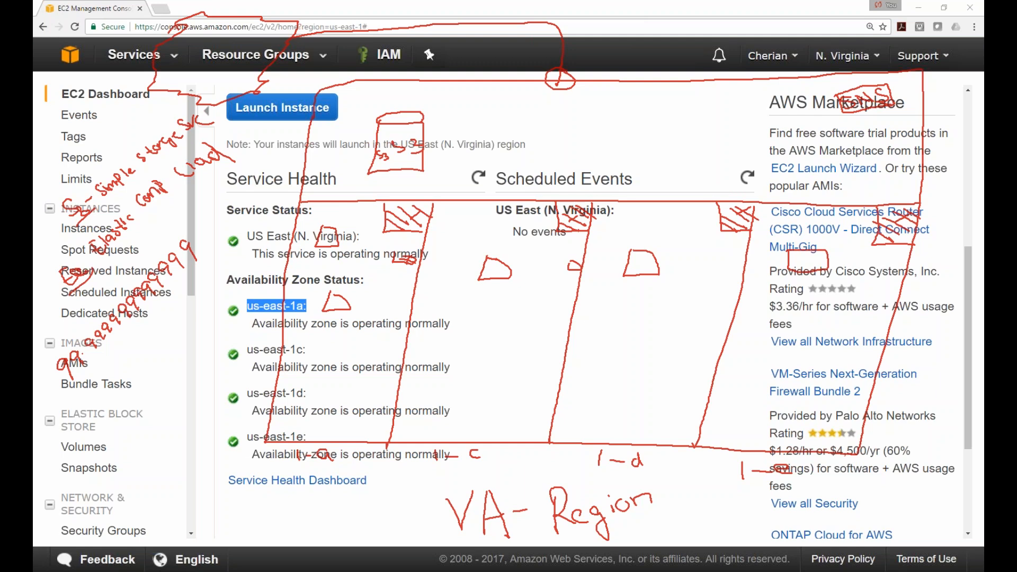
Step: Clear the screen annotations, then look through the AWS service list on the console home down to IAM
key("Escape")
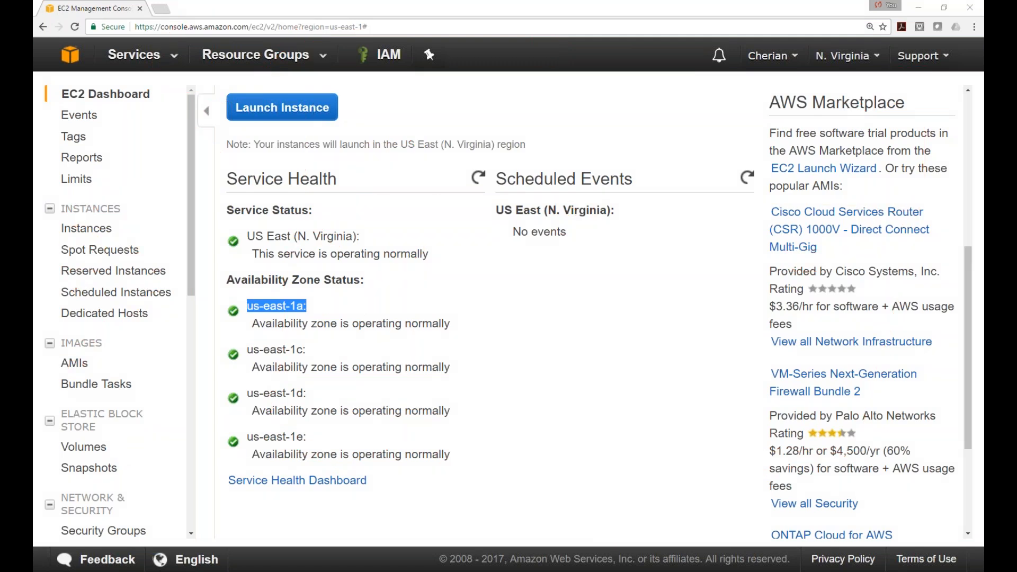
left_click(70, 54)
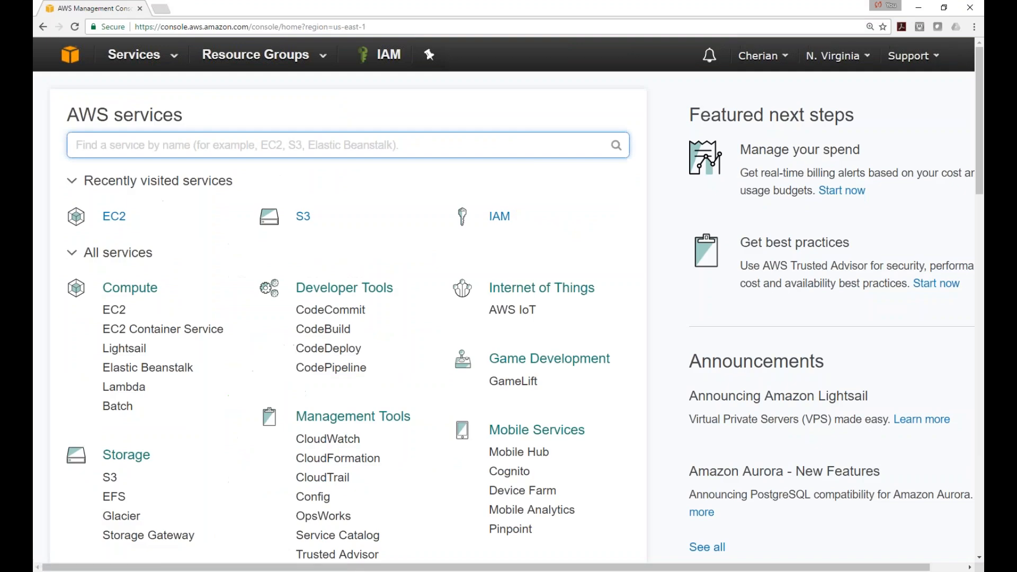
scroll(170, 280, "down", 2)
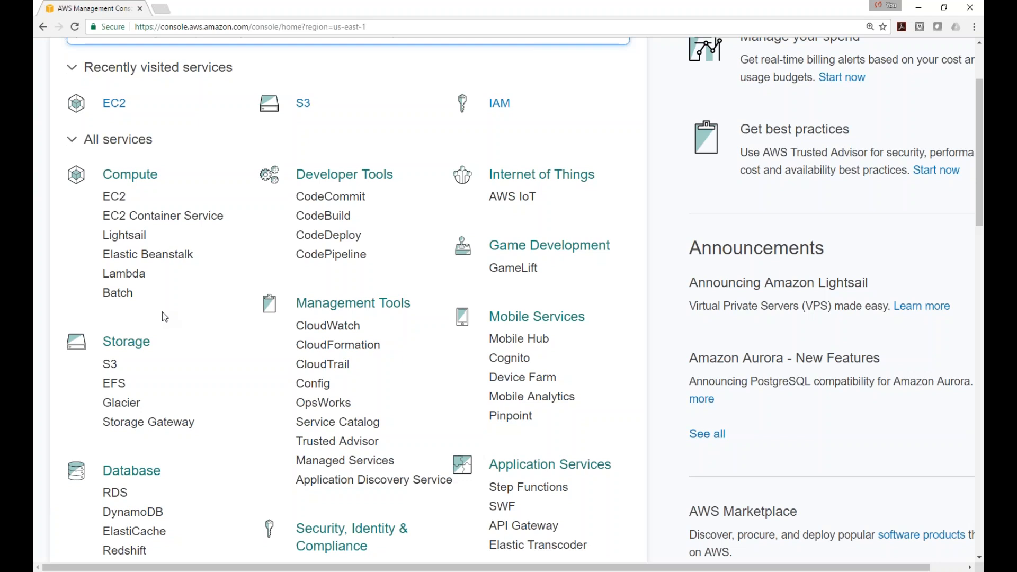
scroll(165, 316, "down", 1)
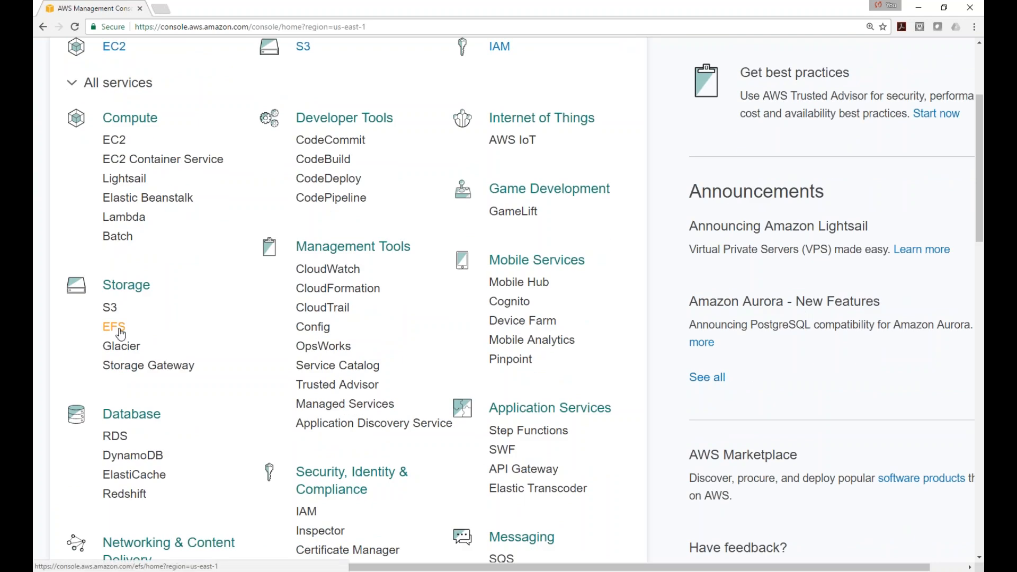
scroll(157, 375, "down", 2)
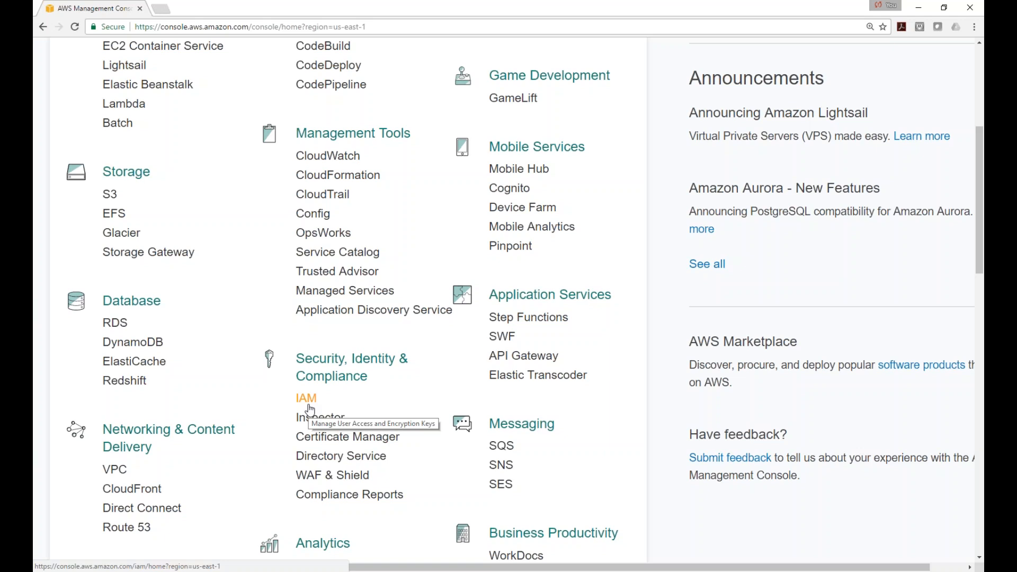
left_click(307, 400)
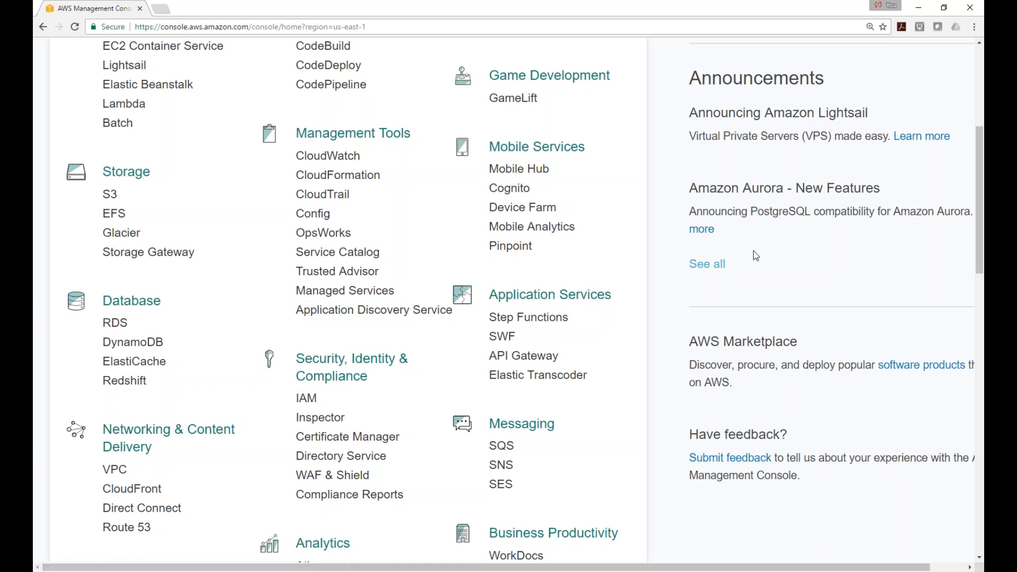
Step: Open the EC2 service from the Compute group of the AWS services list
scroll(688, 413, "up", 5)
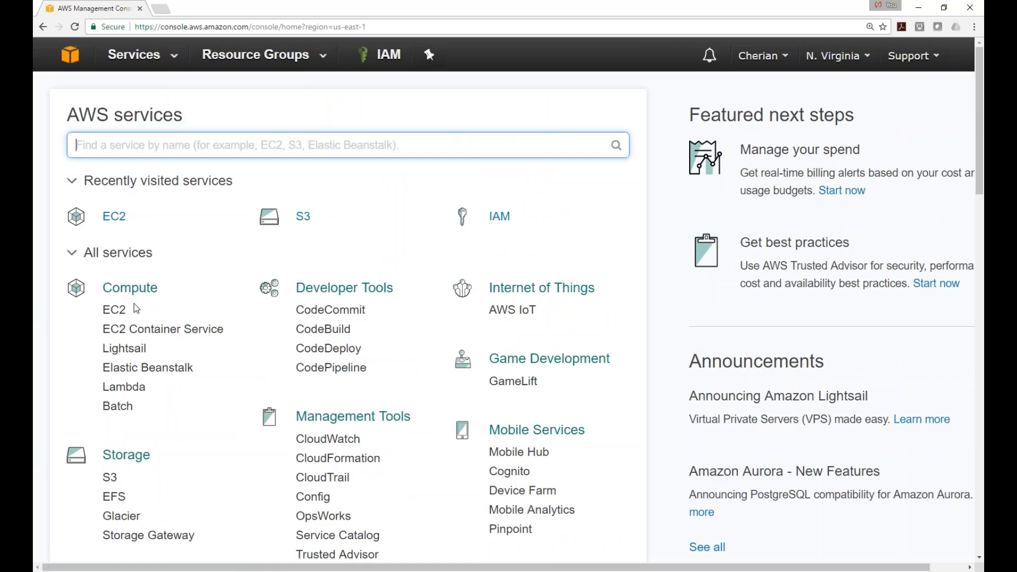
scroll(176, 330, "down", 3)
scroll(132, 307, "up", 3)
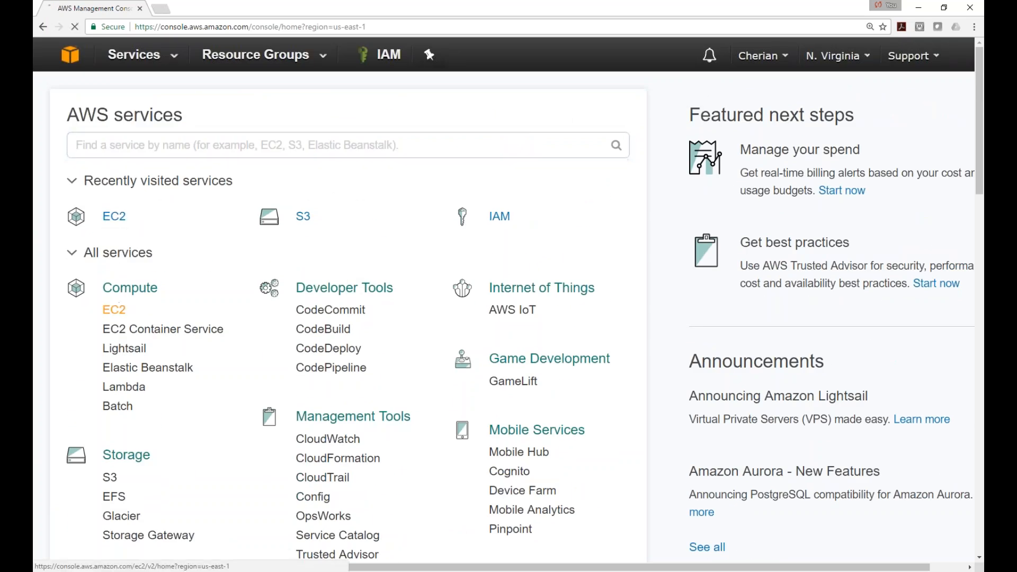
left_click(113, 309)
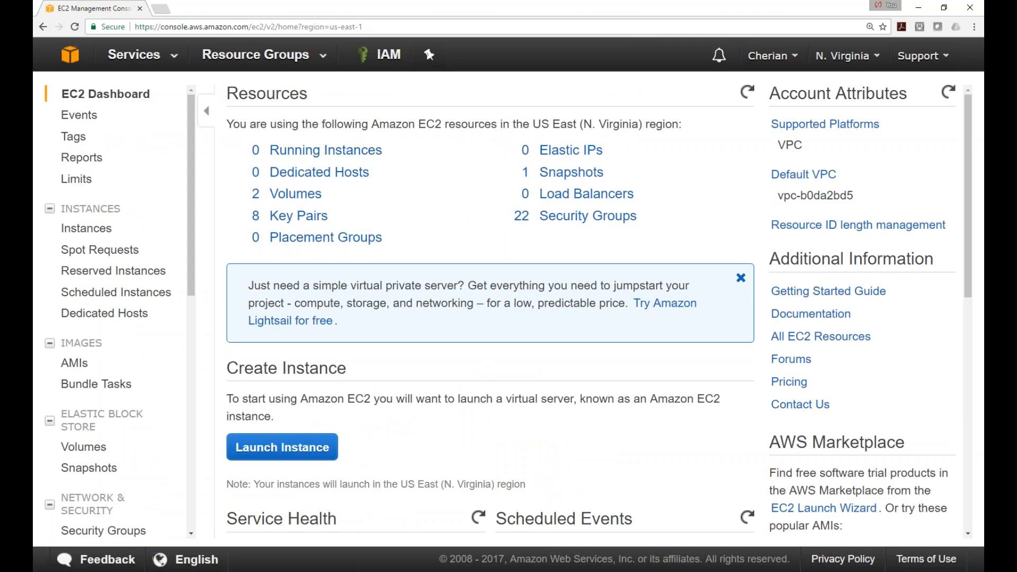
Step: Return to the console home, open SNS under Messaging and view its topics
left_click(70, 55)
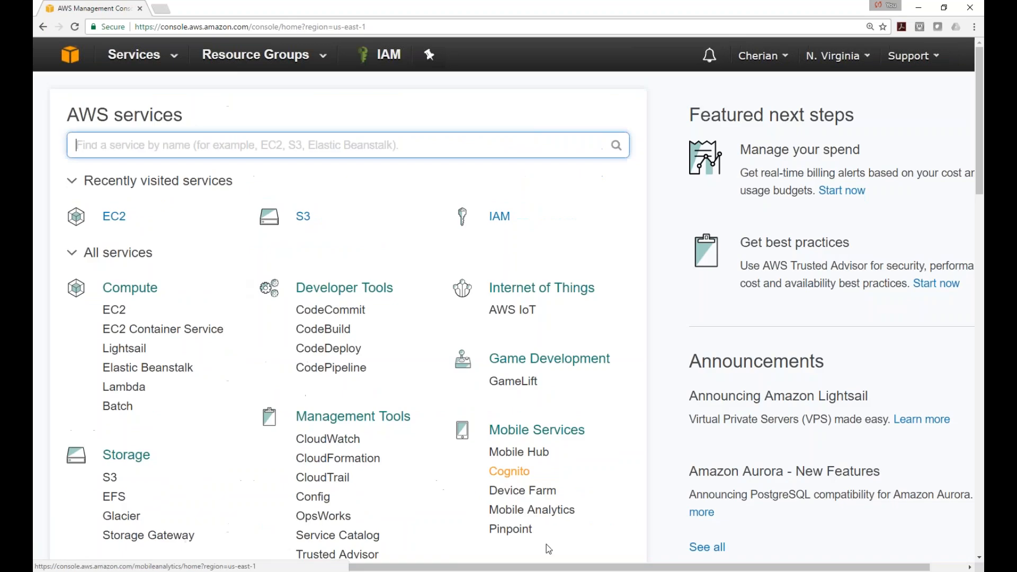
scroll(517, 466, "down", 3)
scroll(528, 431, "down", 1)
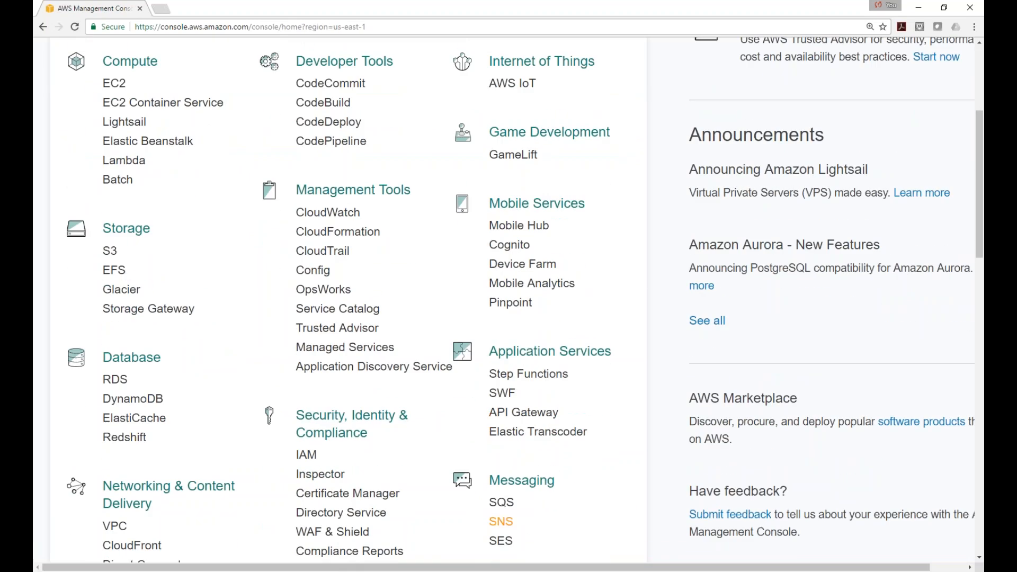
left_click(503, 525)
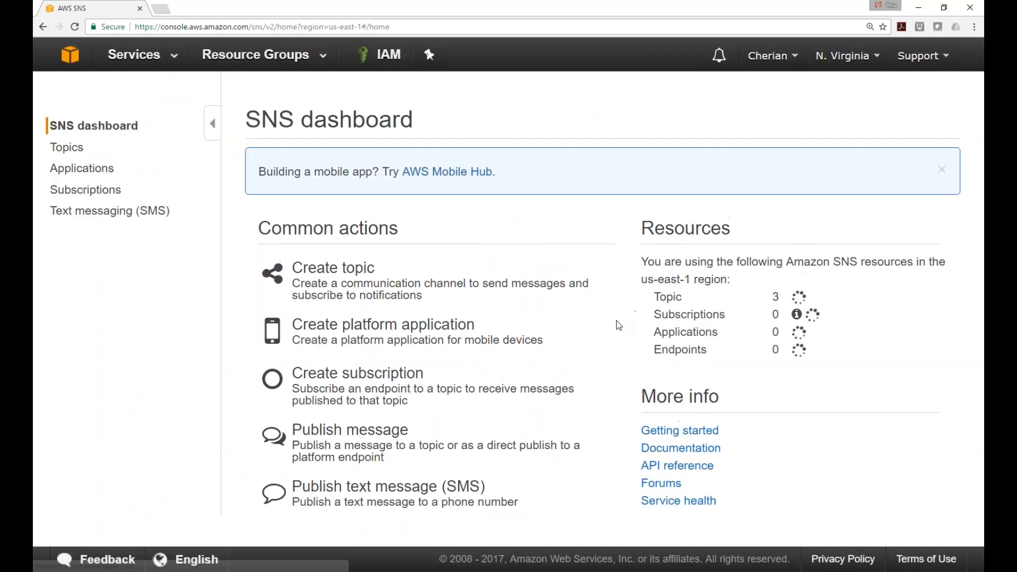
left_click(67, 148)
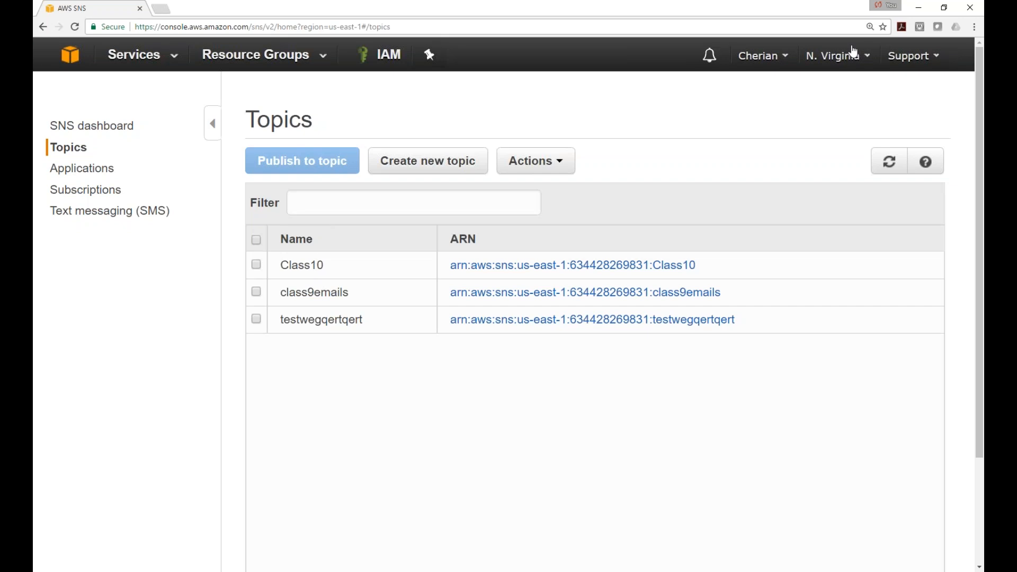
Step: Return to the console home and open IAM under Security, Identity & Compliance
left_click(70, 54)
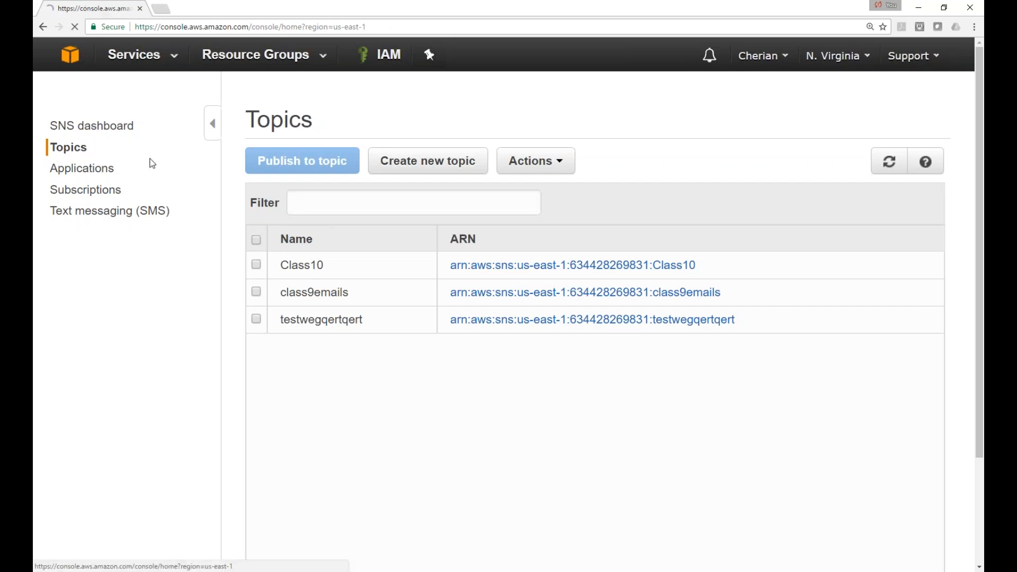
scroll(234, 403, "down", 1)
scroll(293, 447, "down", 8)
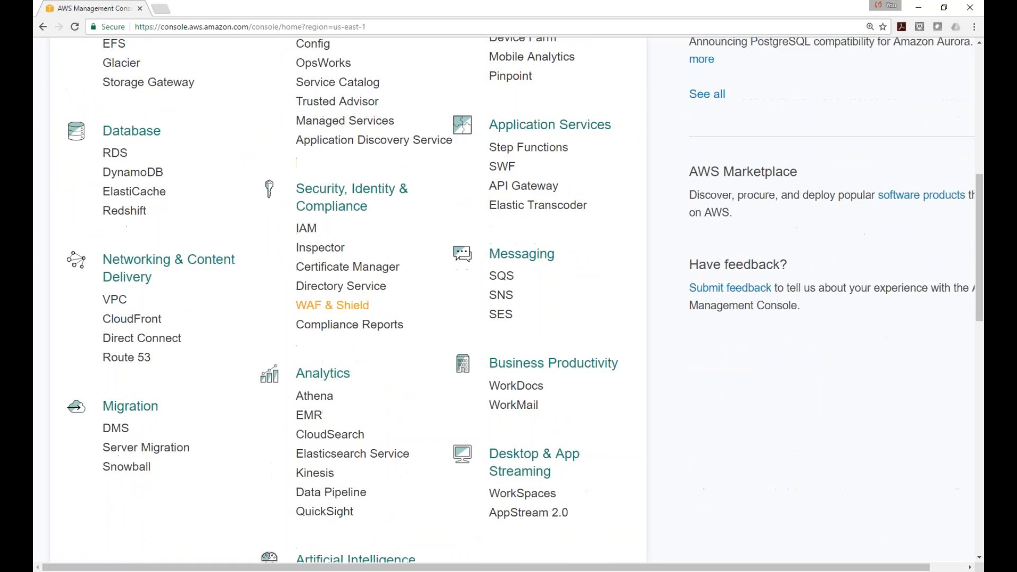
left_click(304, 229)
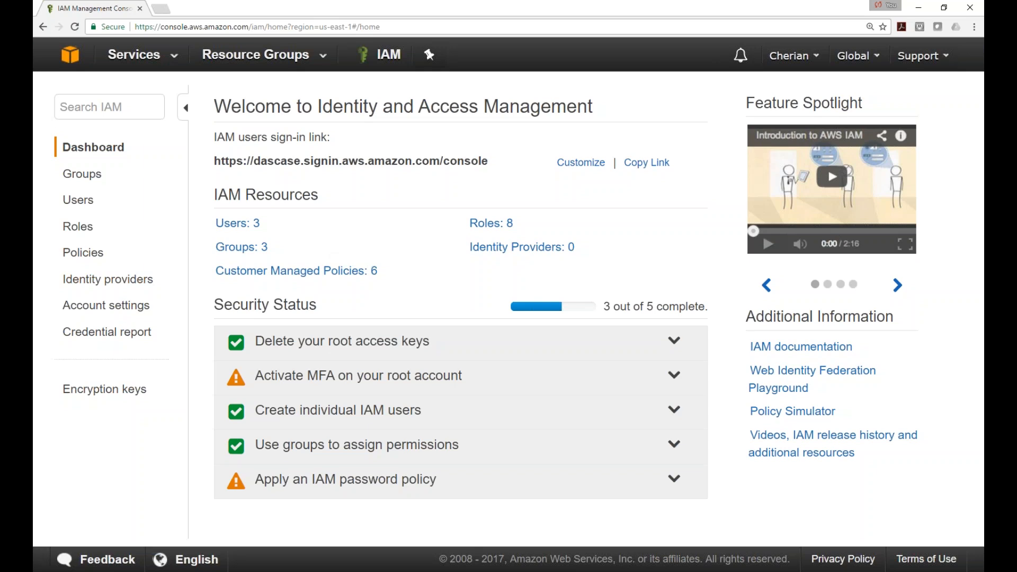
Step: Open EC2 from the console home and look through its navigation categories
left_click(71, 58)
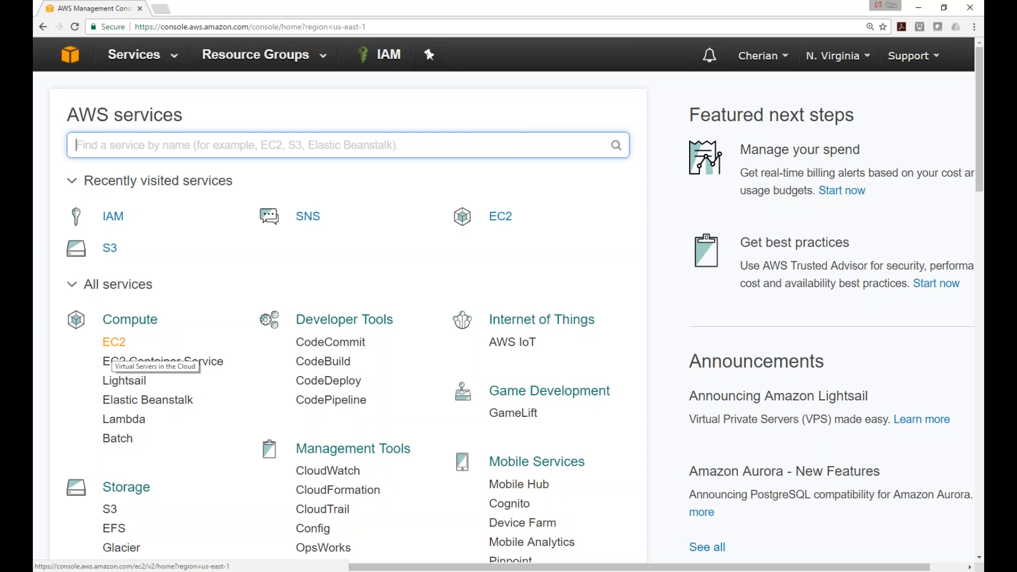
left_click(114, 344)
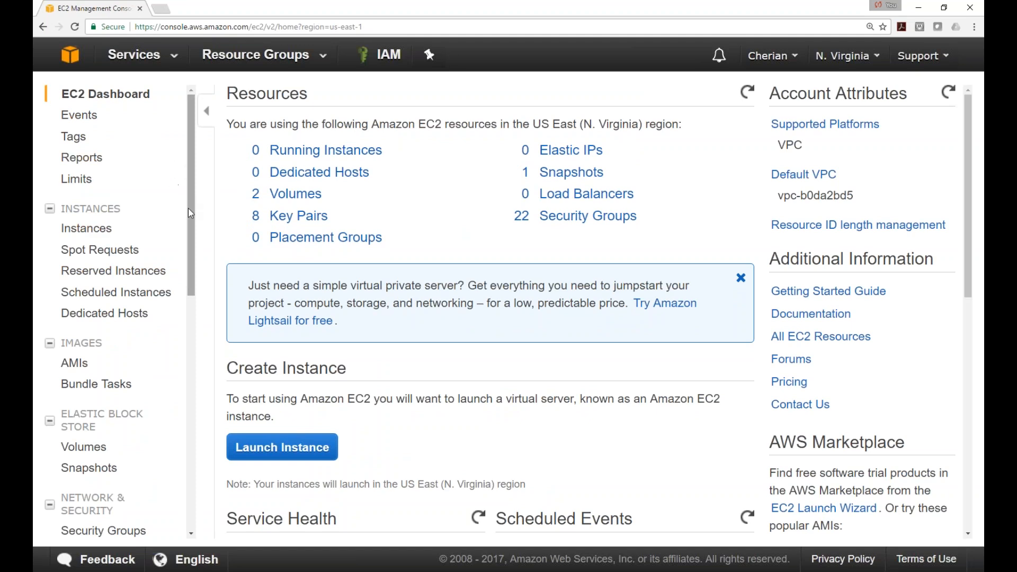
left_click_drag(191, 177, 194, 230)
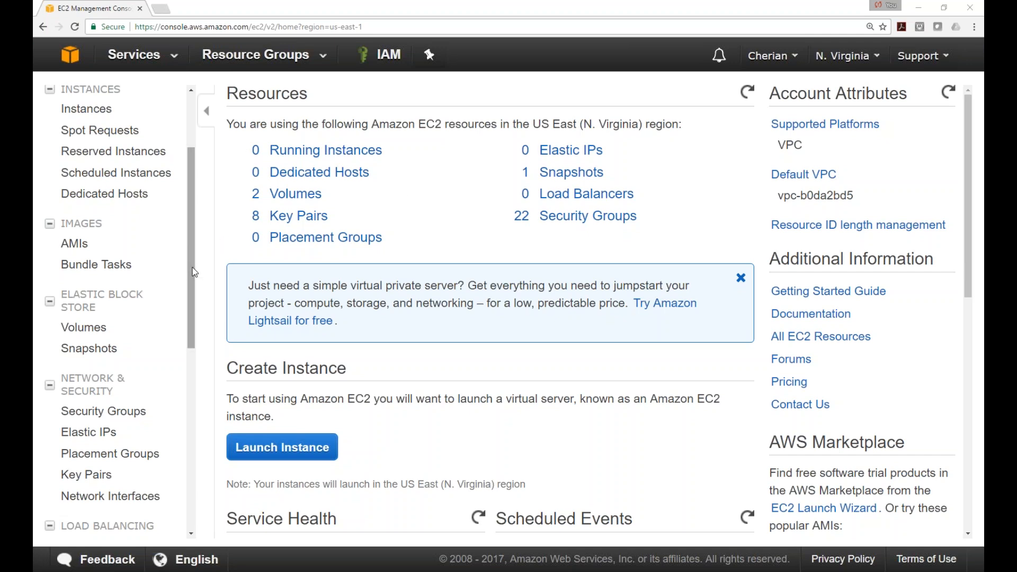
left_click_drag(195, 272, 195, 223)
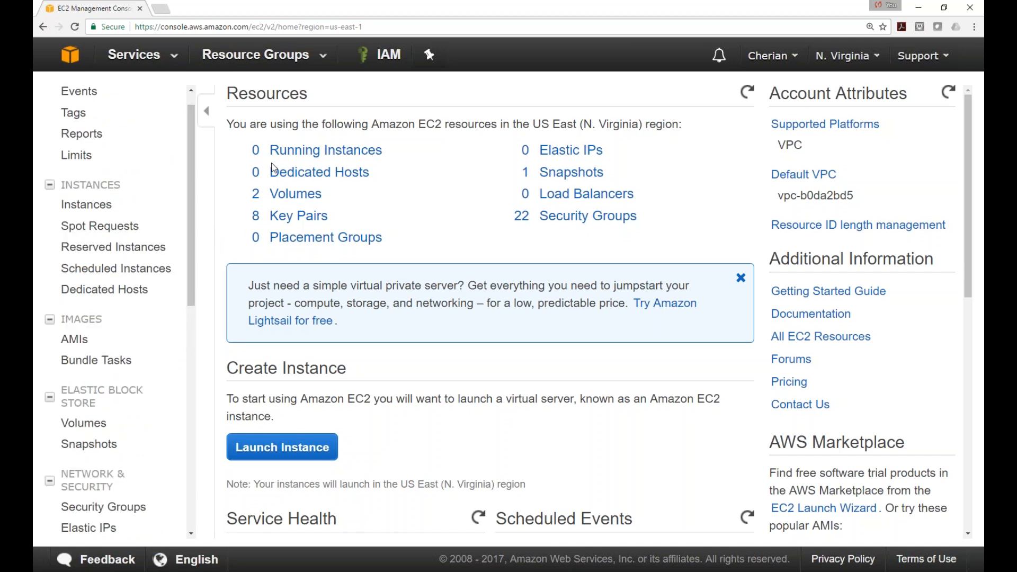
Step: Reopen EC2 from the console home and minimize the browser to expose the empty desktop
left_click(70, 55)
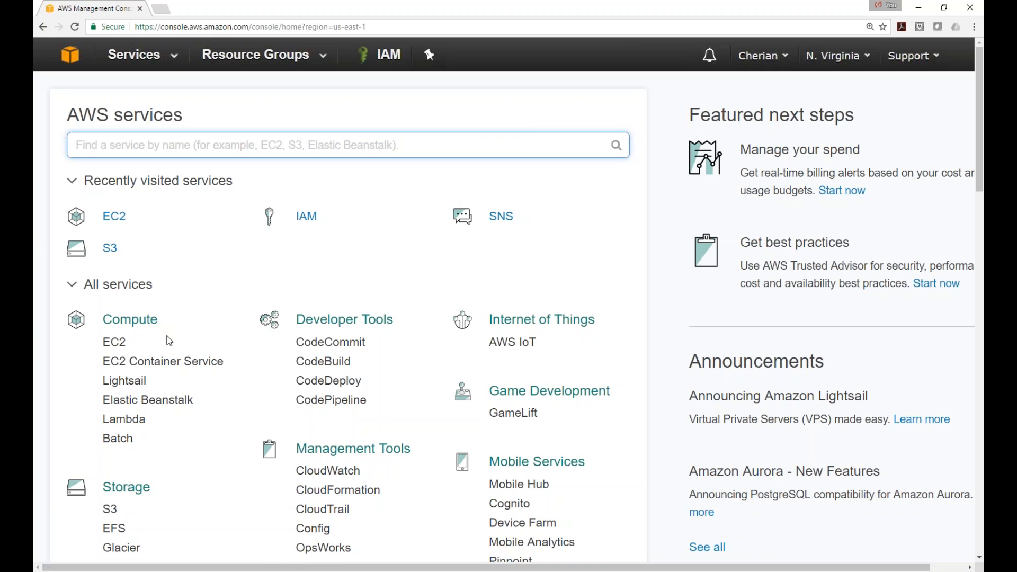
left_click(116, 343)
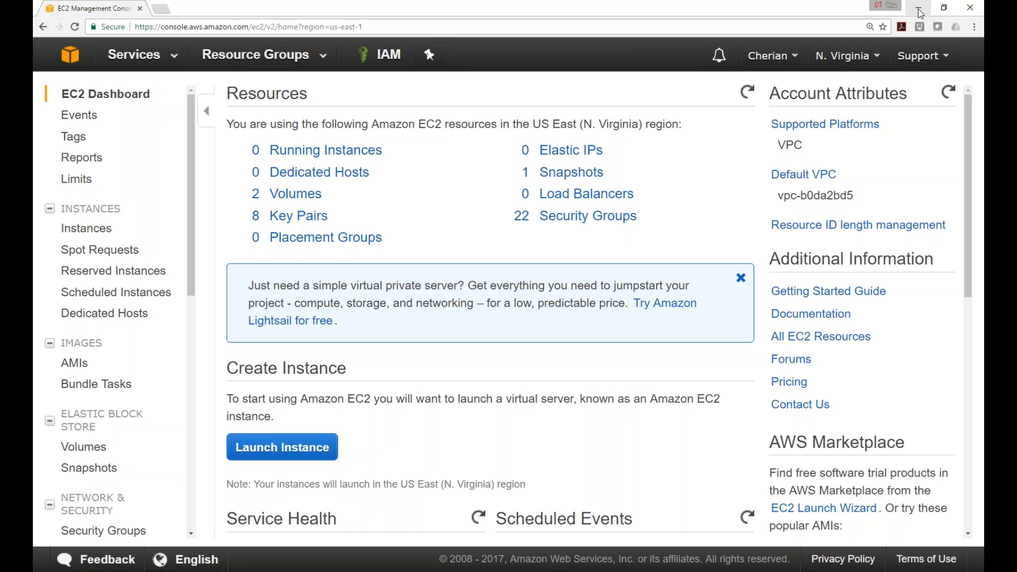
left_click(919, 9)
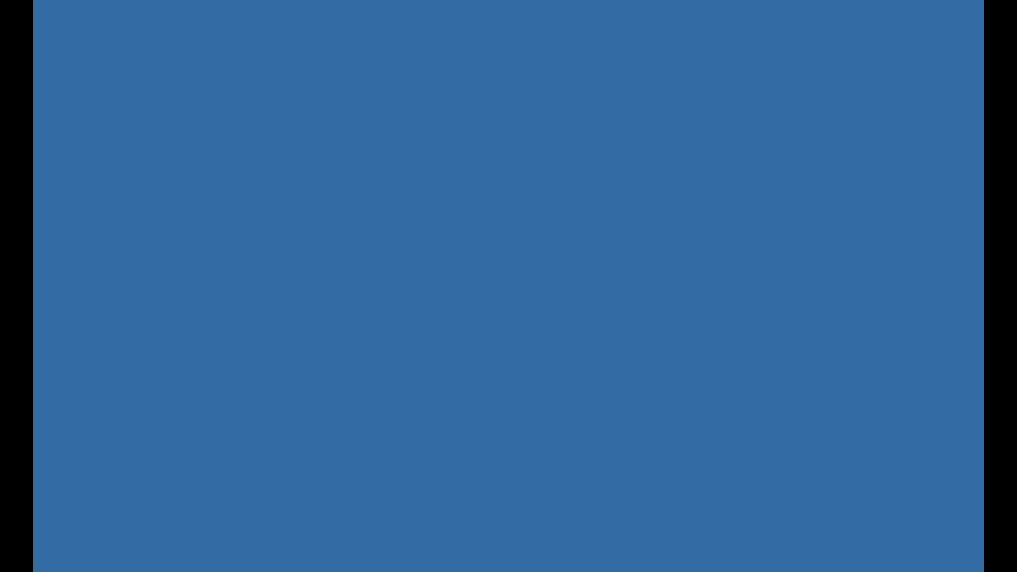
Step: Draw three host boxes in a row labelled ESX1, EX2 and EX3, with three small boxes above ESX1
mouse_move(390, 188)
left_mouse_down()
mouse_move(387, 208)
mouse_move(509, 210)
mouse_move(511, 185)
mouse_move(390, 187)
mouse_move(474, 203)
left_mouse_up()
mouse_move(575, 184)
left_mouse_down()
mouse_move(578, 203)
mouse_move(664, 207)
mouse_move(677, 186)
mouse_move(575, 183)
mouse_move(648, 199)
left_mouse_up()
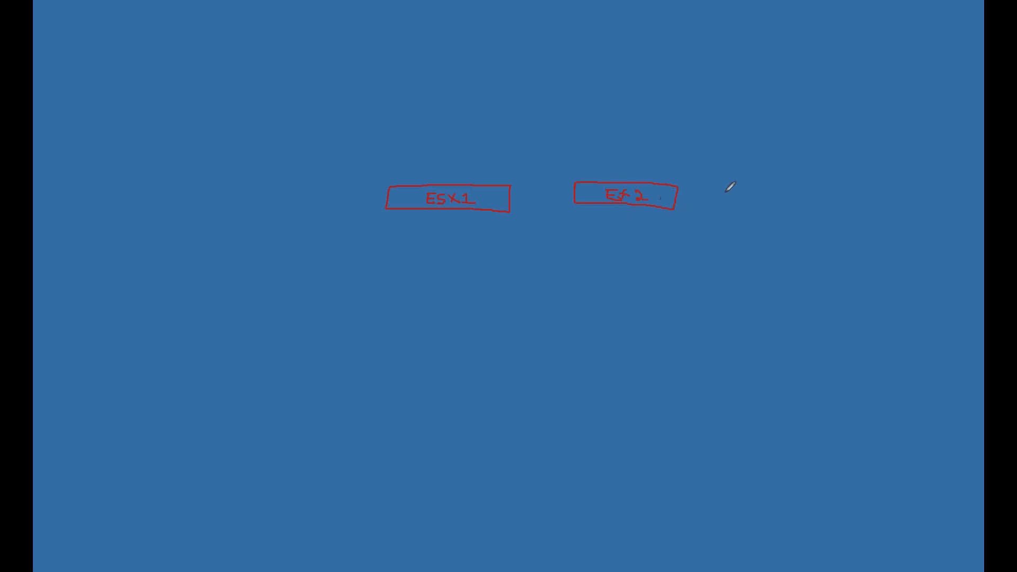
mouse_move(719, 186)
left_mouse_down()
mouse_move(757, 207)
mouse_move(827, 207)
mouse_move(827, 179)
mouse_move(721, 186)
mouse_move(766, 199)
mouse_move(769, 191)
mouse_move(793, 195)
mouse_move(786, 203)
left_mouse_up()
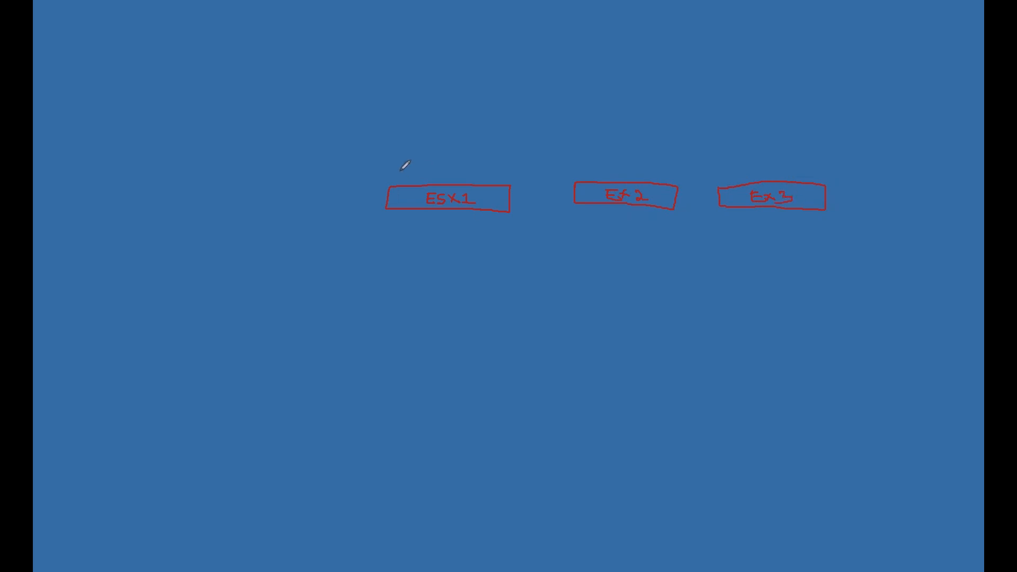
mouse_move(398, 167)
left_mouse_down()
mouse_move(398, 182)
mouse_move(415, 171)
mouse_move(399, 167)
mouse_move(446, 175)
mouse_move(444, 164)
mouse_move(428, 163)
mouse_move(484, 179)
mouse_move(484, 165)
mouse_move(465, 165)
left_mouse_up()
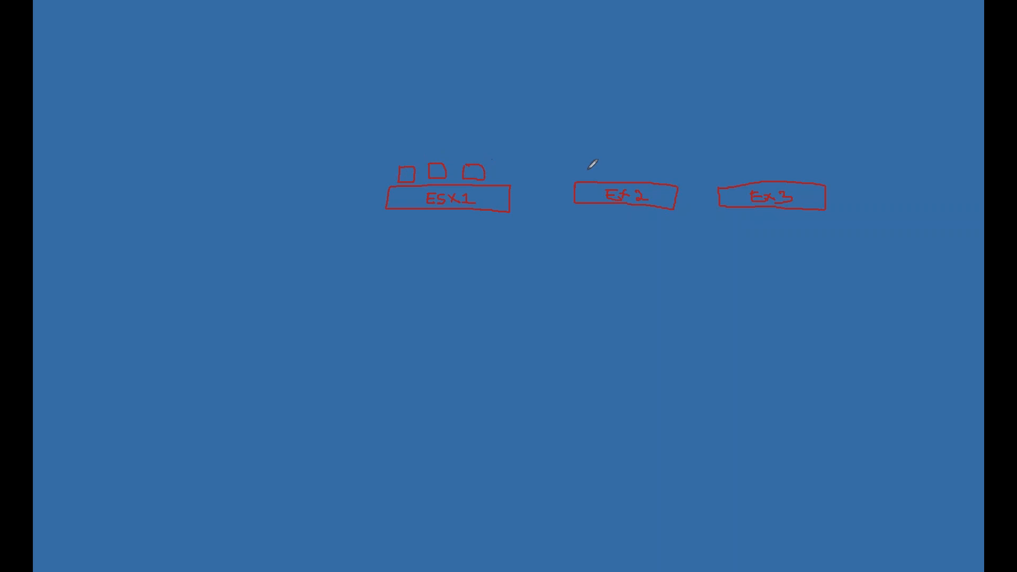
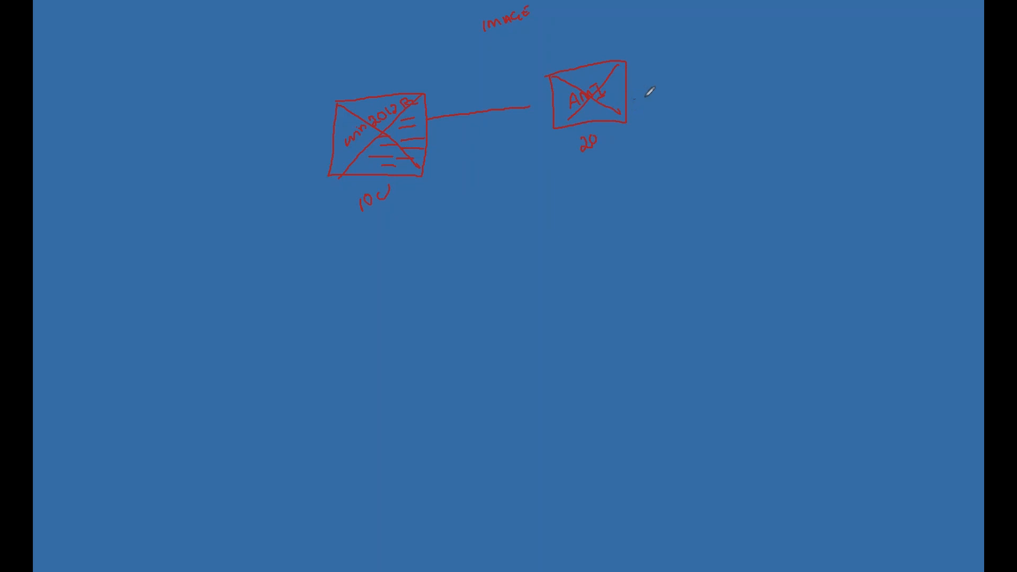
Step: Draw five lines fanning out from the AMI box, add three small boxes beside the lowest line's end, and mark them
left_click_drag(627, 85, 701, 51)
left_click_drag(625, 92, 708, 172)
mouse_move(627, 92)
left_mouse_down()
mouse_move(738, 106)
mouse_move(687, 11)
left_mouse_up()
left_click_drag(627, 112, 669, 275)
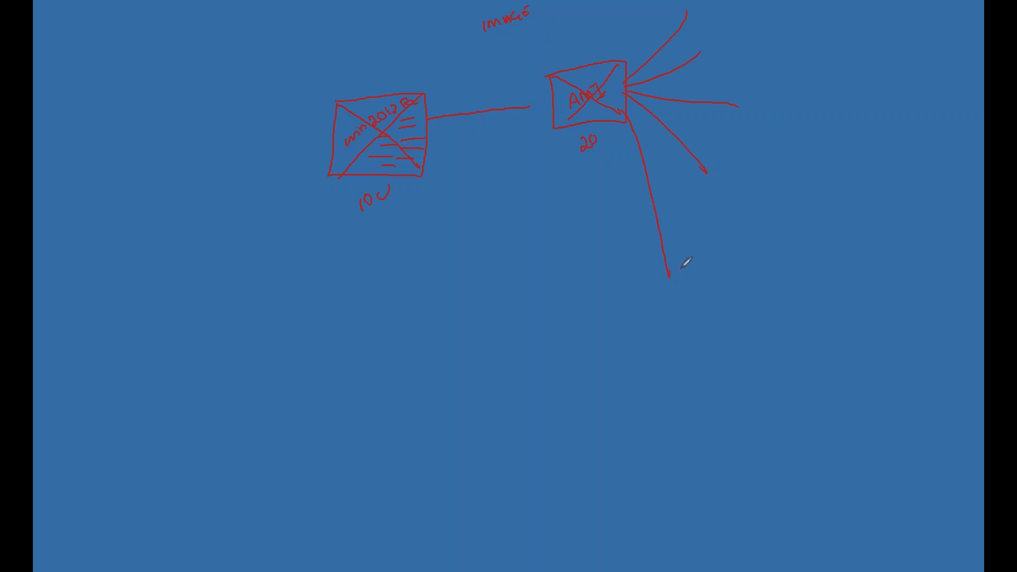
mouse_move(684, 268)
left_mouse_down()
mouse_move(710, 291)
mouse_move(690, 265)
mouse_move(858, 271)
mouse_move(814, 267)
left_mouse_up()
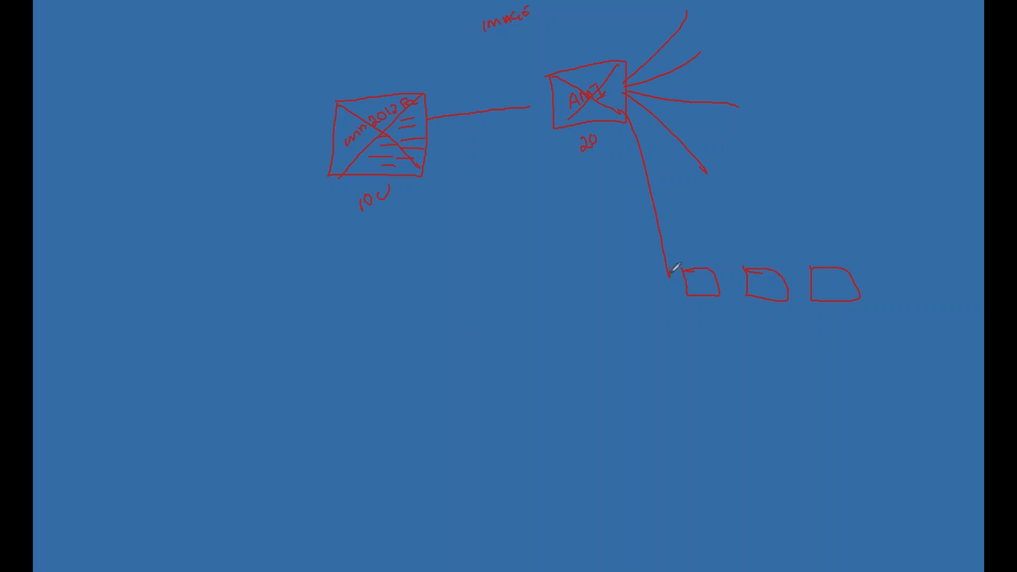
left_click_drag(662, 273, 674, 270)
left_click_drag(692, 275, 698, 281)
left_click_drag(698, 275, 692, 281)
left_click_drag(762, 277, 763, 293)
left_click_drag(824, 280, 836, 286)
mouse_move(713, 164)
left_mouse_down()
mouse_move(734, 185)
mouse_move(716, 162)
mouse_move(781, 180)
mouse_move(751, 160)
mouse_move(720, 182)
mouse_move(766, 168)
mouse_move(769, 180)
left_mouse_up()
Step: Erase the drawing, switch back to the EC2 console in the browser and filter the AMI list to Owned by me
key("e")
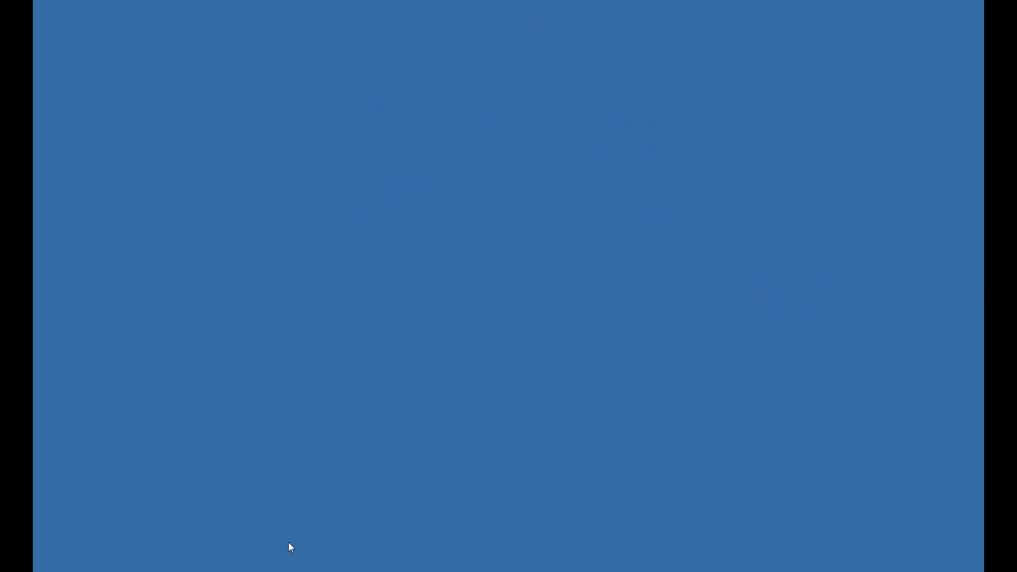
key("alt+Tab")
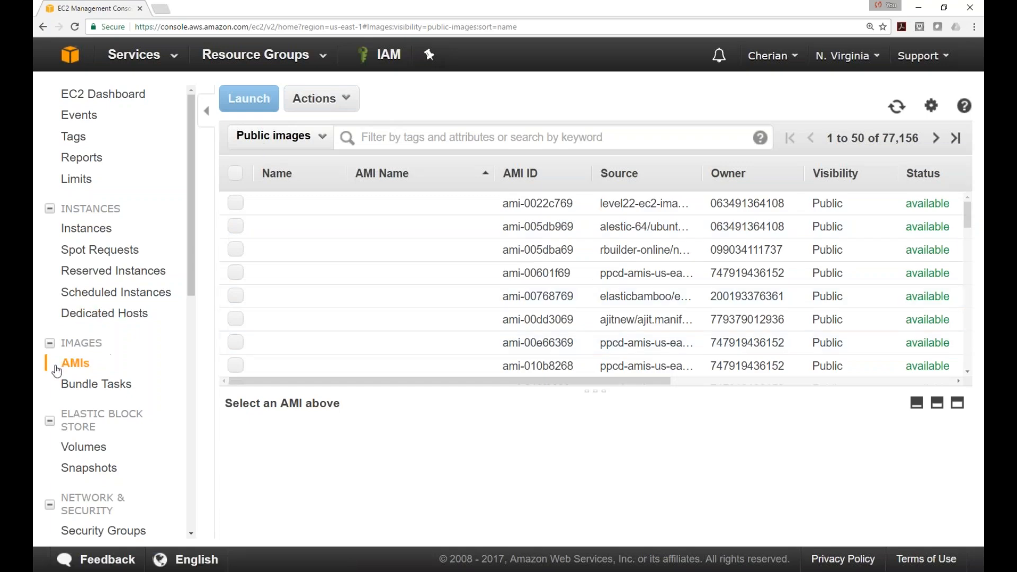
left_click(313, 144)
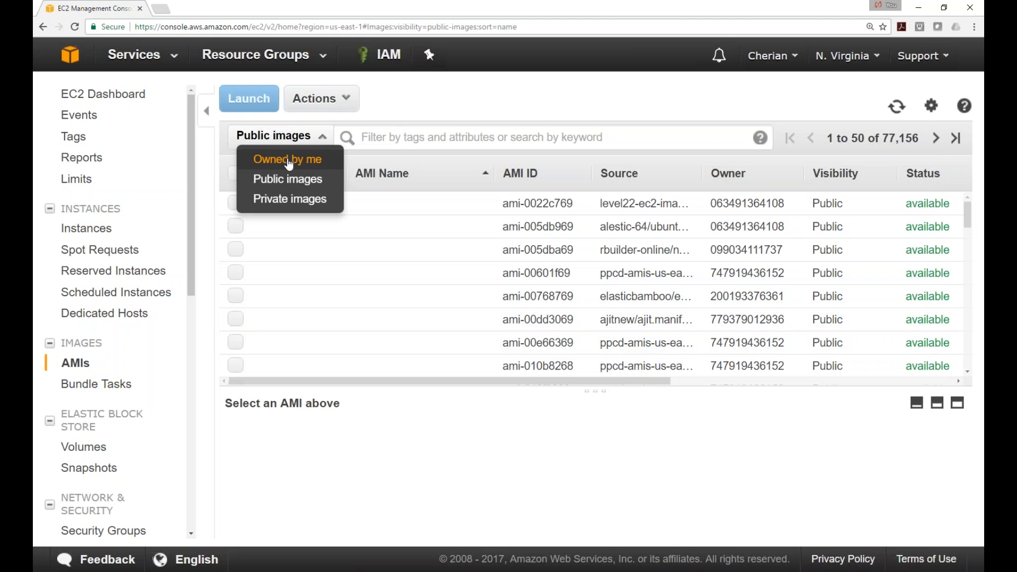
left_click(286, 160)
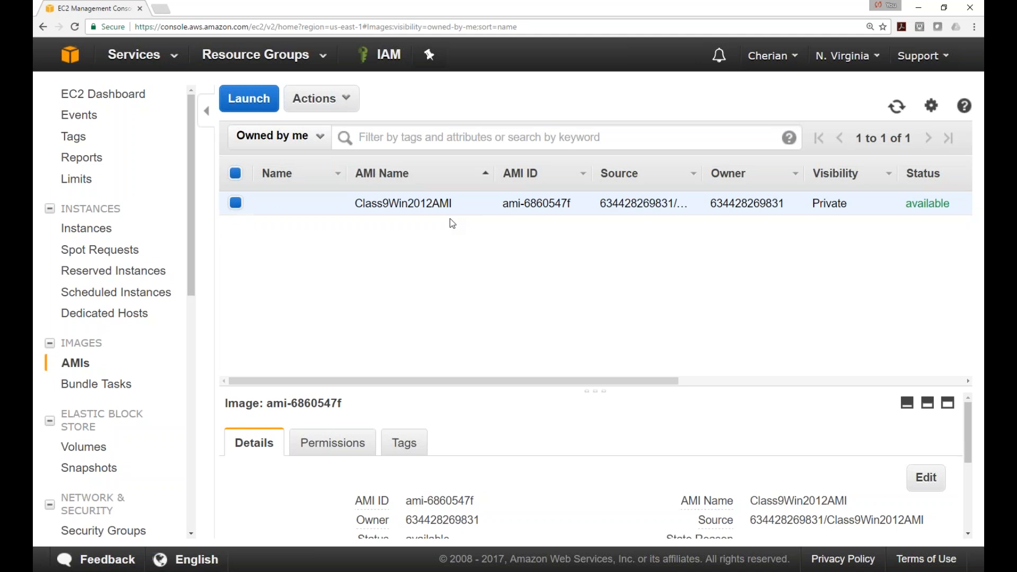
Step: View the actions available for the Class9Win2012AMI image, then dismiss them without choosing one
mouse_move(330, 203)
right_click(241, 207)
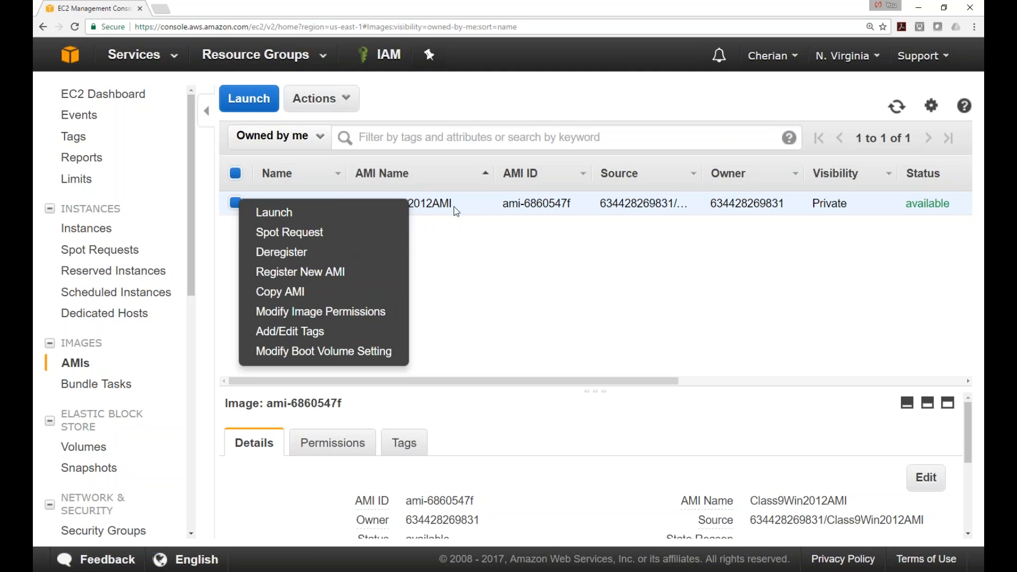
left_click(458, 223)
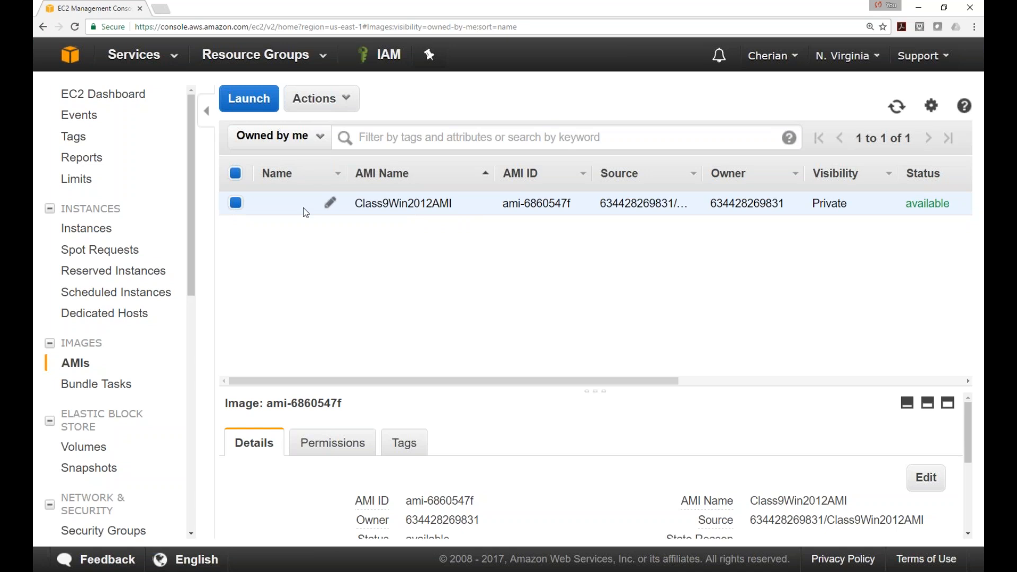
Step: Start launching an instance from the Class9Win2012AMI image to view the instance type choices, then return to the AMI list
right_click(239, 203)
left_click(294, 218)
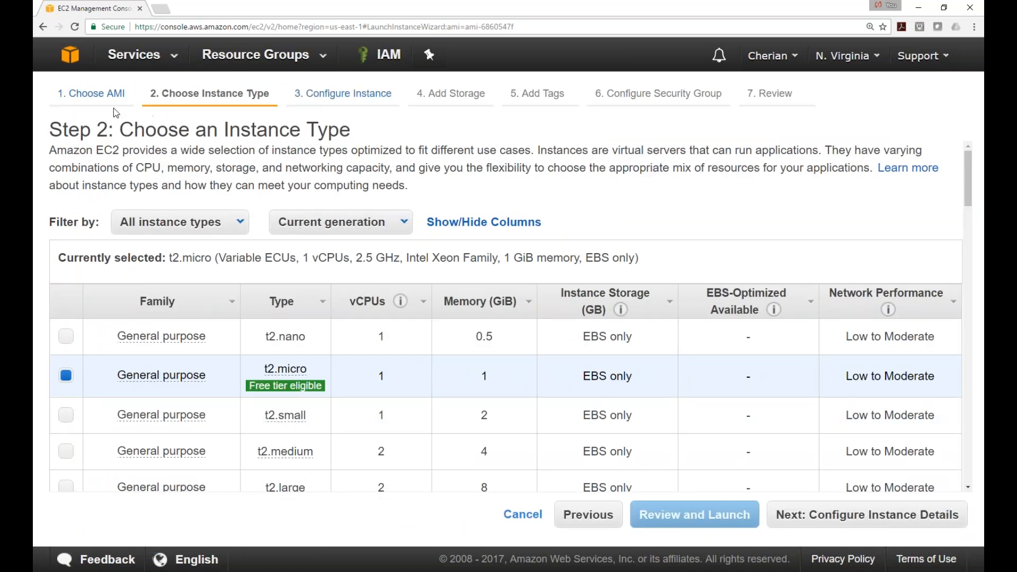
left_click(42, 27)
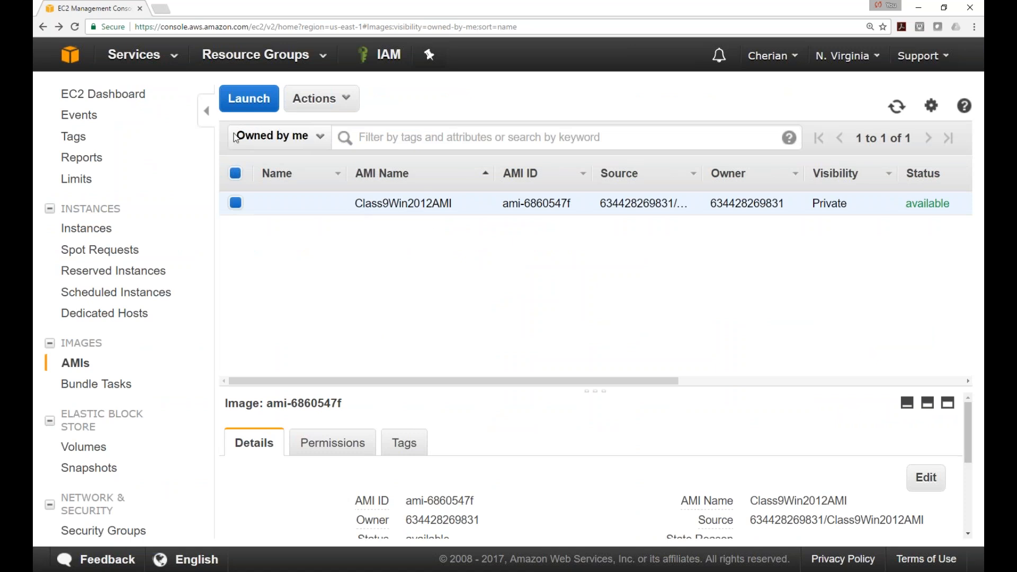
Step: Filter the AMI list to Public images and enlarge the list area to browse the entries
left_click(320, 139)
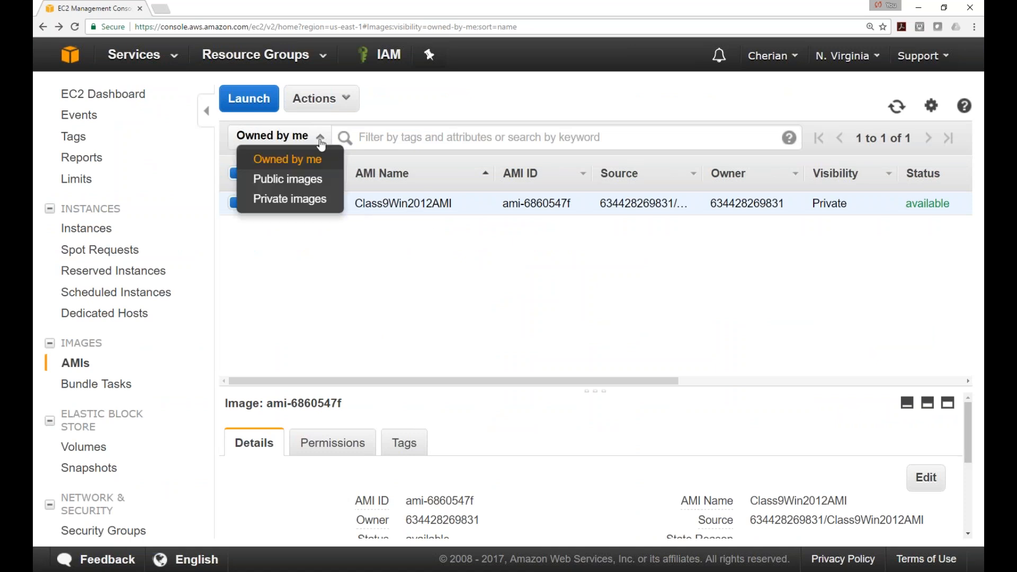
left_click(303, 183)
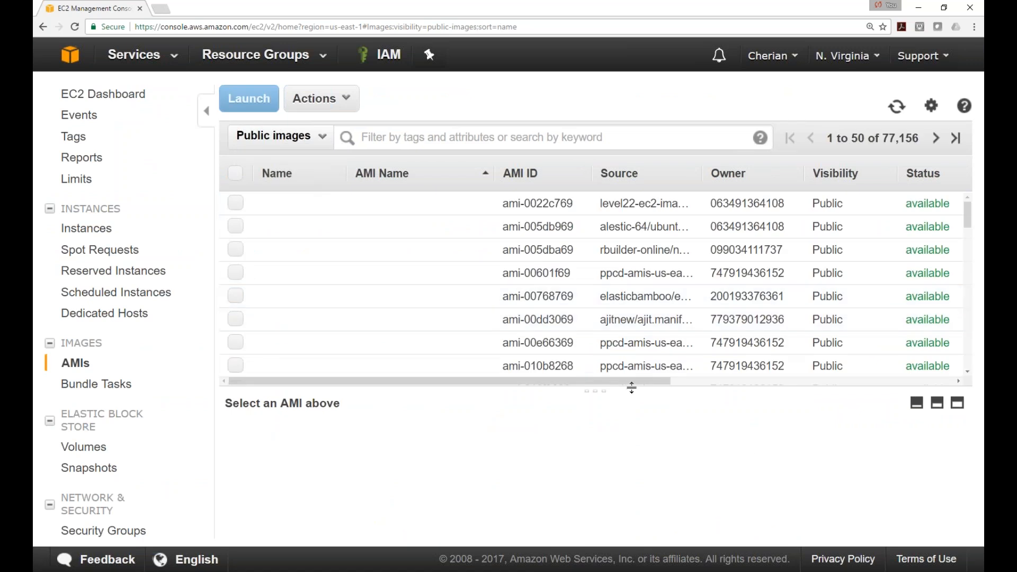
left_click_drag(631, 388, 632, 458)
scroll(632, 278, "down", 5)
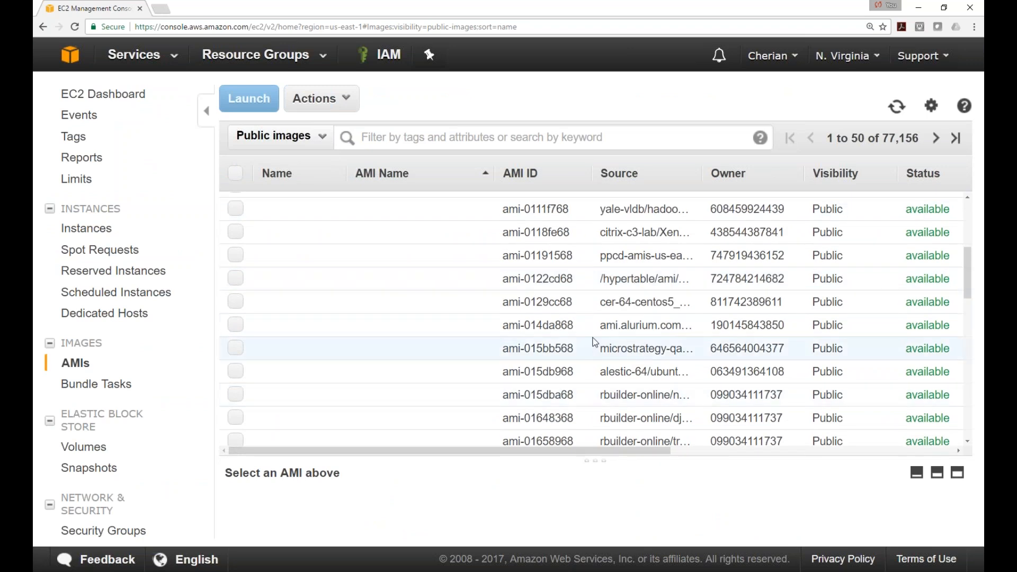
scroll(636, 344, "down", 10)
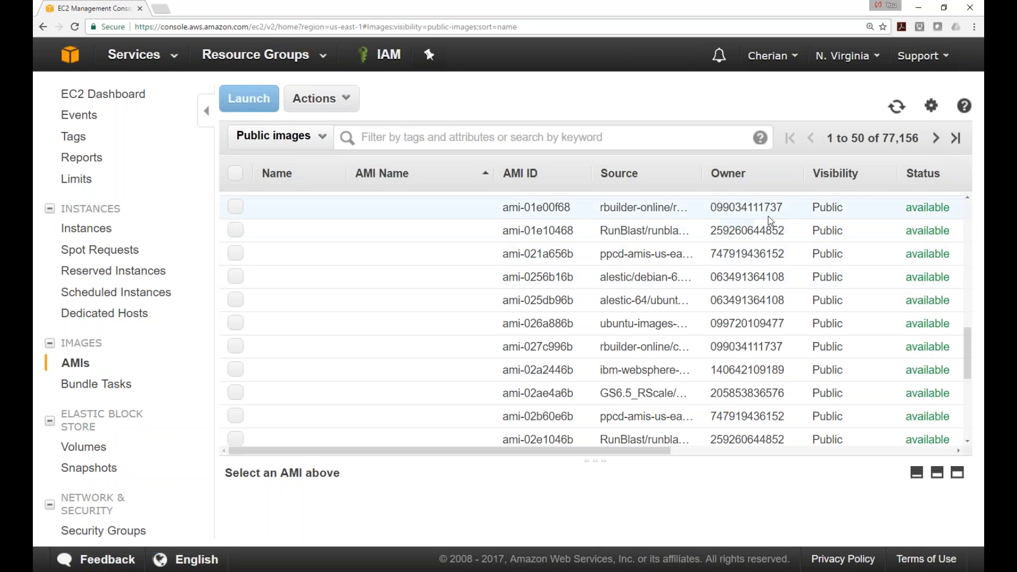
Step: Select the public images ami-01e00f68, ami-02b60e6b and ami-026a886b one after another while browsing the list
left_click(714, 207)
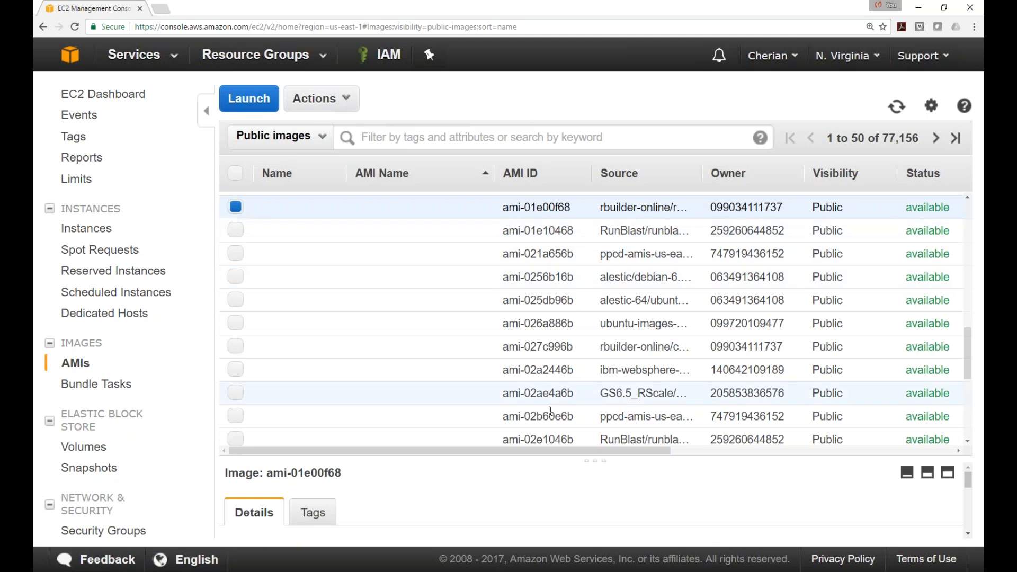
left_click(622, 418)
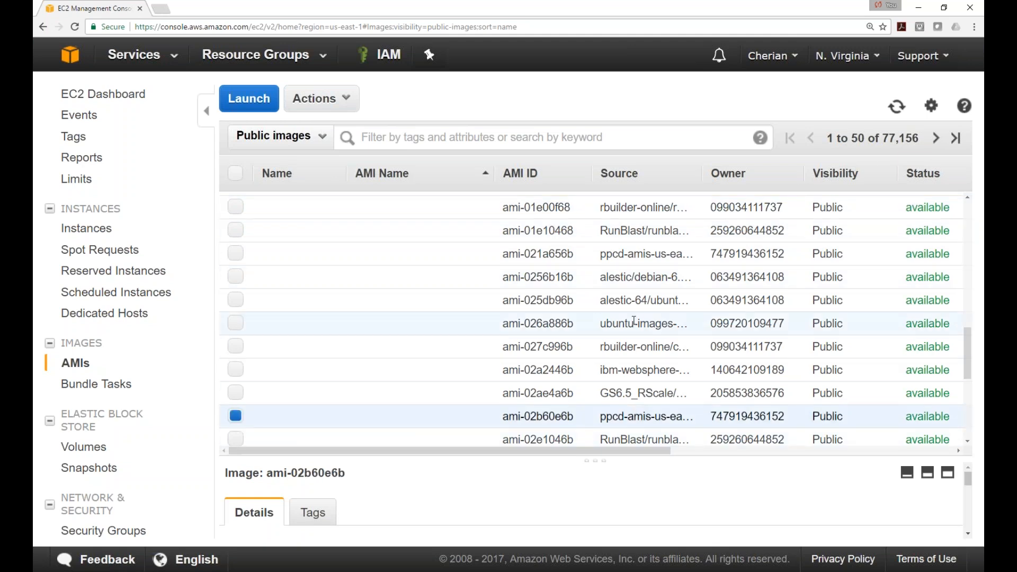
left_click(634, 321)
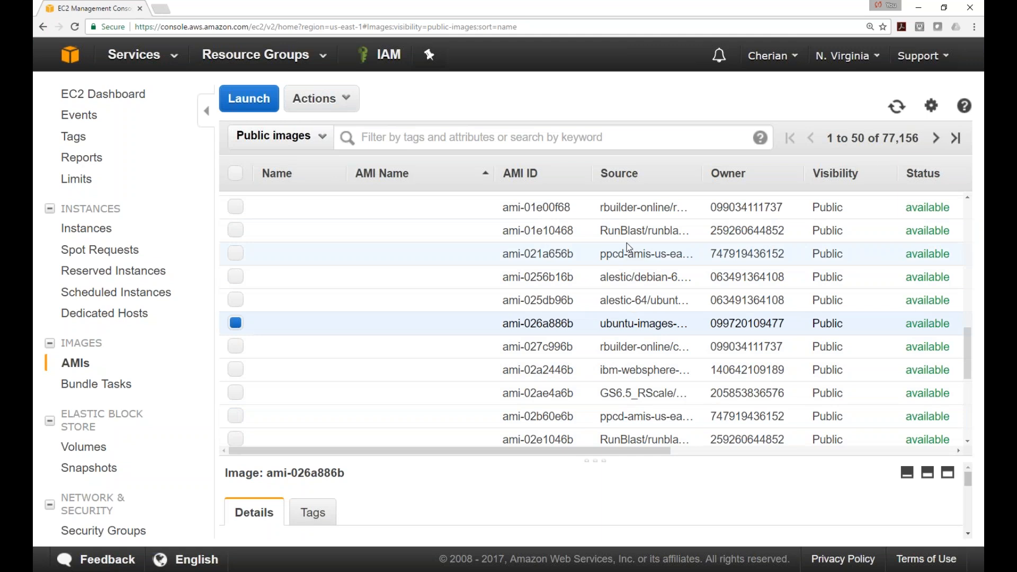
scroll(627, 248, "down", 5)
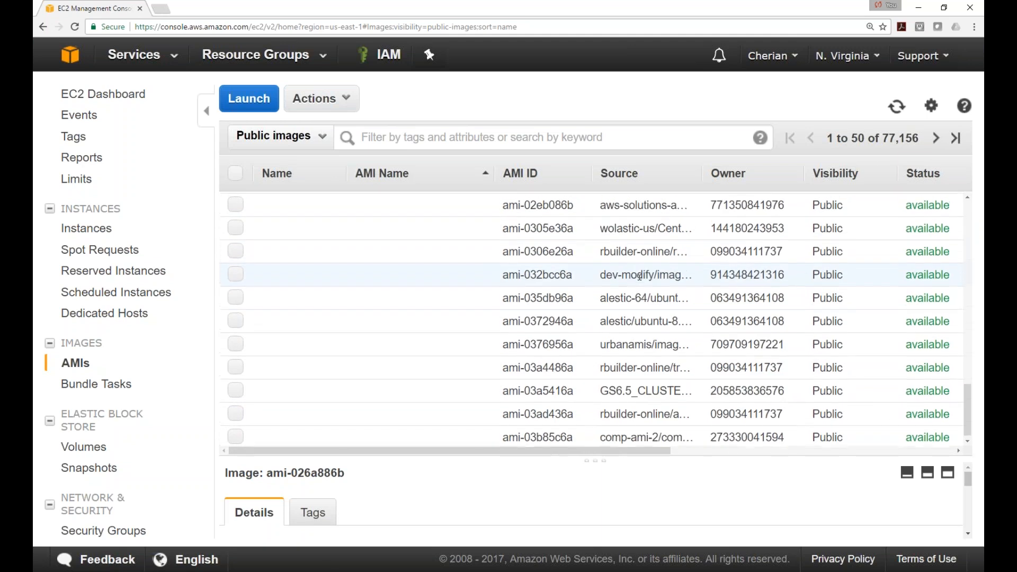
scroll(530, 342, "up", 6)
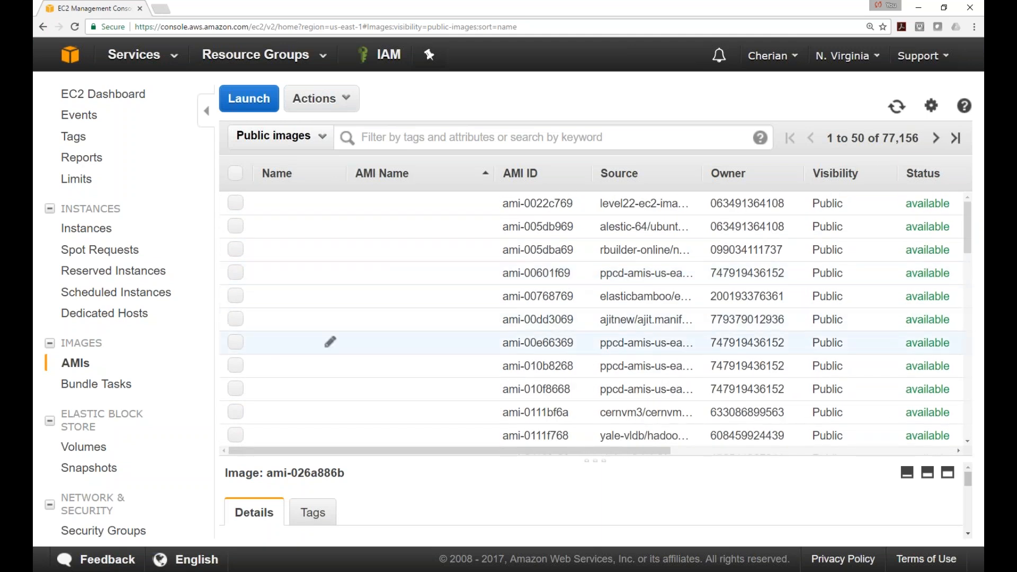
Step: View the Private images in the AMI list, then set the filter back to Owned by me
left_click(321, 137)
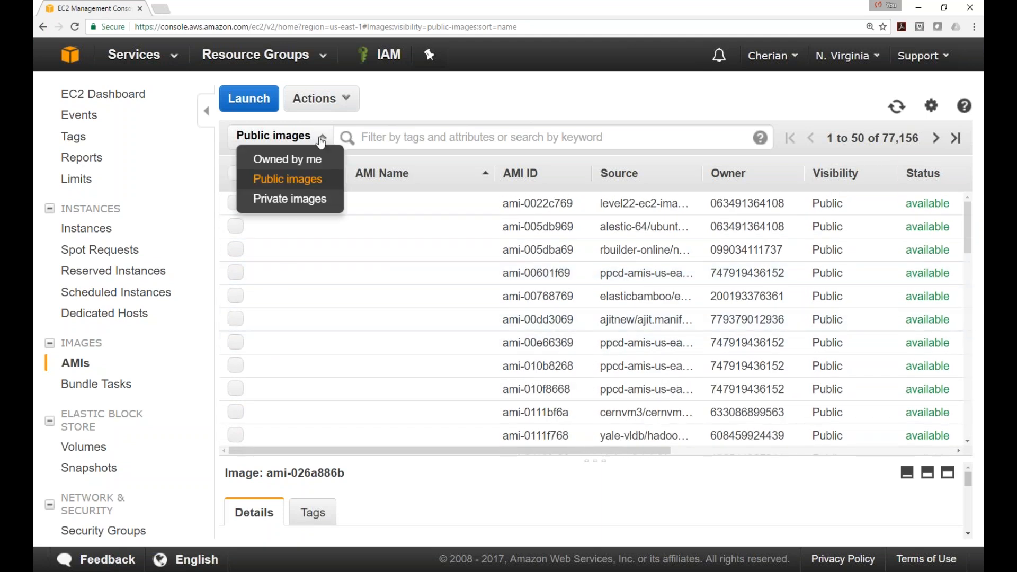
left_click(299, 200)
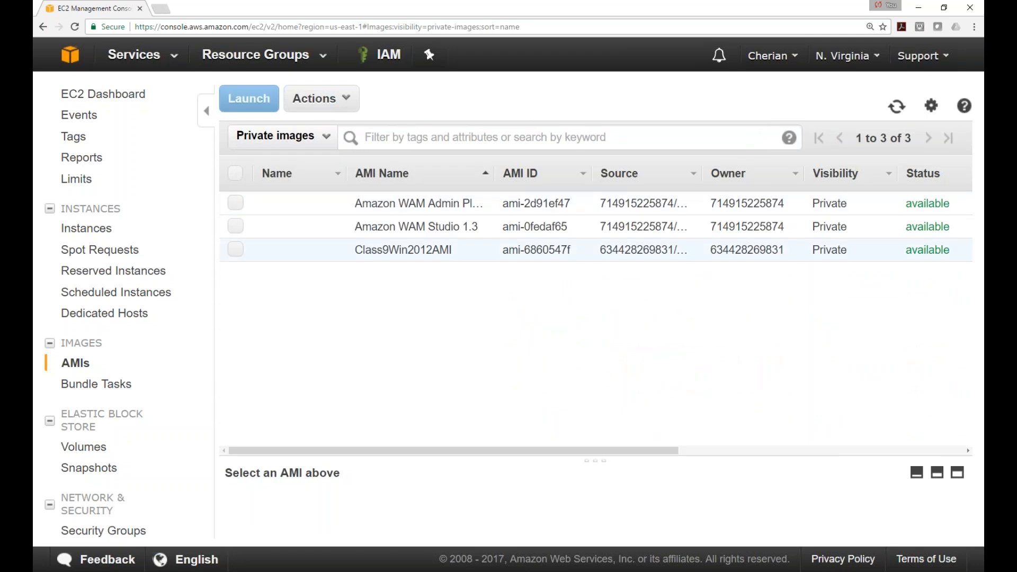
left_click(324, 136)
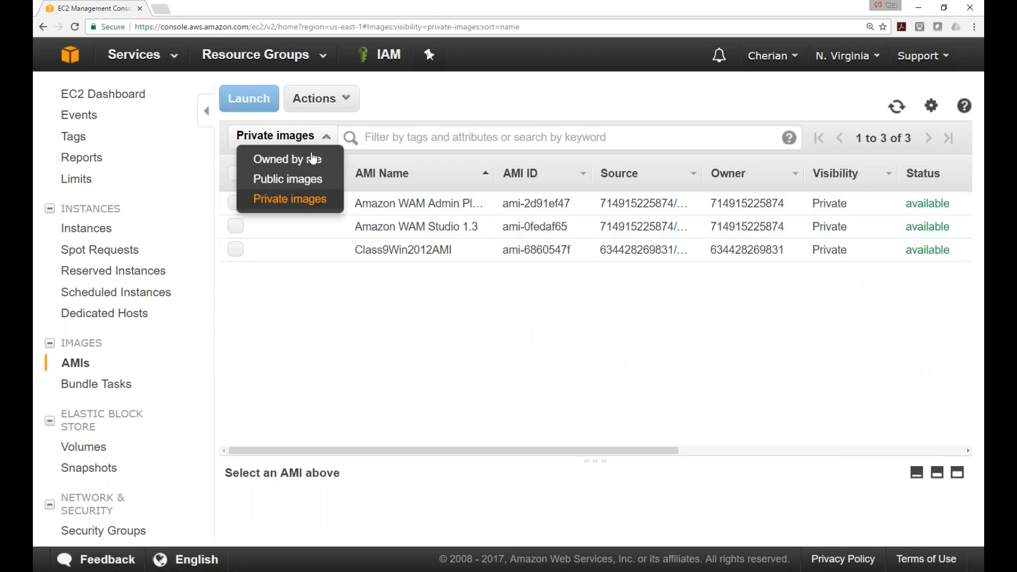
left_click(307, 160)
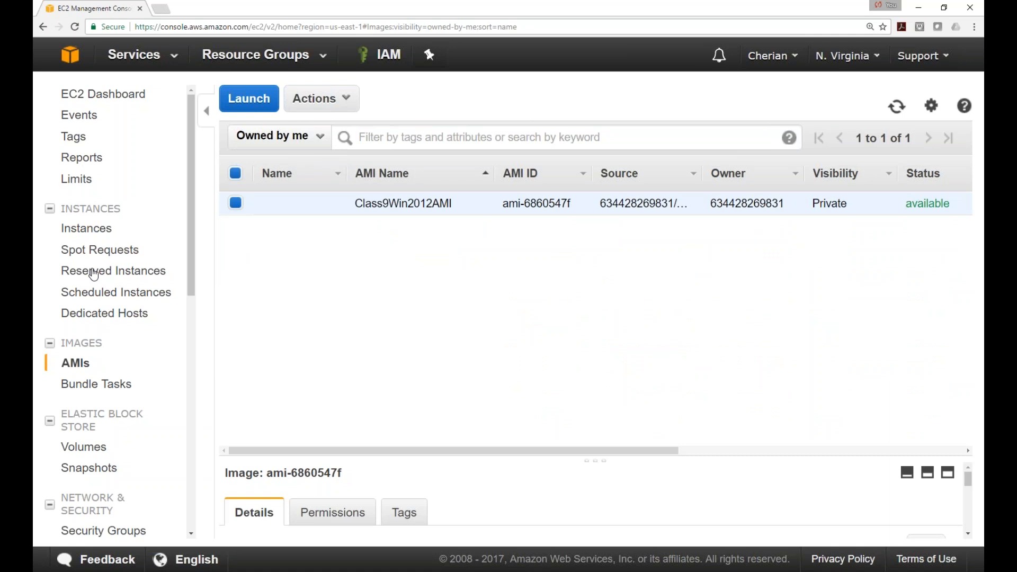
Step: Show the EC2 instances list and collapse the Images, Elastic Block Store and Network & Security groups in the navigation
left_click(91, 233)
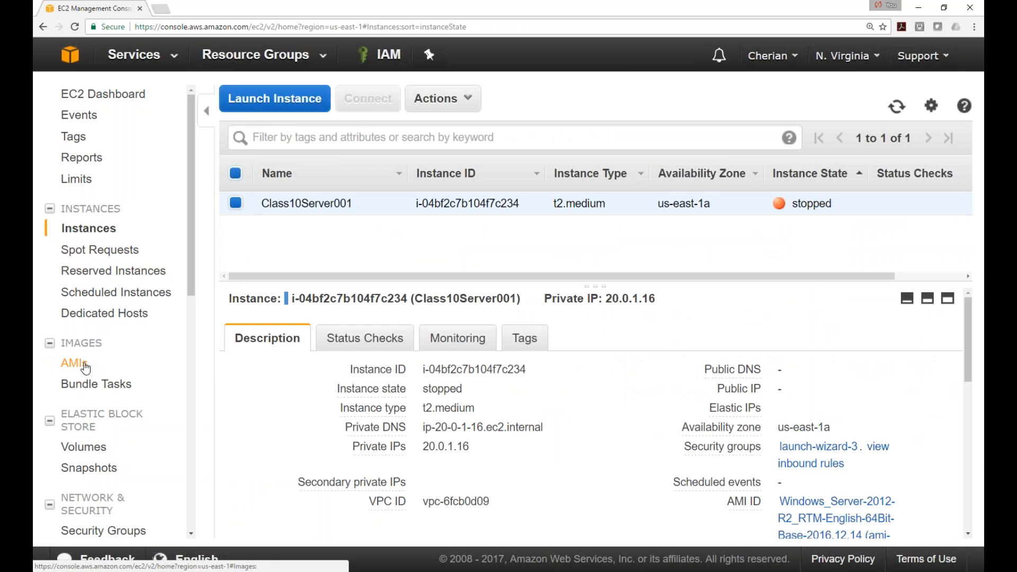
left_click(49, 343)
left_click(49, 382)
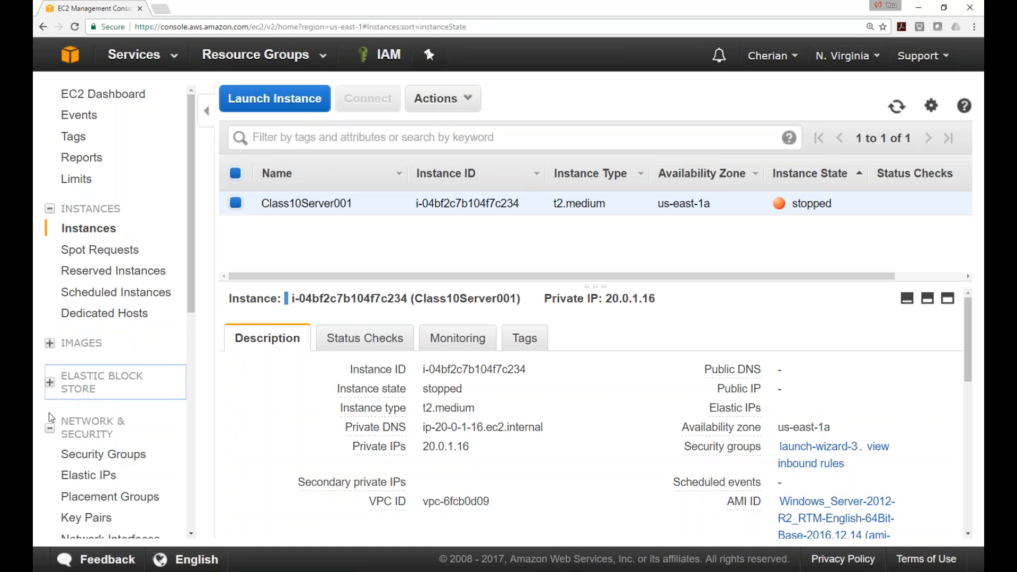
left_click(50, 427)
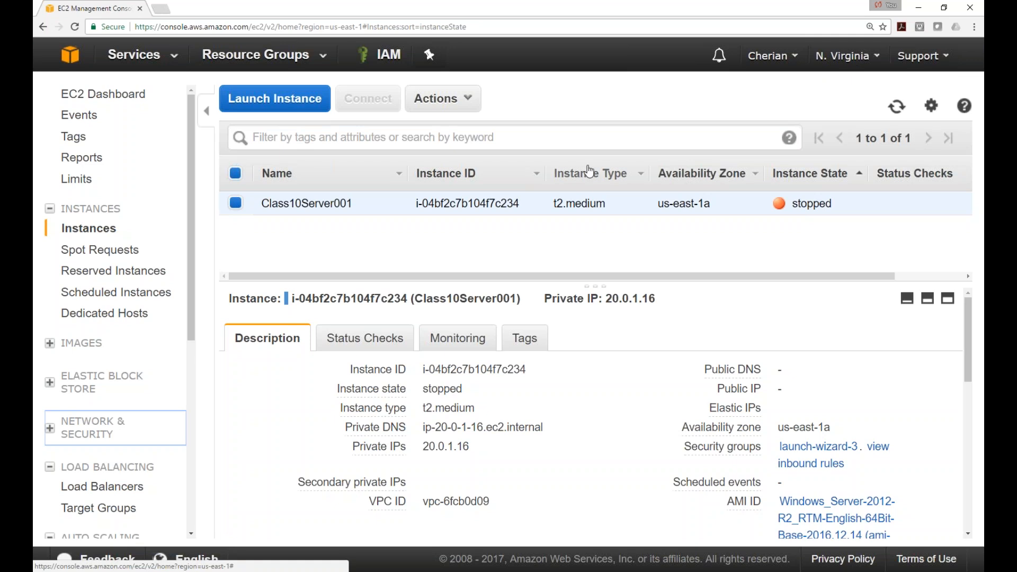
Step: Highlight the Class10Server001 instance's ID, then rename the instance MYServer
left_click_drag(521, 203, 415, 206)
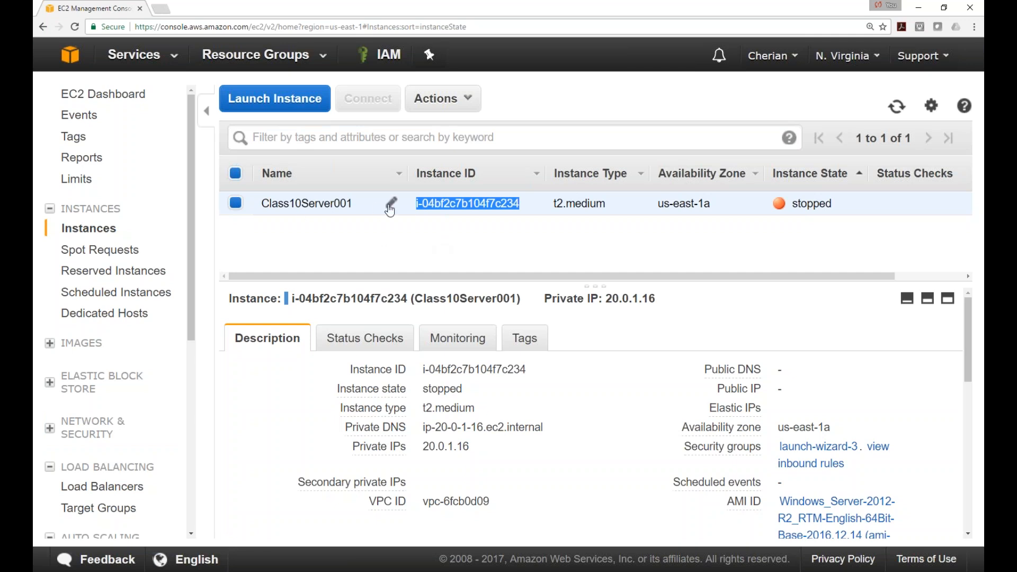
left_click(391, 203)
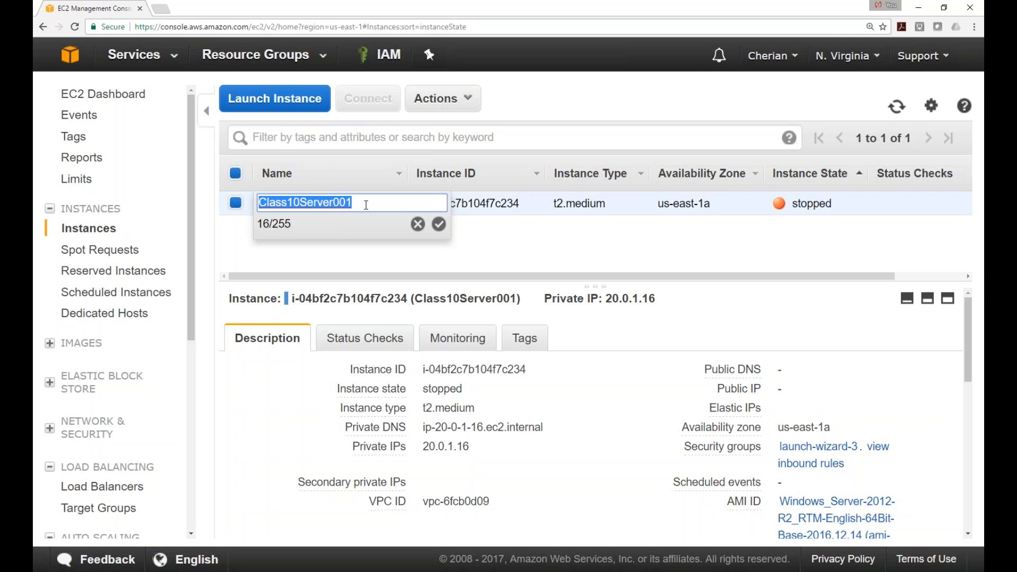
type("MYServer")
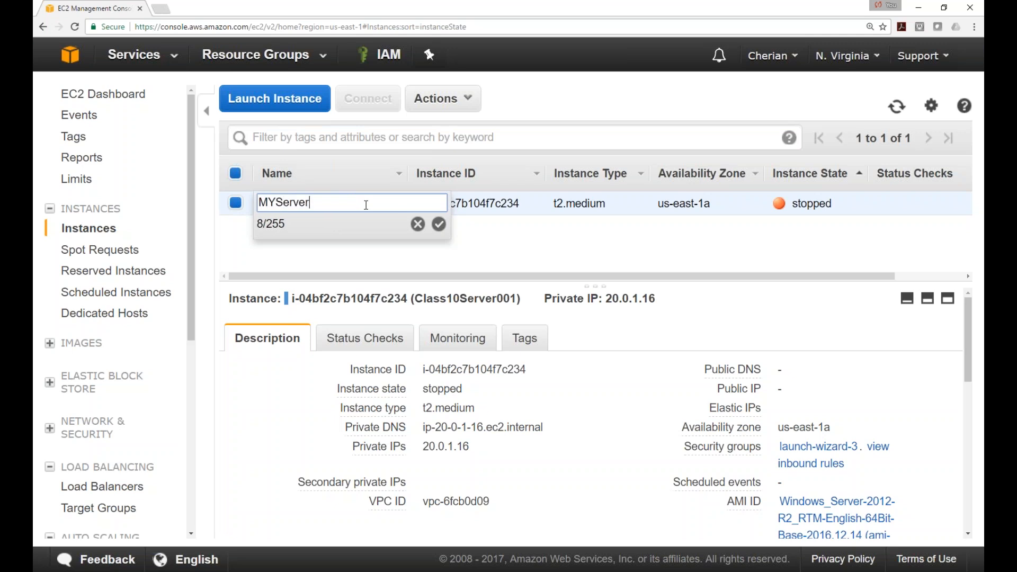
left_click(439, 225)
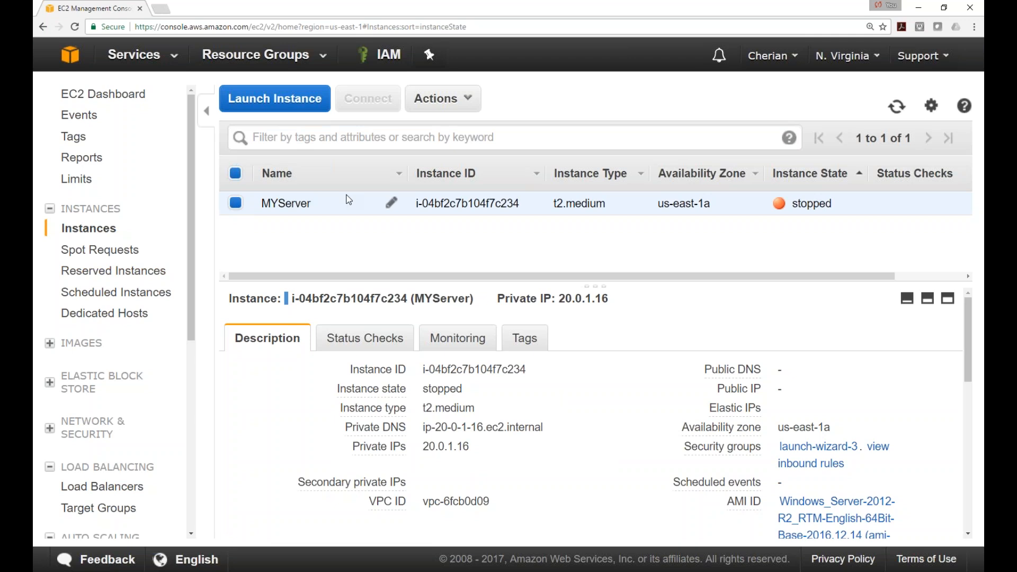
Step: Filter the instances by the Name tag value QA, then remove the filter
left_click(358, 142)
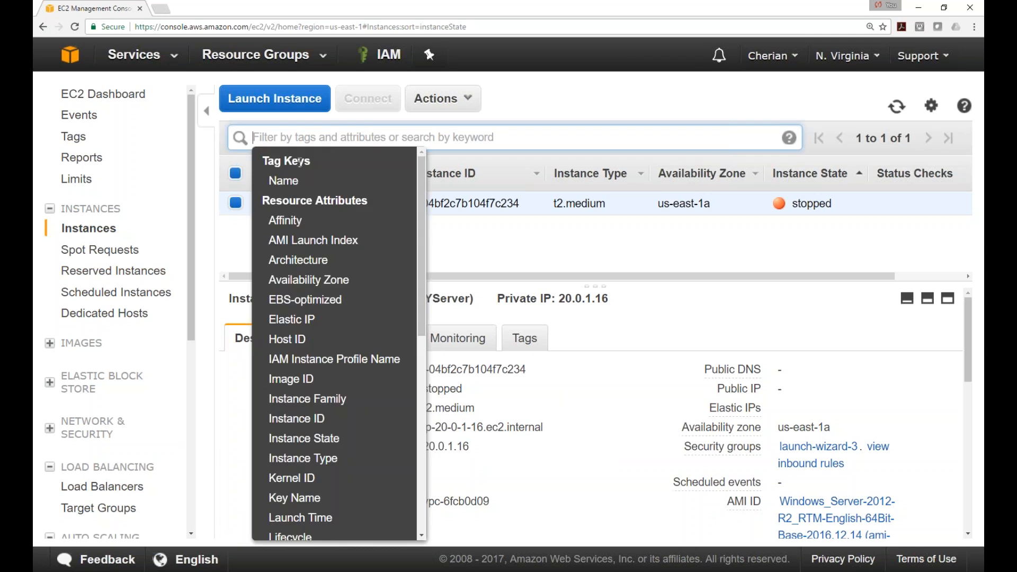
left_click(283, 181)
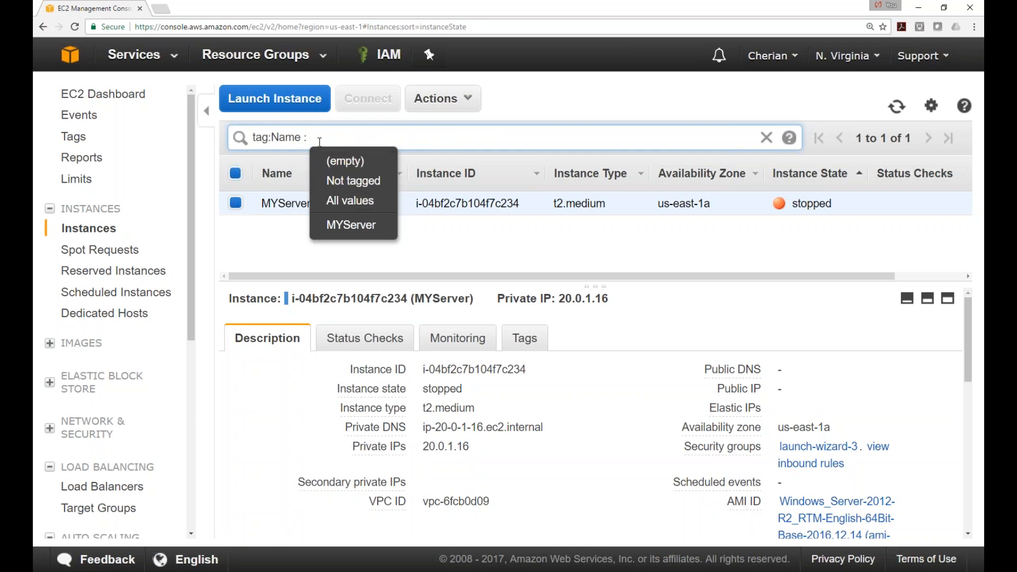
type("QA")
key("Return")
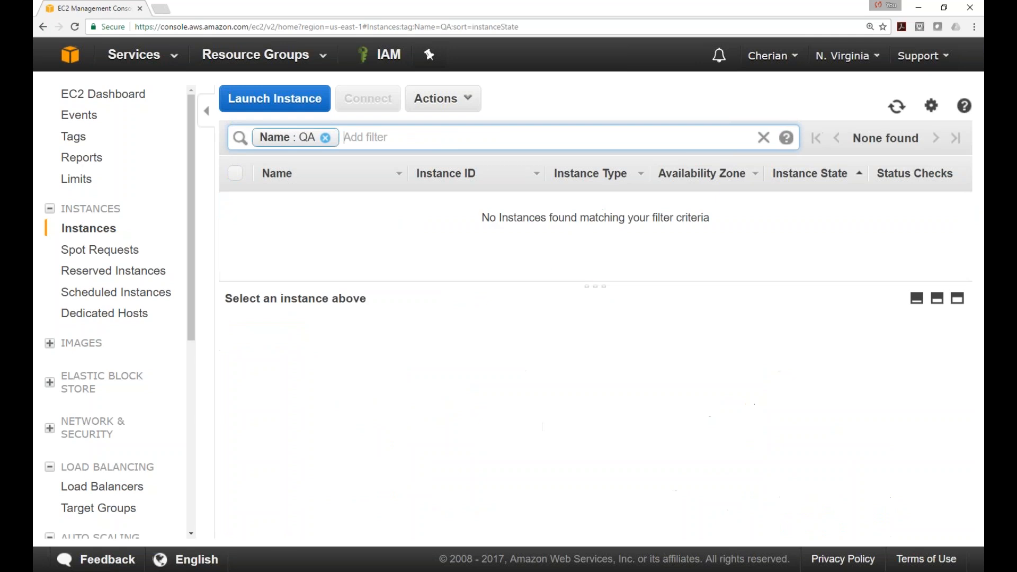
left_click(326, 138)
Step: View the tag keys and resource attributes available for filtering instances, then dismiss the list without choosing one
left_click(463, 131)
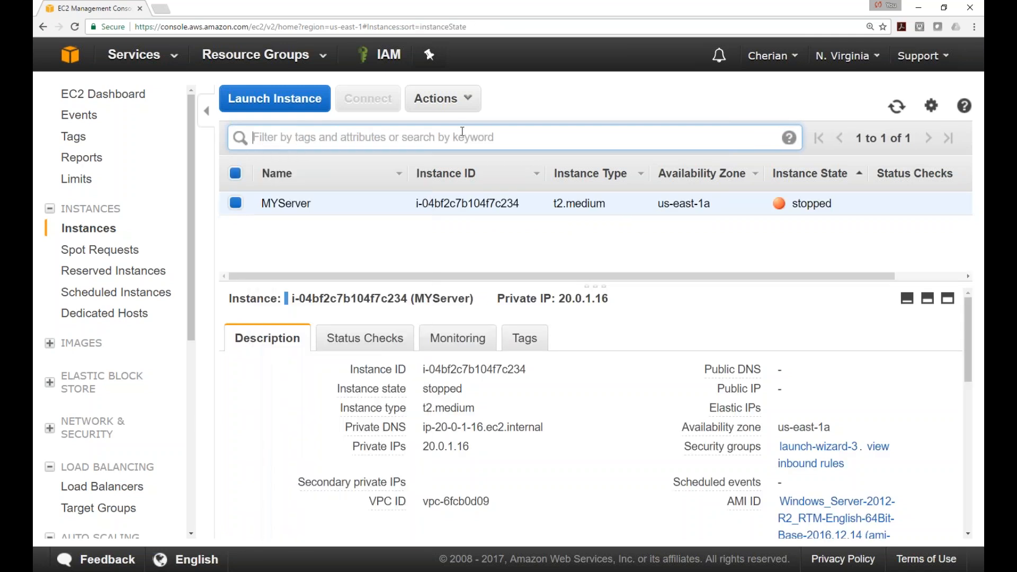
left_click(343, 137)
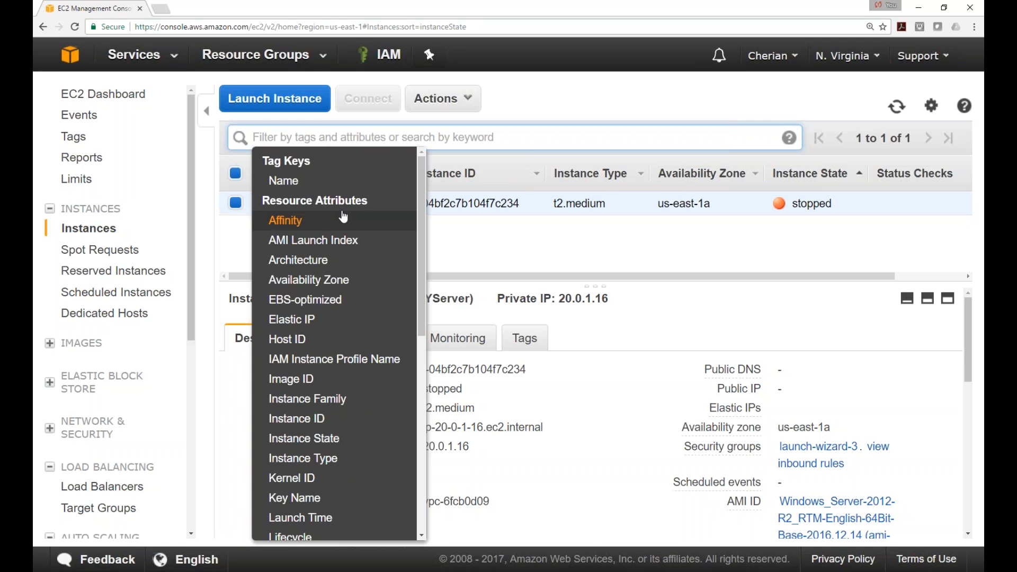
left_click(581, 104)
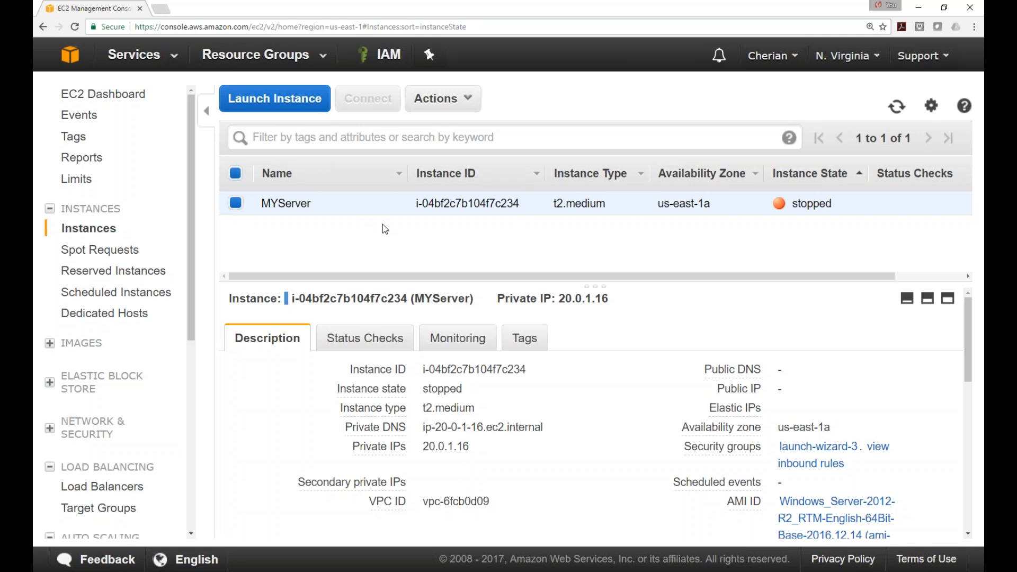
Step: Clear the instance's name and save it blank
left_click(391, 202)
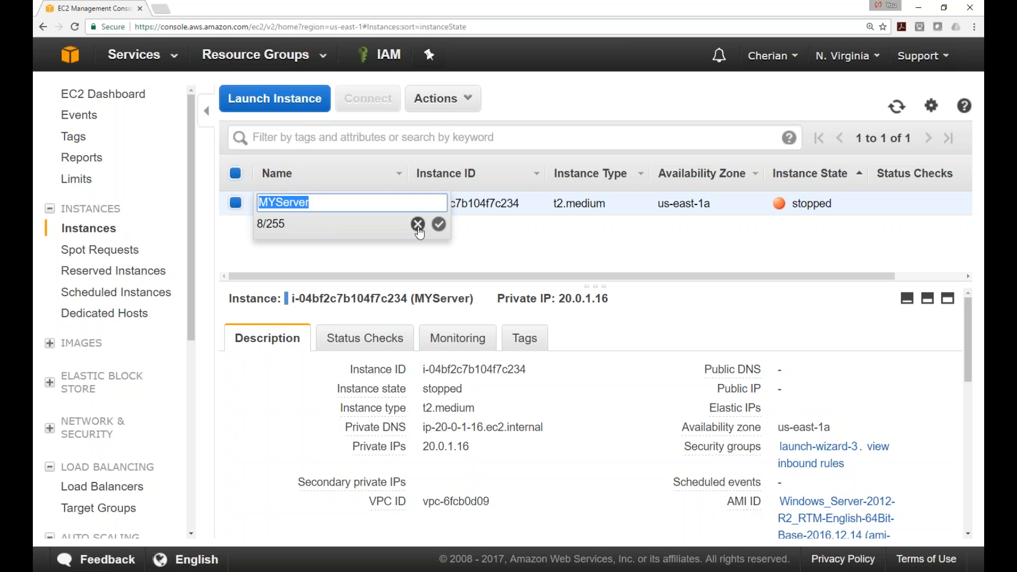
left_click(416, 225)
left_click(391, 204)
key("BackSpace")
left_click(439, 224)
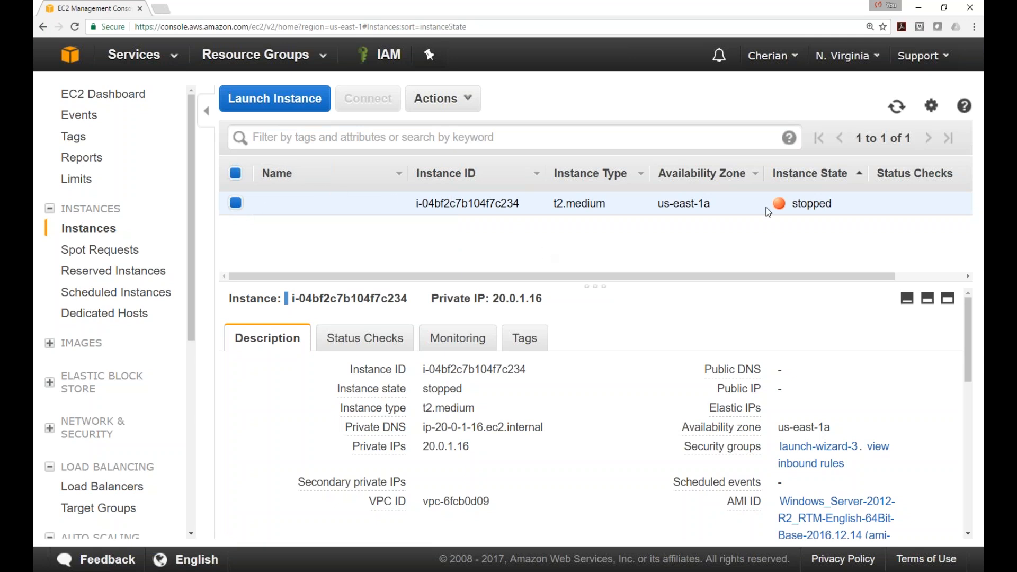
Step: Name the unnamed instance MYserver
left_click(391, 203)
type("MYserver")
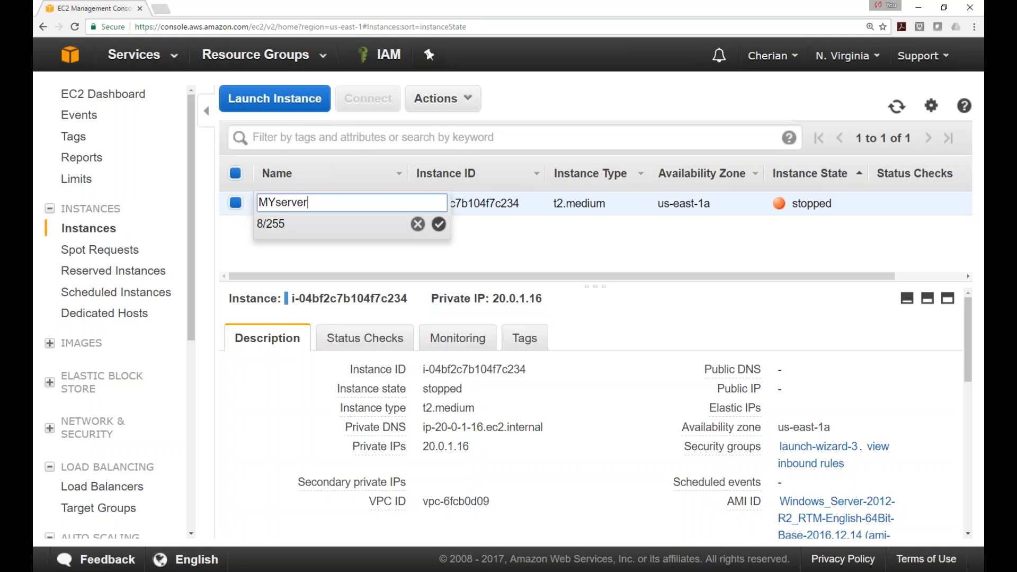
left_click(438, 224)
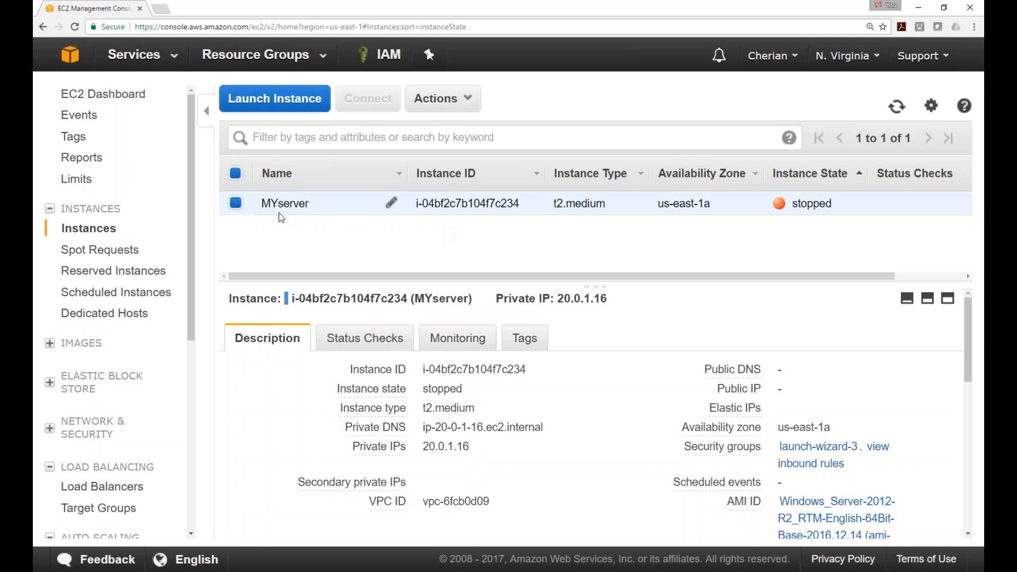
Step: Highlight the MYserver instance's ID, then view the instance's tags
left_click_drag(417, 203, 521, 204)
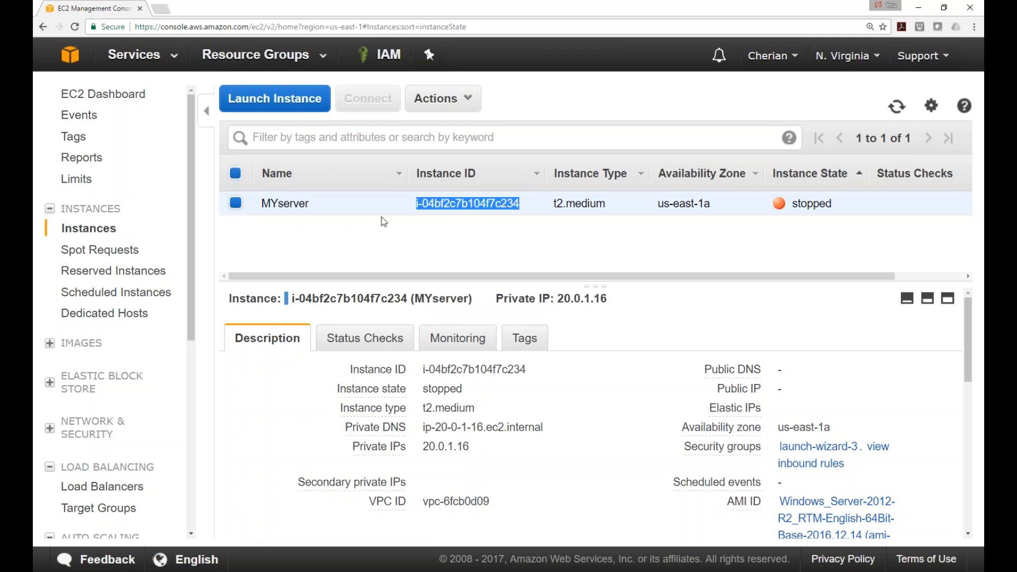
mouse_move(391, 203)
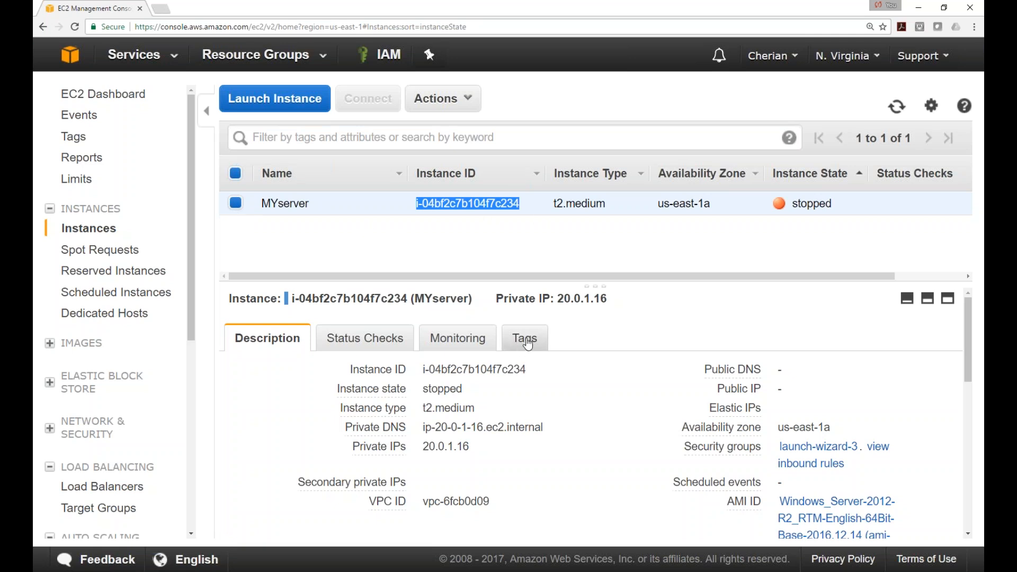
left_click(525, 339)
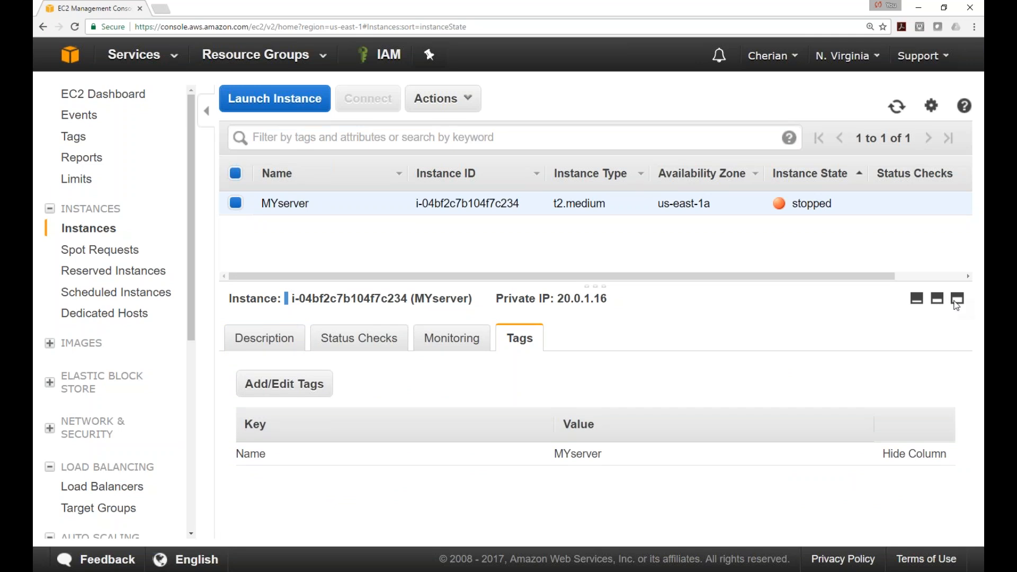
Step: Switch the instance details pane between its available sizes and resize it manually, ending with the tags shown below the instance list
left_click(937, 298)
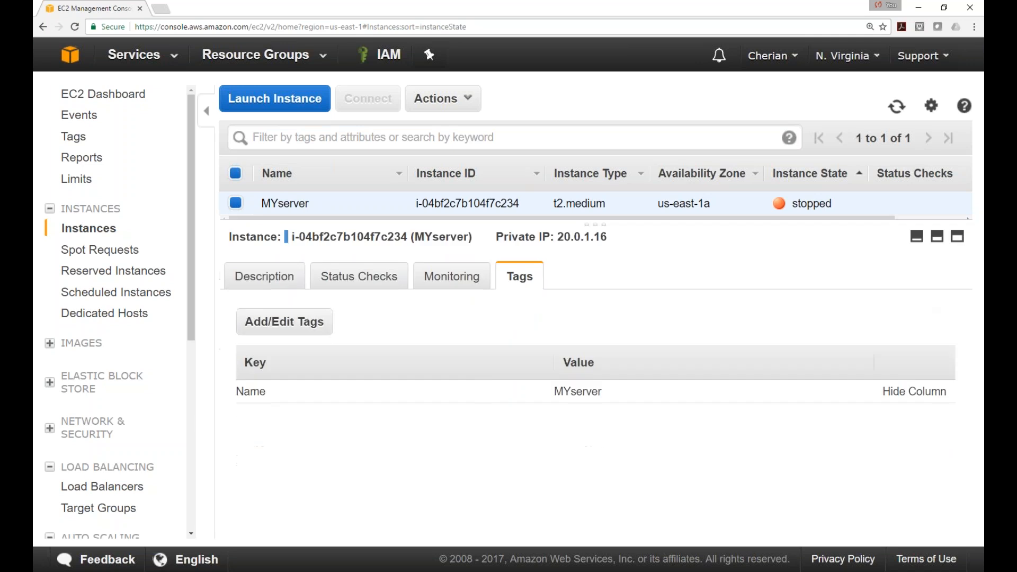
left_click(939, 240)
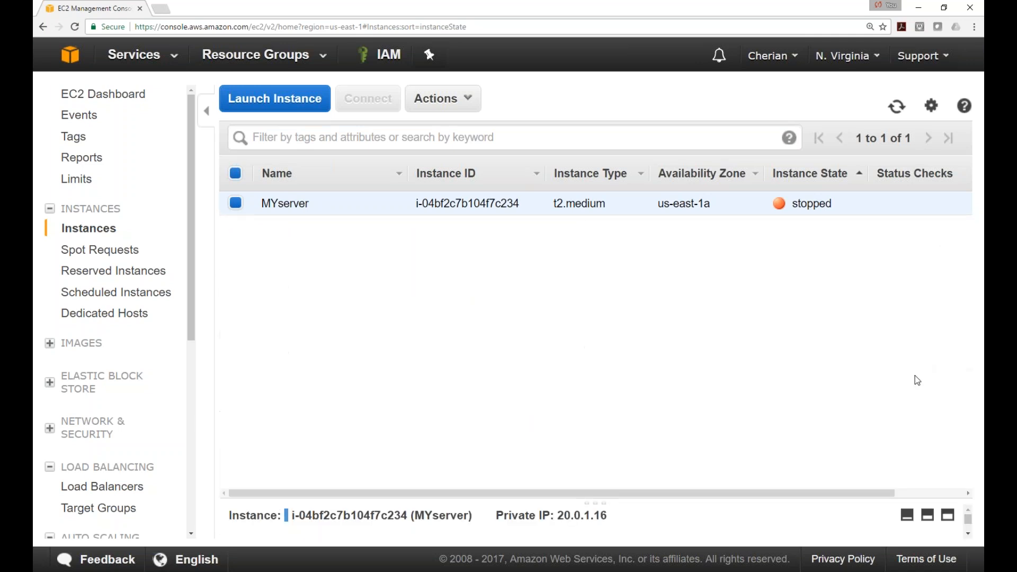
left_click(927, 481)
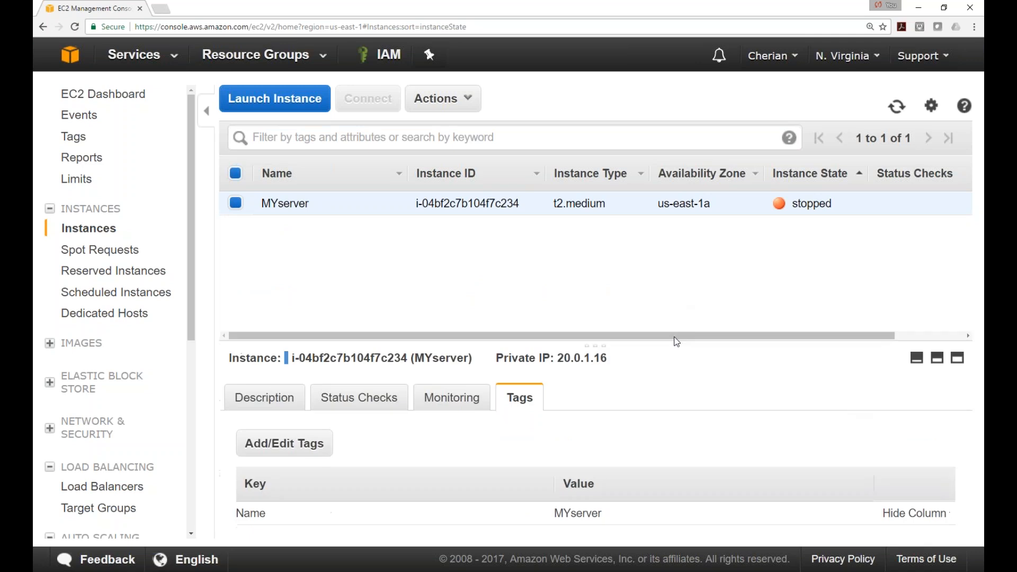
left_click_drag(672, 341, 652, 241)
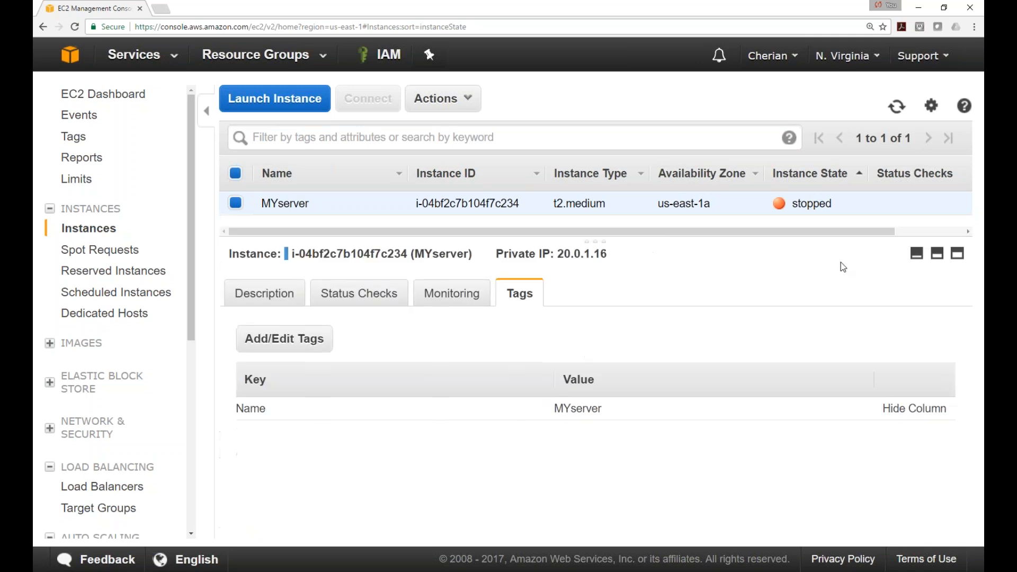
left_click(937, 254)
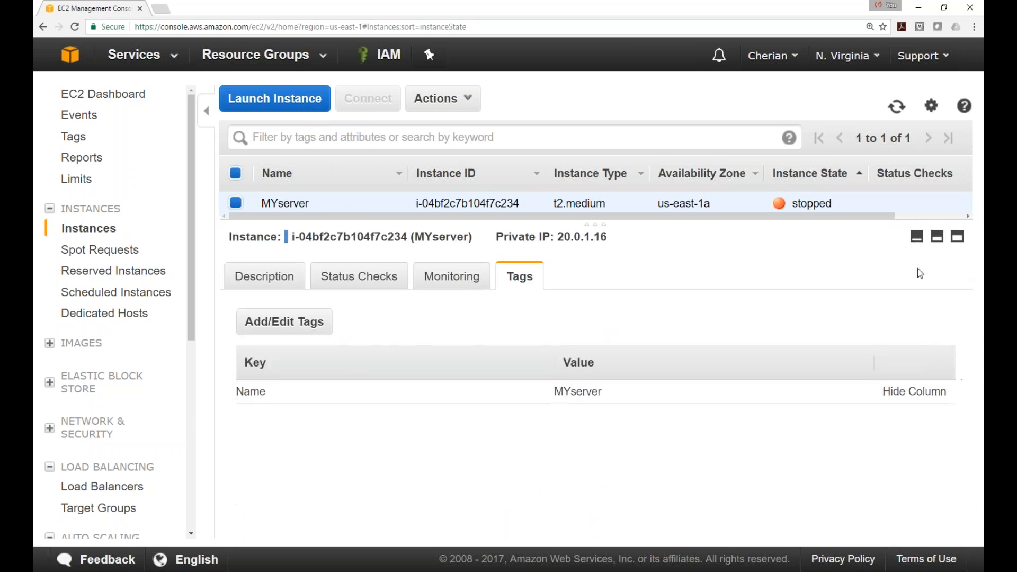
left_click(916, 236)
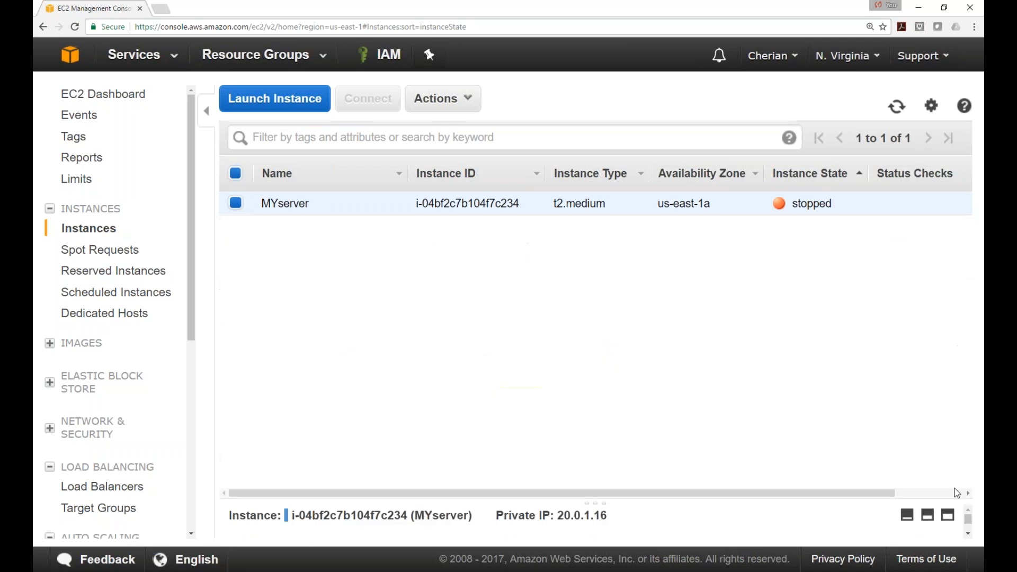
left_click(949, 515)
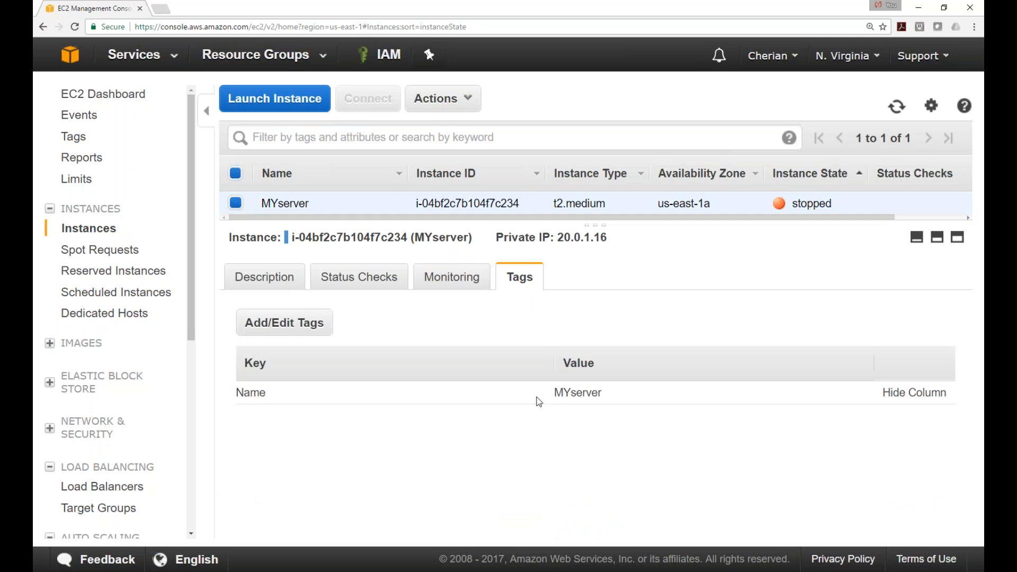
Step: Change the instance's Name tag to key Environment with value PROD and save it
left_click(311, 329)
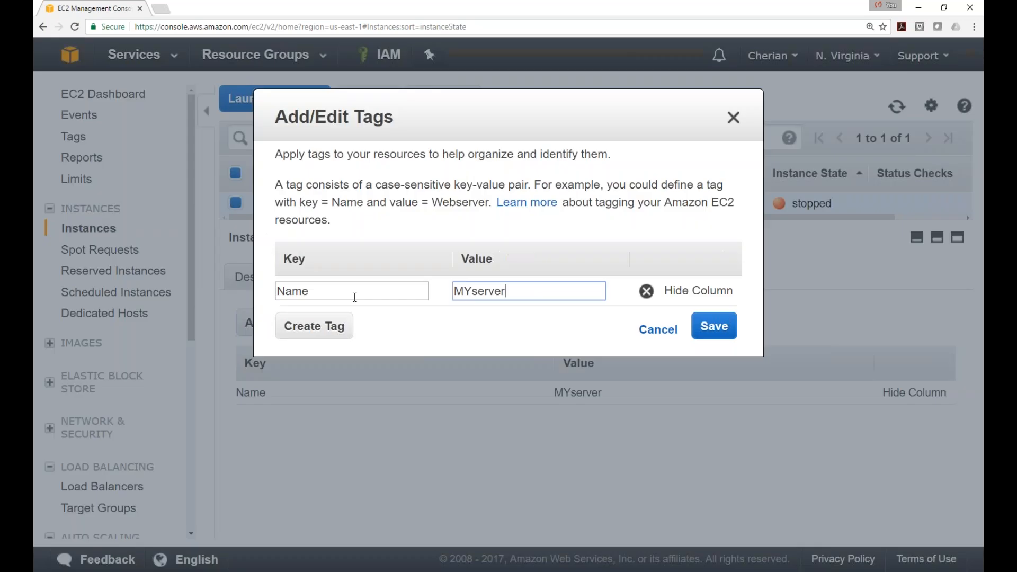
left_click_drag(352, 295, 120, 295)
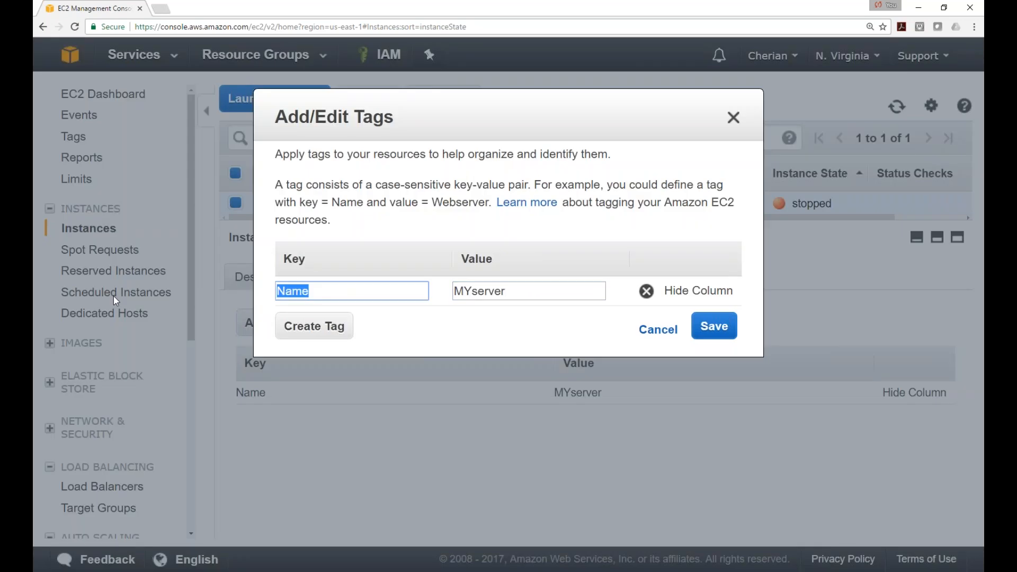
type("Environme")
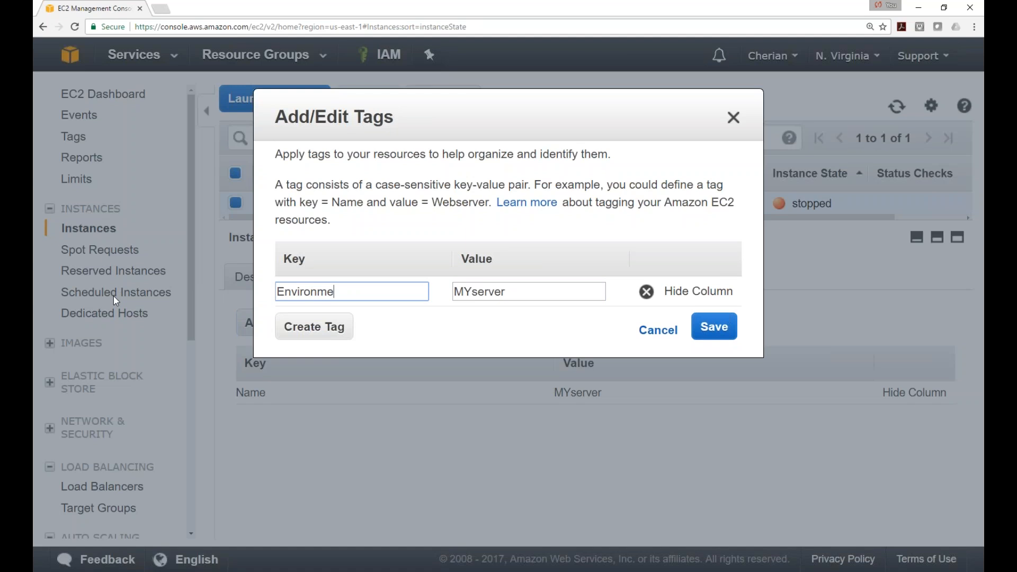
type("nt")
key("Tab")
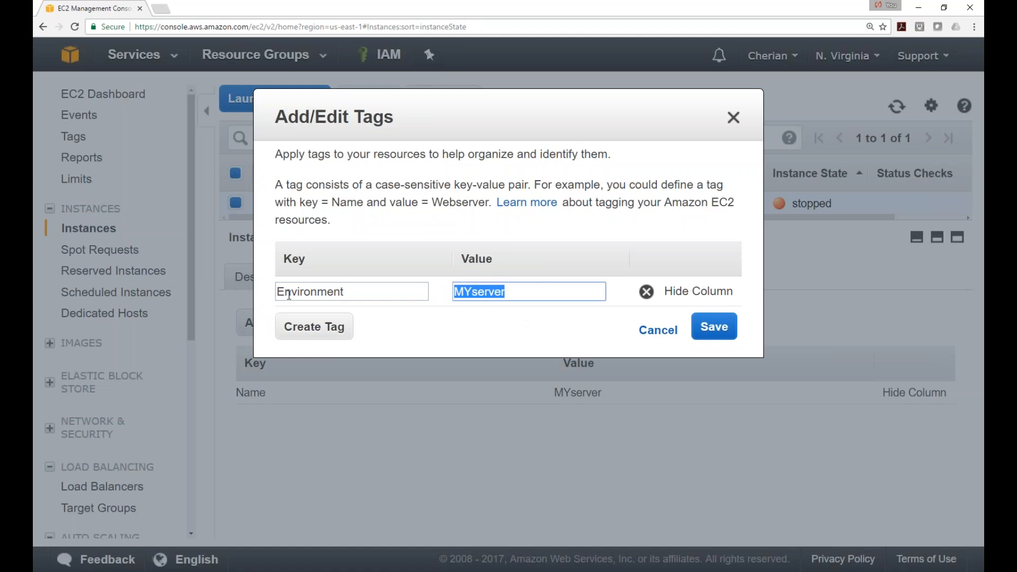
type("PROD")
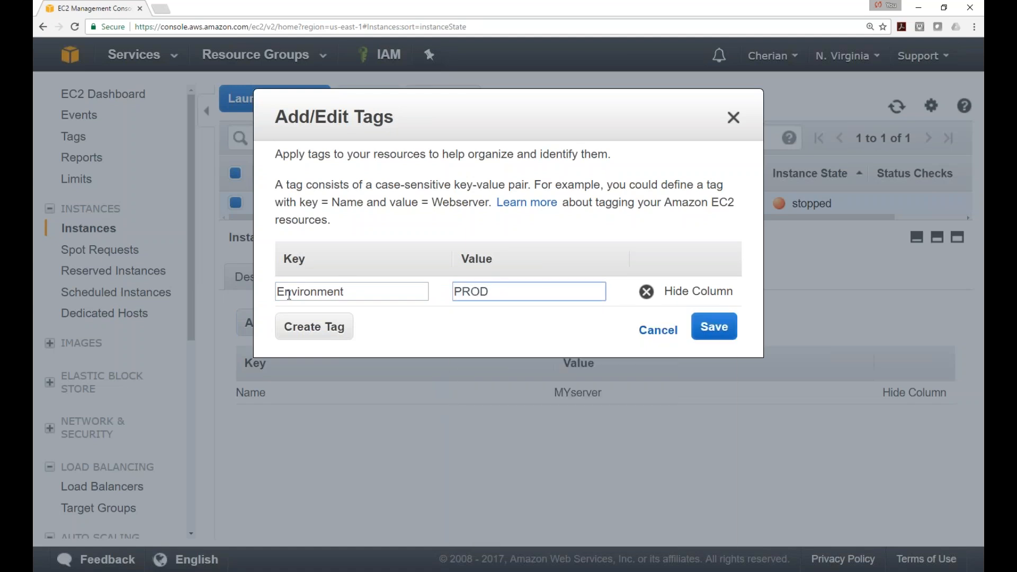
left_click(714, 326)
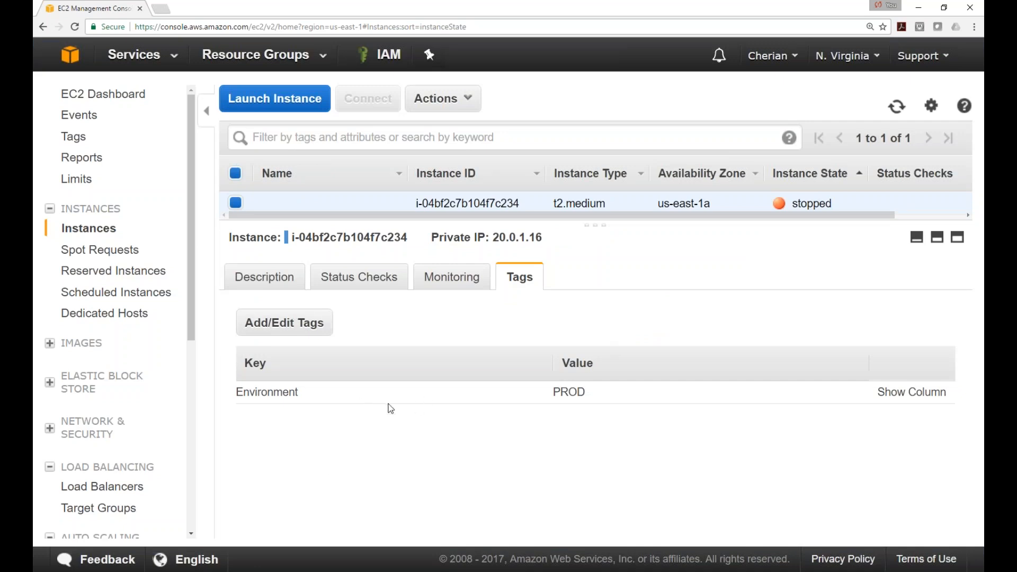
Step: Change the instance's only tag to key Deaprtment with value HR and save it
left_click(284, 324)
double_click(361, 294)
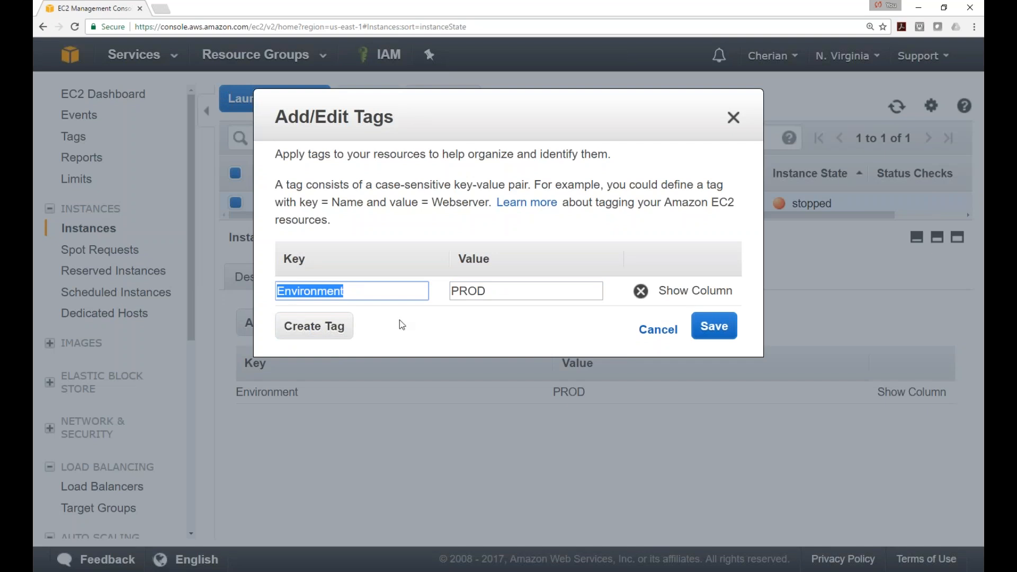
type("Deap")
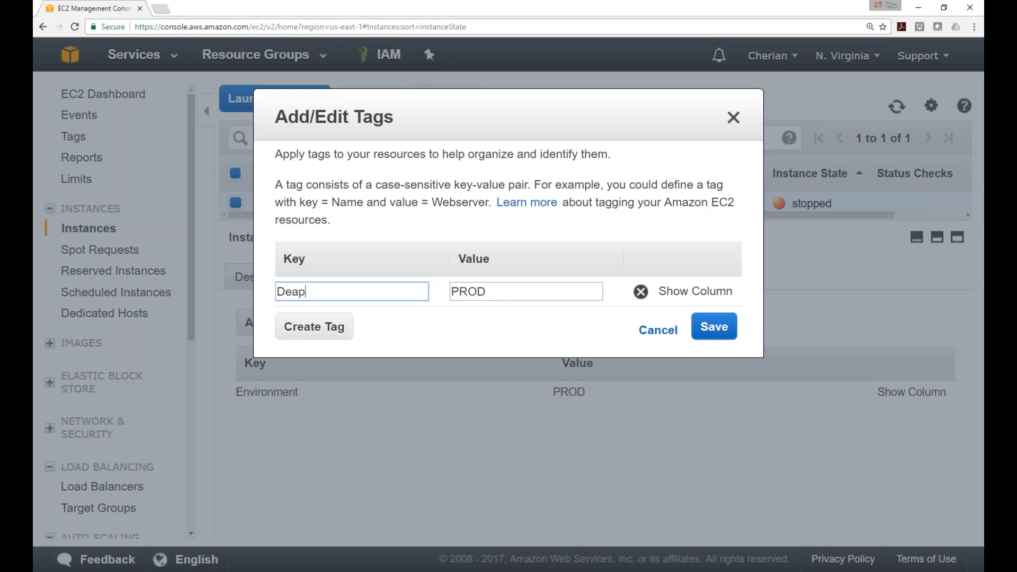
type("rtment")
key("Tab")
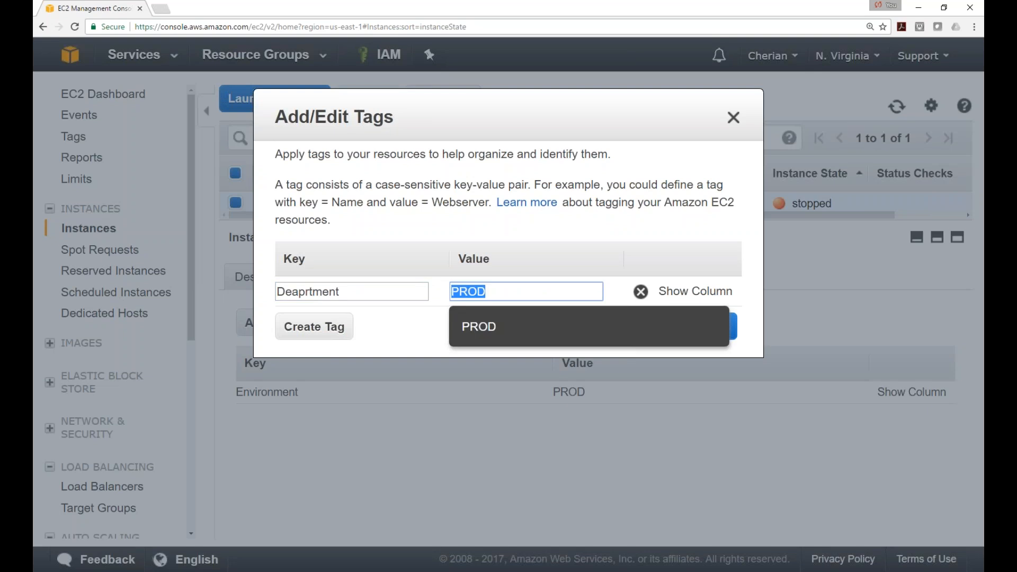
type("HR")
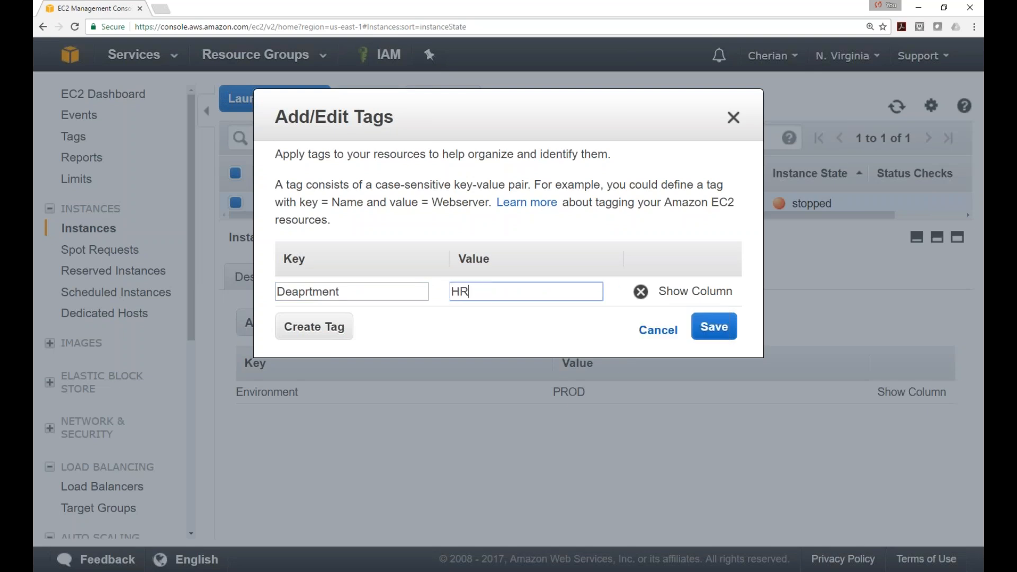
left_click(715, 327)
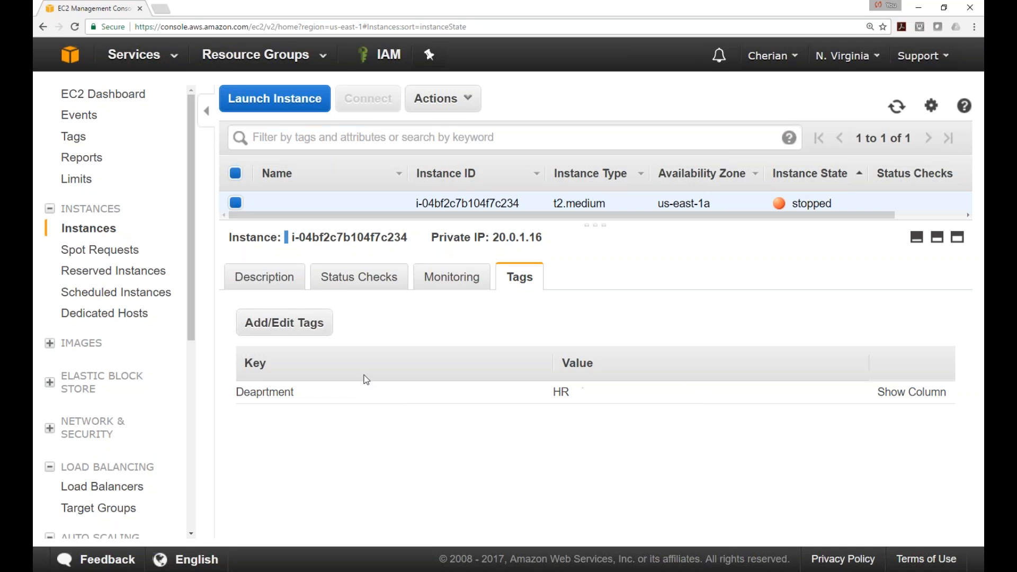
Step: Add a second tag to the instance with key Environment and value PROD
left_click(312, 328)
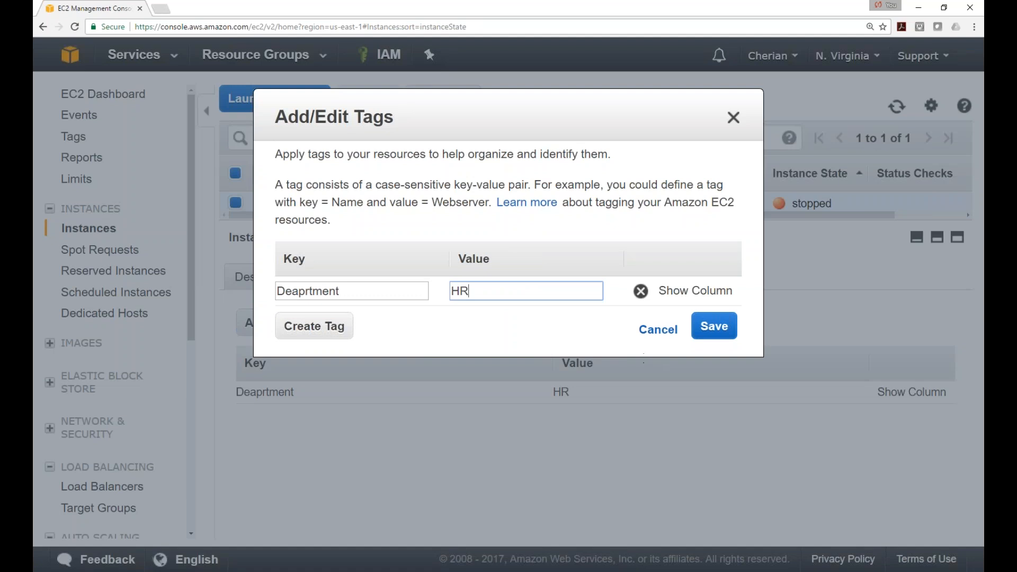
left_click(333, 330)
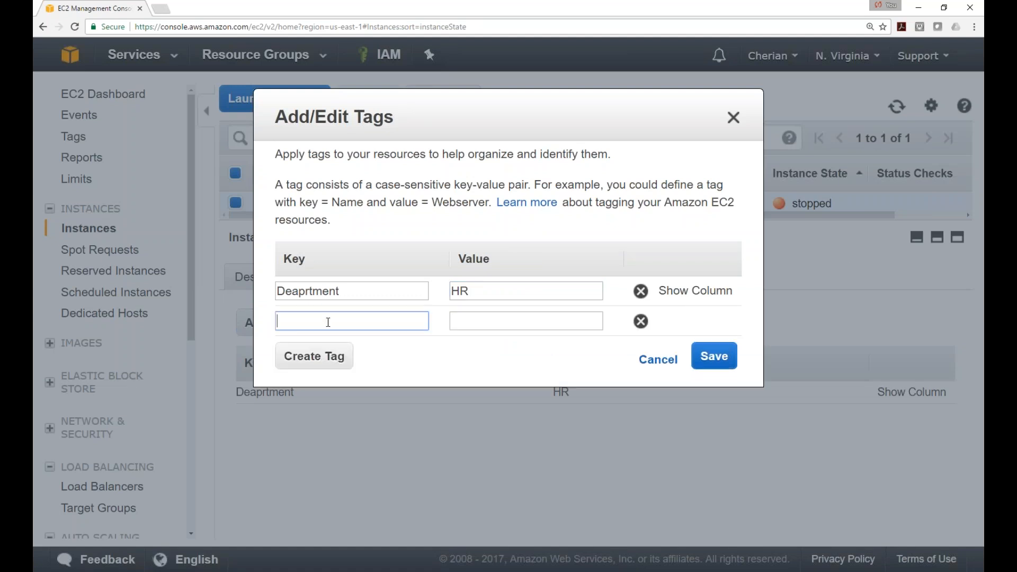
type("En")
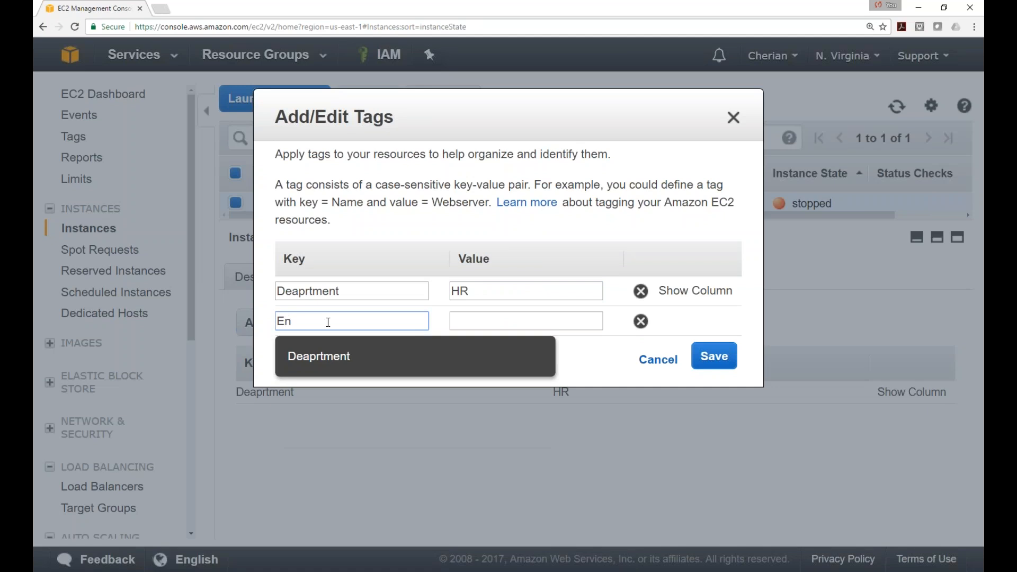
type("vironment")
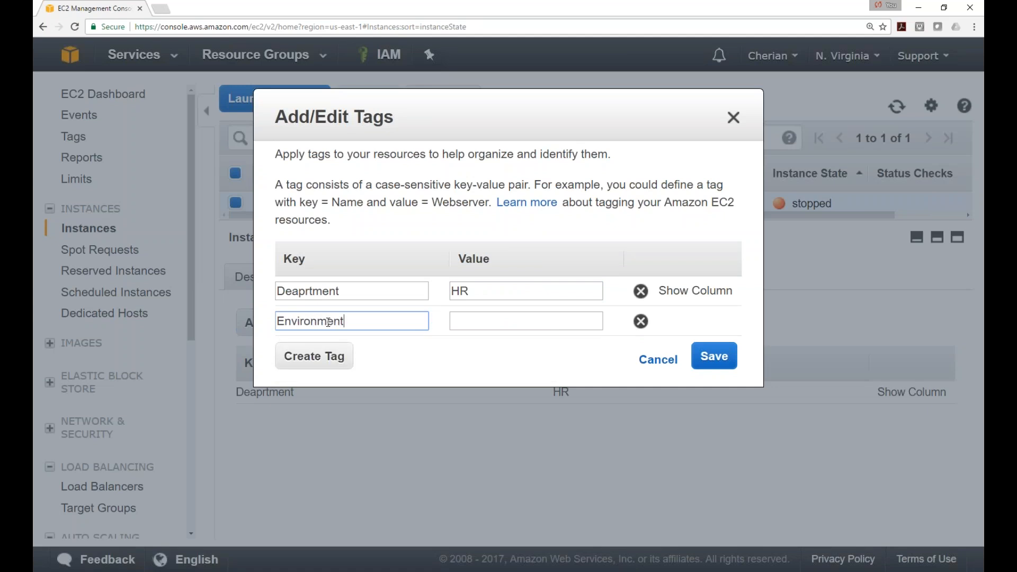
key("Tab")
type("PRID")
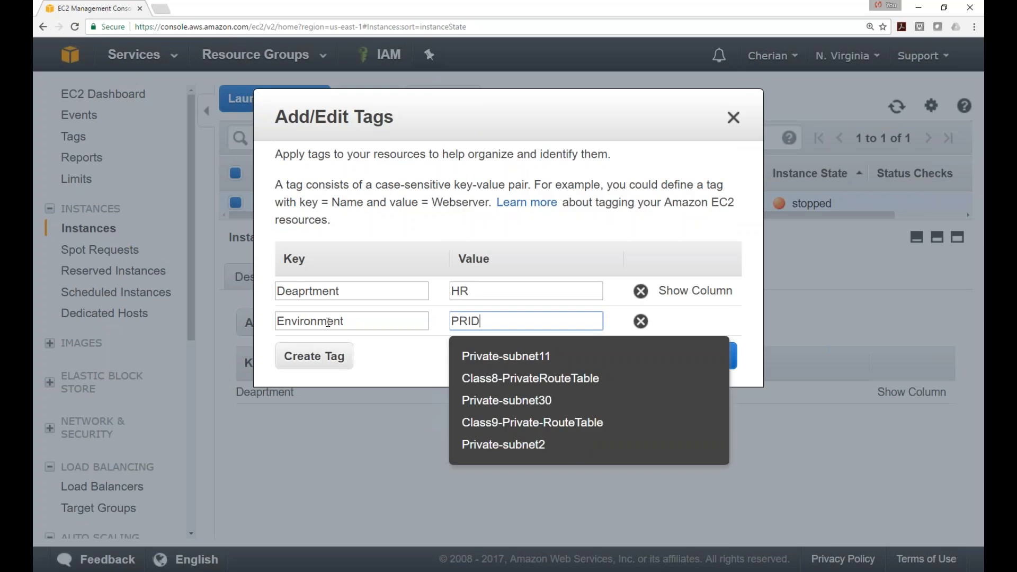
key("BackSpace")
key("BackSpace")
type("OD")
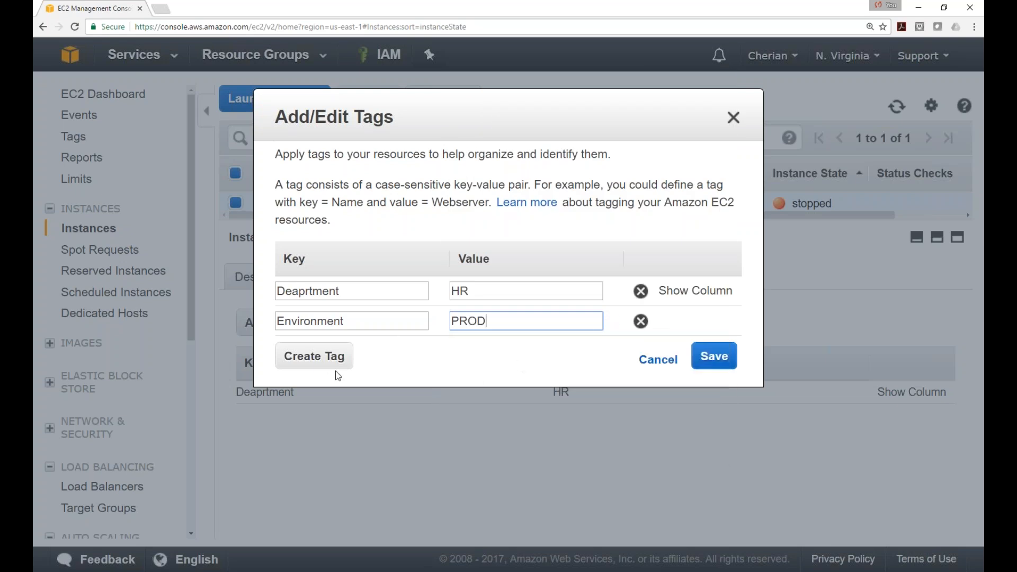
Step: Add a third tag with key Owner and the owner's first name as value, and save the tags
left_click(335, 365)
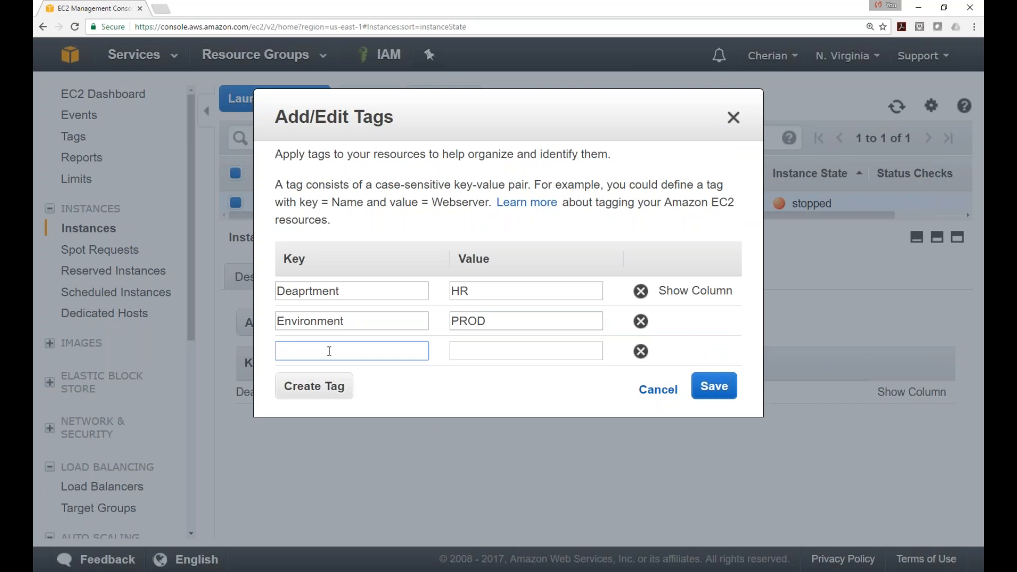
type("Owner")
key("Tab")
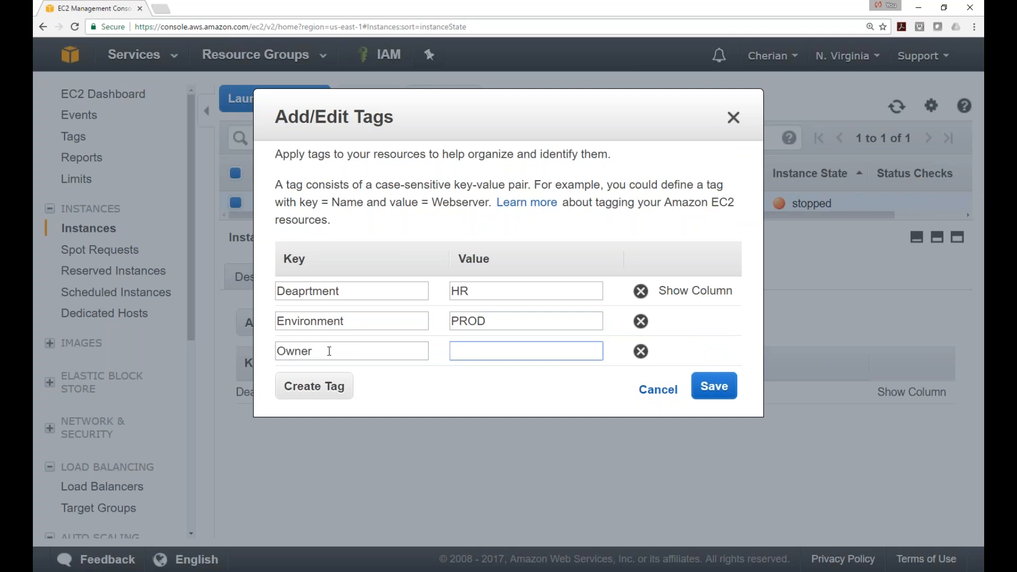
type("MIke")
key("BackSpace")
key("BackSpace")
key("BackSpace")
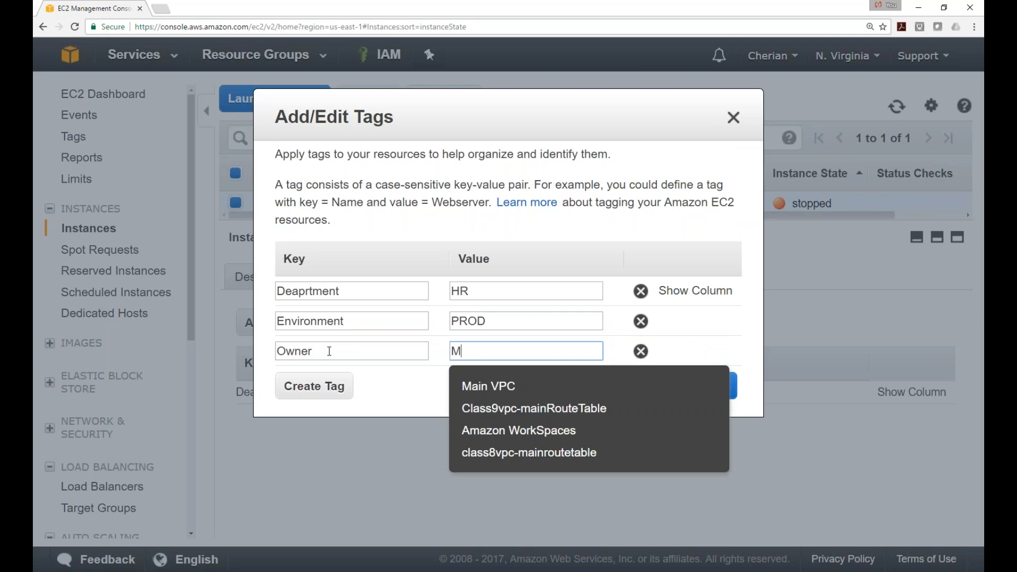
type("ike")
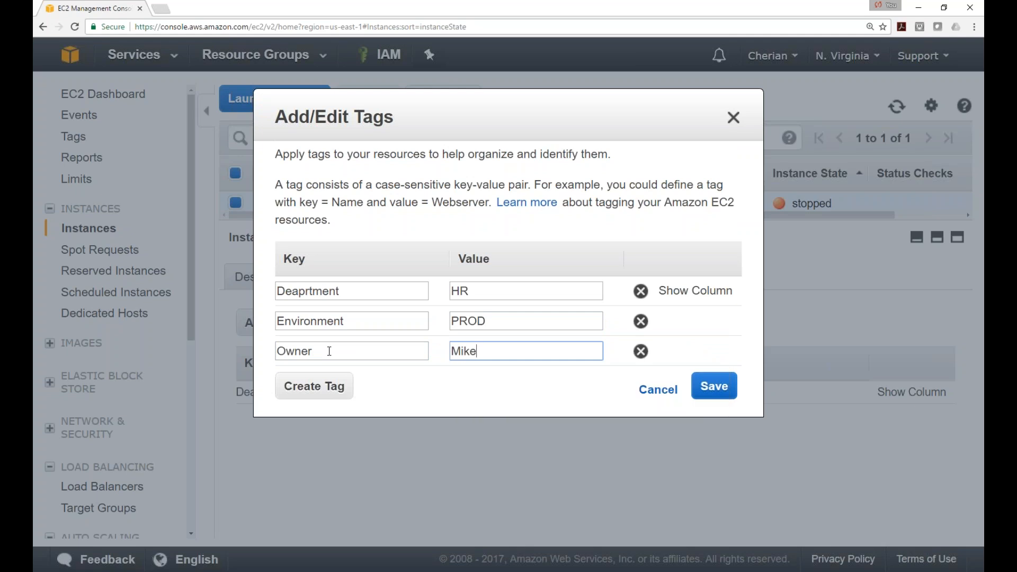
left_click(721, 392)
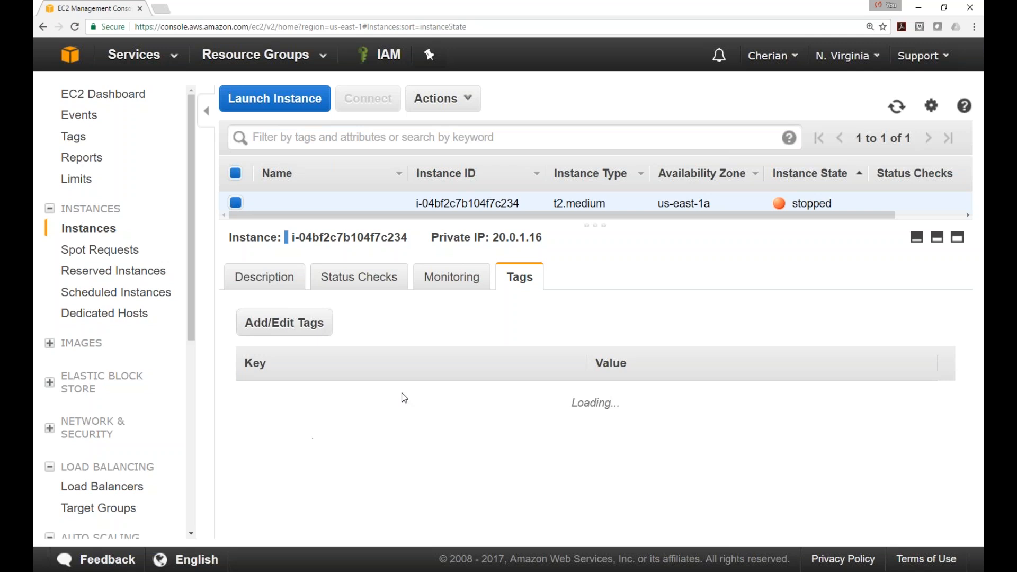
Step: Reload the instances page, then add a tag with key Name and value MYServer001 to the instance and save it
key("F5")
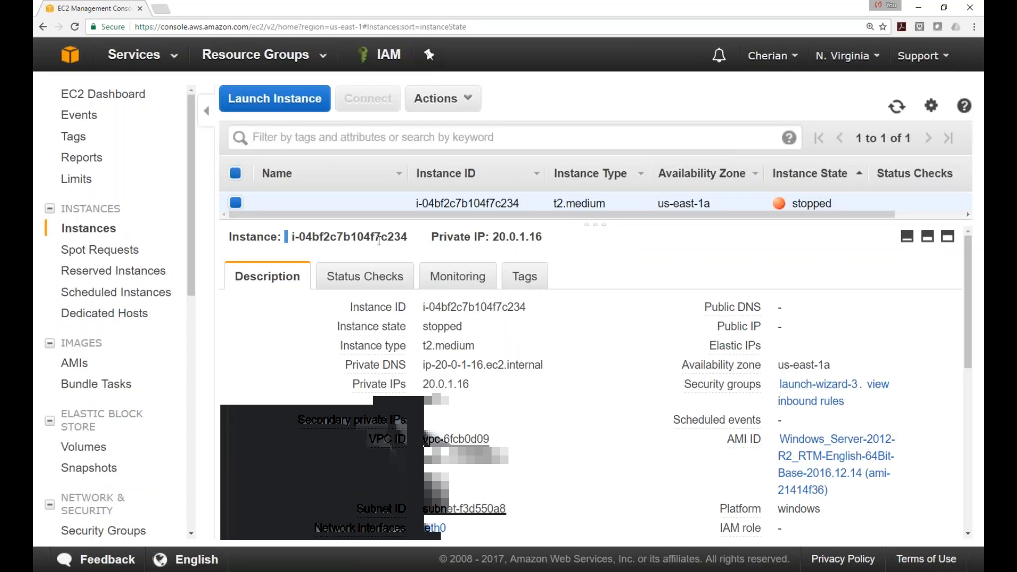
left_click(525, 276)
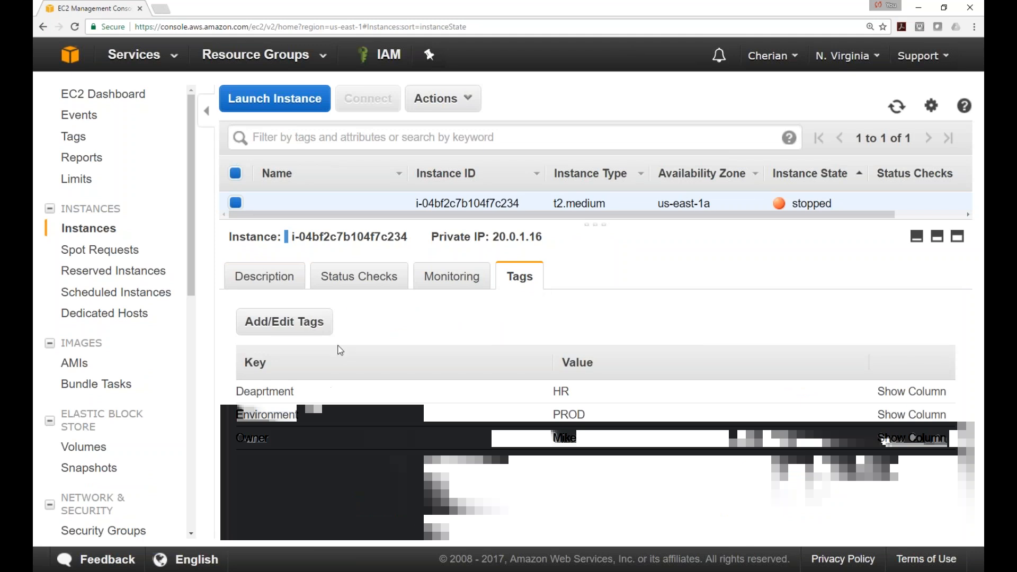
left_click(295, 323)
left_click(317, 389)
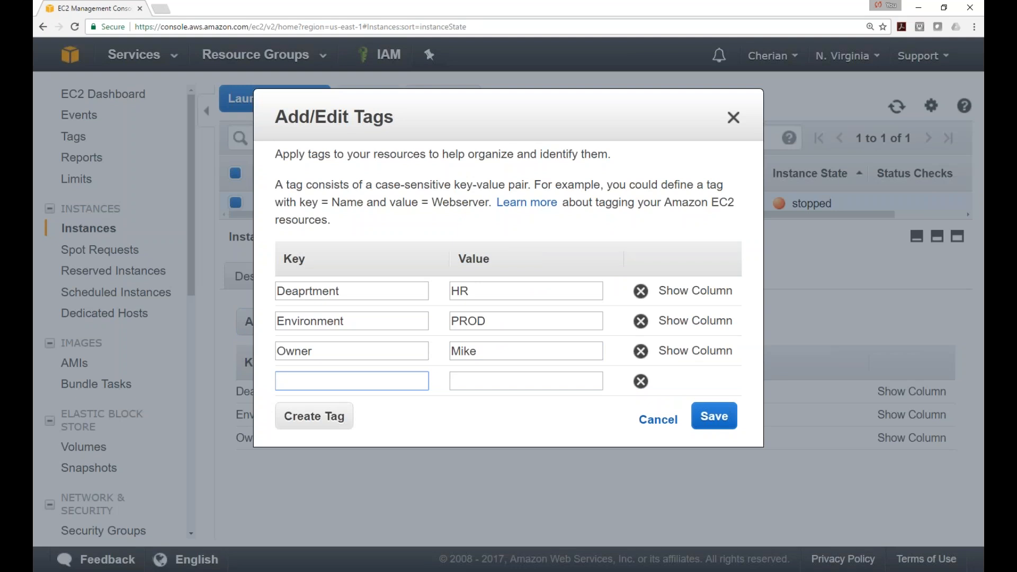
type("Name")
key("Tab")
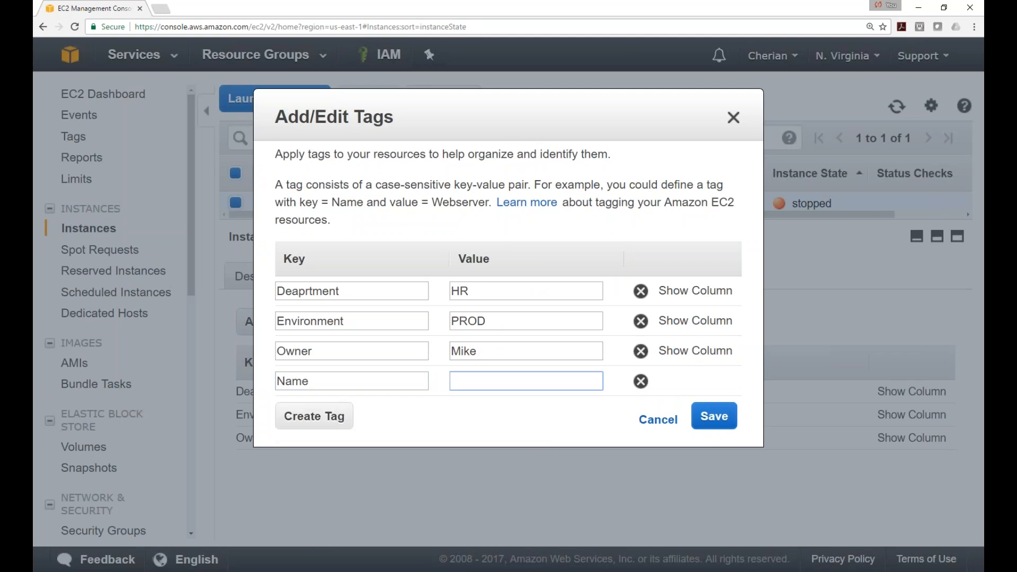
type("MYServer001")
left_click(709, 417)
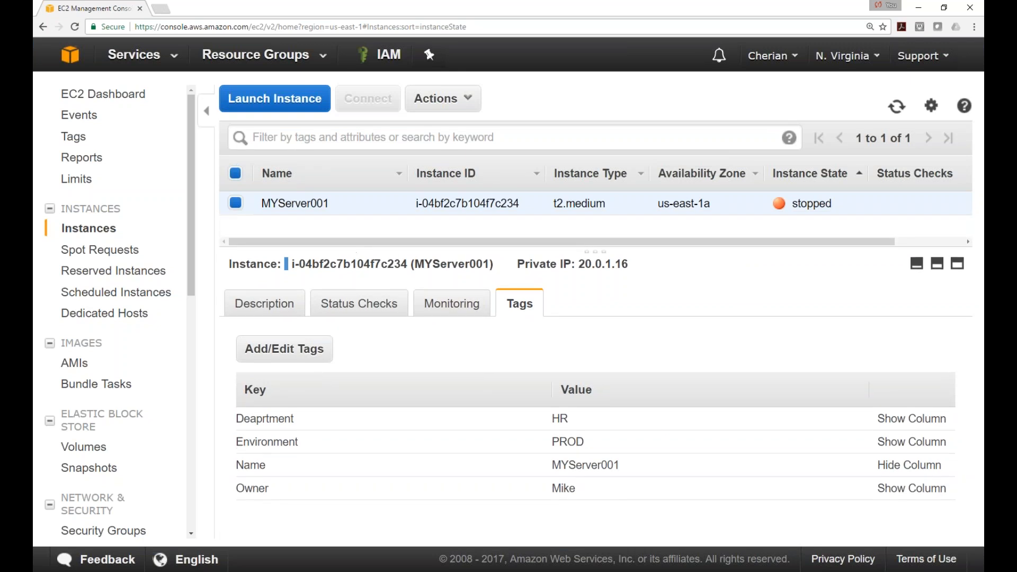
Step: Filter the instance list by the Owner tag, using the owner's first name as the value
mouse_move(390, 203)
left_click(407, 137)
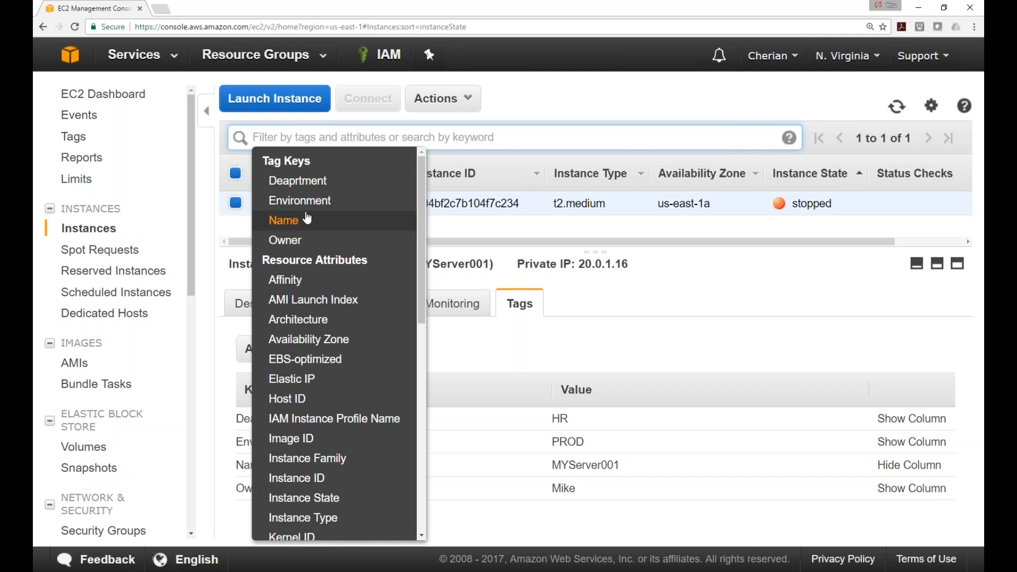
left_click(301, 245)
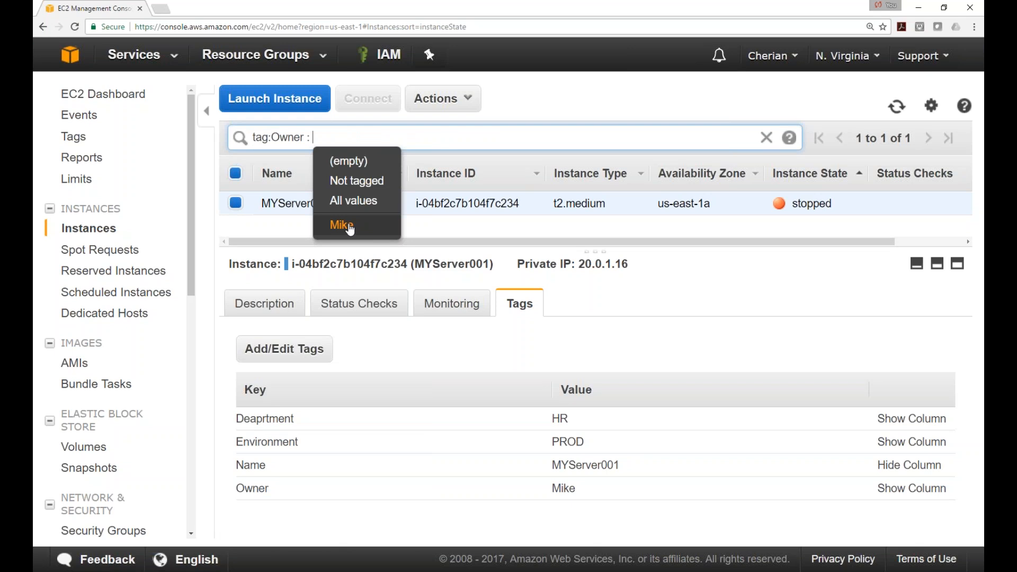
left_click(350, 227)
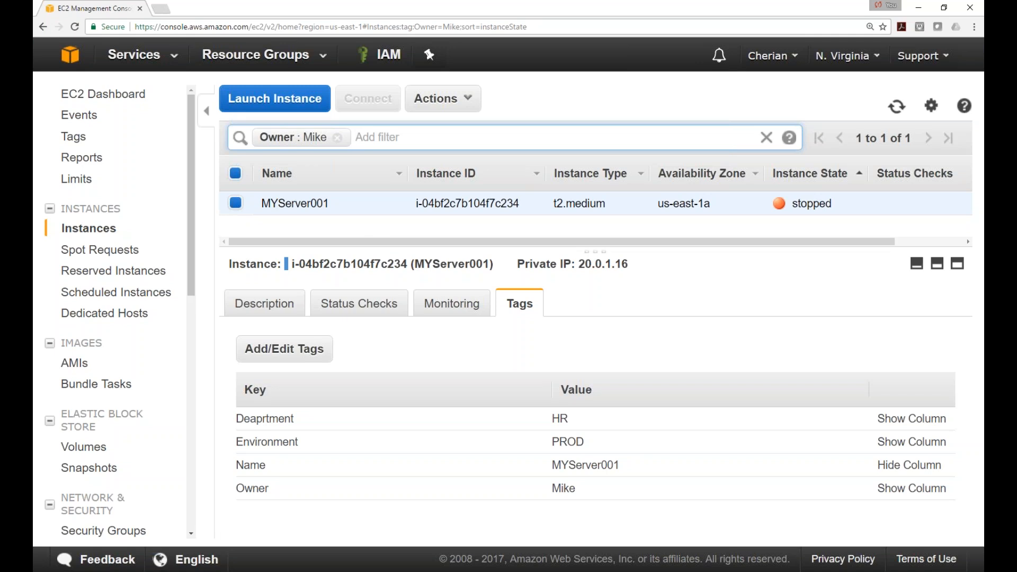
Step: Switch the region to Asia Pacific (Mumbai) and start launching a new instance
key("alt+Tab")
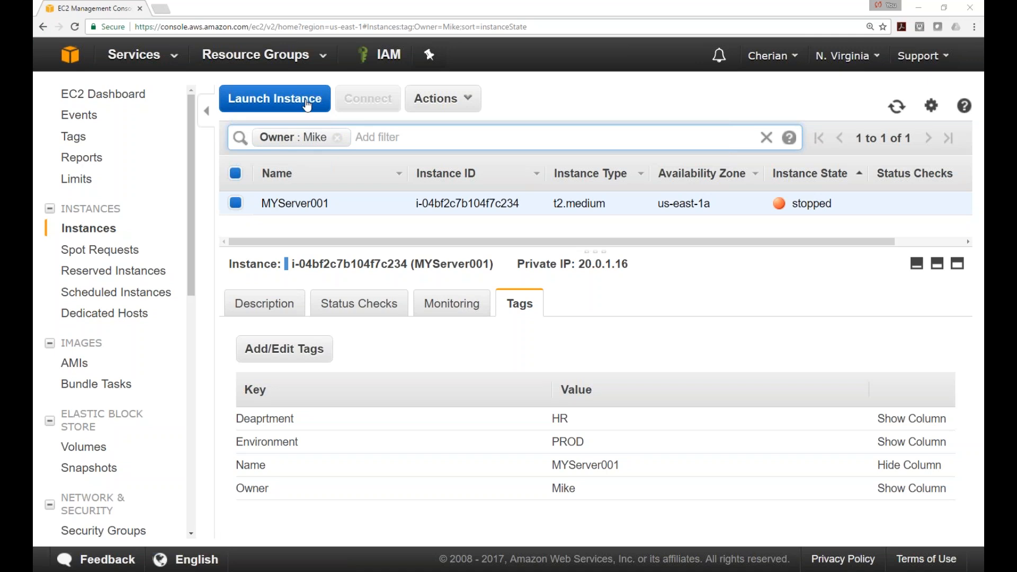
left_click(871, 57)
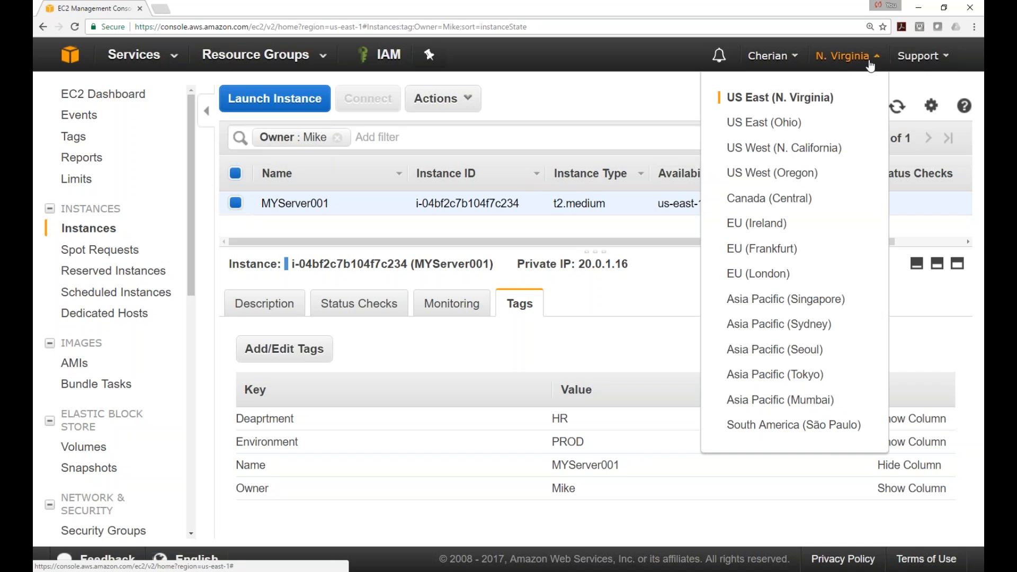
left_click(780, 399)
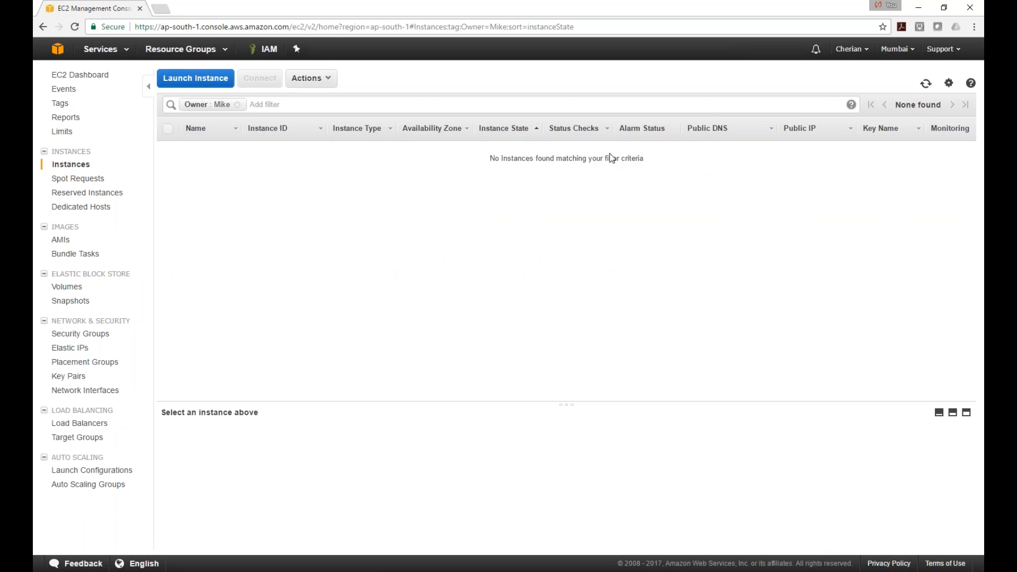
left_click(209, 85)
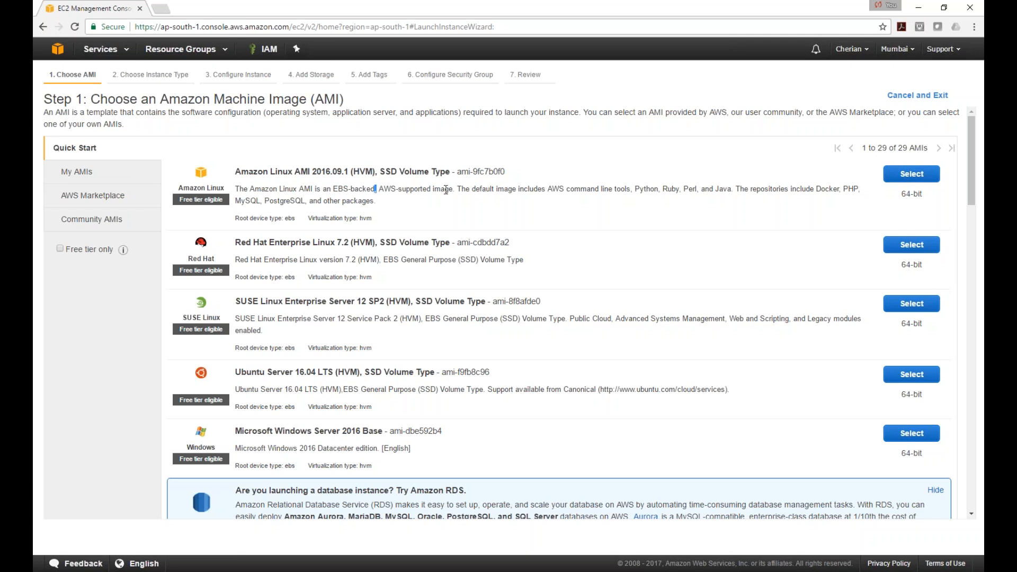
Step: Examine the Amazon Linux AMI description, covering its EBS backing, default command line tools and languages, and repository packages
left_click_drag(454, 190, 236, 191)
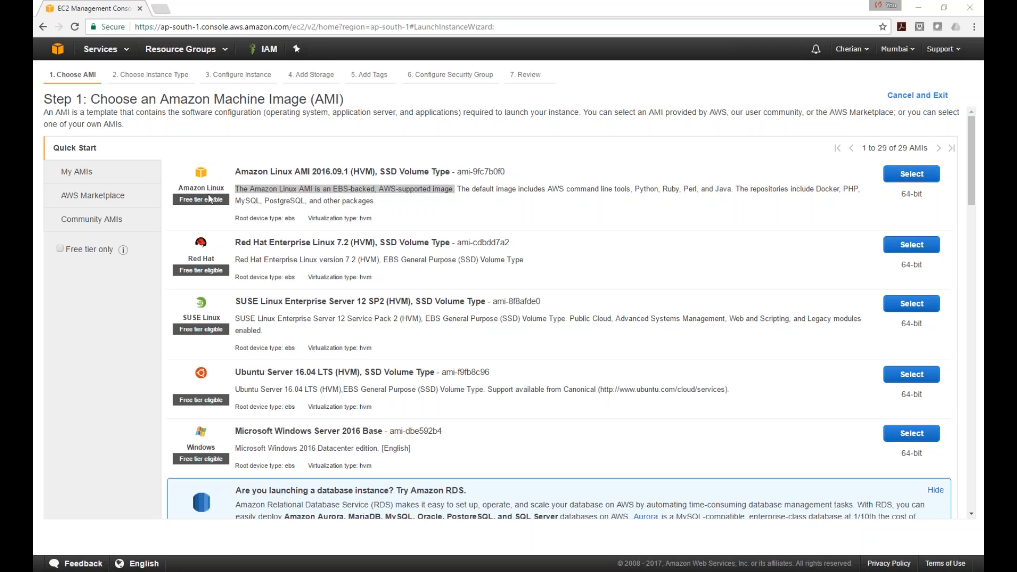
left_click(413, 209)
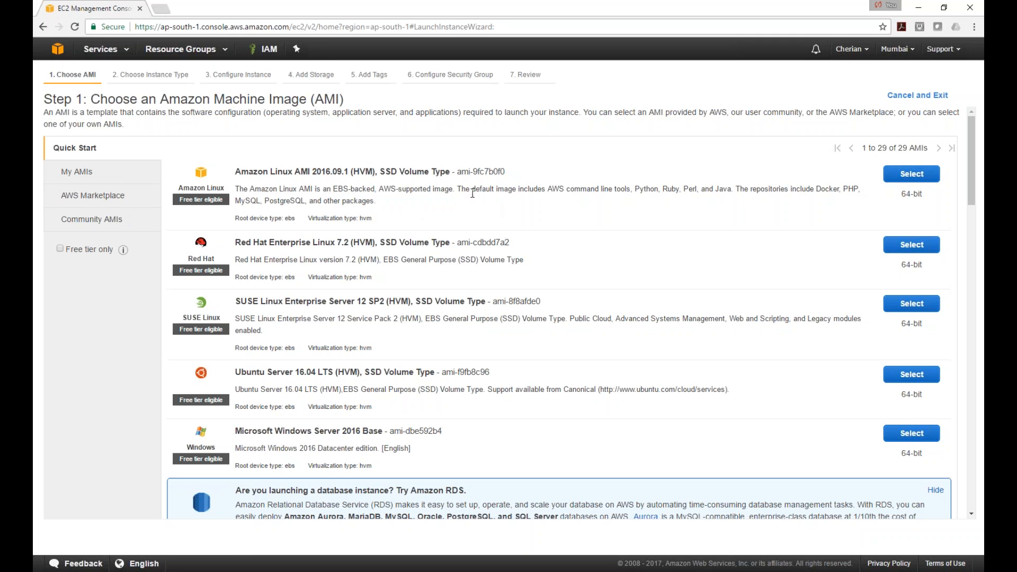
left_click_drag(461, 190, 545, 190)
left_click(546, 192)
double_click(574, 192)
left_click_drag(575, 192, 695, 189)
left_click(645, 204)
left_click(730, 186)
left_click_drag(791, 189, 824, 195)
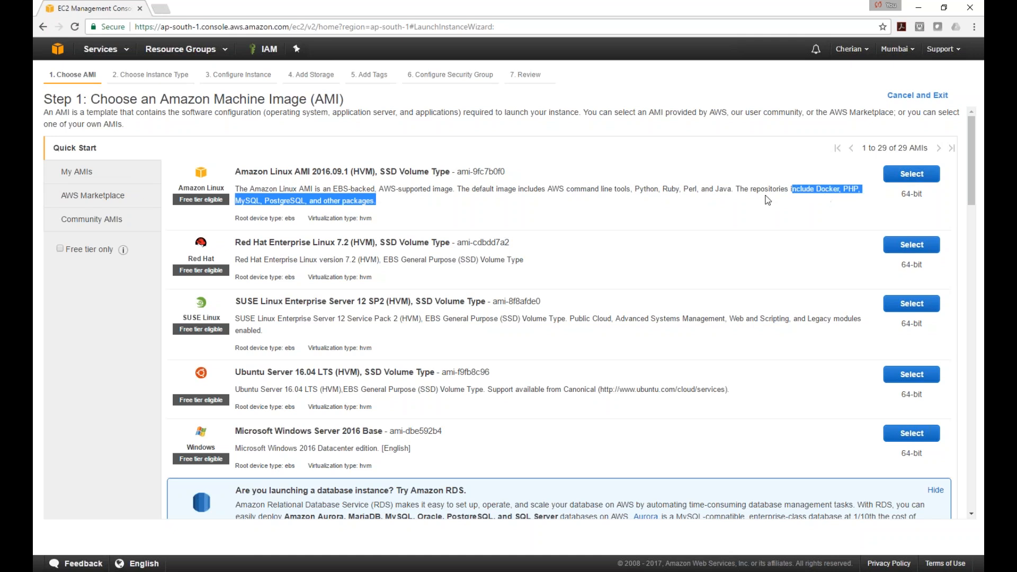
left_click(320, 215)
left_click_drag(269, 200, 309, 201)
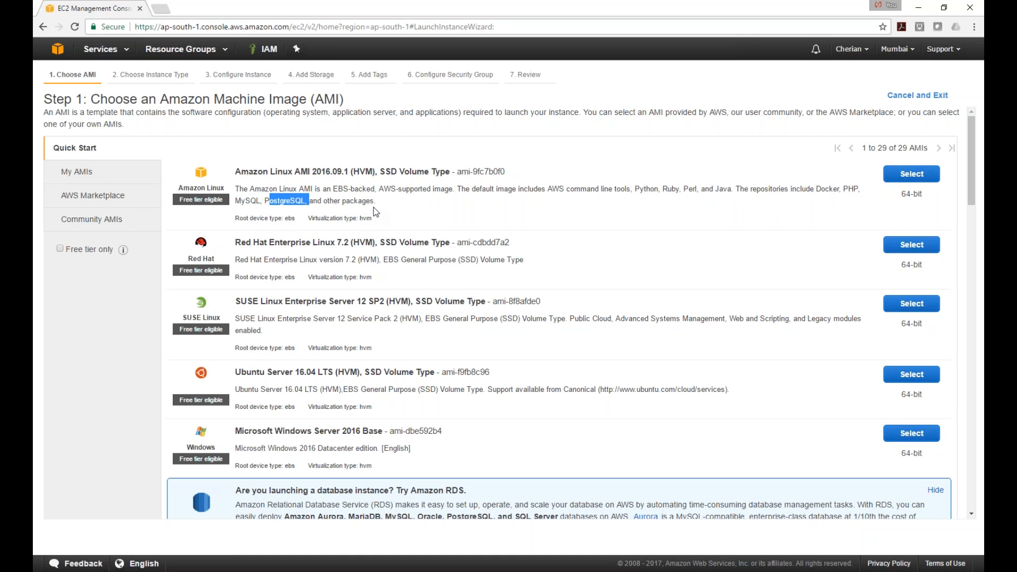
left_click_drag(376, 203, 224, 186)
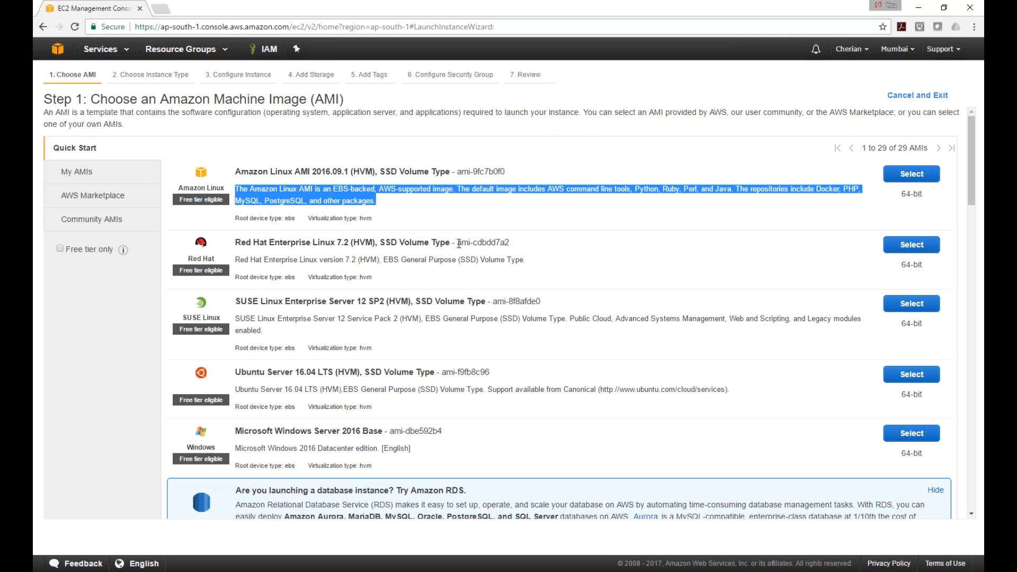
Step: Examine the Red Hat image's AMI ID and EBS volume type, and the Windows Server 2016 Base and Base with Containers images
left_click_drag(458, 243, 511, 243)
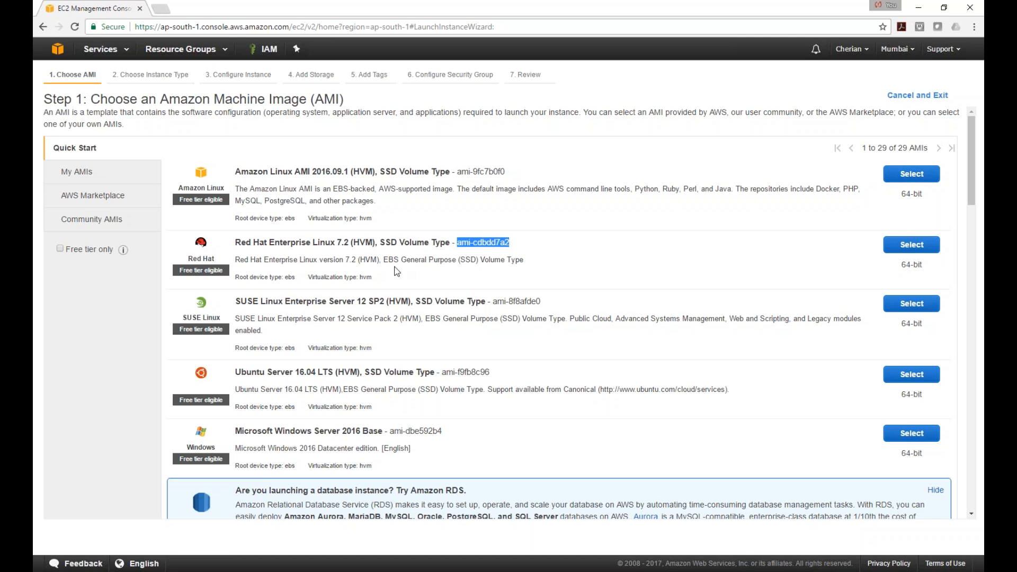
left_click_drag(384, 259, 409, 260)
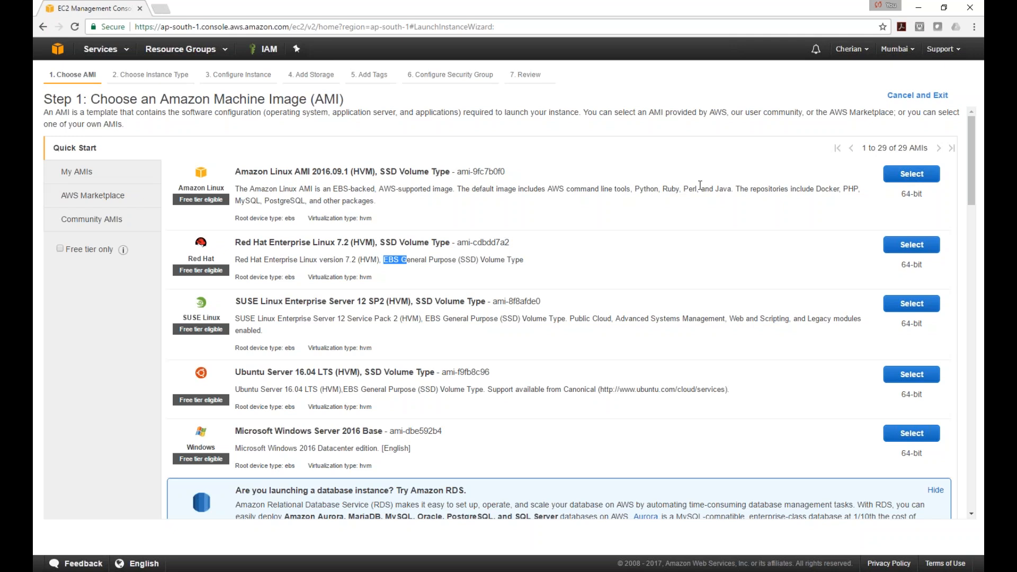
left_click_drag(661, 190, 690, 189)
scroll(233, 392, "down", 4)
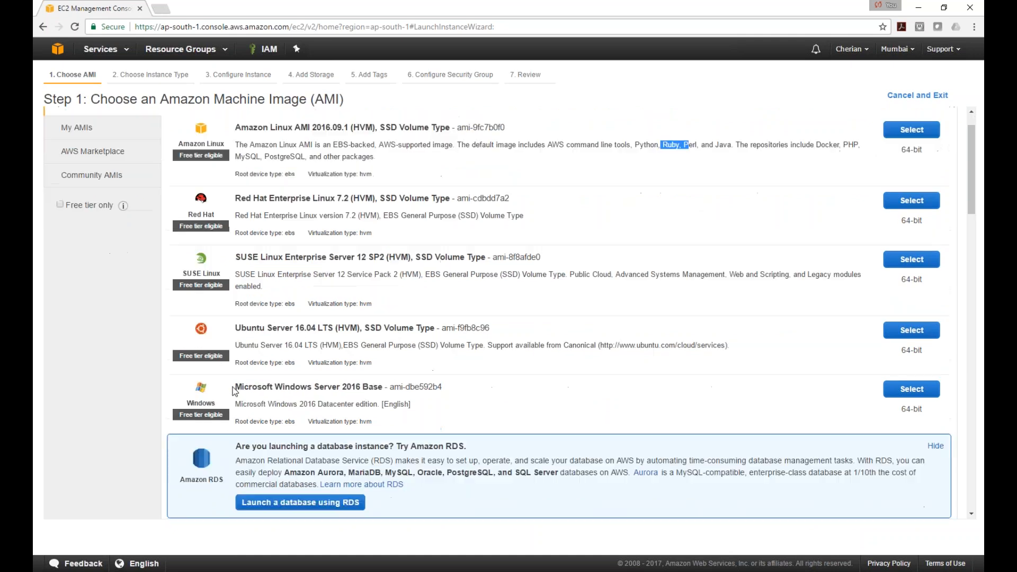
scroll(343, 341, "down", 1)
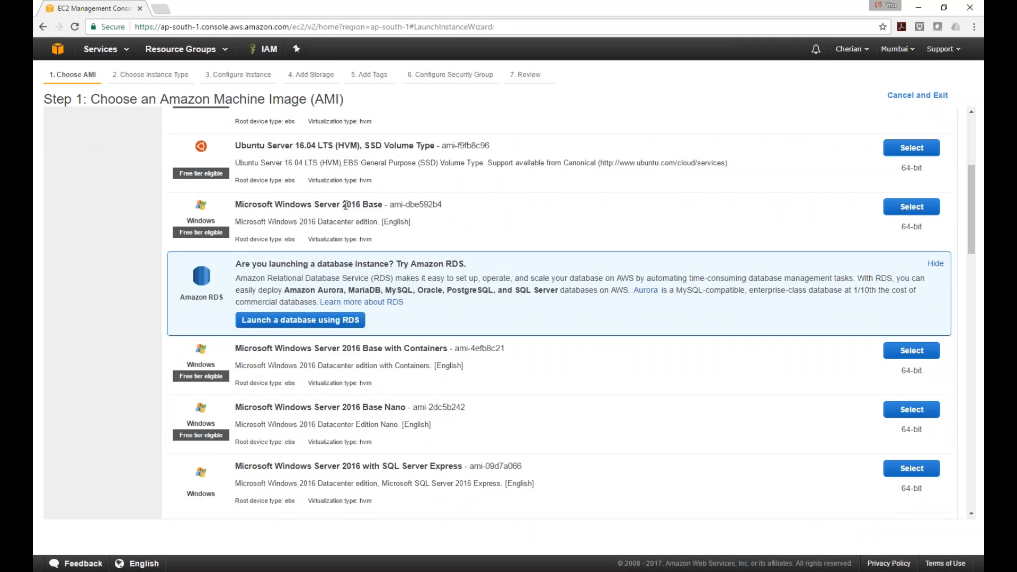
left_click_drag(340, 205, 388, 205)
scroll(302, 249, "down", 2)
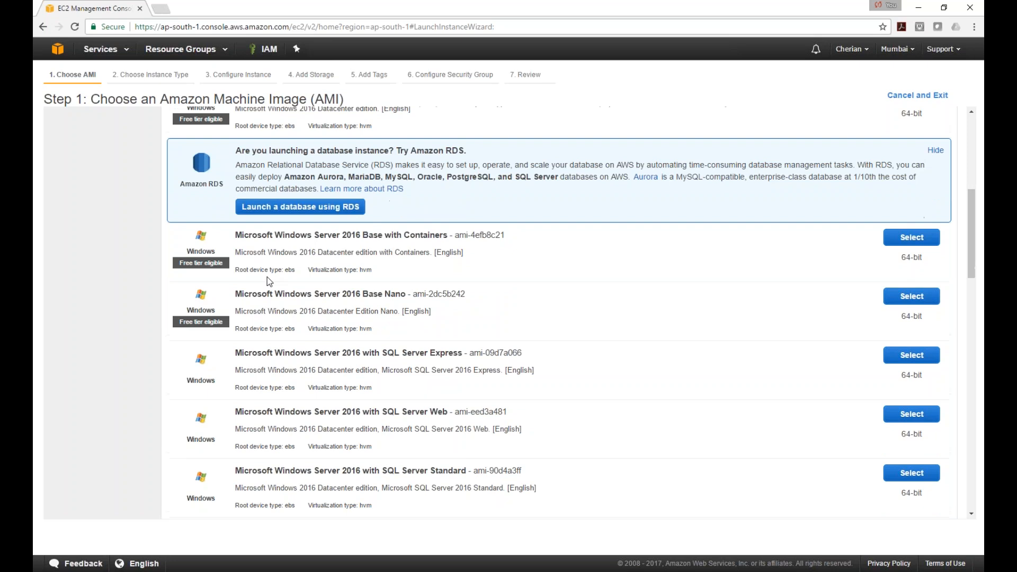
left_click_drag(361, 234, 235, 234)
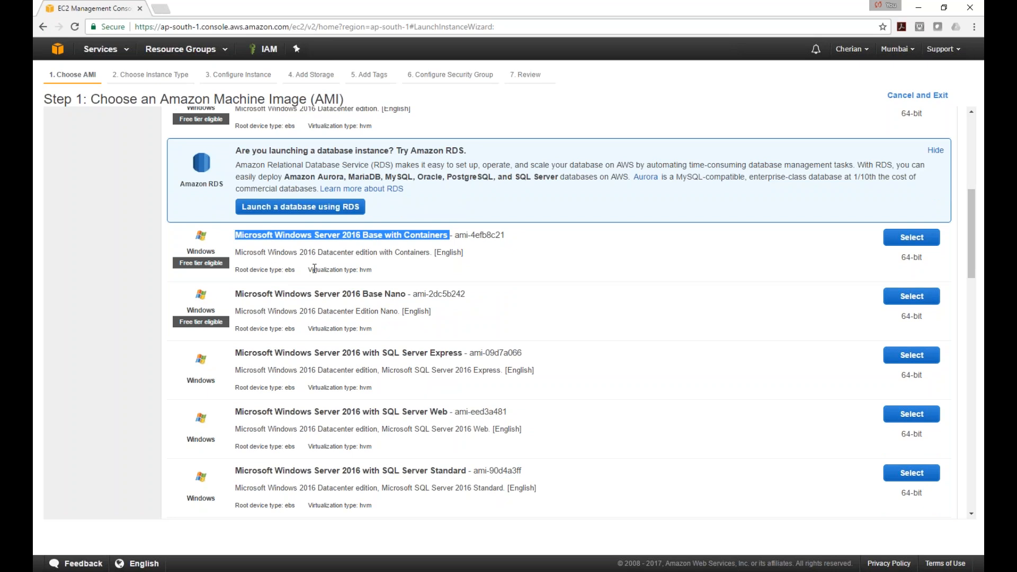
left_click(434, 242)
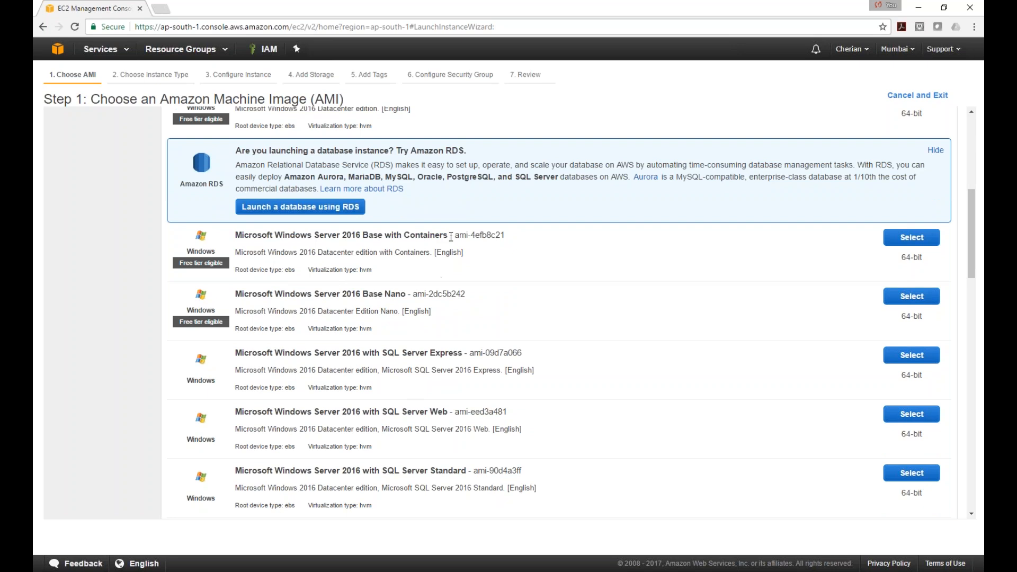
left_click_drag(450, 235, 231, 236)
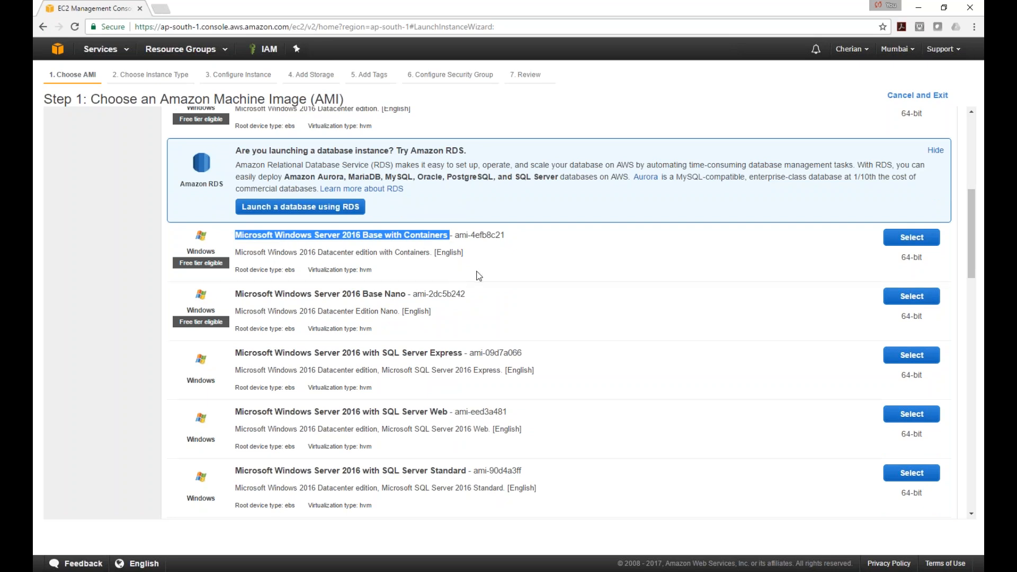
Step: Review the Windows Server images with SQL Server Express, Web and Standard, continuing to the older Windows Server 2003 R2 Base image
scroll(479, 275, "down", 1)
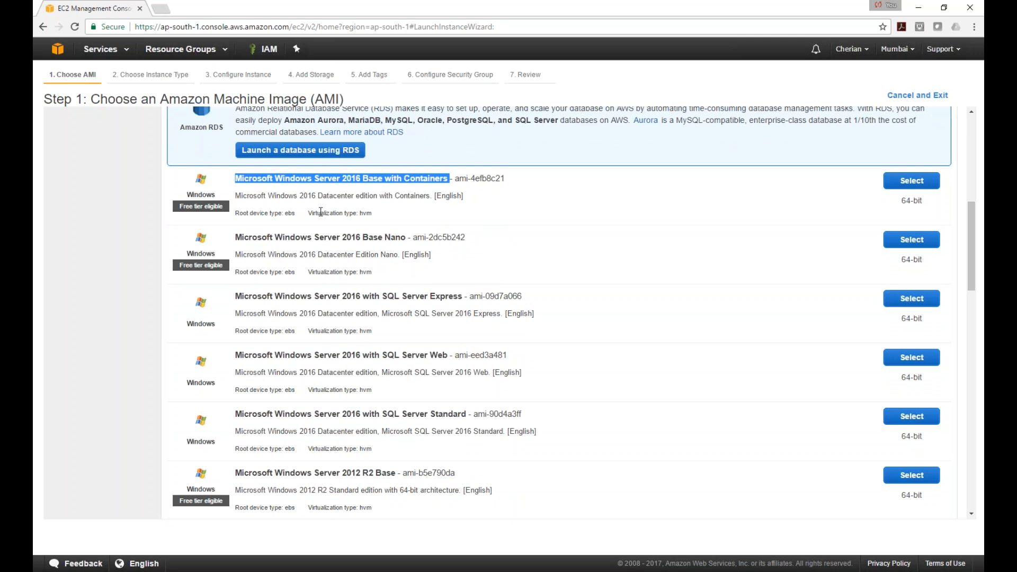
scroll(315, 288, "down", 2)
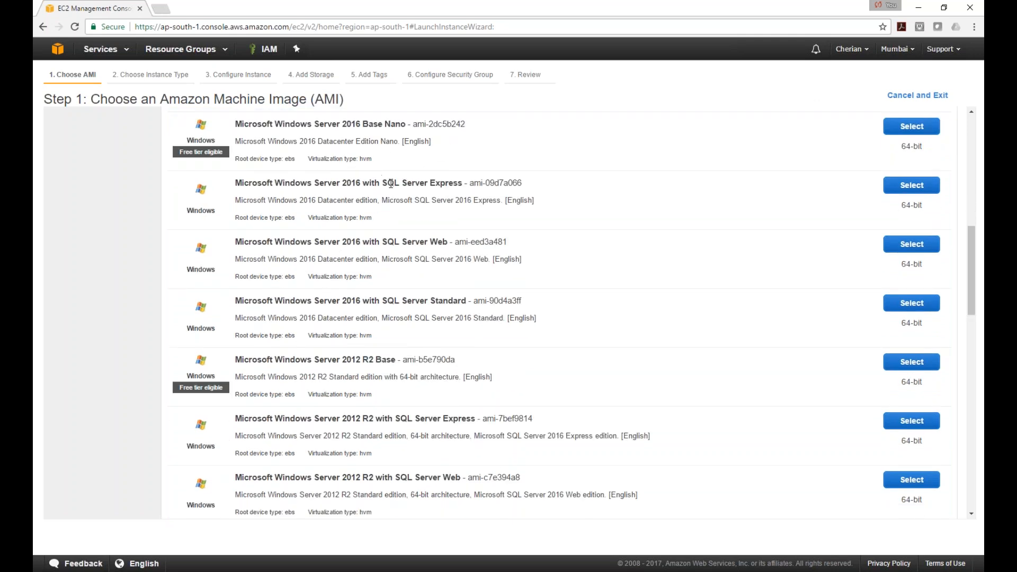
left_click_drag(458, 184, 374, 183)
left_click_drag(378, 238, 454, 241)
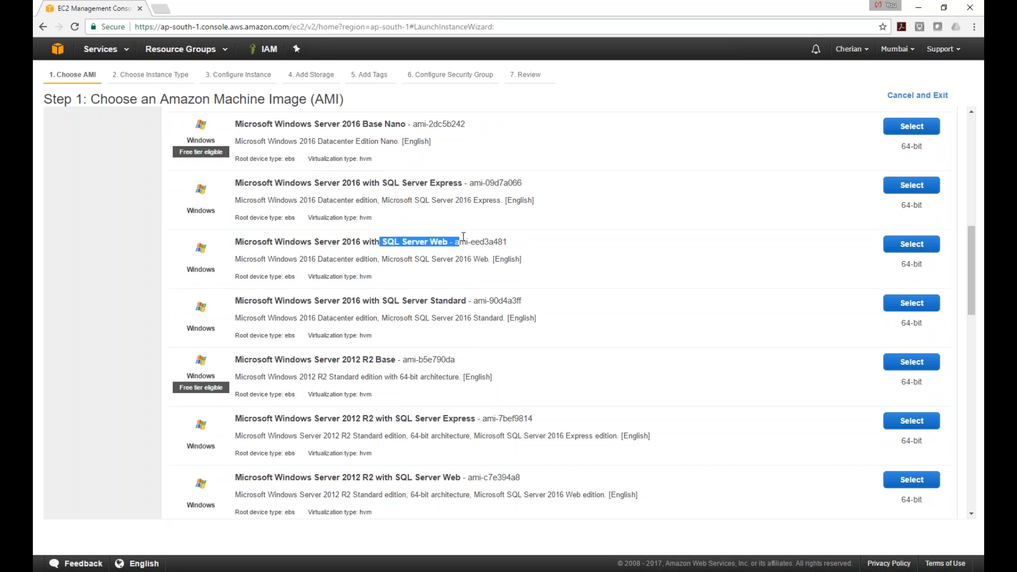
left_click_drag(380, 300, 487, 300)
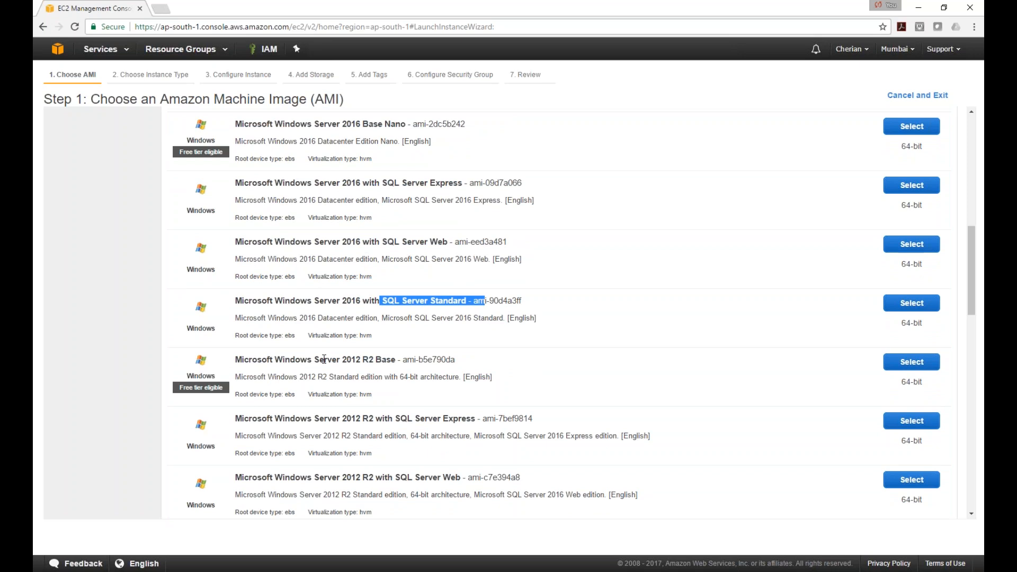
left_click_drag(324, 359, 382, 359)
scroll(335, 428, "down", 6)
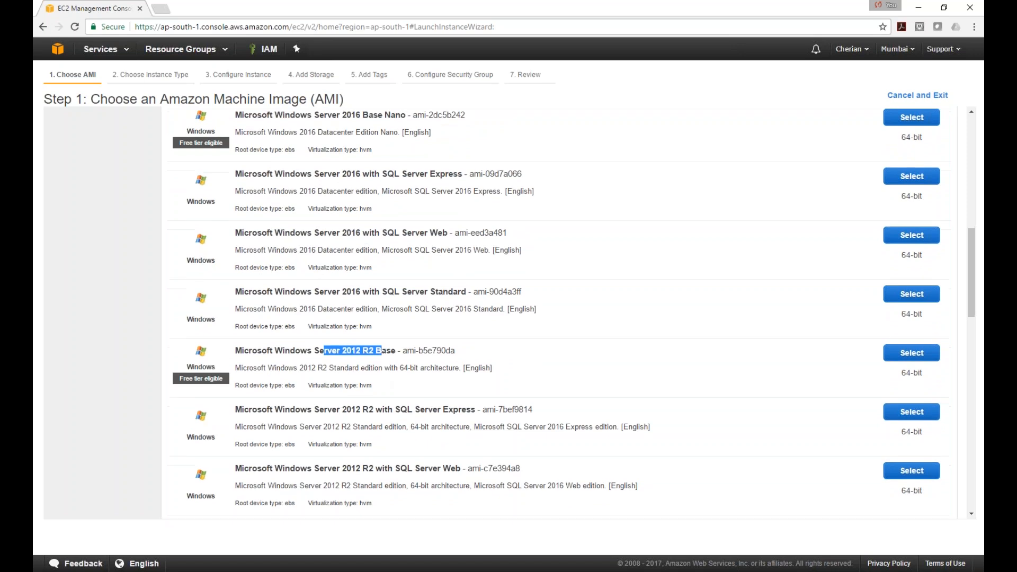
scroll(353, 395, "down", 3)
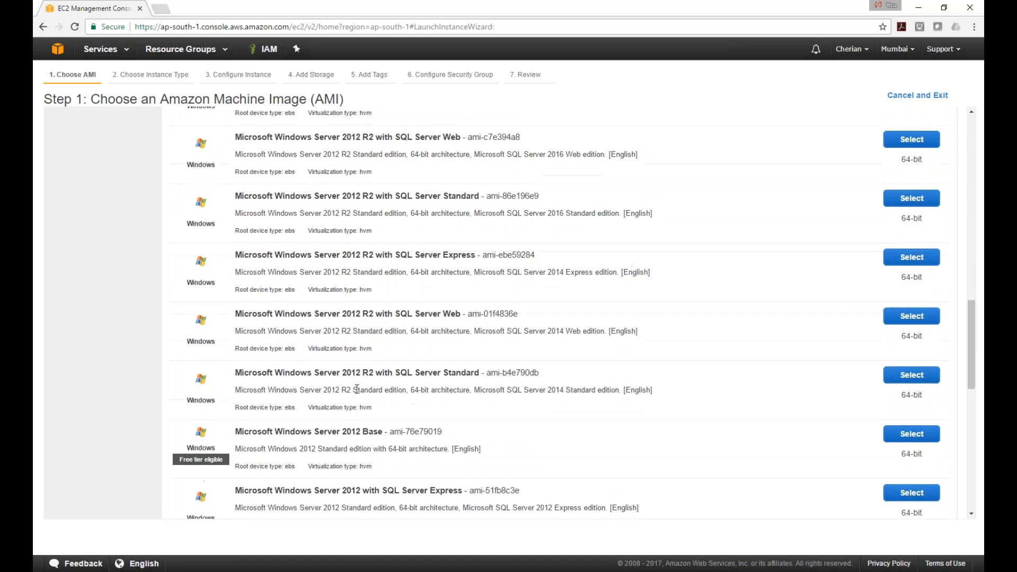
scroll(392, 301, "down", 7)
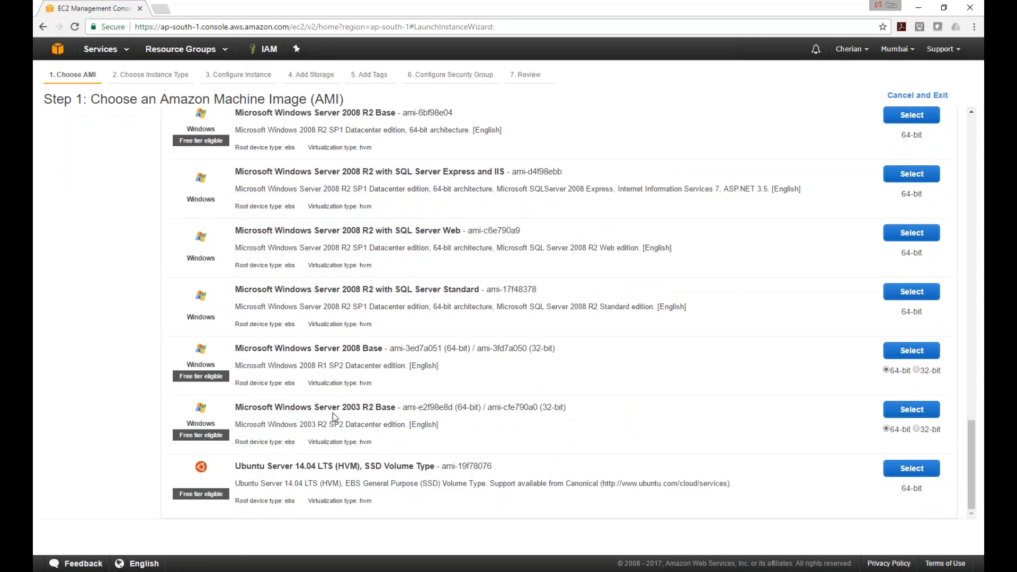
left_click_drag(236, 409, 405, 410)
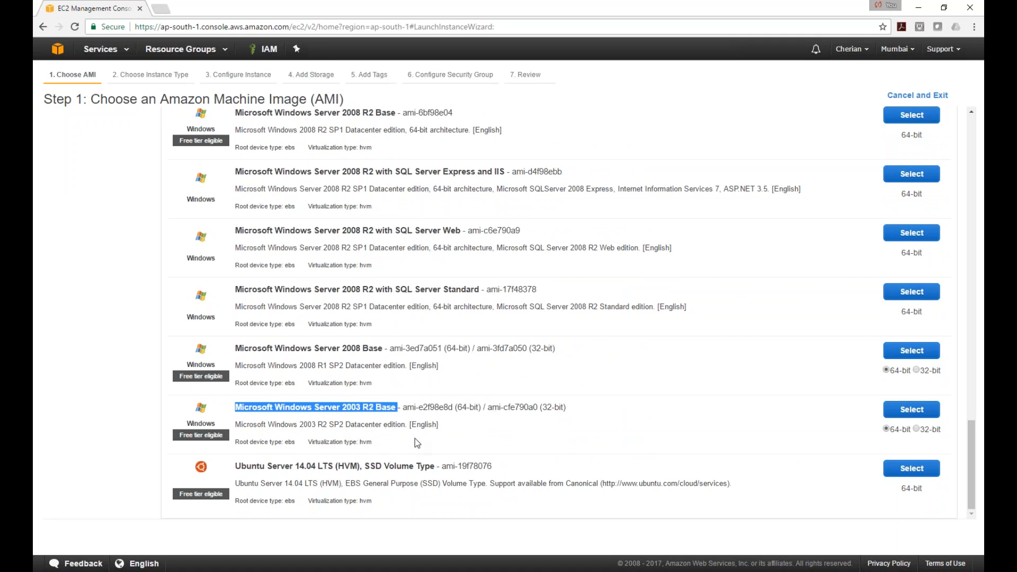
Step: Go back to the start of the AMI list and look through the Linux and Windows Server 2016 images again
scroll(415, 437, "up", 3)
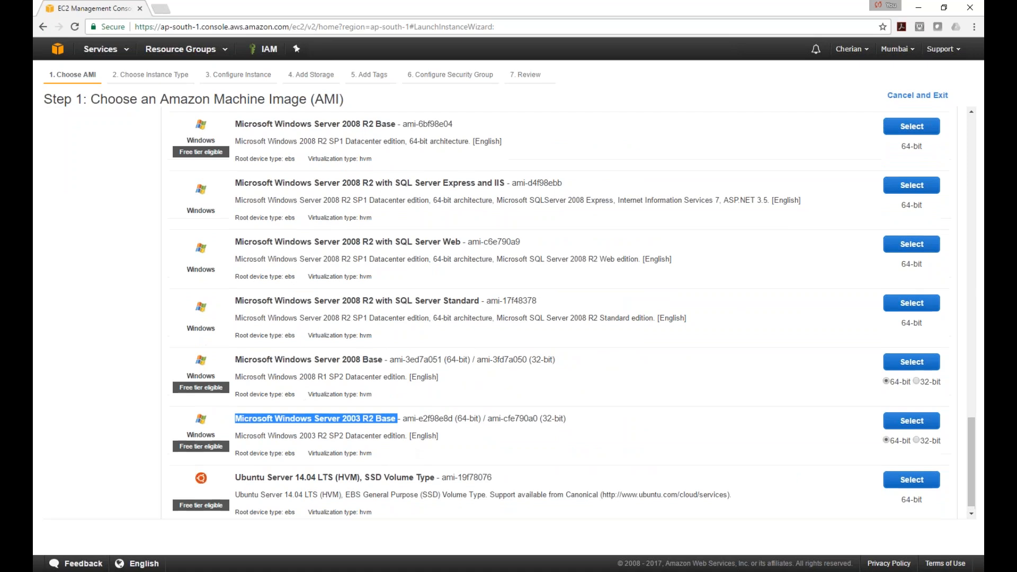
scroll(313, 361, "up", 6)
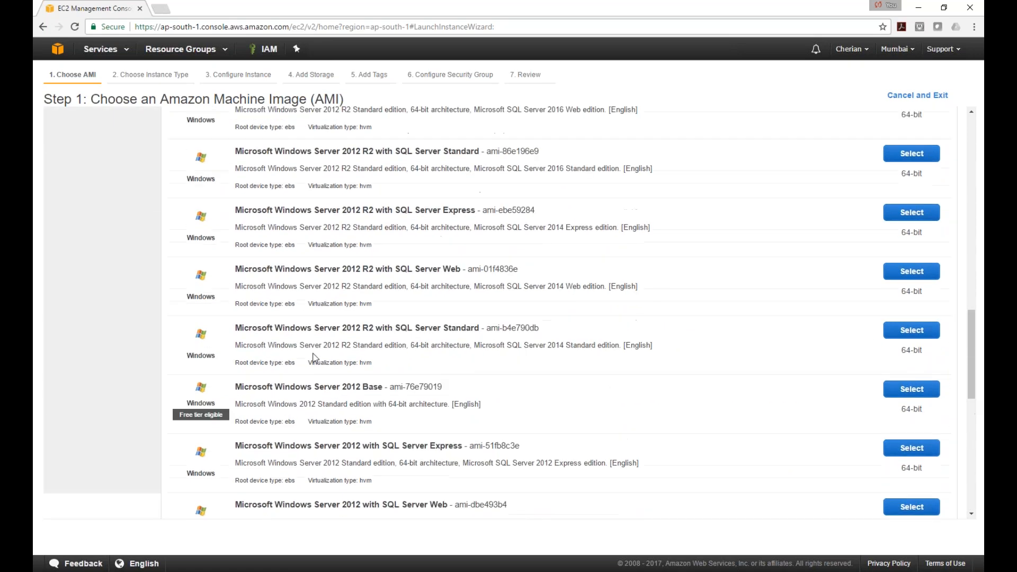
scroll(366, 249, "up", 2)
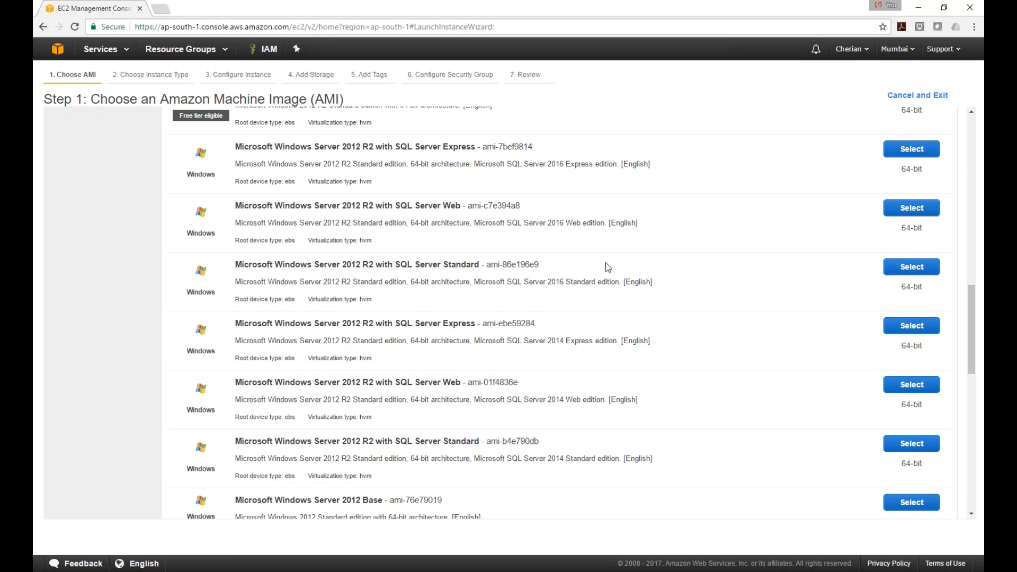
scroll(677, 292, "up", 5)
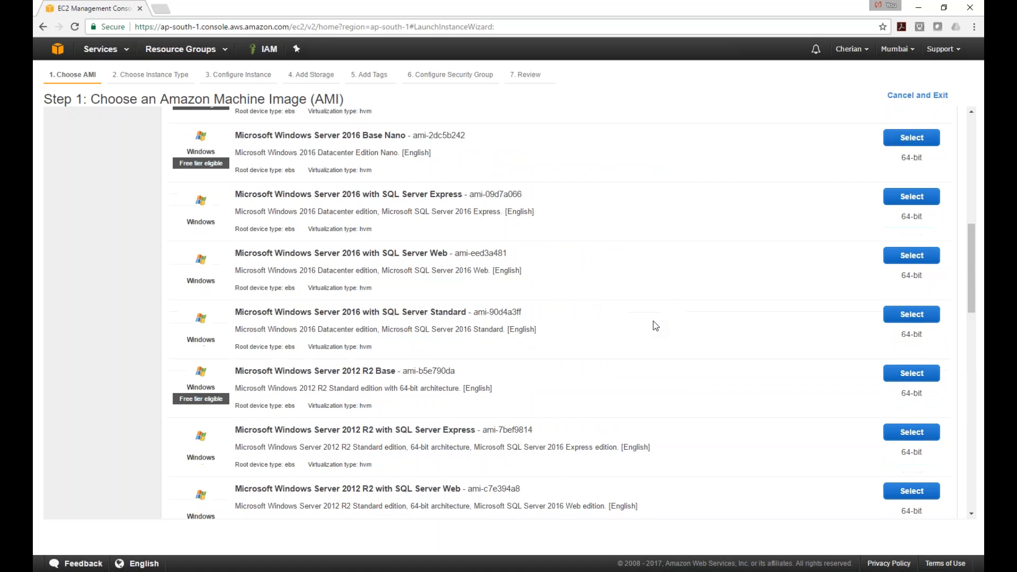
scroll(653, 321, "up", 9)
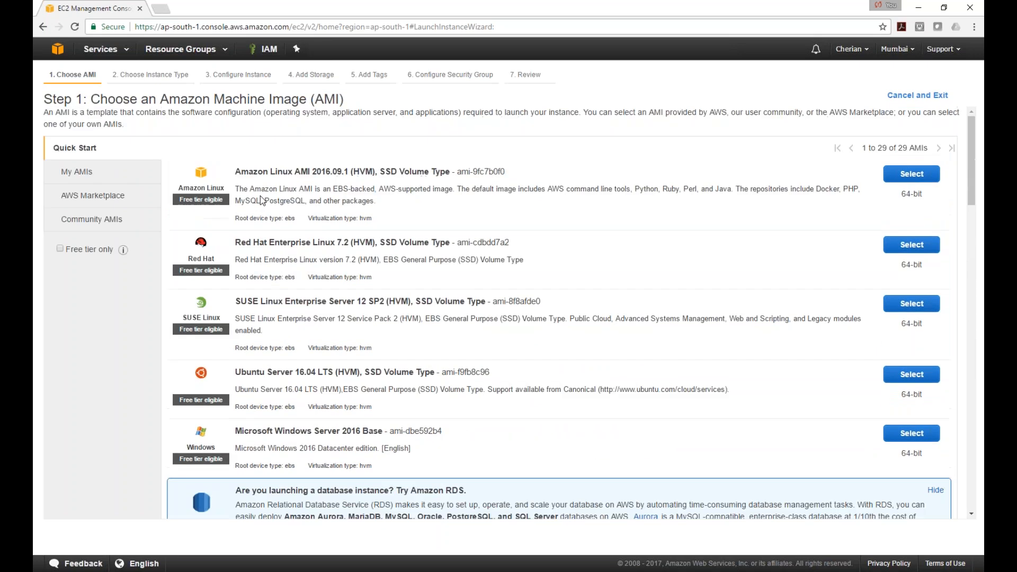
scroll(228, 206, "down", 6)
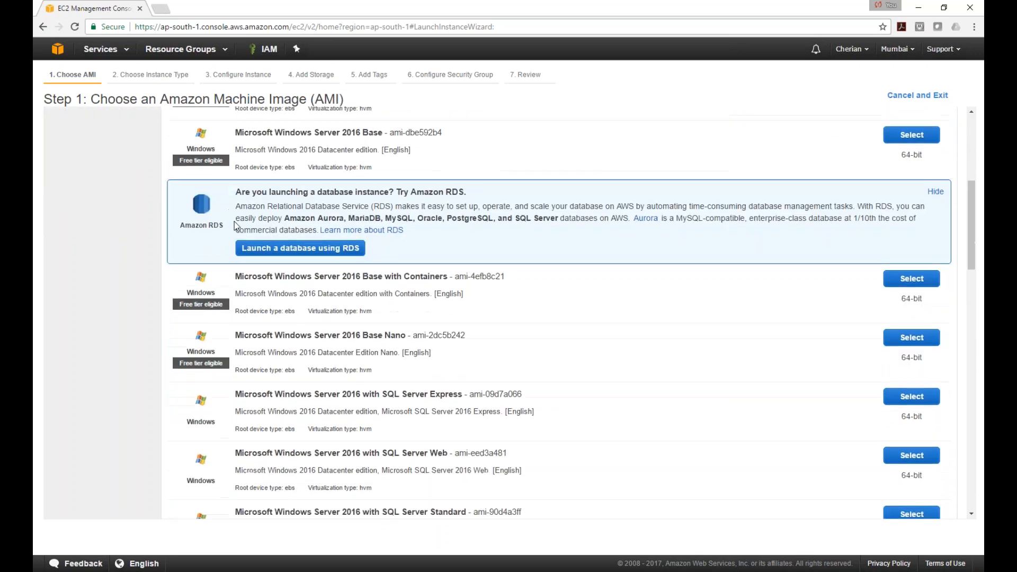
scroll(234, 222, "down", 3)
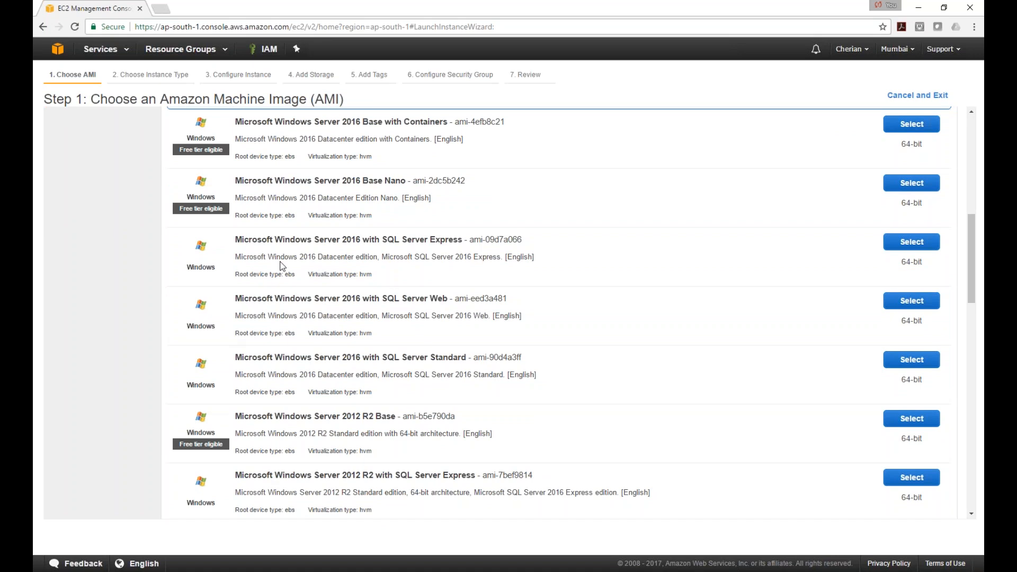
Step: Look through the whole AMI list down to the older Windows Server images and return to the Windows Server 2016 Base image
scroll(282, 265, "up", 9)
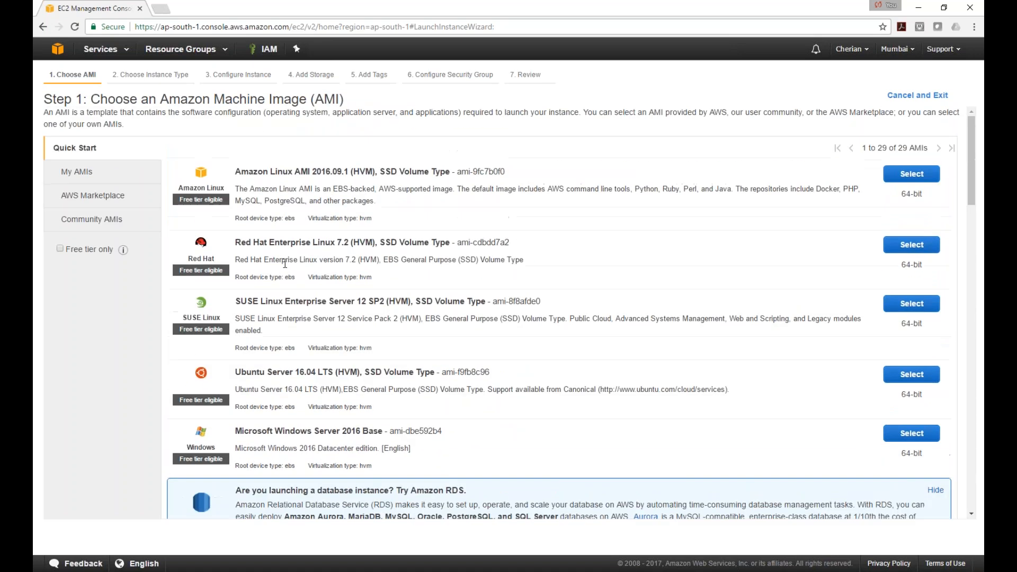
scroll(340, 278, "down", 9)
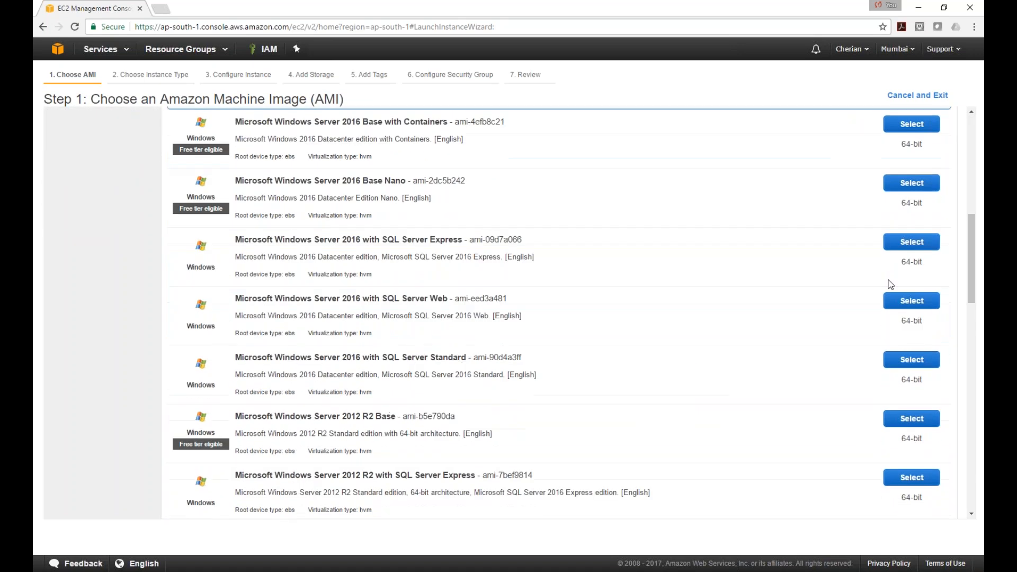
scroll(923, 184, "down", 10)
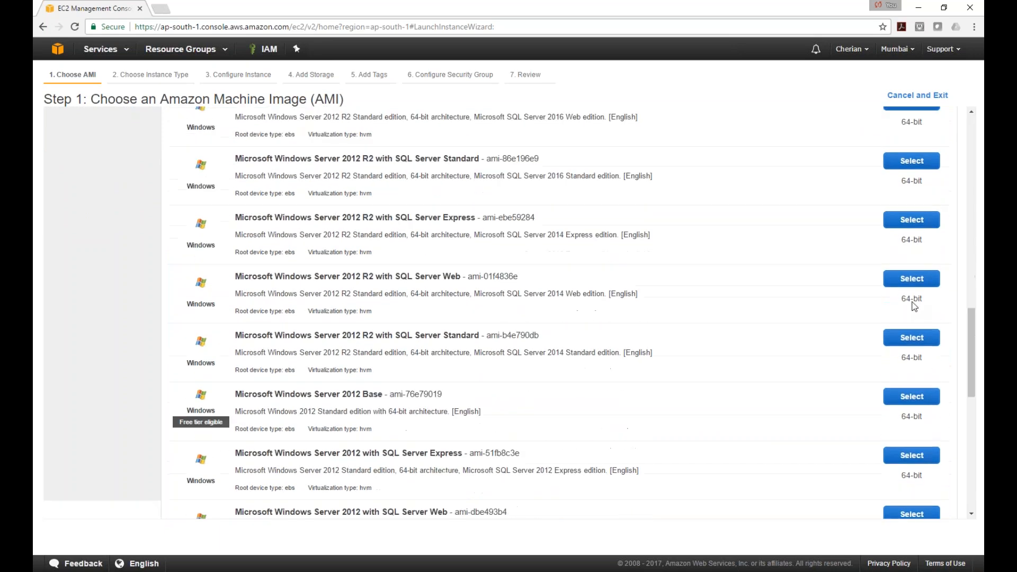
scroll(922, 318, "down", 8)
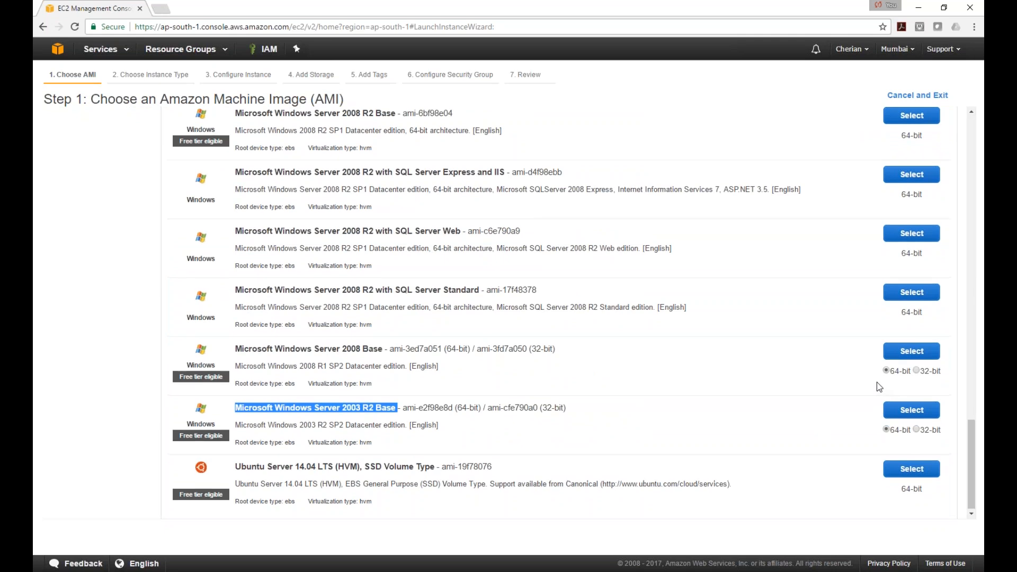
scroll(876, 382, "up", 6)
scroll(878, 385, "up", 9)
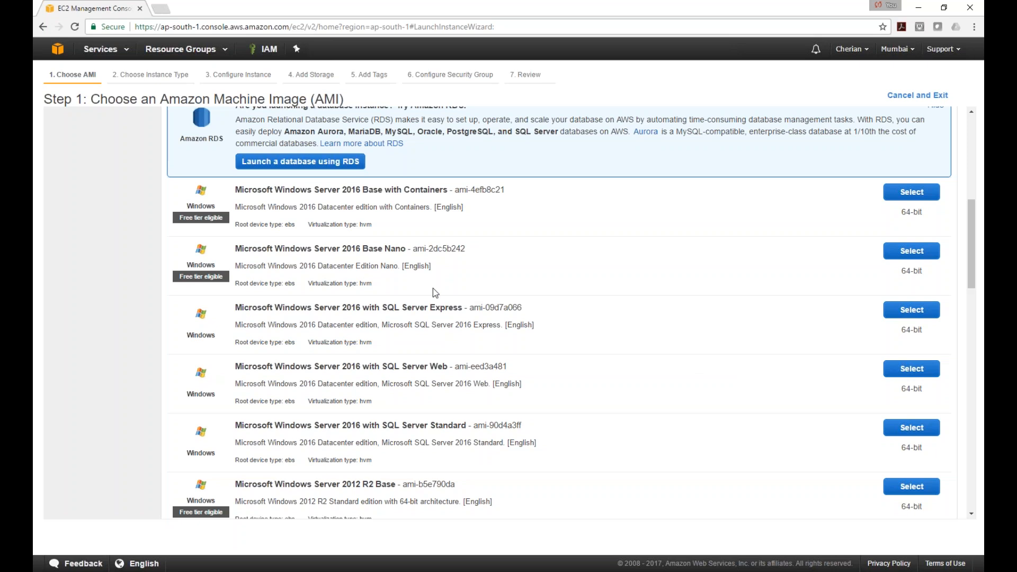
scroll(300, 265, "up", 1)
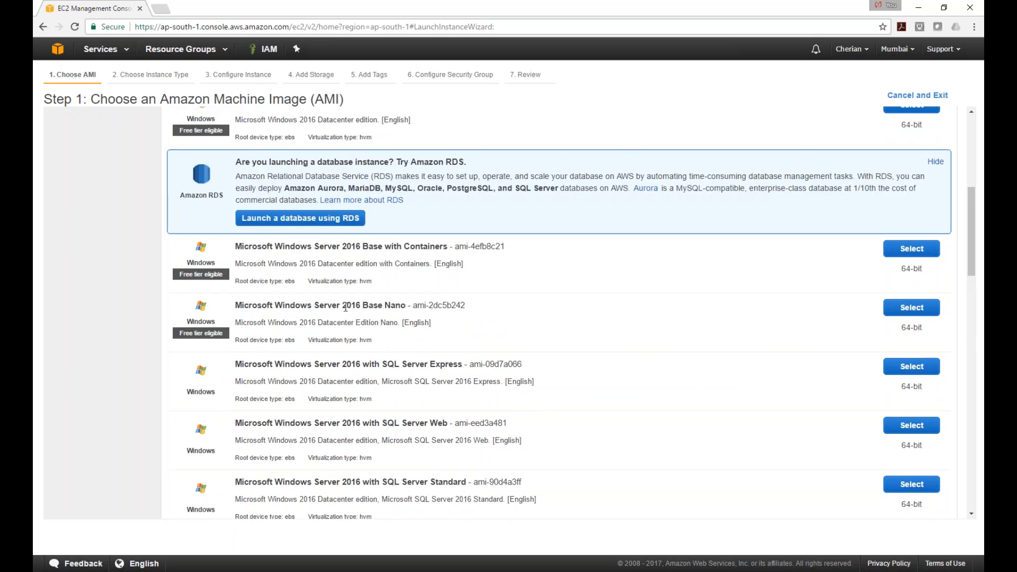
scroll(345, 307, "up", 2)
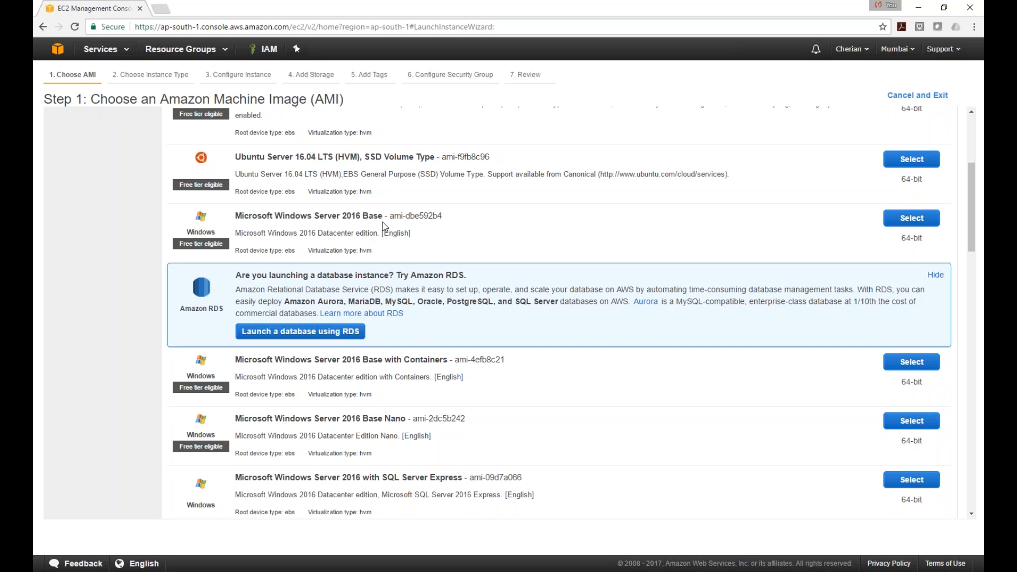
Step: Examine which Windows and Linux images carry the free tier eligible label, starting from Windows Server 2016 Base
left_click_drag(383, 217, 248, 217)
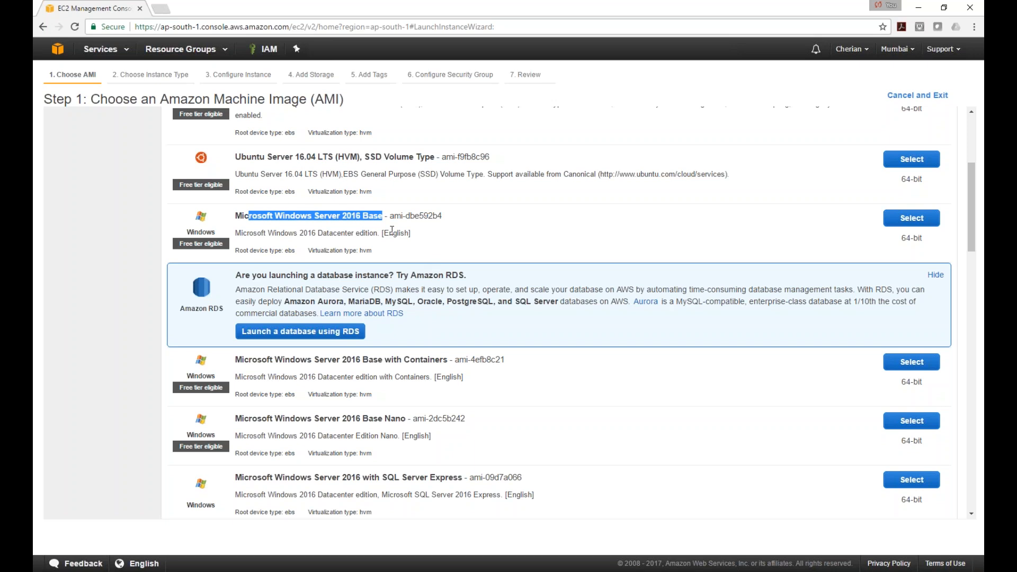
left_click(471, 231)
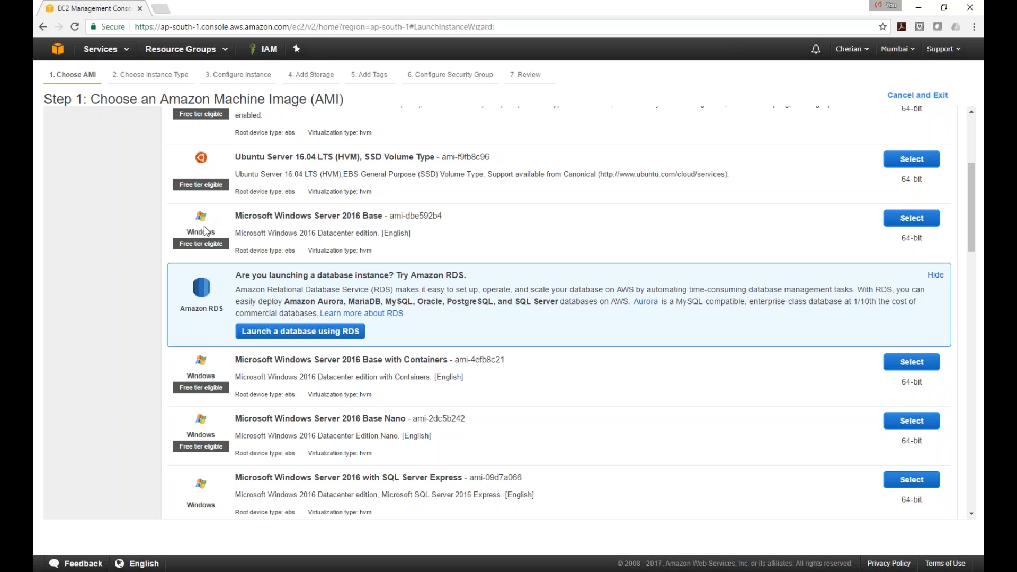
scroll(205, 230, "down", 1)
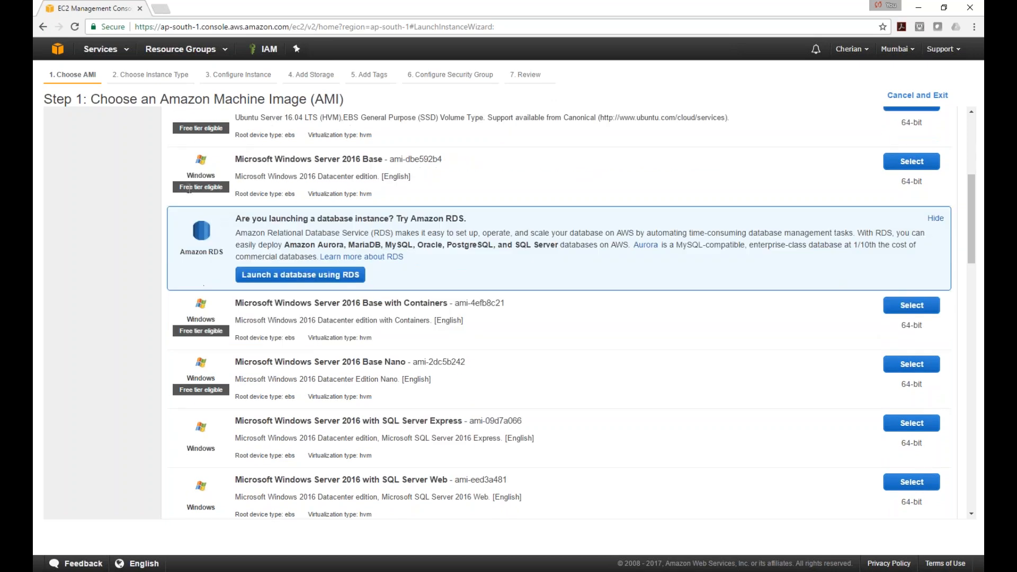
left_click_drag(180, 188, 223, 188)
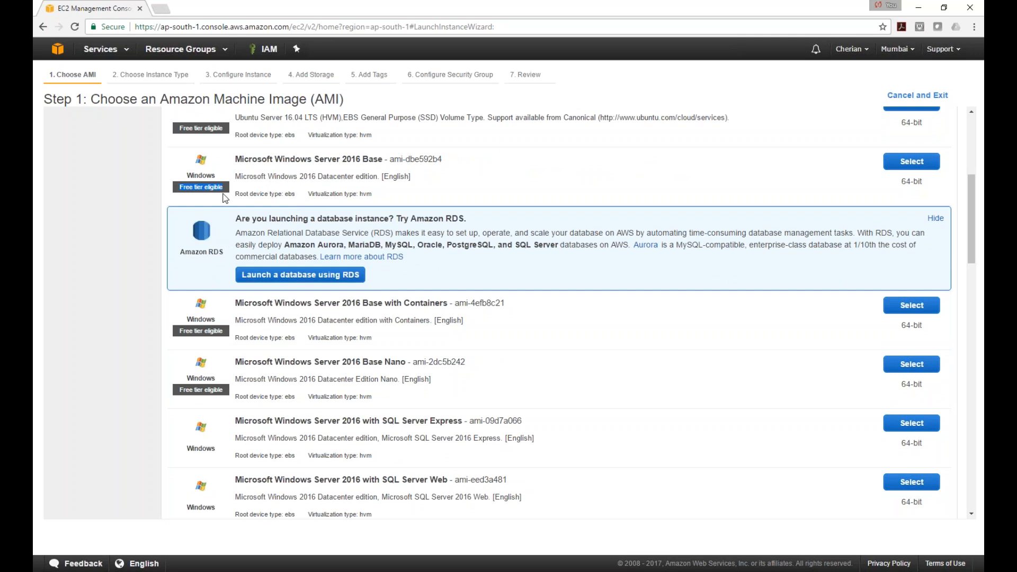
scroll(232, 218, "down", 3)
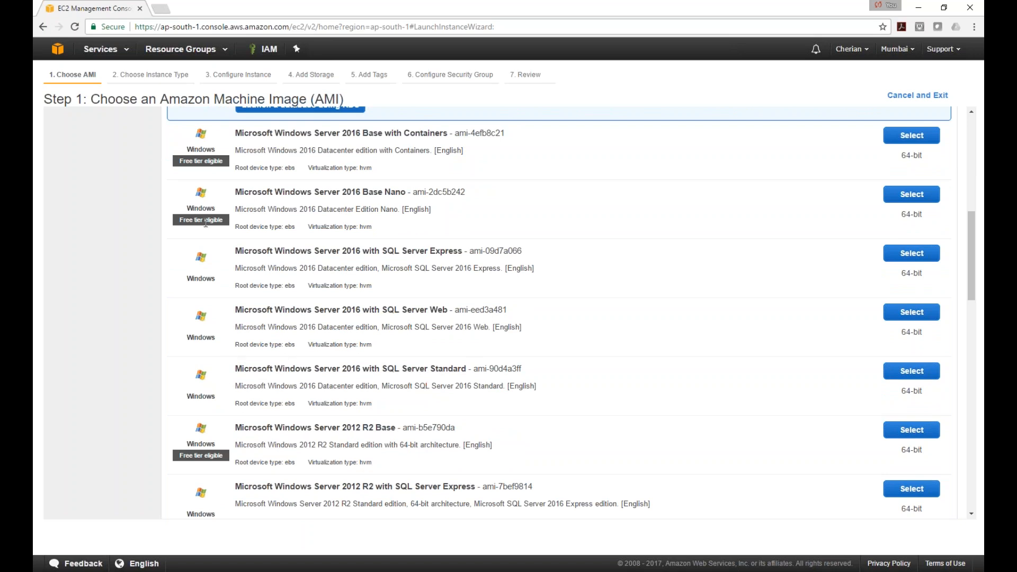
scroll(309, 332, "down", 5)
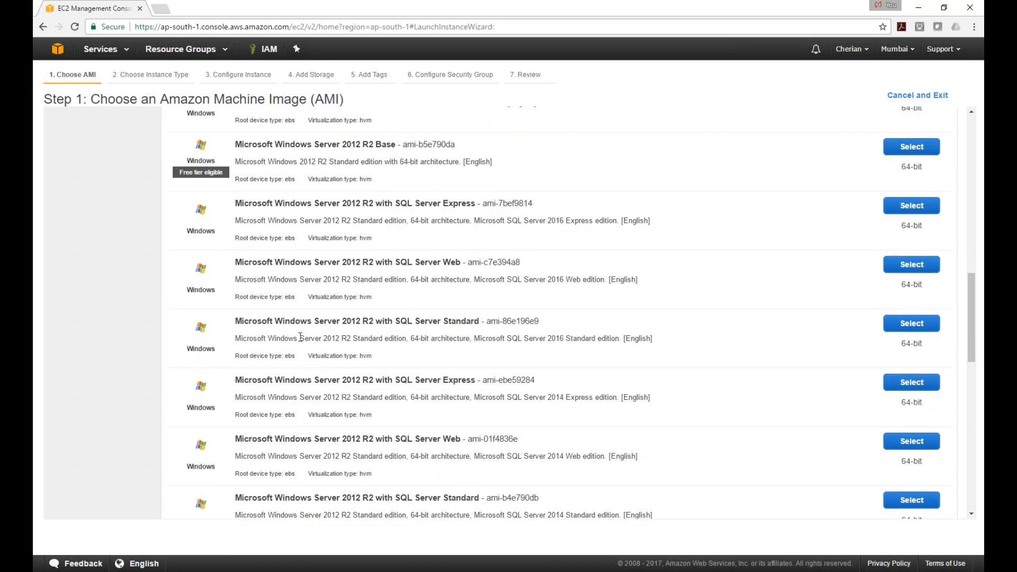
scroll(338, 335, "up", 6)
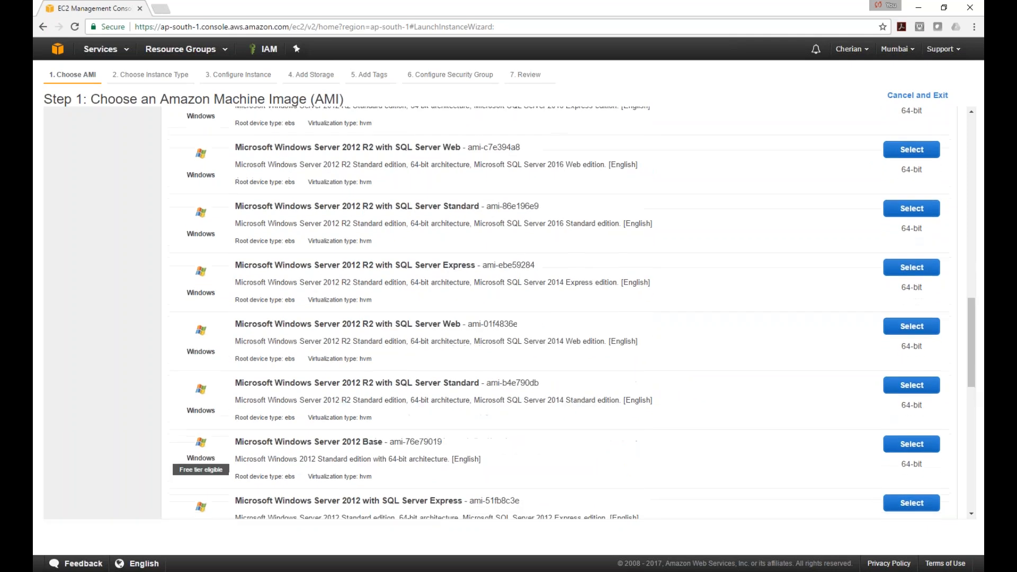
scroll(560, 313, "up", 5)
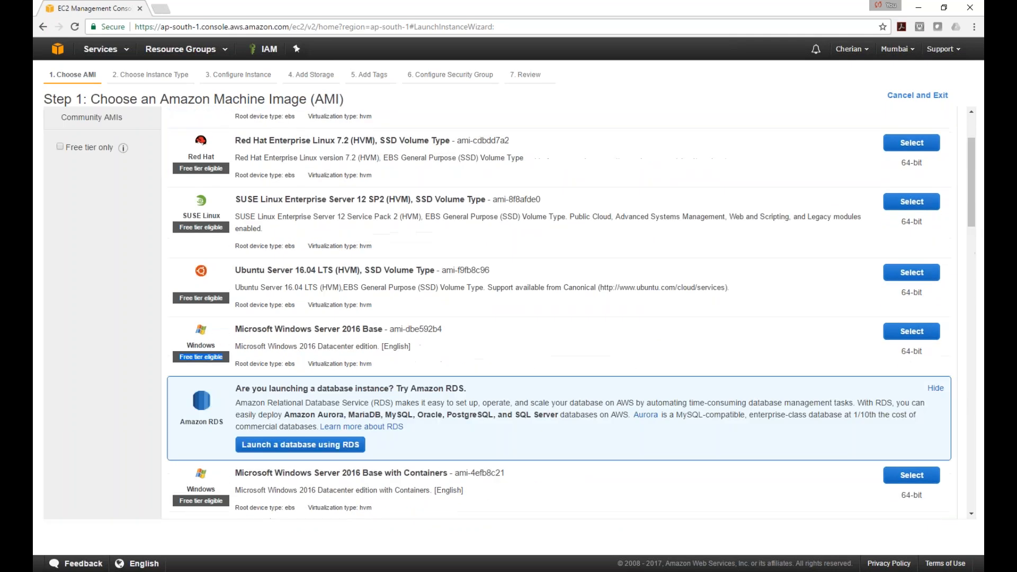
scroll(349, 325, "up", 1)
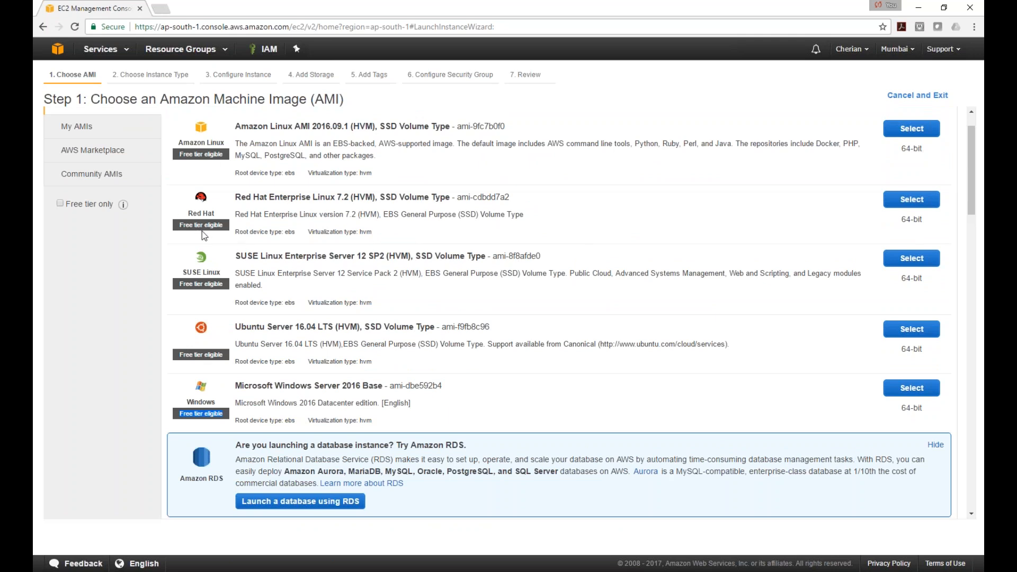
Step: Choose the Microsoft Windows Server 2016 Base AMI for the new instance
scroll(202, 233, "down", 5)
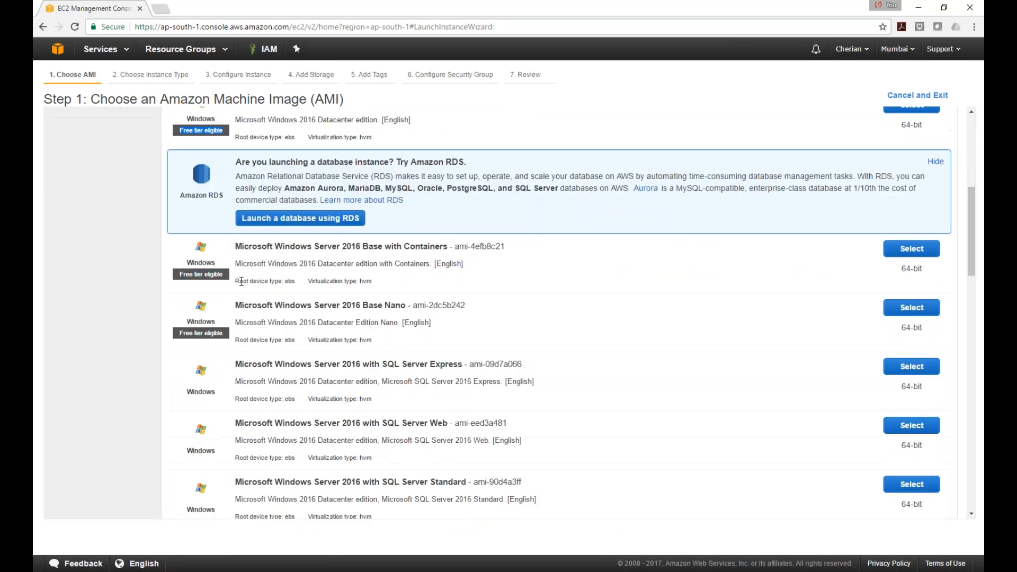
scroll(378, 260, "up", 3)
scroll(431, 262, "down", 1)
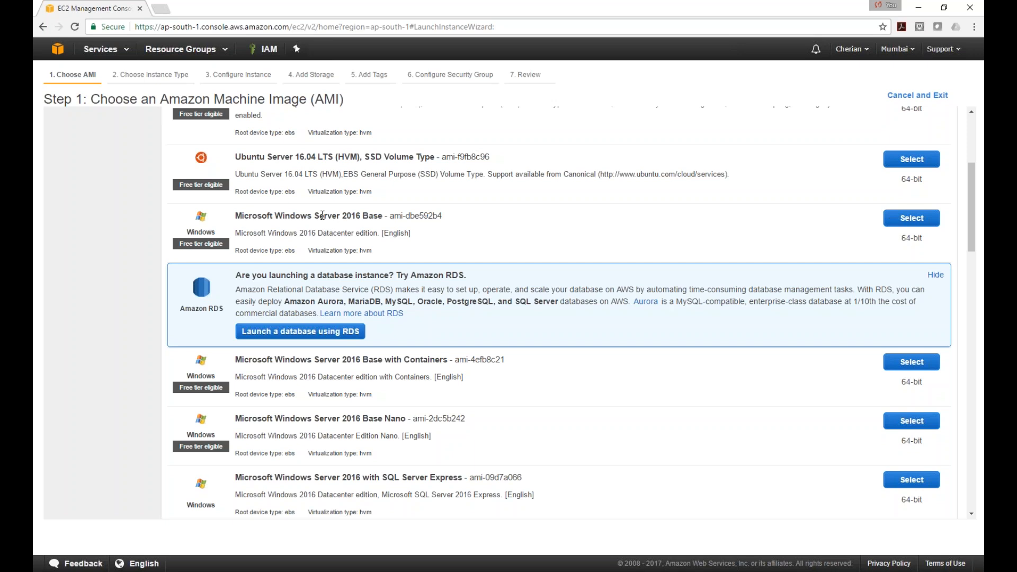
left_click_drag(319, 216, 374, 215)
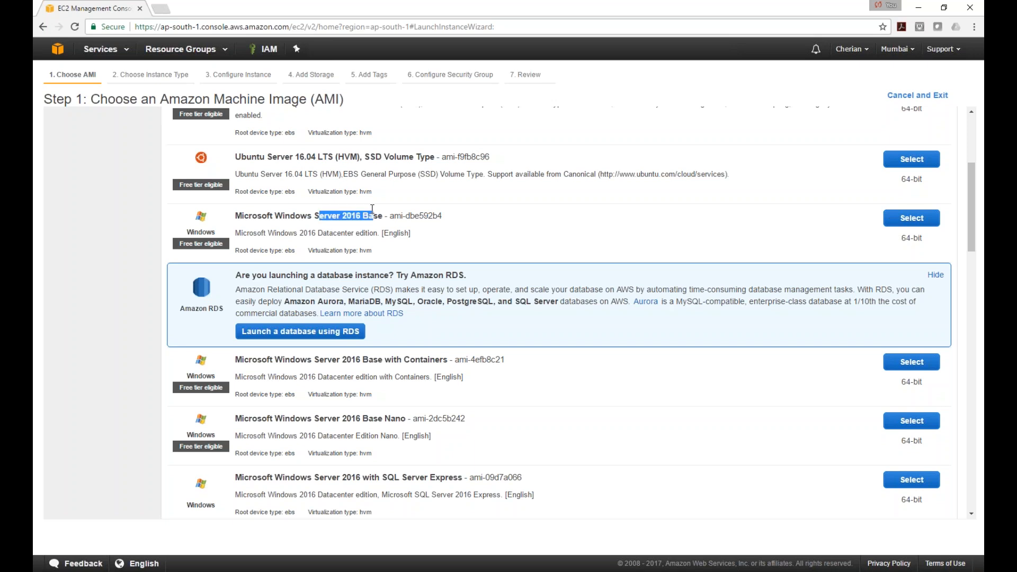
left_click(905, 218)
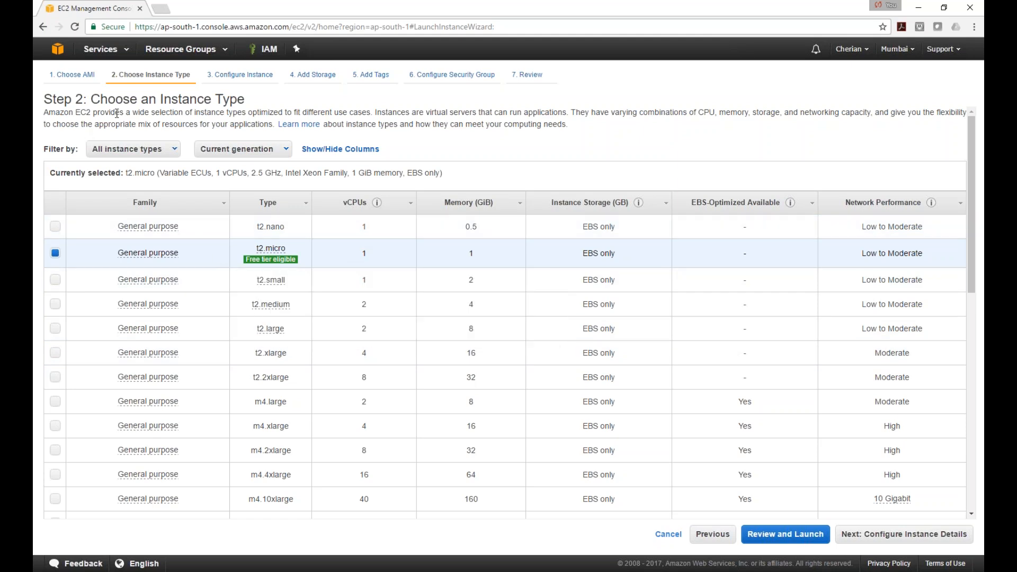
Step: Examine the instance type introduction, covering the selection of types and their varying CPU, memory, storage and networking capacity
left_click_drag(127, 113, 306, 112)
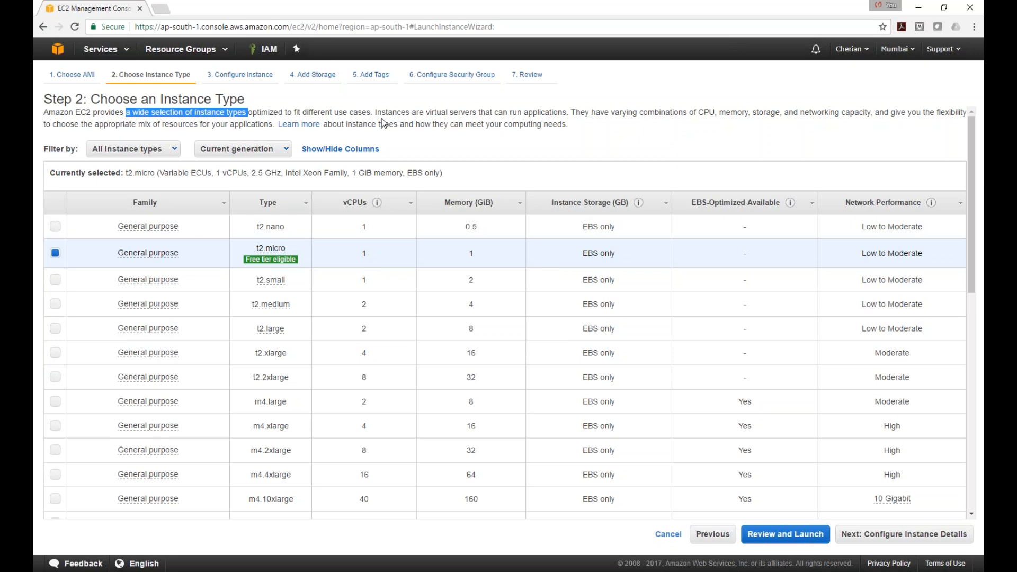
left_click_drag(377, 112, 865, 113)
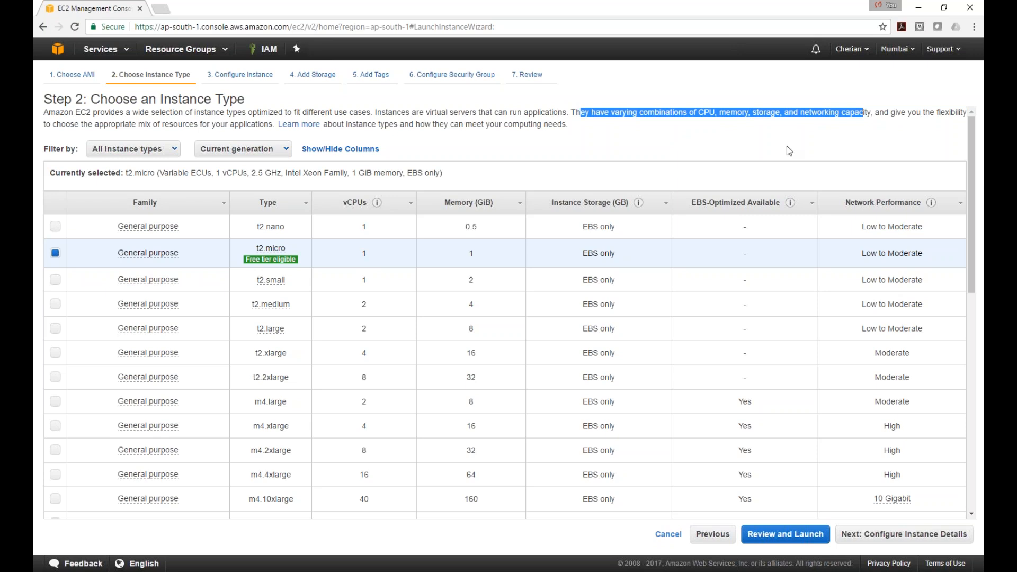
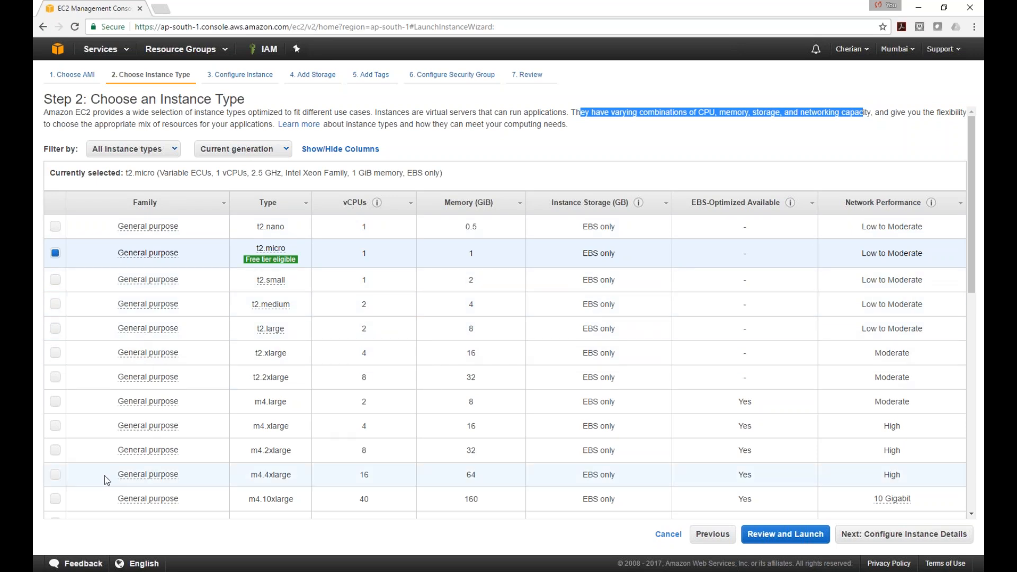
mouse_move(141, 222)
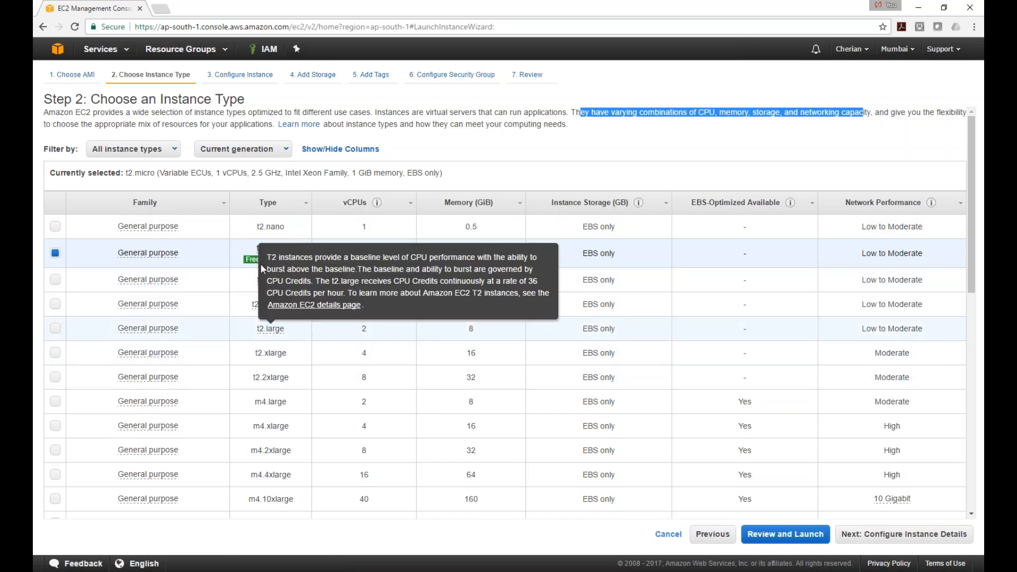
Step: Leave the launch wizard, start launching an instance again and select the Microsoft Windows Server 2016 Base AMI
left_click(42, 26)
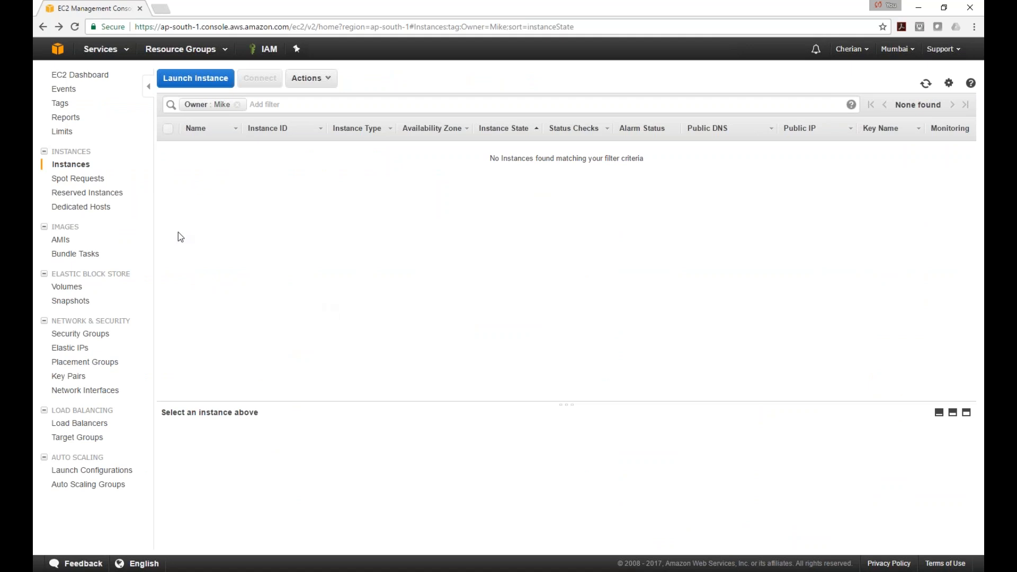
left_click(197, 80)
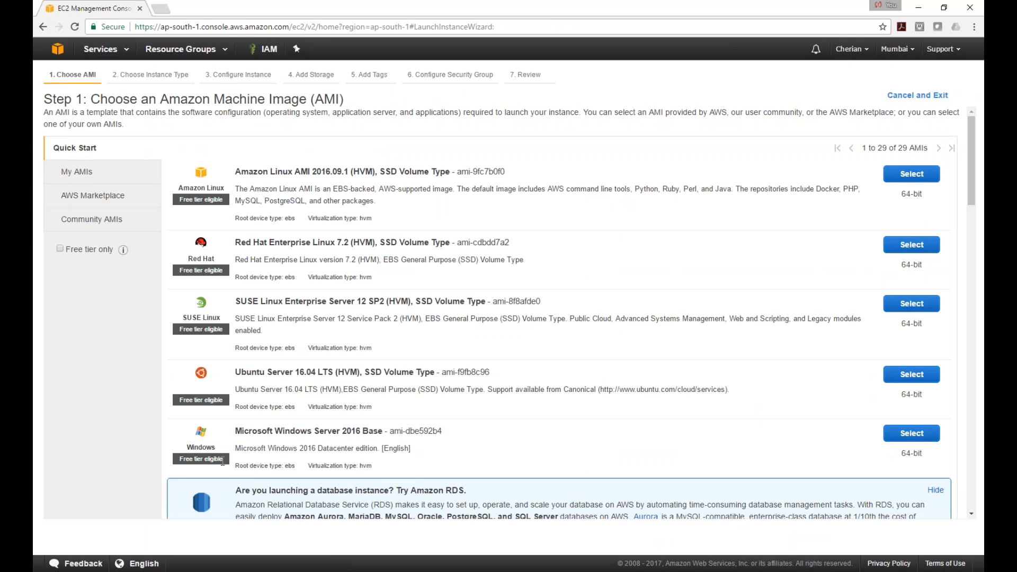
mouse_move(225, 459)
left_mouse_down()
mouse_move(177, 458)
mouse_move(214, 467)
left_mouse_up()
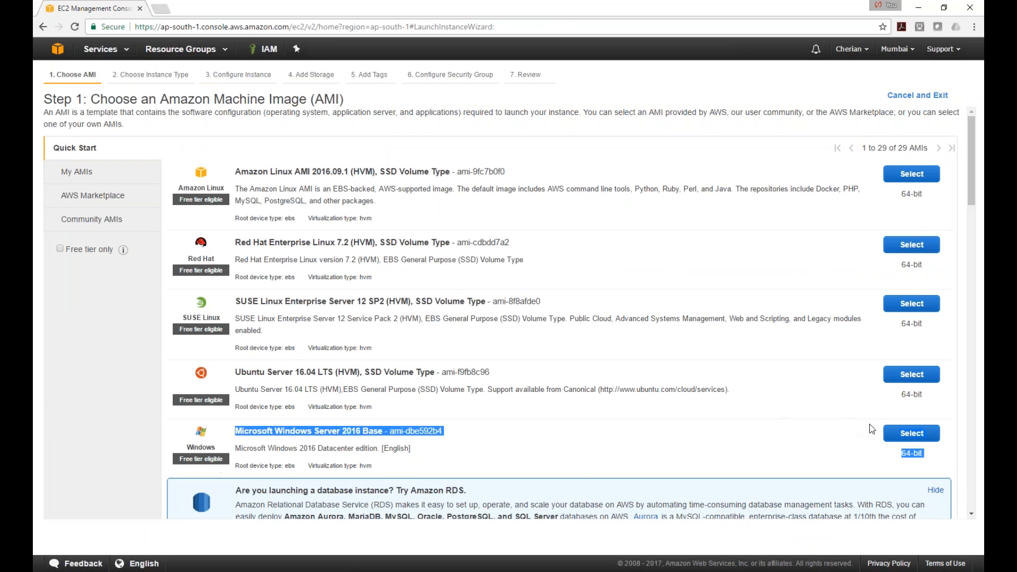
left_click(908, 433)
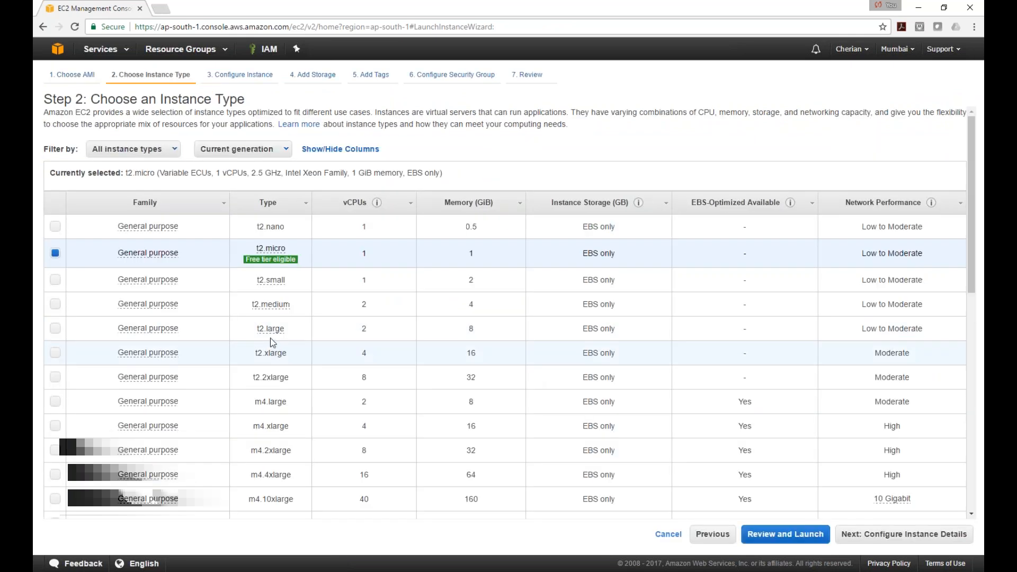
Step: Check the t2.micro free tier terms, select the t2.small instance type and compare its network performance with the m4 types
mouse_move(268, 258)
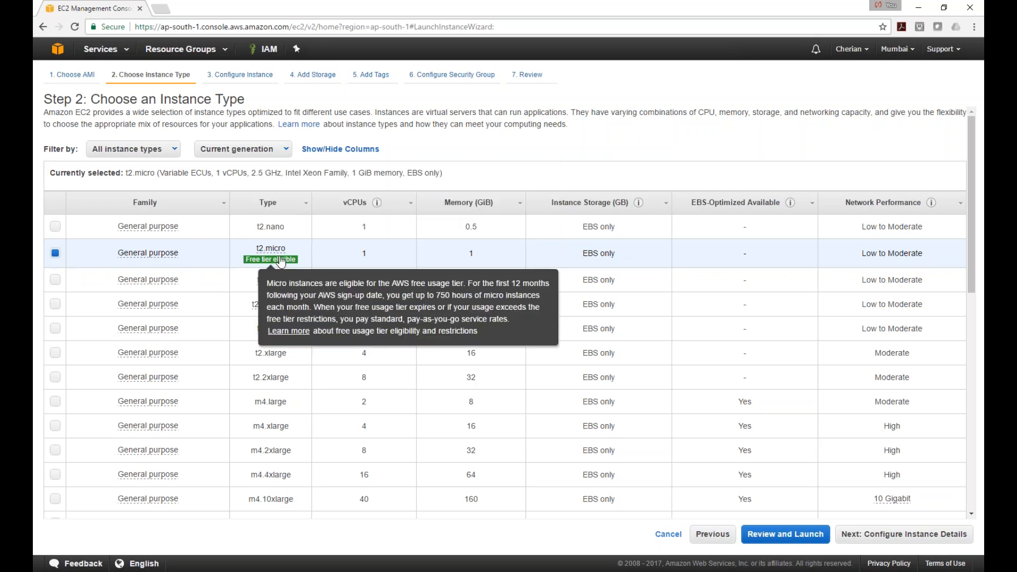
left_click(55, 280)
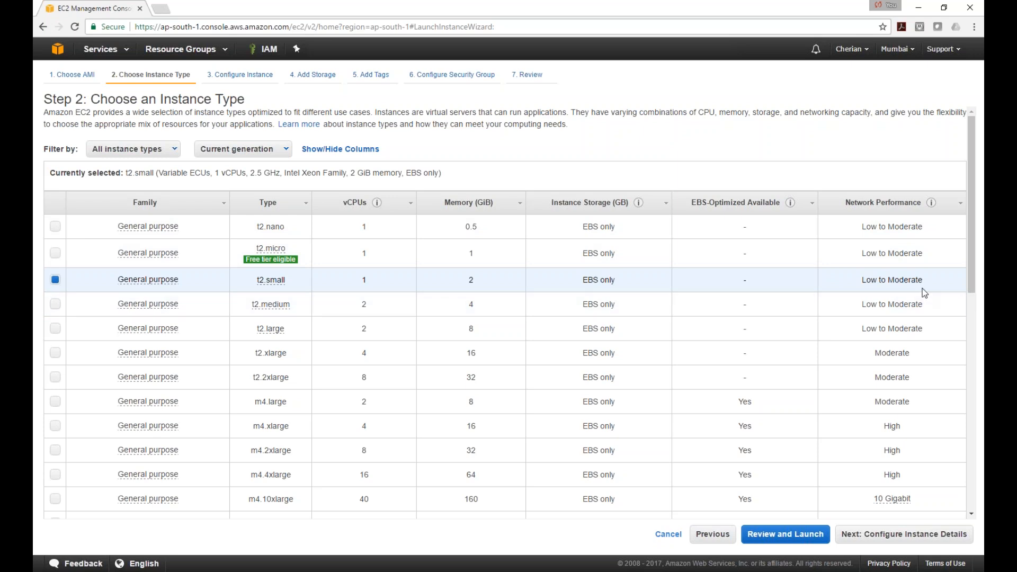
left_click_drag(924, 281, 861, 280)
scroll(861, 316, "down", 1)
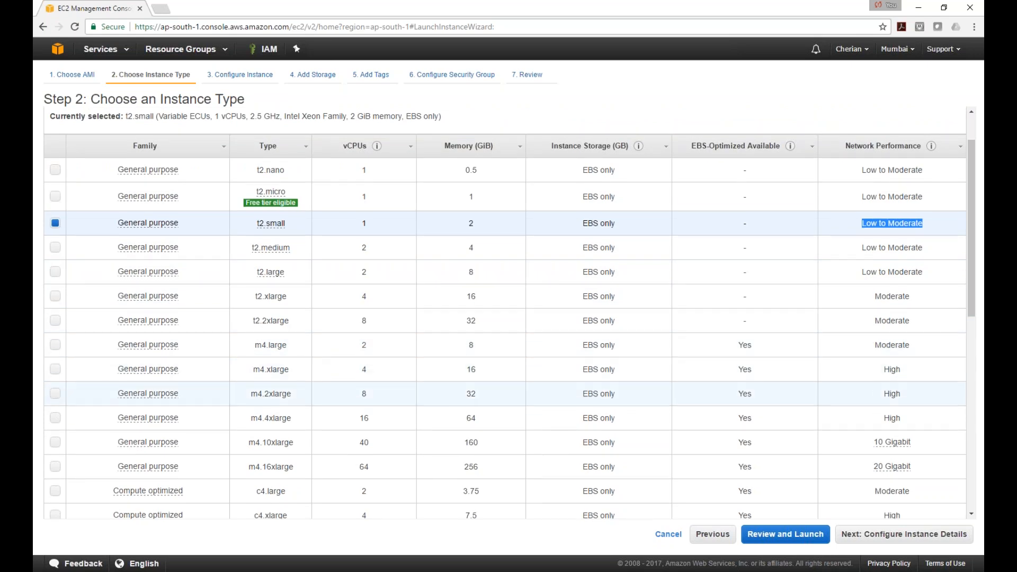
scroll(899, 432, "down", 1)
mouse_move(900, 408)
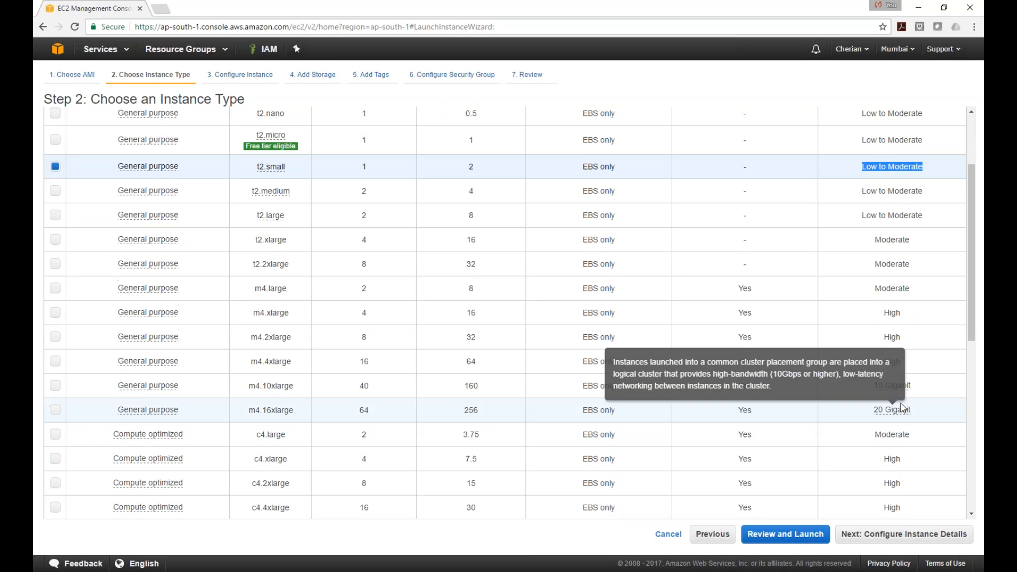
Step: Switch to the Edge browser, search the web for "aws ec2 instance types" and open Amazon's EC2 Instance Types page
left_click(74, 392)
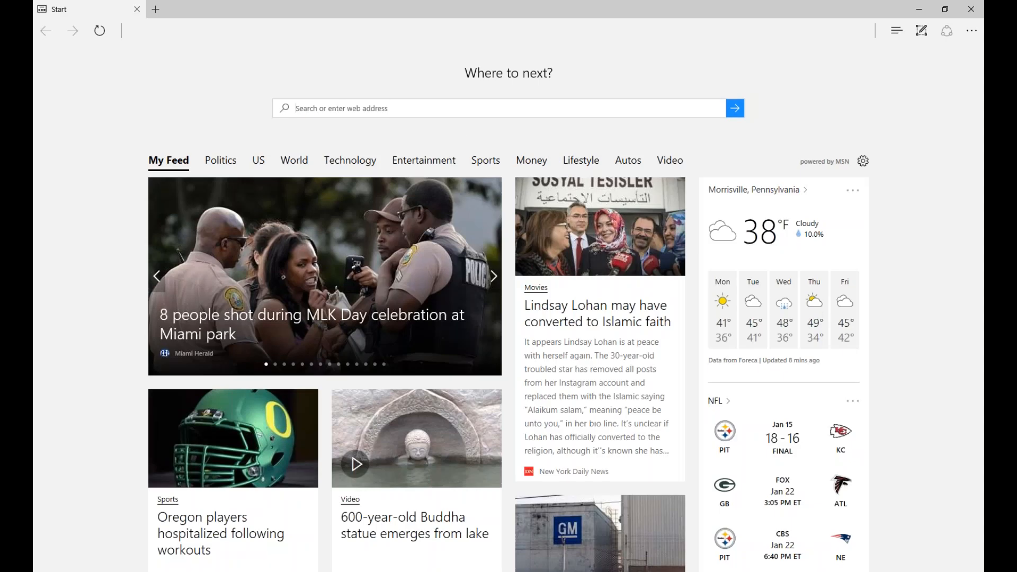
type("aws ec")
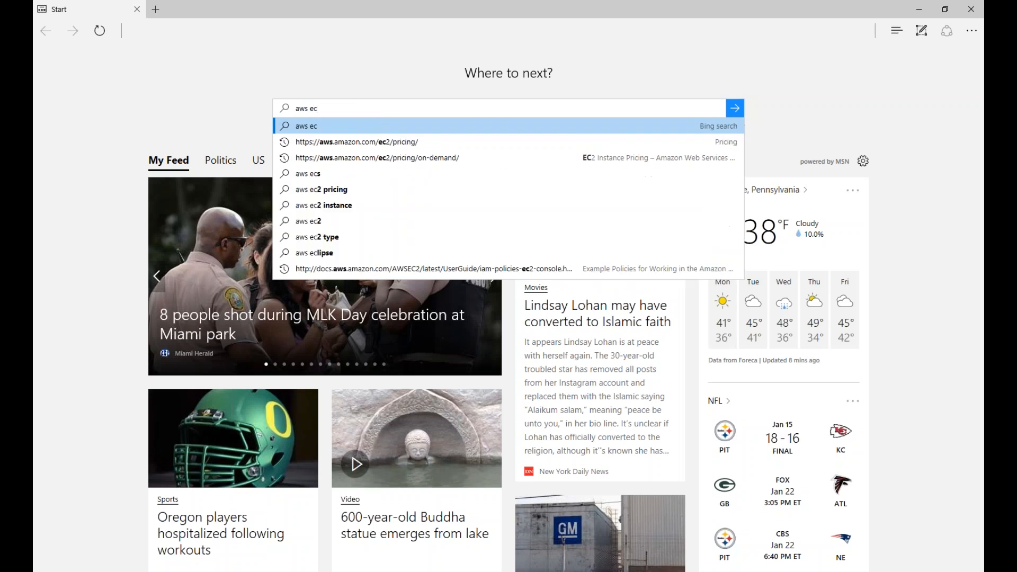
type("2 instan")
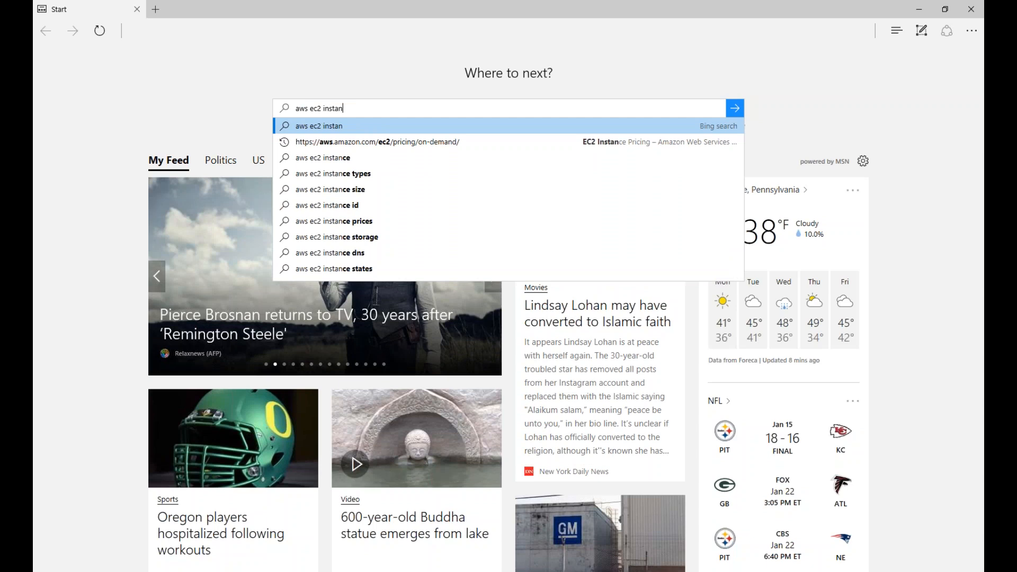
type("ce t")
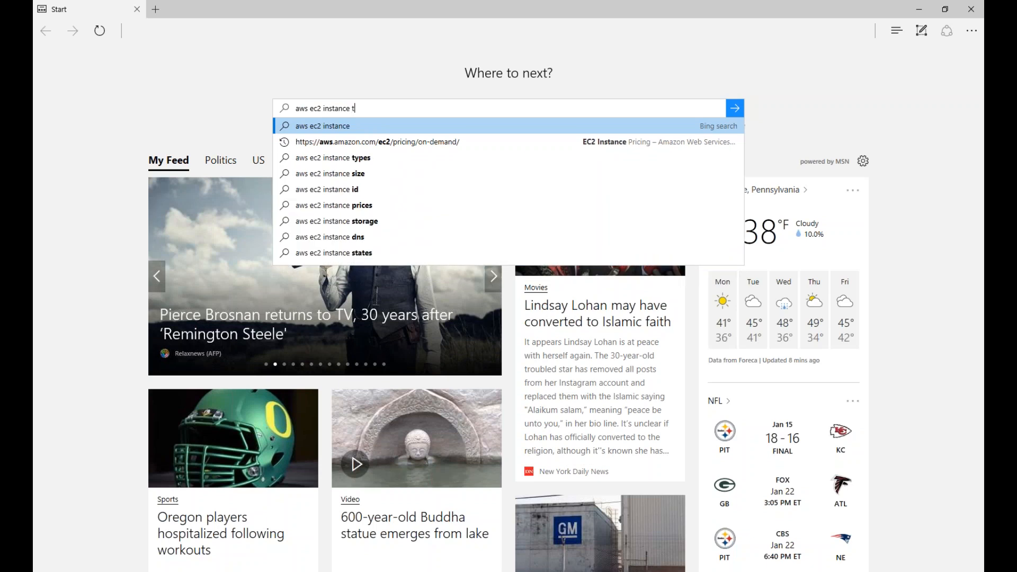
type("ypes")
key("Return")
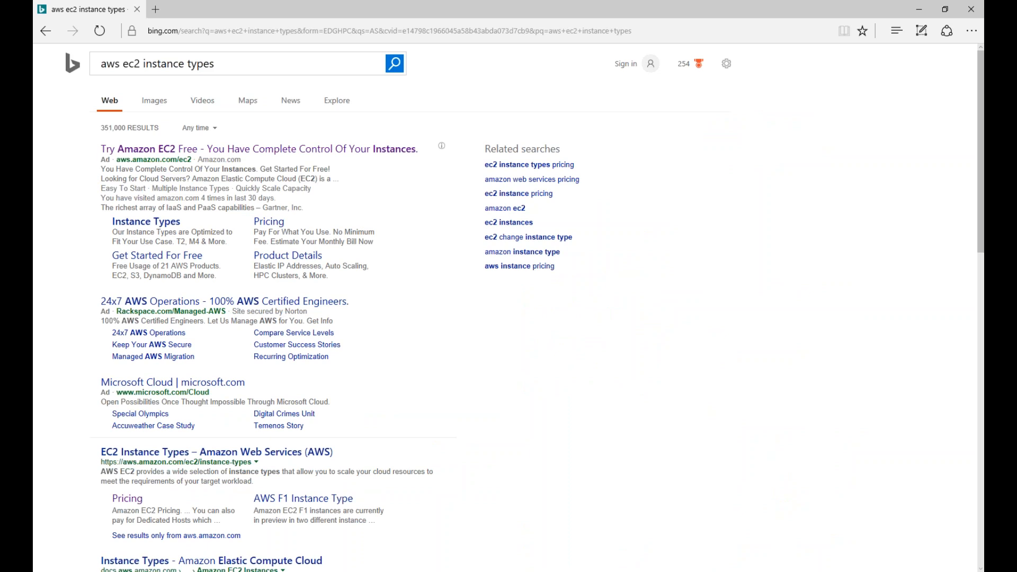
left_click(219, 452)
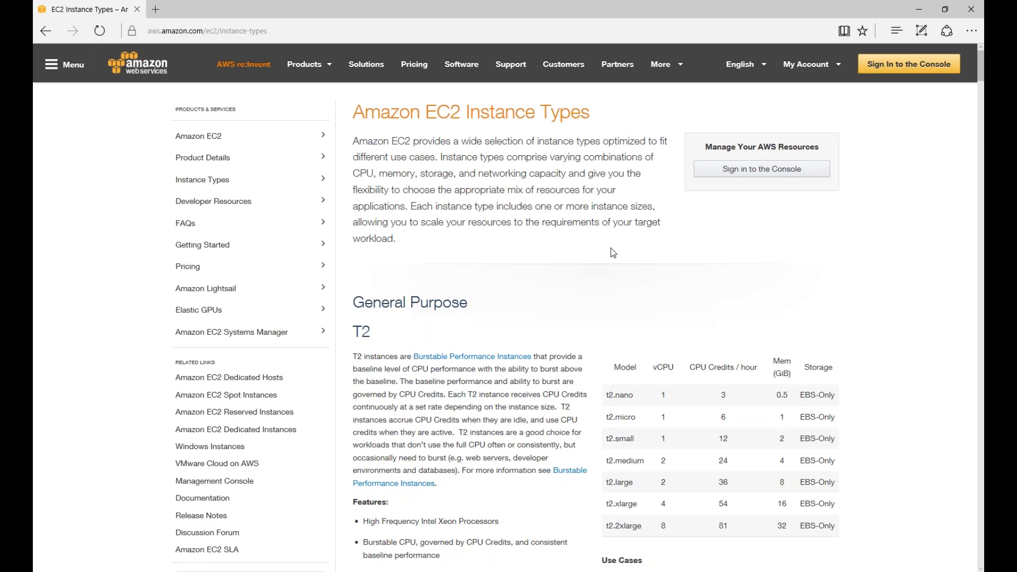
Step: Read the introduction of the Amazon EC2 Instance Types page, highlighting the sentence about the wide selection of instance types
scroll(613, 253, "down", 2)
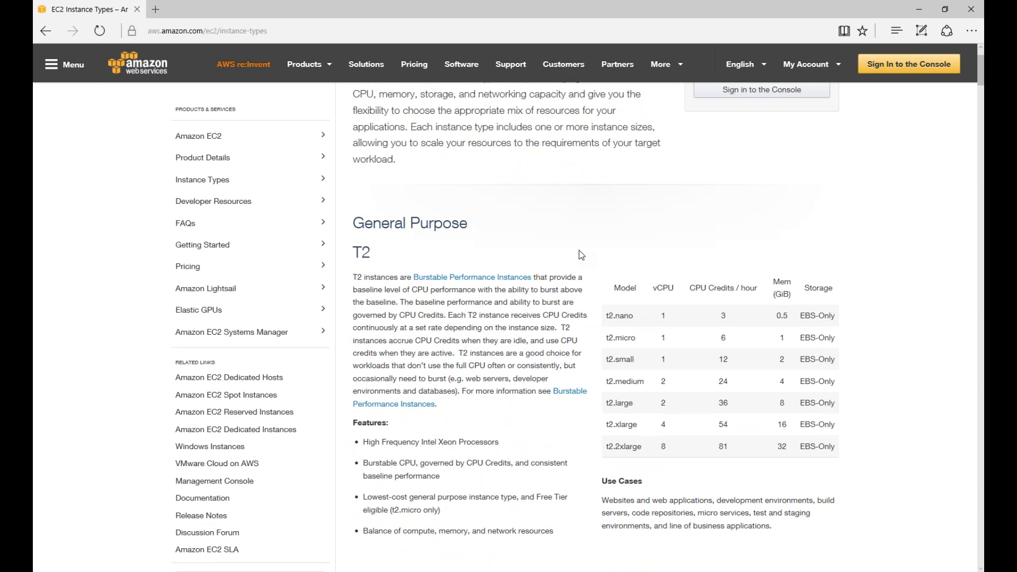
scroll(595, 241, "down", 2)
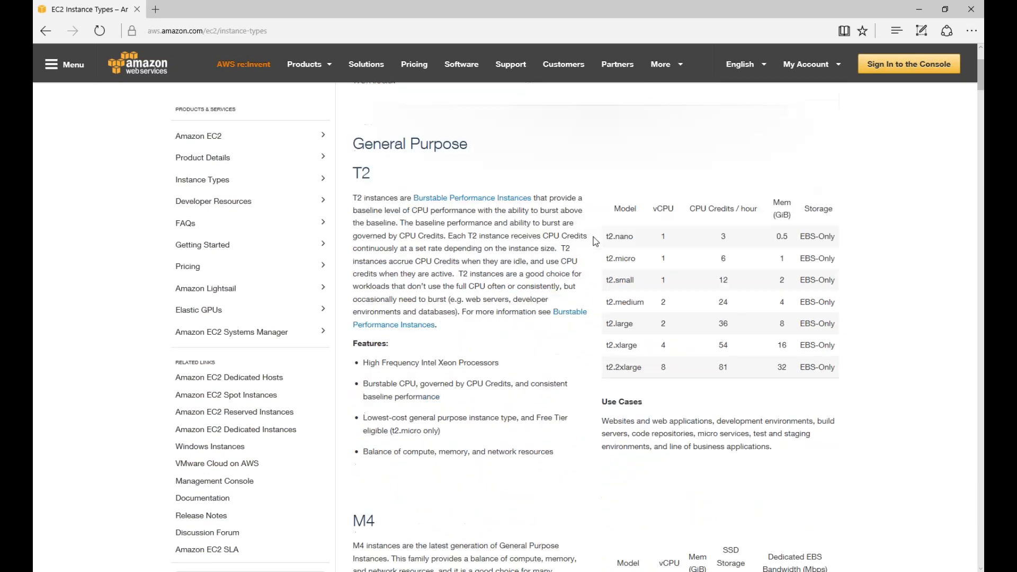
scroll(592, 238, "up", 4)
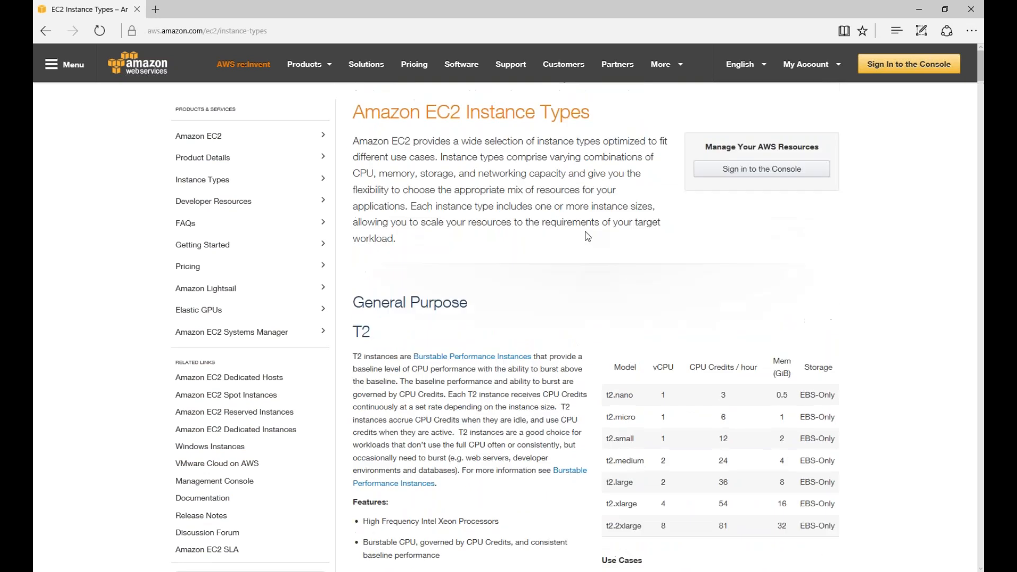
left_click_drag(354, 141, 649, 144)
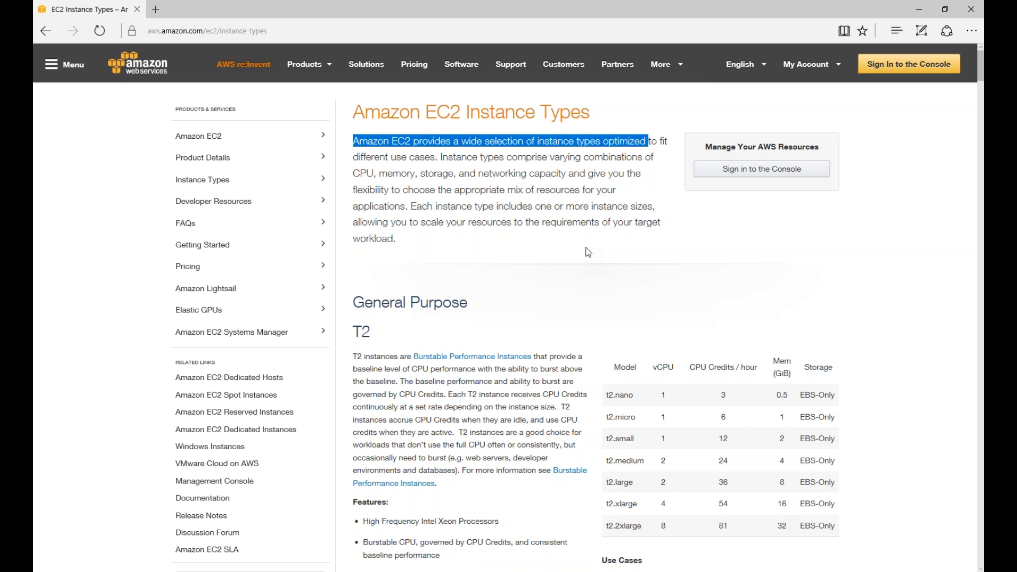
left_click(579, 271)
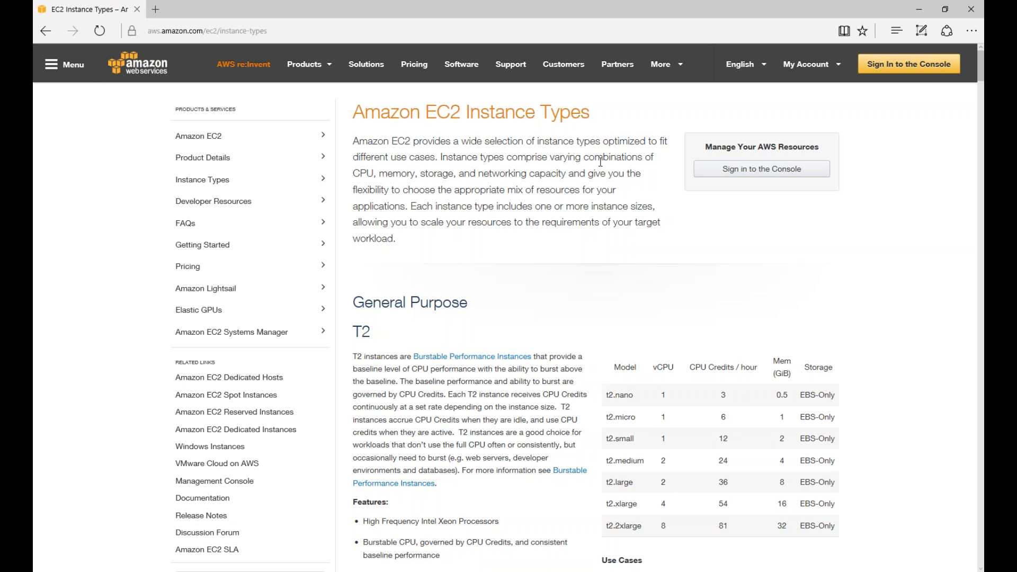
Step: Review the General Purpose T2 section and highlight its use cases, including development environments, code repositories and staging environments
scroll(551, 259, "down", 3)
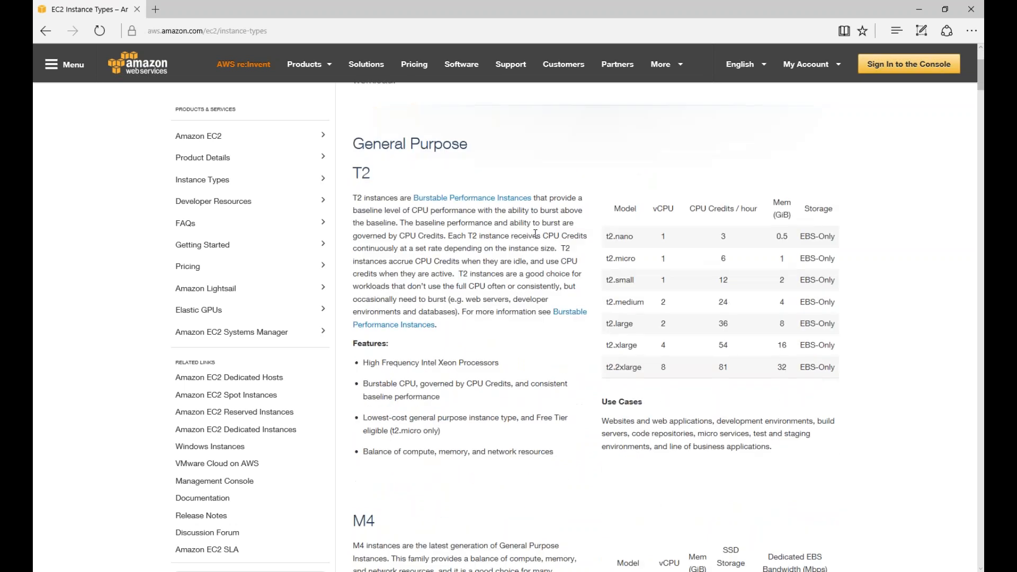
scroll(514, 212, "up", 2)
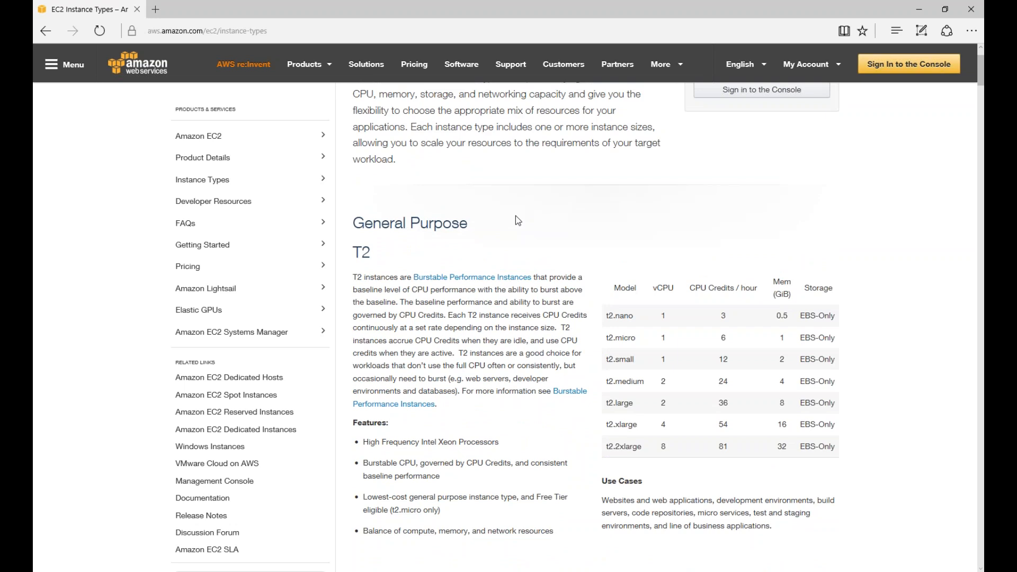
scroll(436, 226, "down", 1)
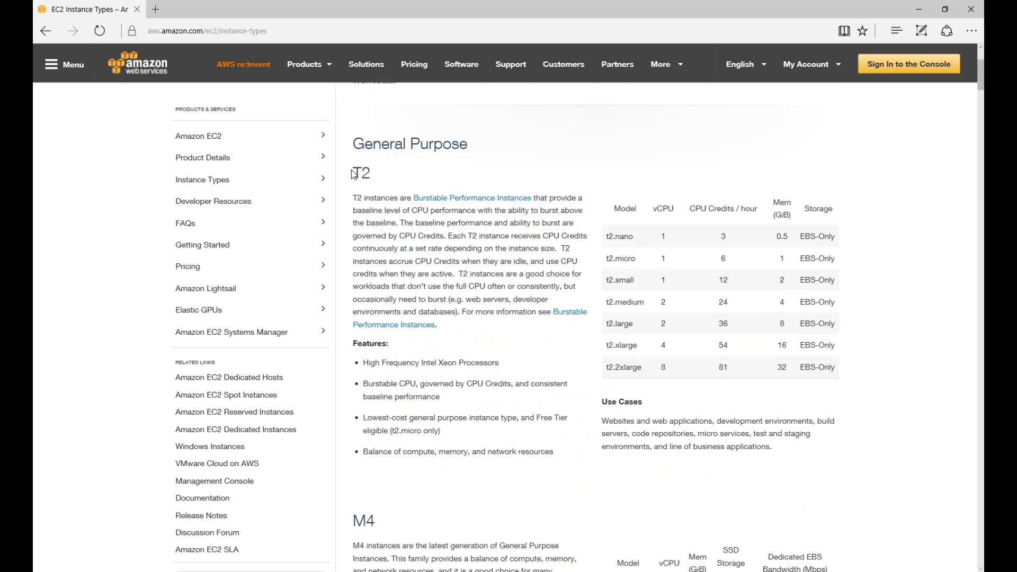
double_click(371, 173)
left_click_drag(656, 423, 813, 423)
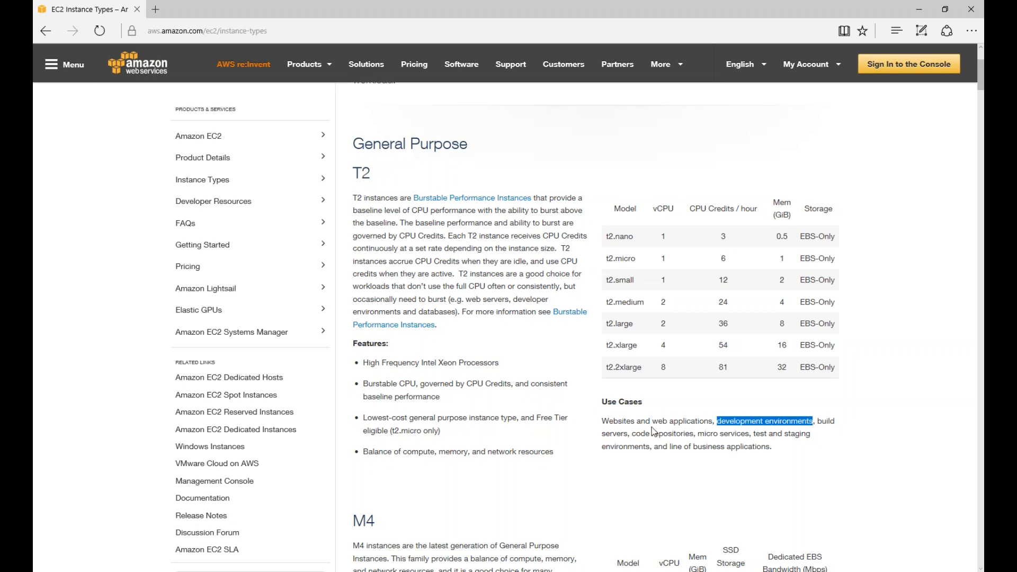
left_click_drag(606, 434, 810, 433)
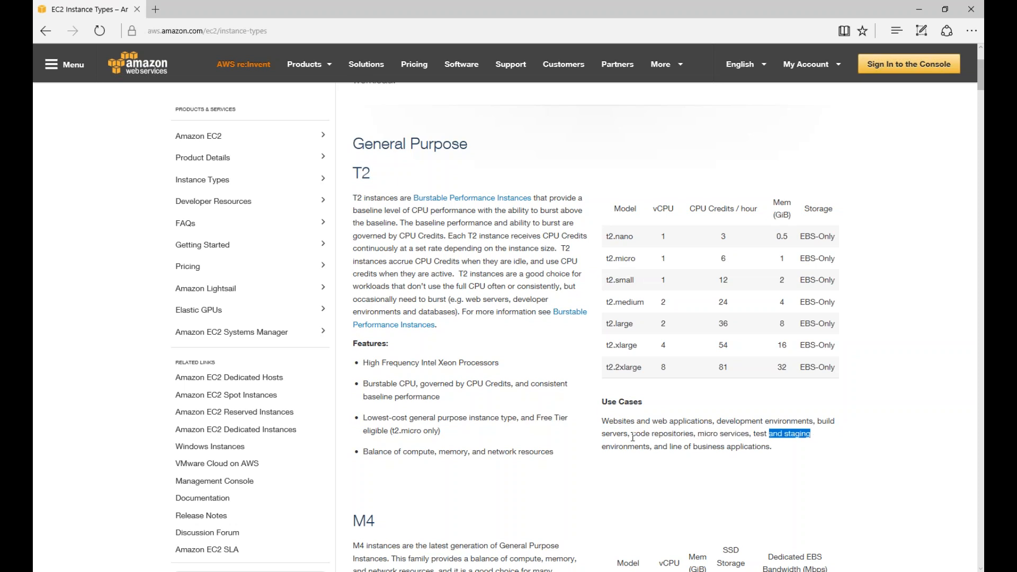
left_click_drag(603, 422, 801, 448)
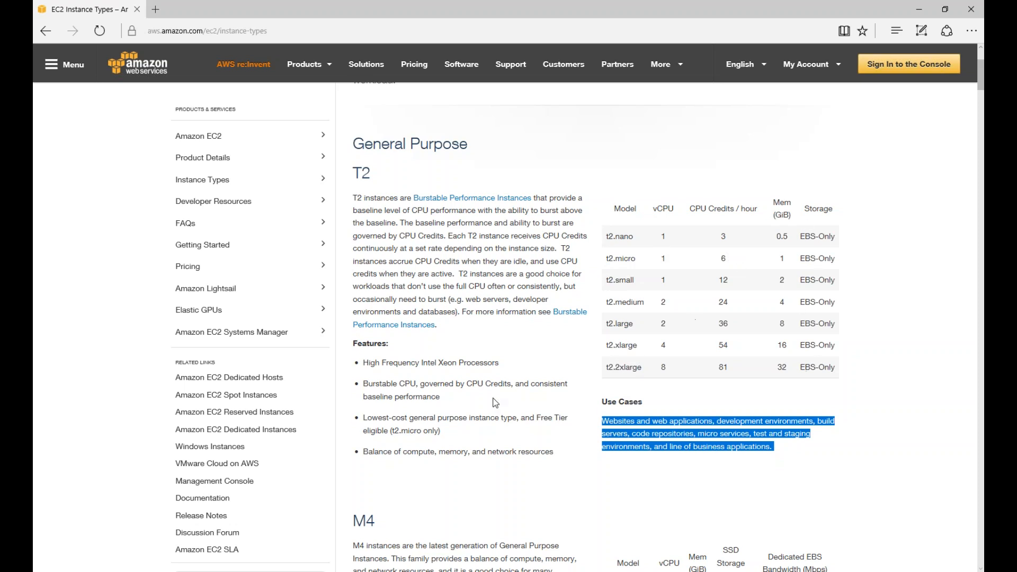
Step: Examine the T2 features list, highlighting the Intel Xeon processors, lowest-cost general purpose type, t2.micro Free Tier eligibility and resource balance
scroll(483, 360, "down", 2)
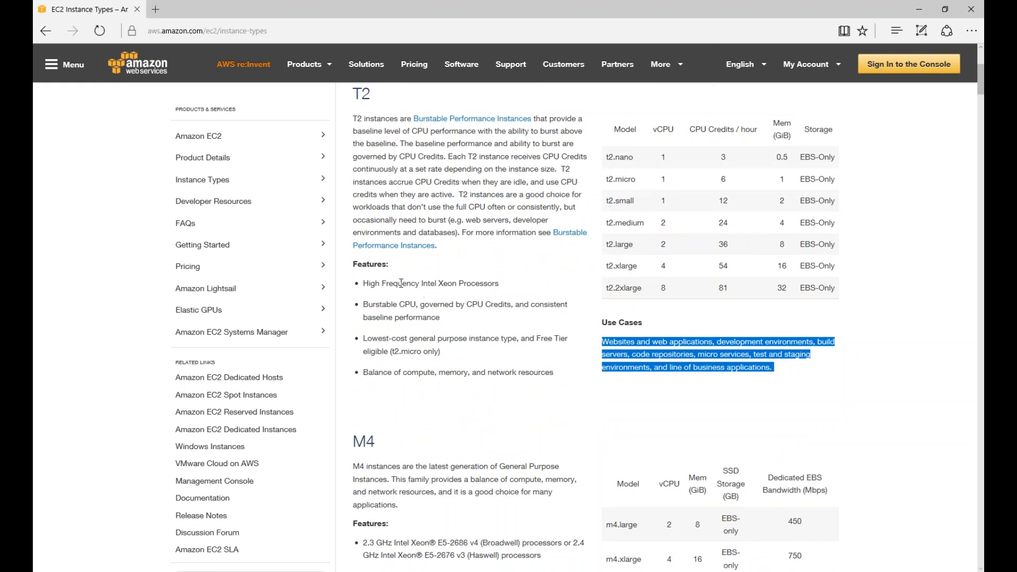
left_click_drag(382, 283, 489, 284)
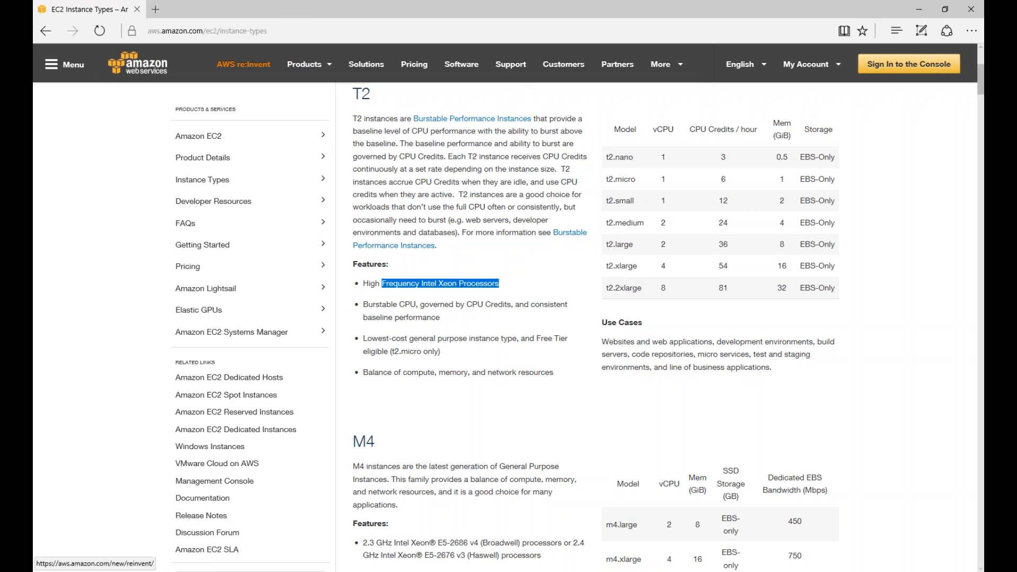
left_click(396, 283)
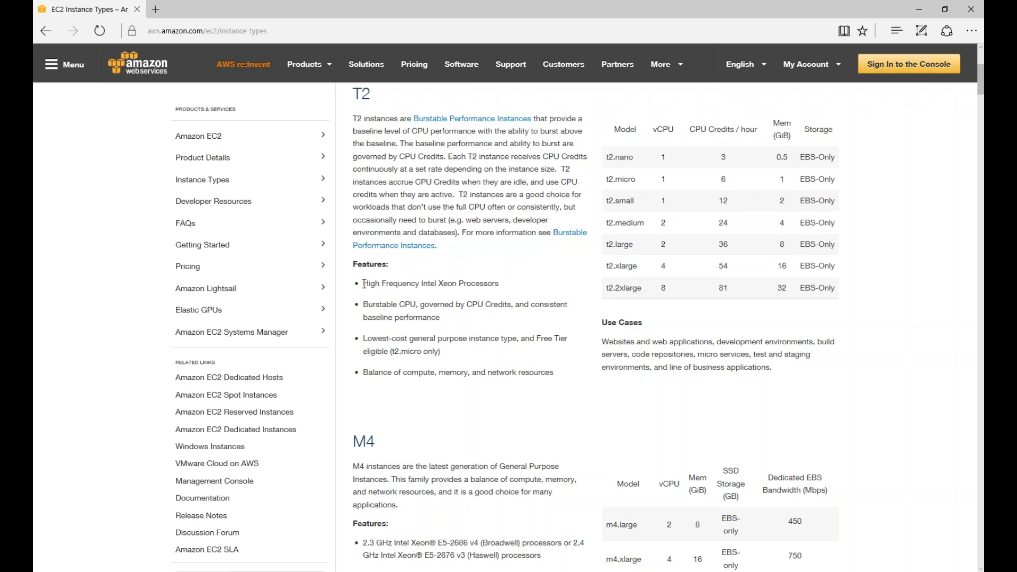
left_click_drag(364, 284, 499, 283)
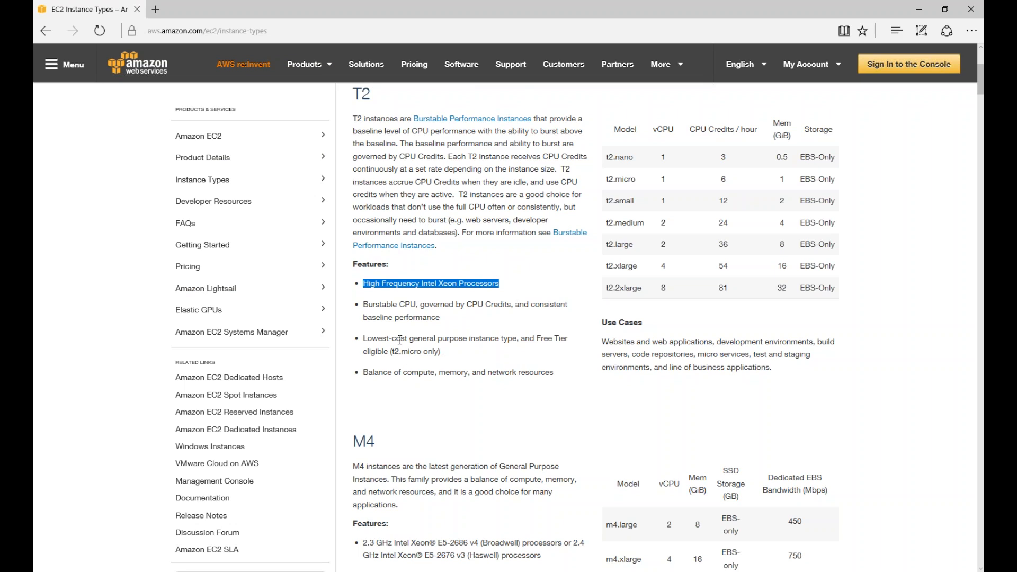
left_click_drag(392, 339, 502, 339)
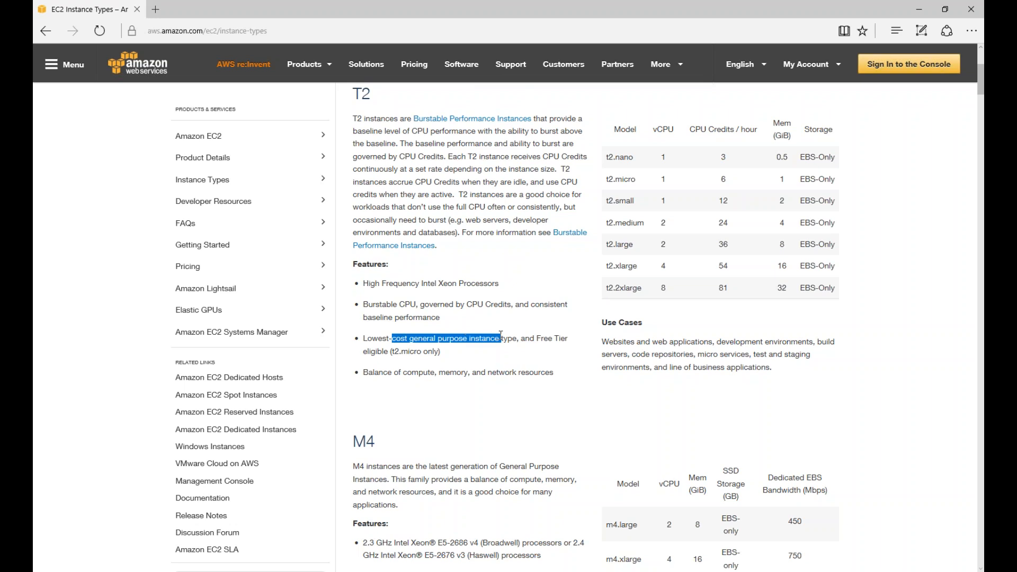
left_click_drag(440, 351, 363, 352)
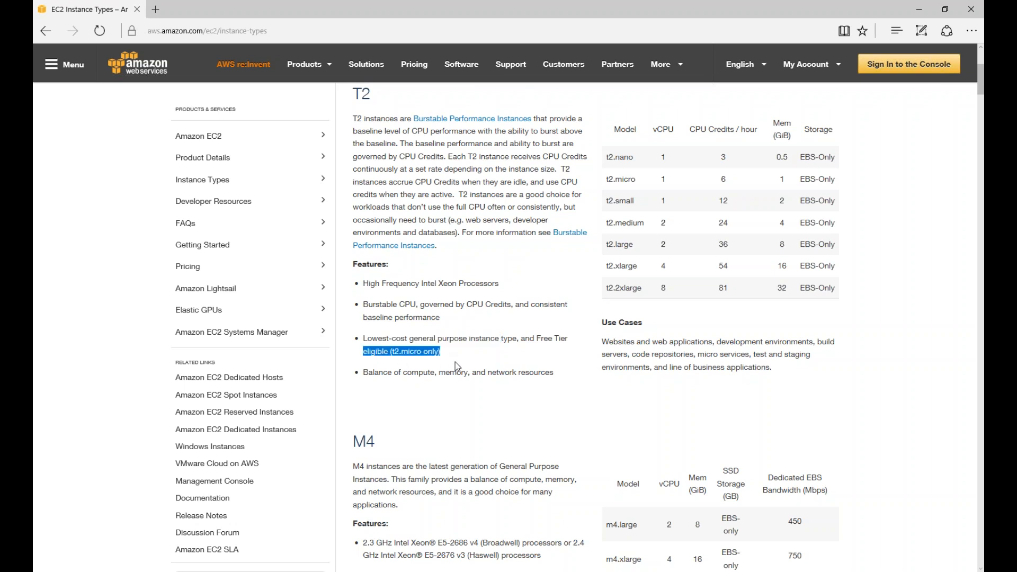
left_click_drag(364, 372, 469, 373)
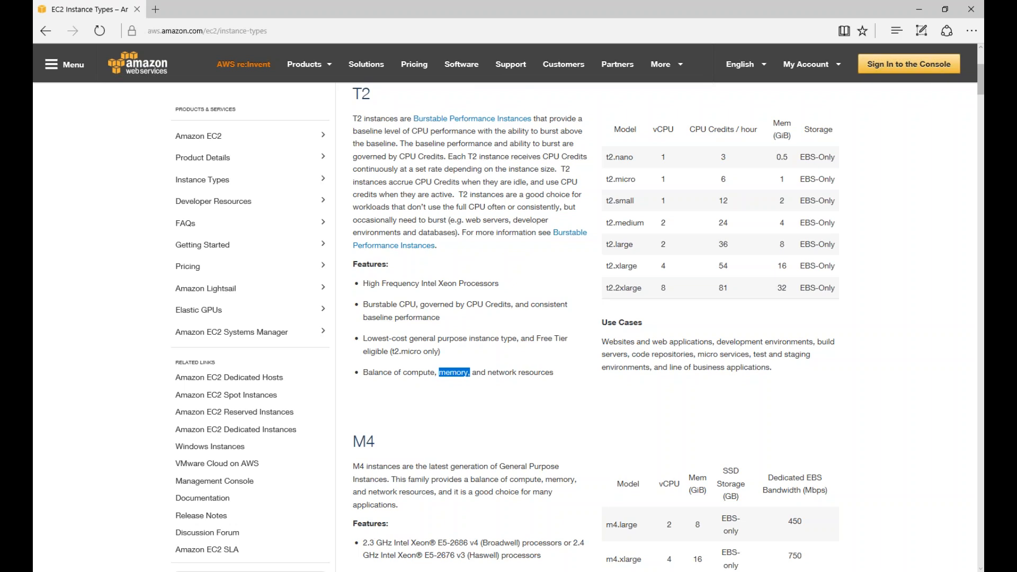
scroll(595, 330, "up", 2)
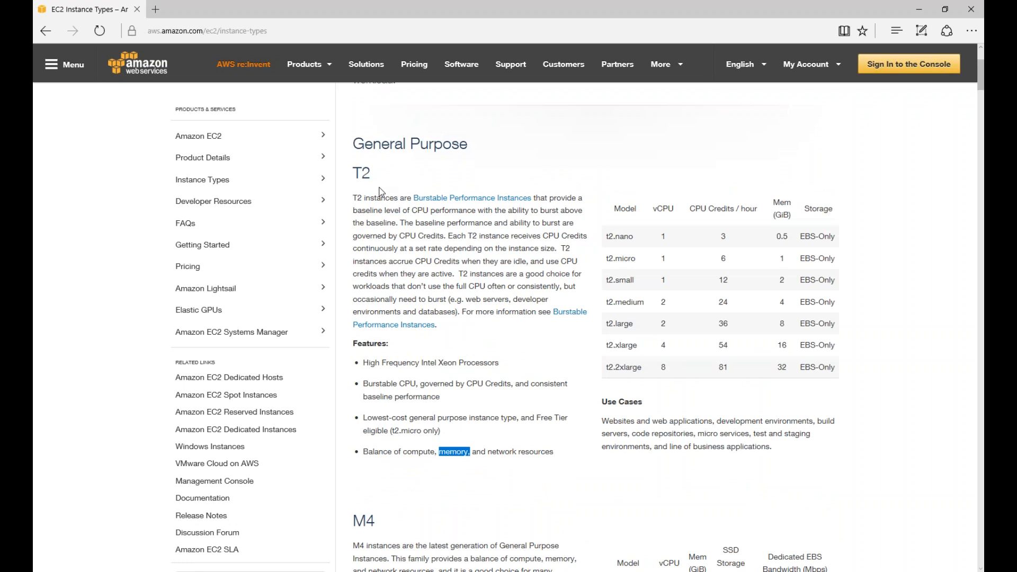
Step: Examine the M4 and M3 general purpose families, looking at their features and model tables
scroll(439, 256, "down", 6)
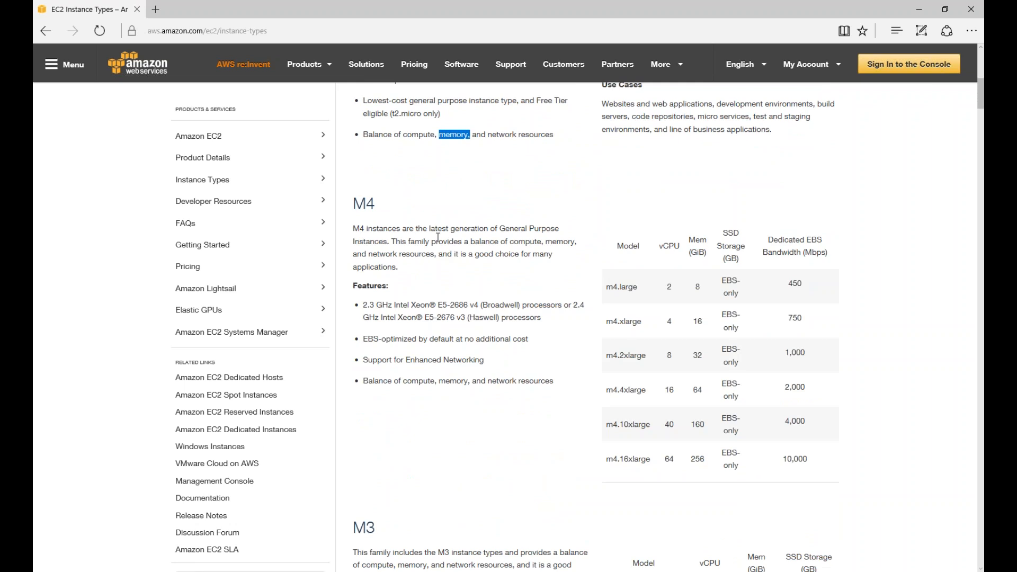
scroll(432, 265, "down", 3)
scroll(446, 249, "down", 5)
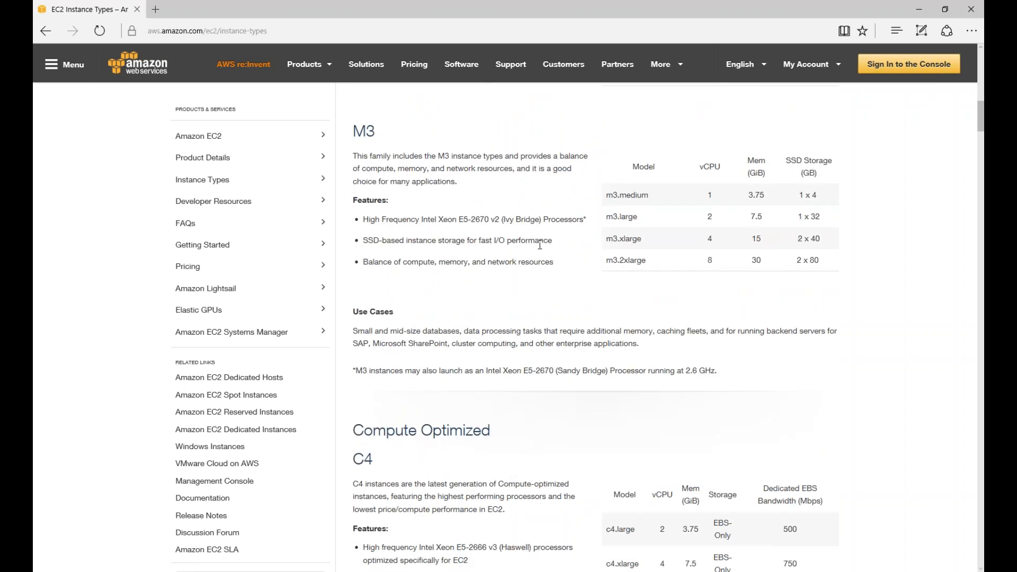
scroll(595, 207, "up", 6)
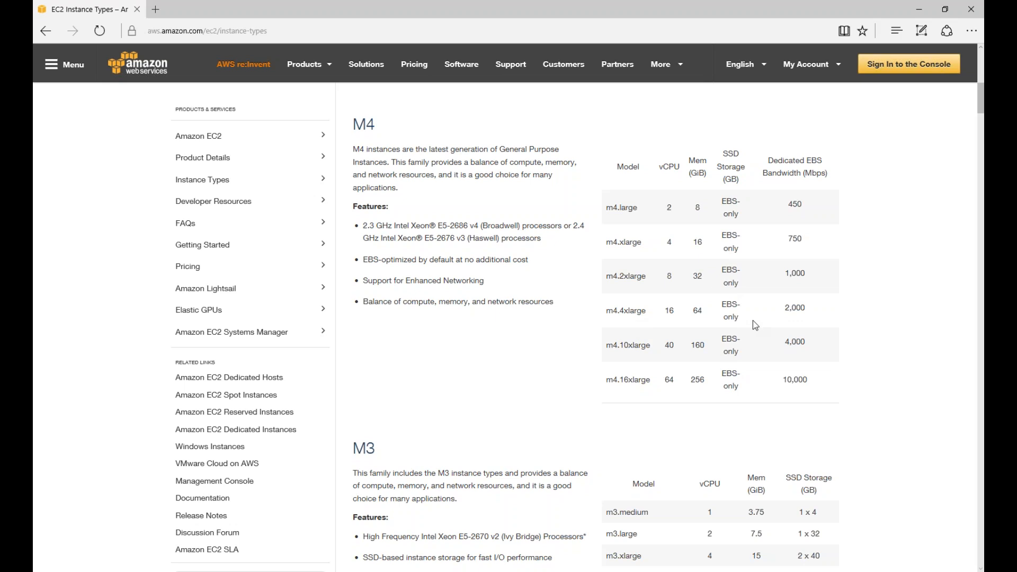
scroll(706, 285, "down", 2)
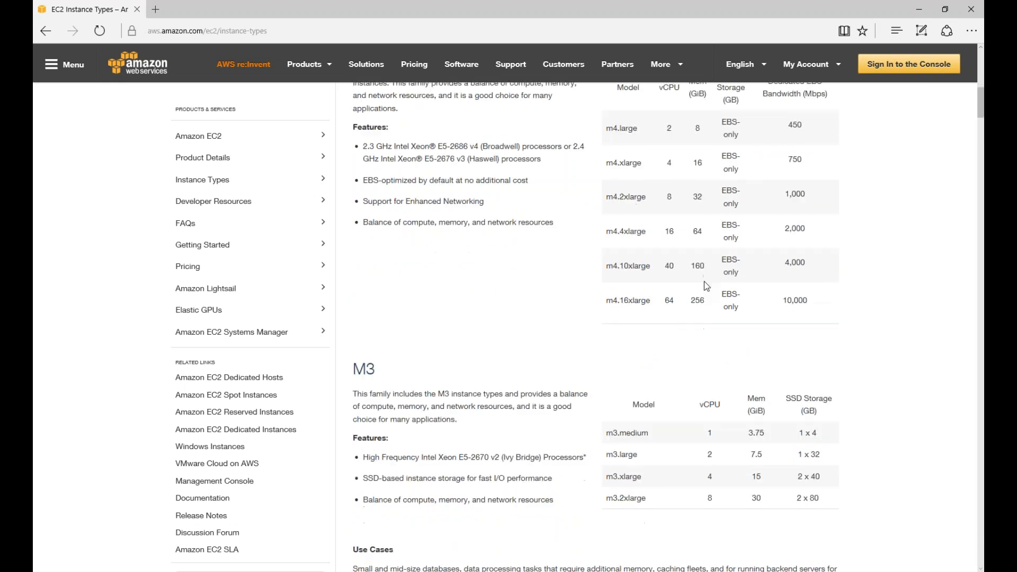
scroll(706, 275, "up", 2)
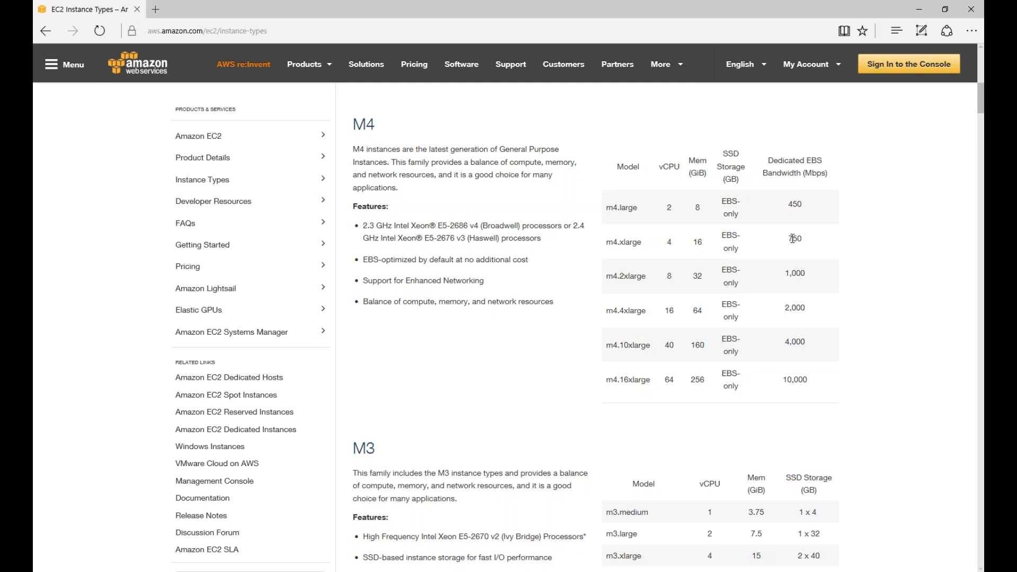
Step: Compare the T2 model table with the M4 and M3 tables, highlighting the dedicated EBS bandwidth of m4.16xlarge
scroll(794, 249, "up", 7)
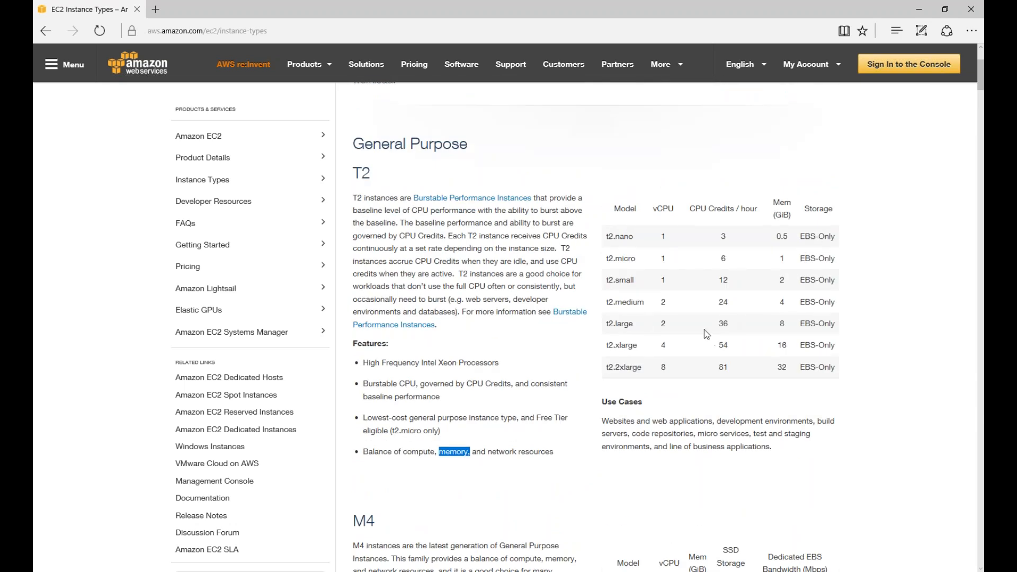
scroll(707, 333, "down", 2)
scroll(710, 326, "down", 6)
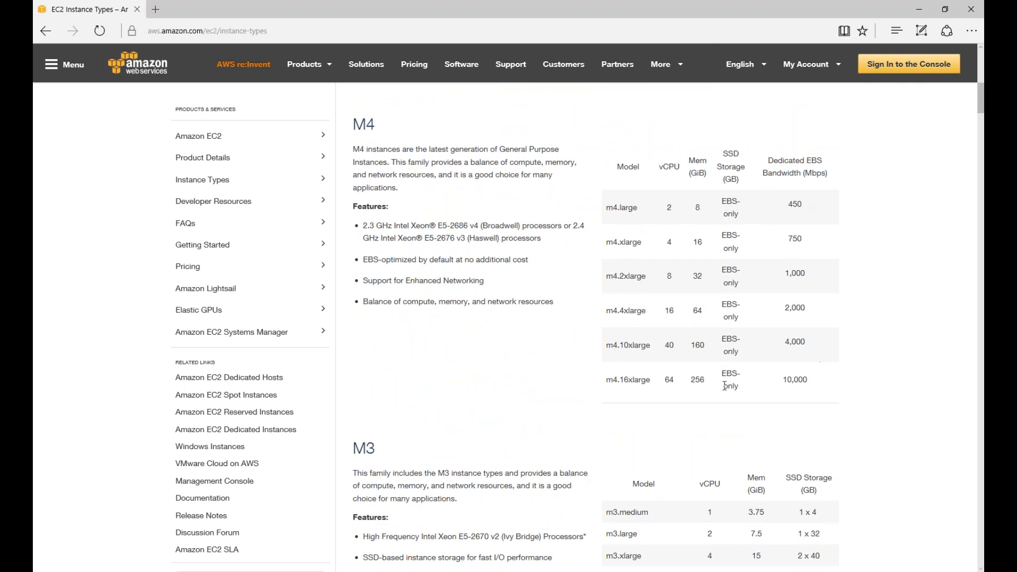
left_click_drag(813, 379, 782, 381)
scroll(789, 378, "down", 3)
scroll(789, 377, "down", 2)
scroll(806, 188, "down", 2)
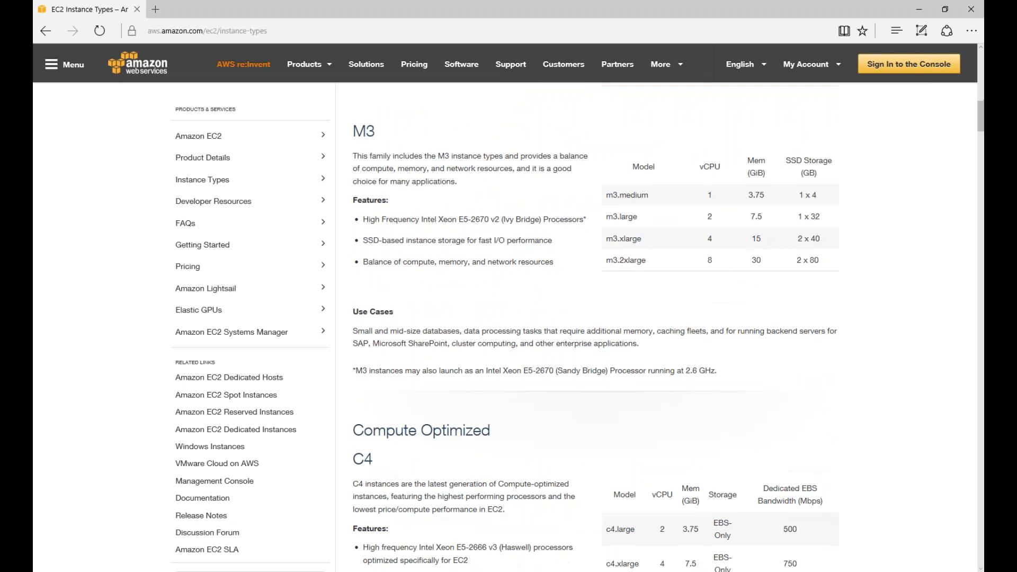
scroll(718, 191, "up", 13)
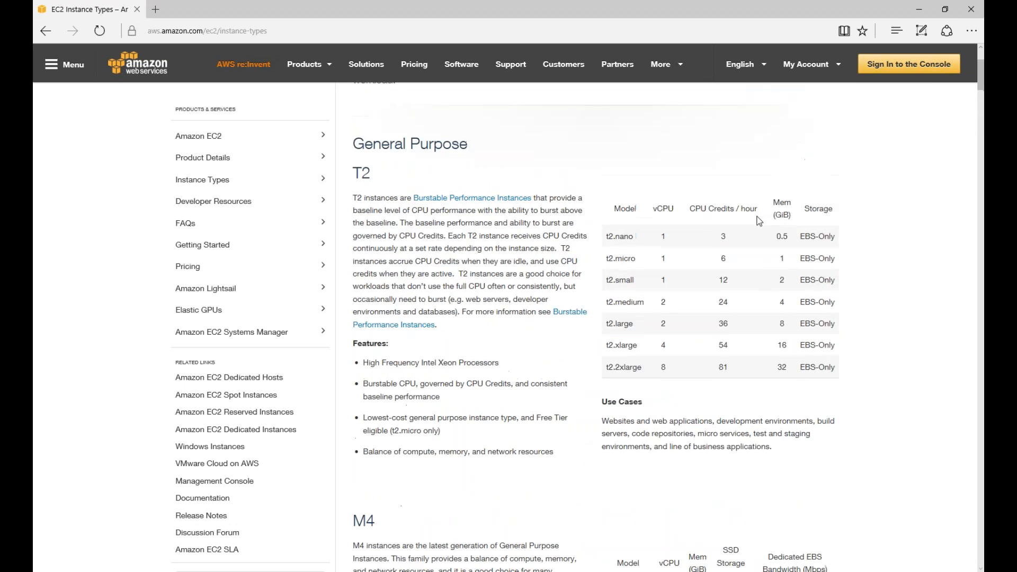
scroll(763, 228, "down", 6)
scroll(762, 228, "down", 2)
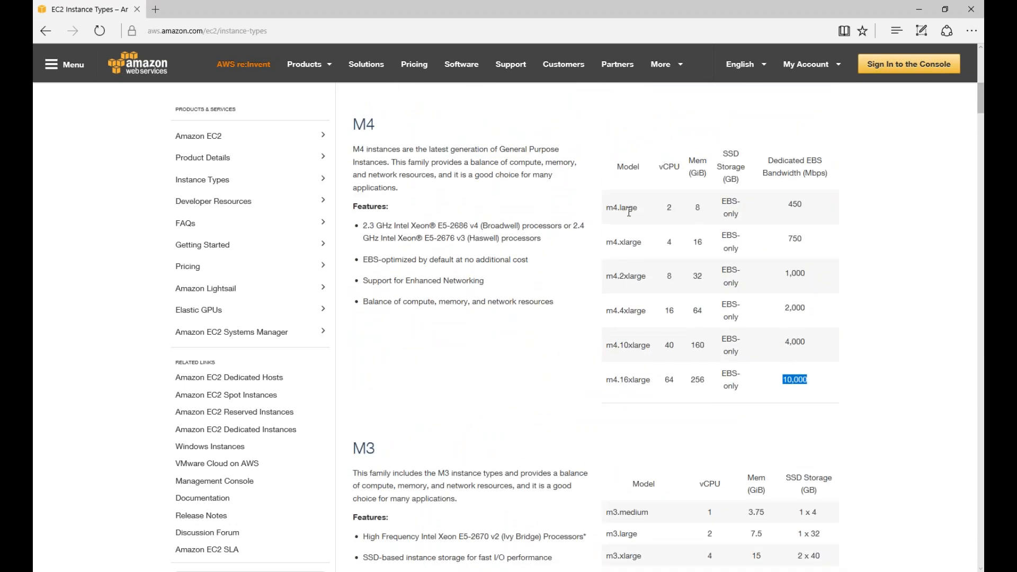
Step: Review the M3 use cases, highlighting data processing, additional memory, SAP, Microsoft SharePoint, cluster computing, enterprise applications and the 2.6 GHz processor note
scroll(778, 250, "down", 5)
scroll(778, 250, "down", 1)
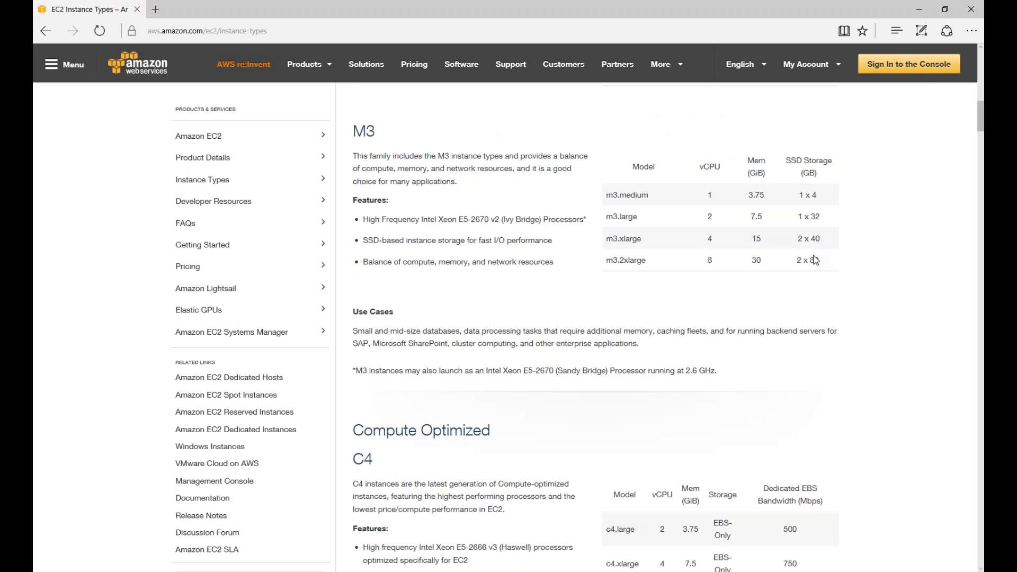
scroll(844, 221, "down", 3)
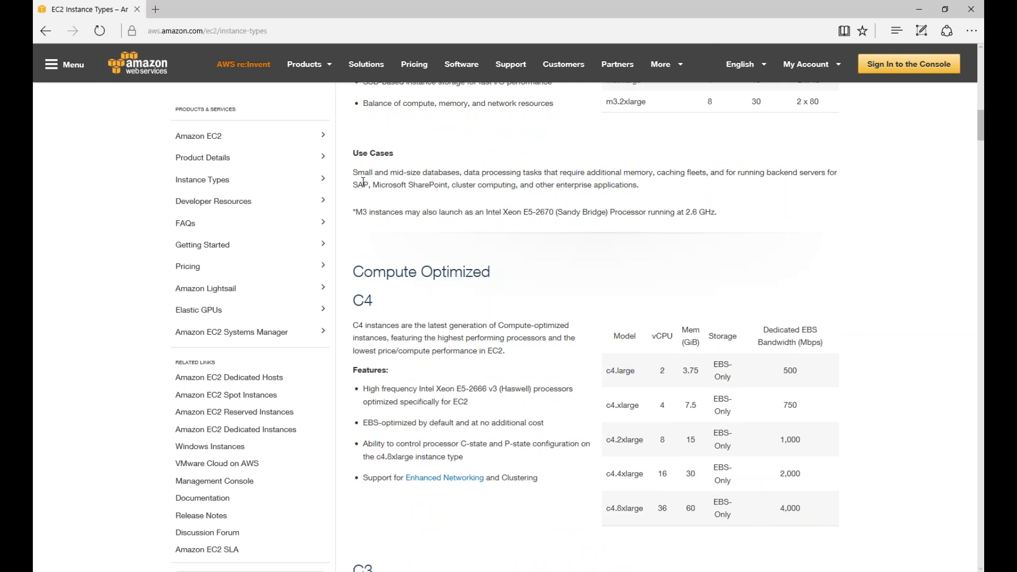
left_click_drag(374, 173, 510, 173)
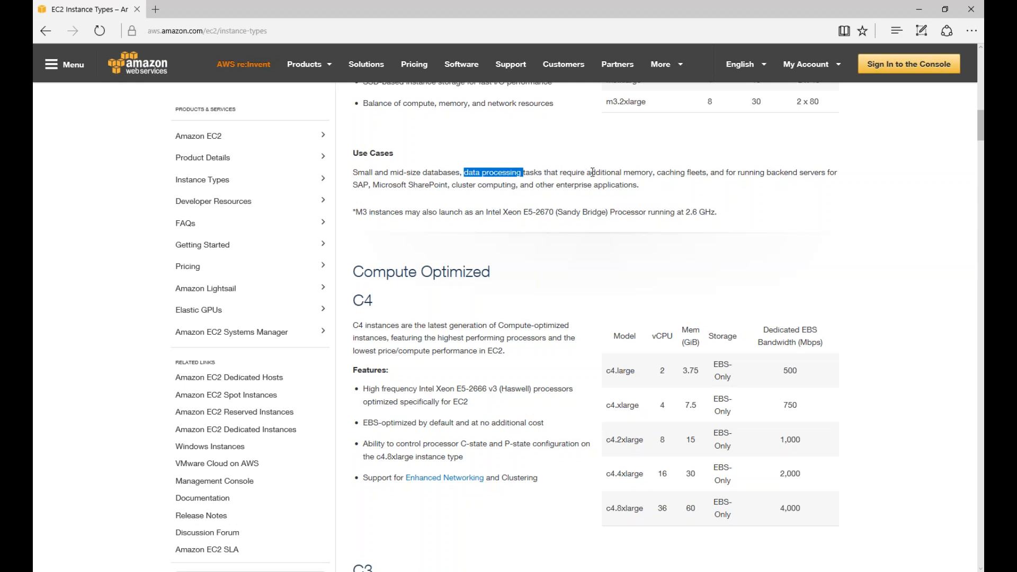
left_click_drag(560, 172, 623, 173)
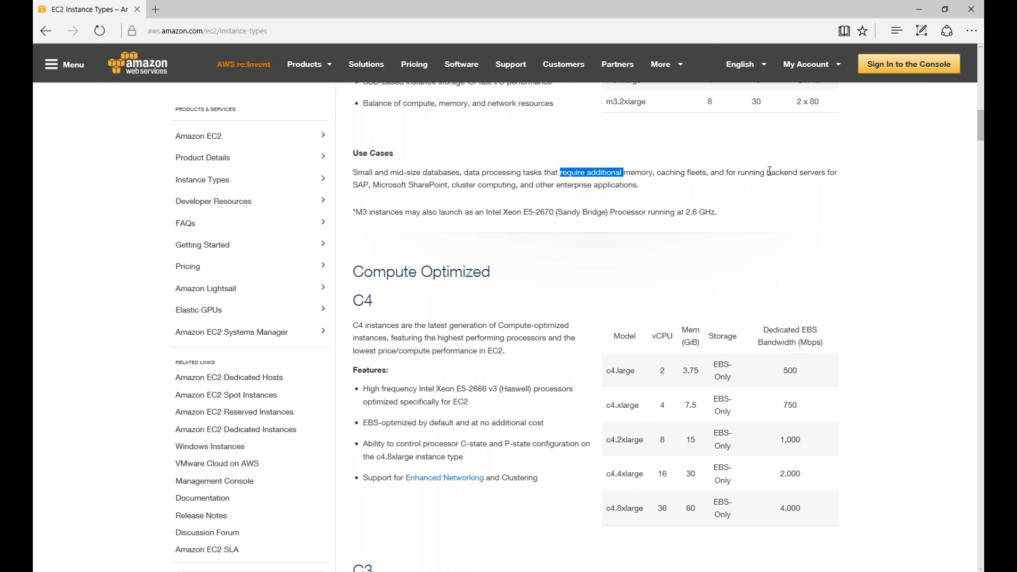
left_click(361, 181)
left_click_drag(361, 181, 488, 191)
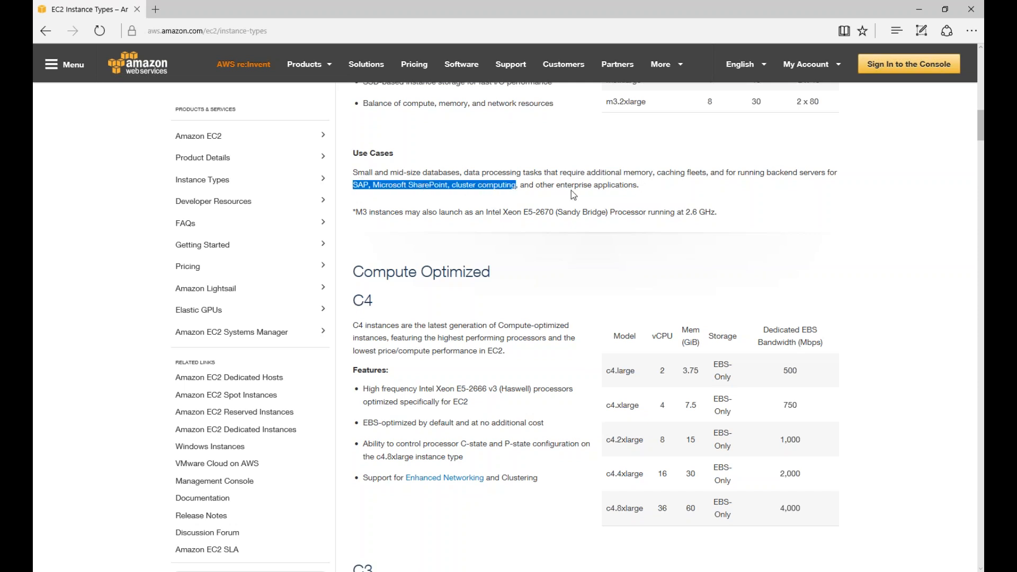
left_click_drag(555, 185, 637, 187)
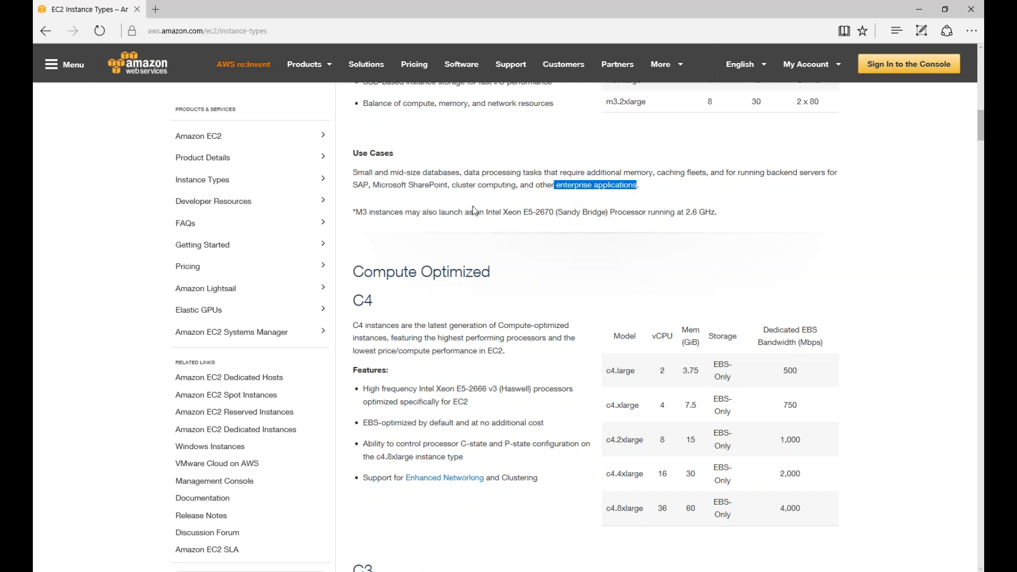
scroll(473, 211, "up", 1)
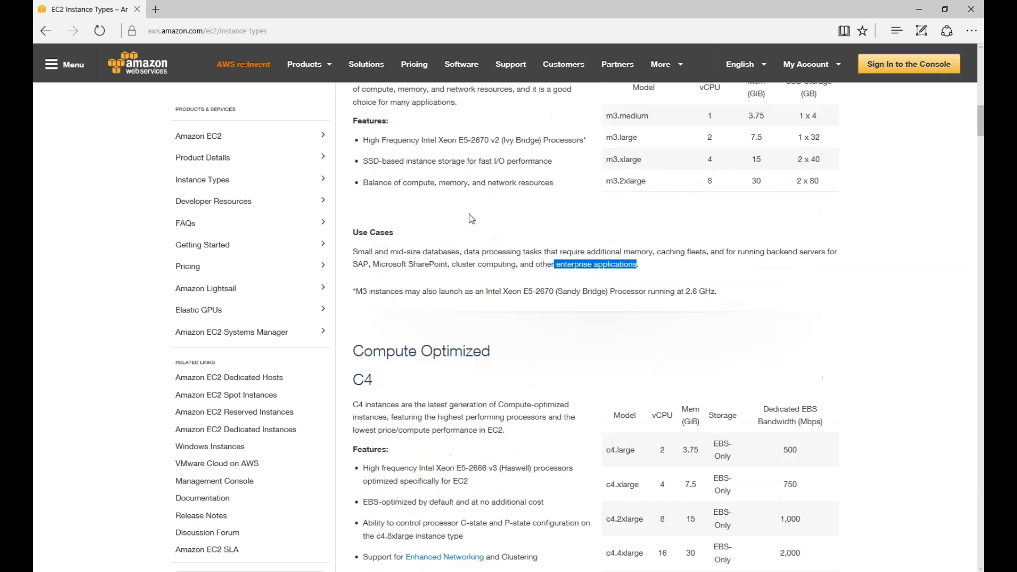
left_click_drag(718, 292, 685, 298)
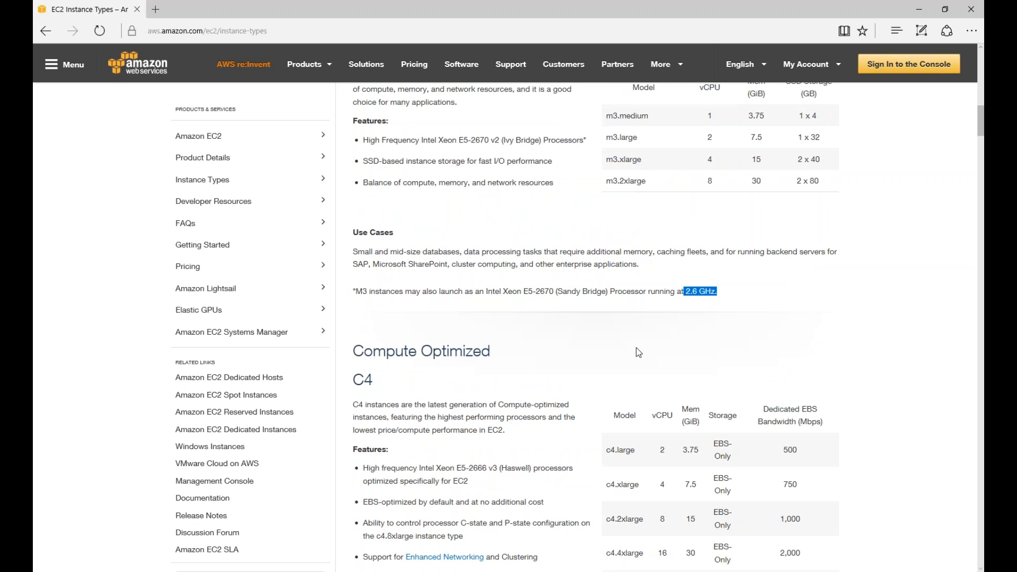
Step: Examine the Compute Optimized C4 section and highlight the Intel Xeon processor model in its features list
scroll(622, 357, "down", 3)
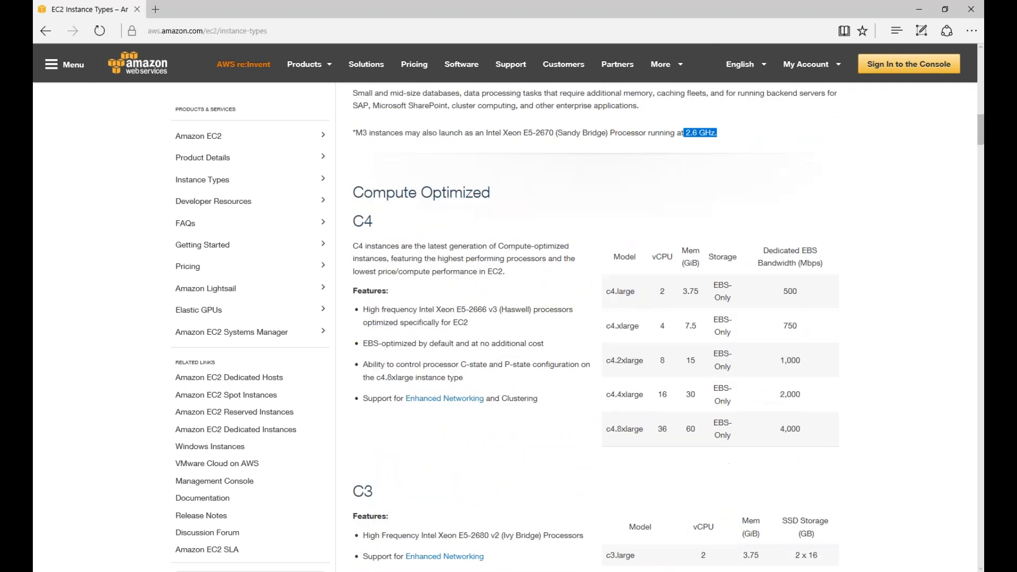
scroll(423, 255, "down", 2)
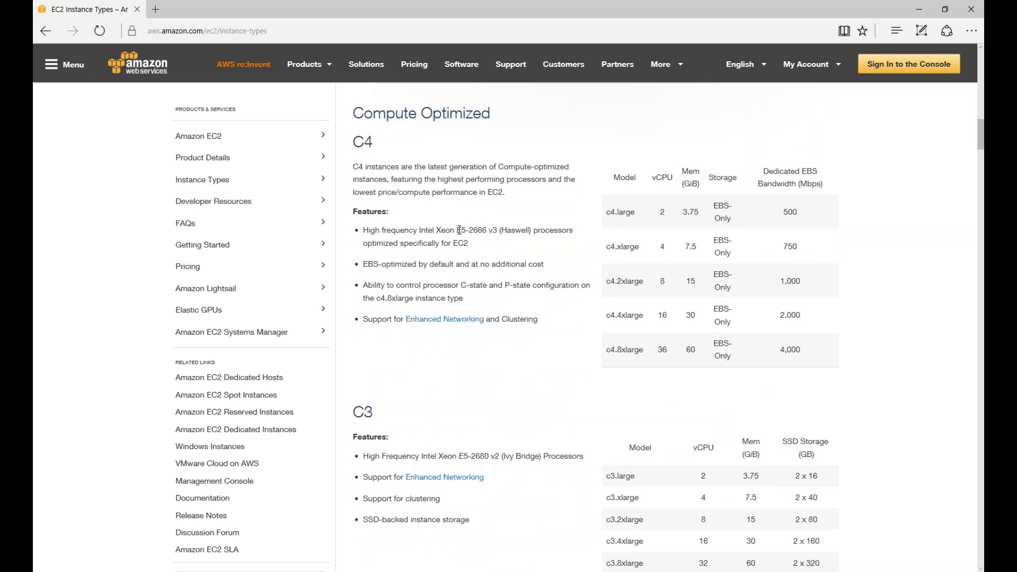
left_click_drag(457, 230, 524, 259)
left_click(462, 230)
double_click(462, 229)
left_click_drag(462, 230, 499, 231)
Step: Highlight the C3 use cases of high performance front-end fleets, web-servers and batch processing, and compare the C4 and C3 model tables
scroll(497, 252, "down", 5)
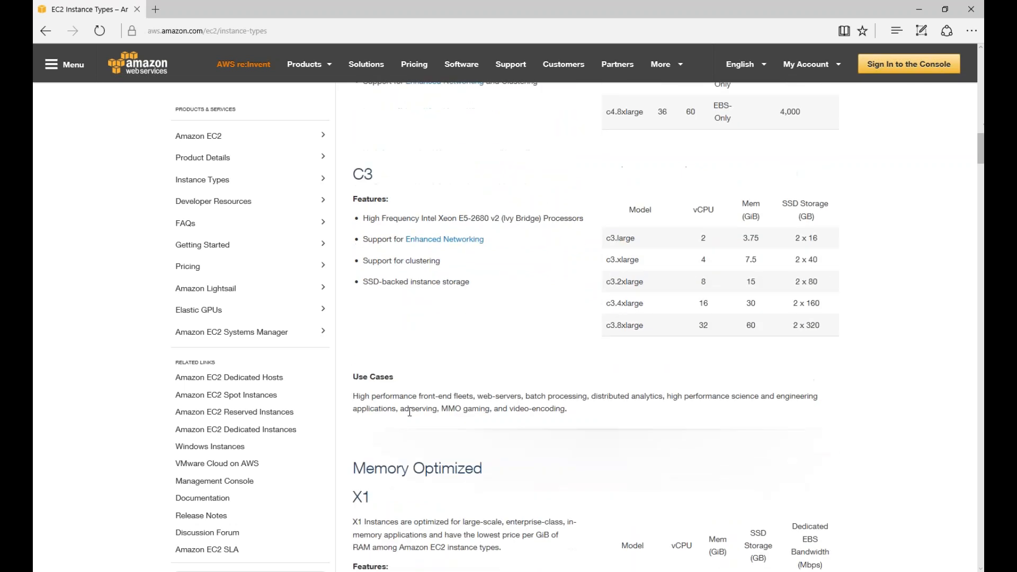
left_click_drag(353, 397, 585, 398)
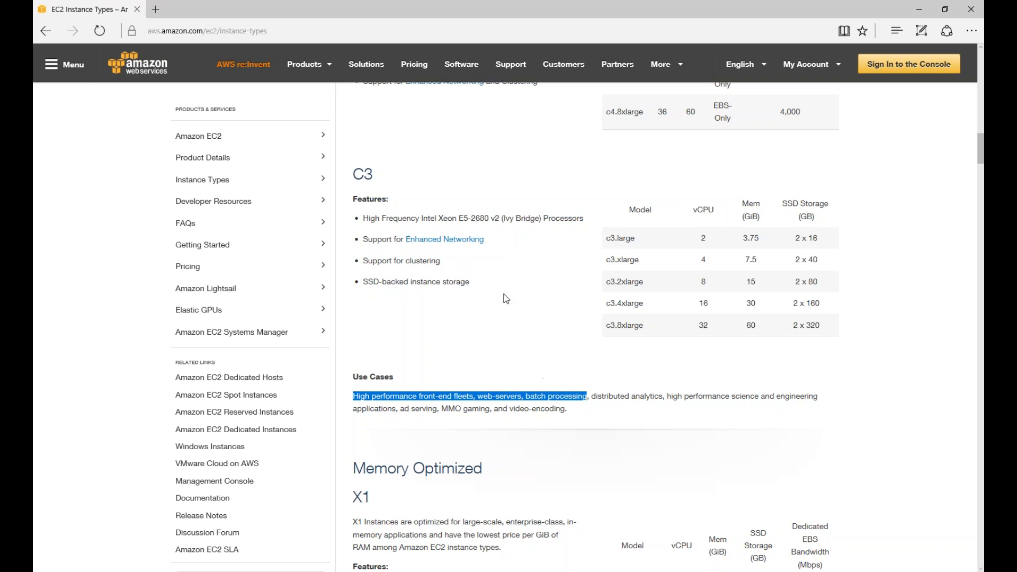
scroll(409, 200, "up", 9)
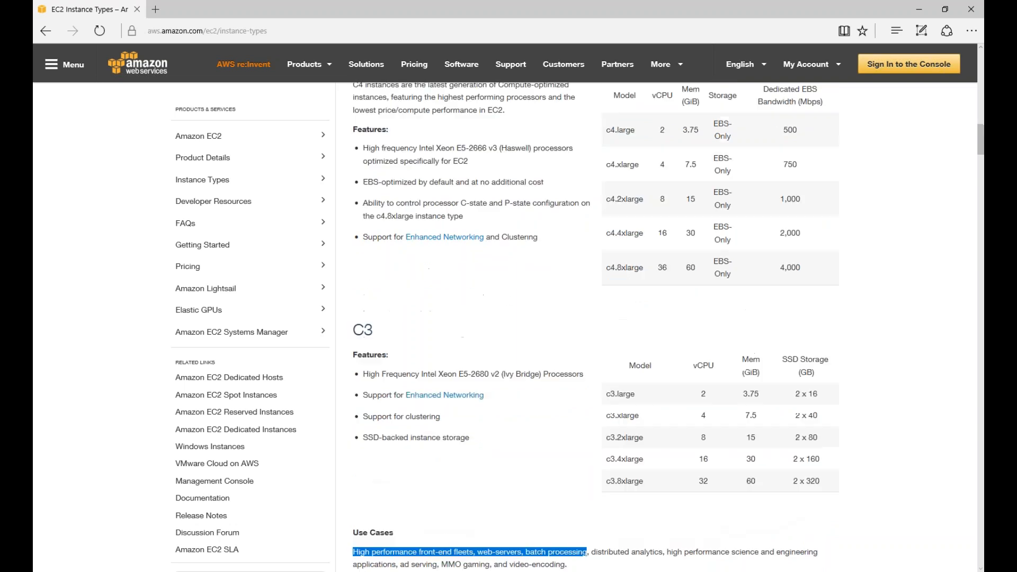
scroll(409, 201, "down", 6)
scroll(760, 280, "down", 3)
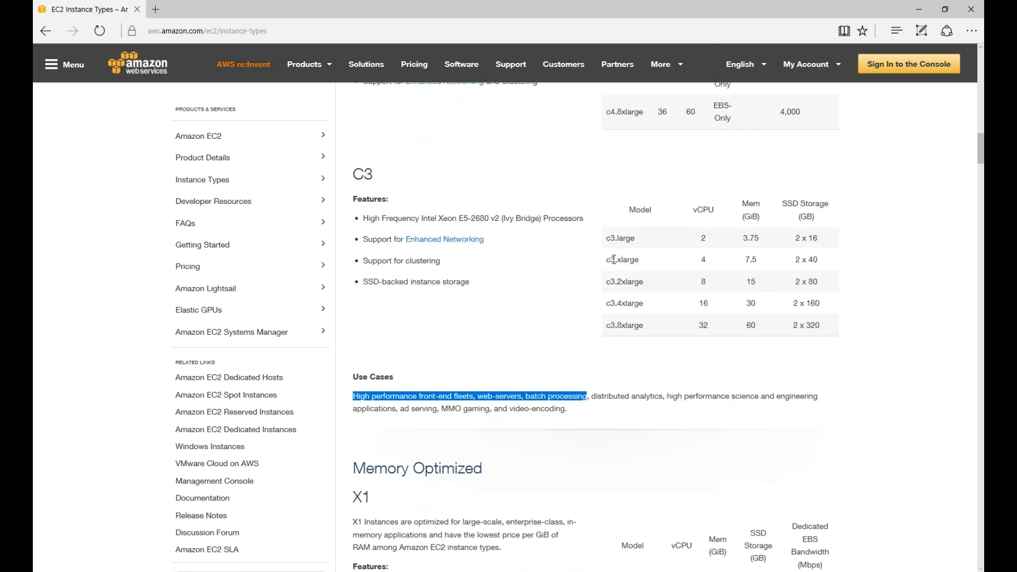
Step: Skim the Memory Optimized families and examine Accelerated Computing P2, highlighting machine learning, high performance databases, molecular modeling, Broadwell and NVIDIA K80 GPUs
scroll(617, 259, "down", 5)
scroll(526, 301, "down", 5)
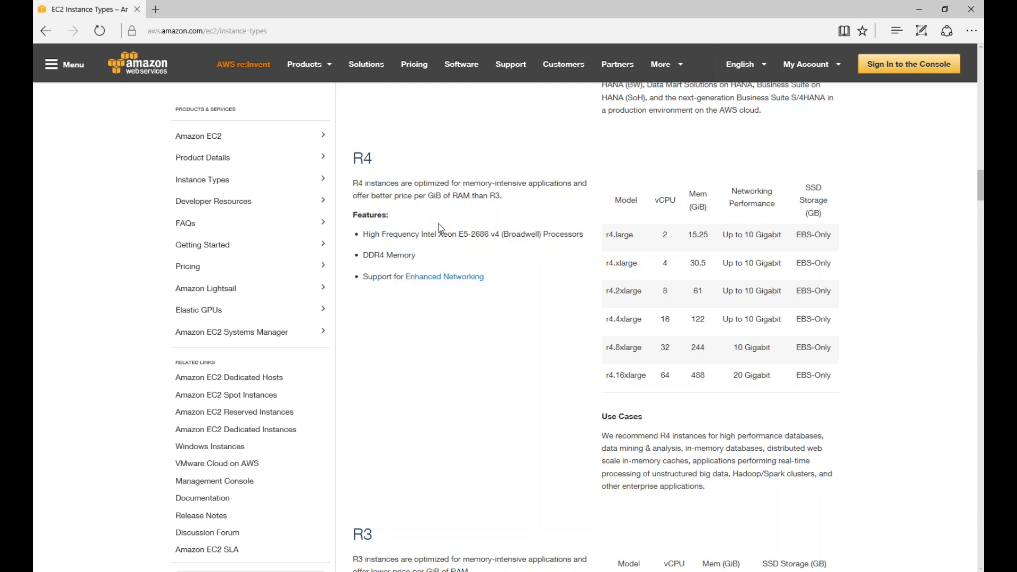
scroll(440, 225, "down", 5)
scroll(444, 233, "down", 5)
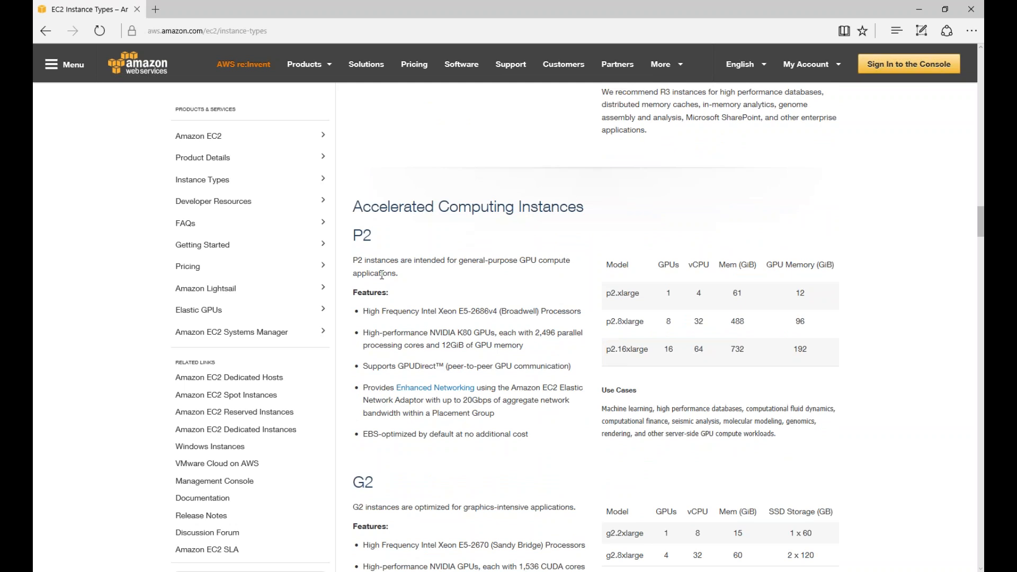
left_click_drag(604, 409, 725, 411)
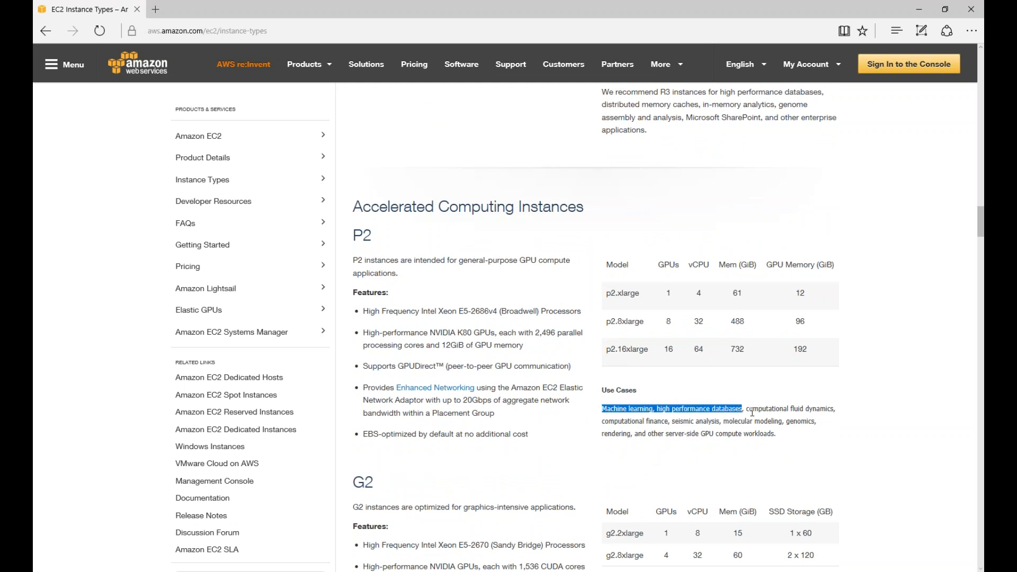
left_click_drag(624, 422, 765, 422)
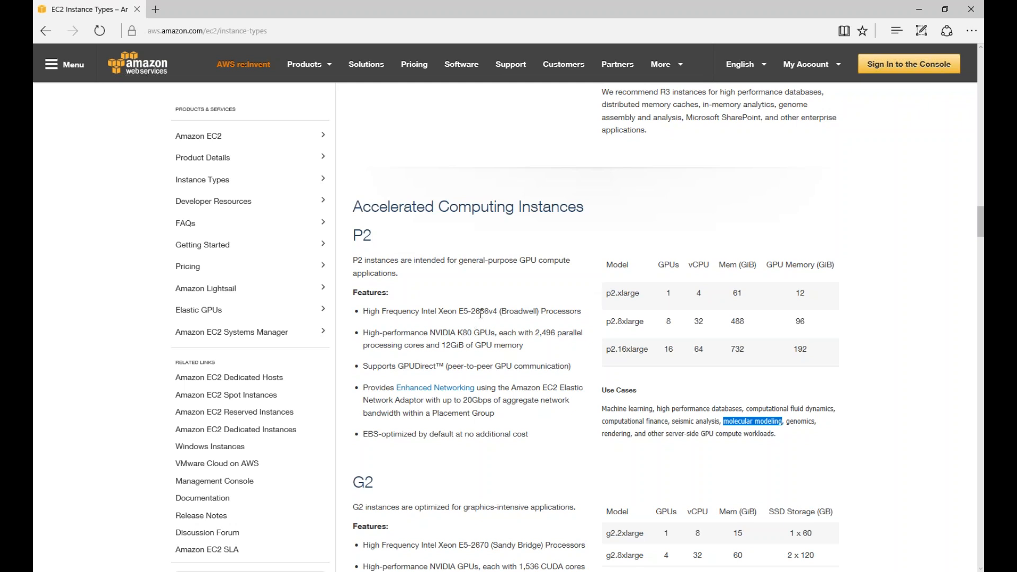
left_click_drag(538, 313, 500, 313)
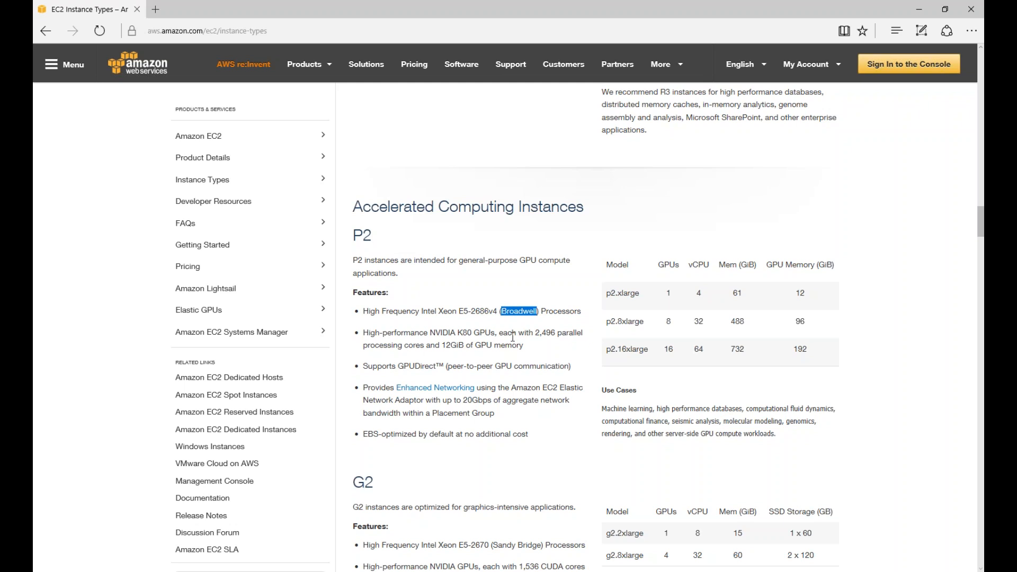
left_click_drag(428, 333, 487, 334)
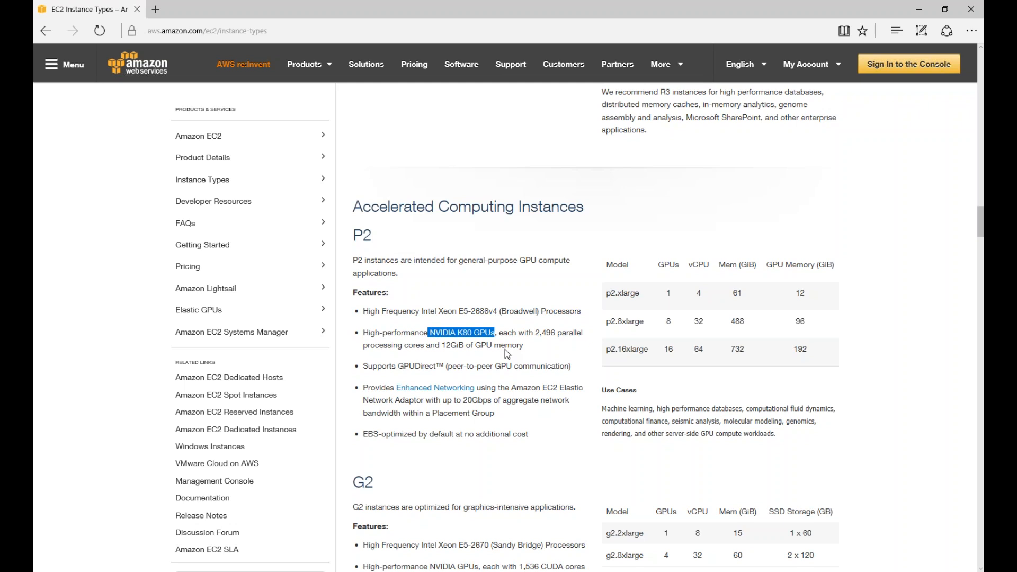
Step: Look over the G2 and F1 families and highlight F1's real-time video processing, search and analysis, and security use cases
scroll(505, 350, "down", 7)
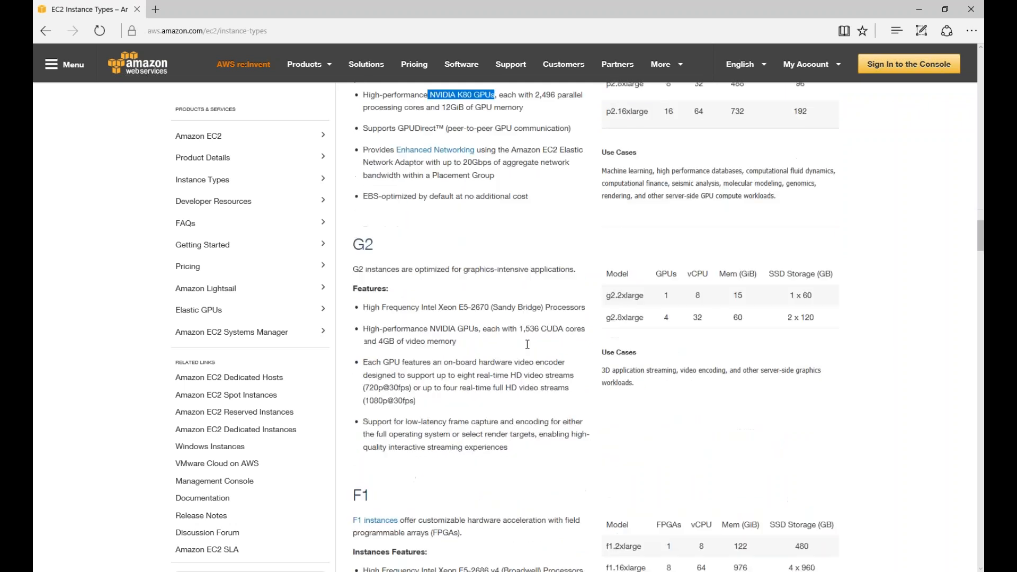
scroll(473, 352, "down", 5)
scroll(472, 352, "up", 2)
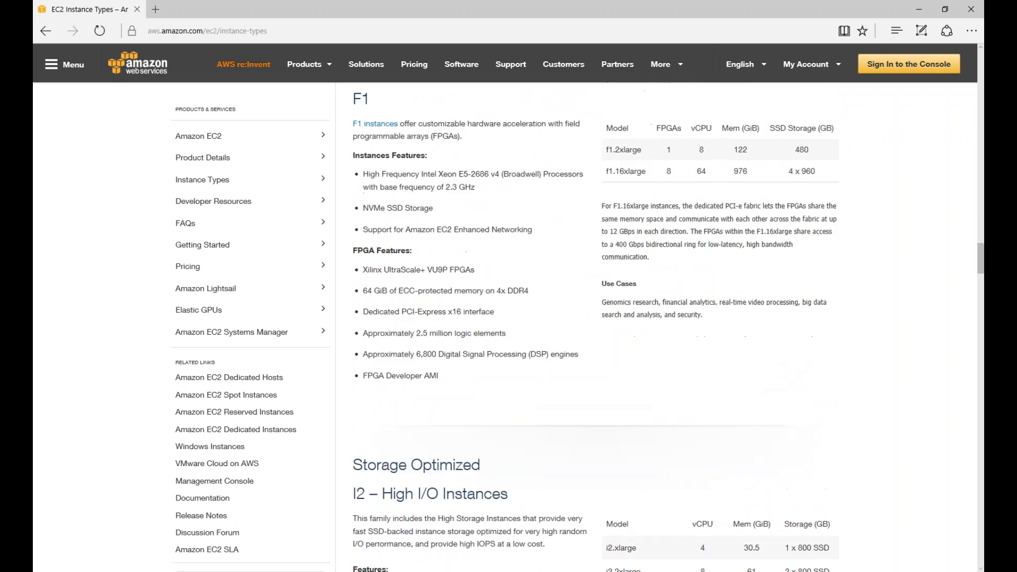
scroll(425, 220, "up", 2)
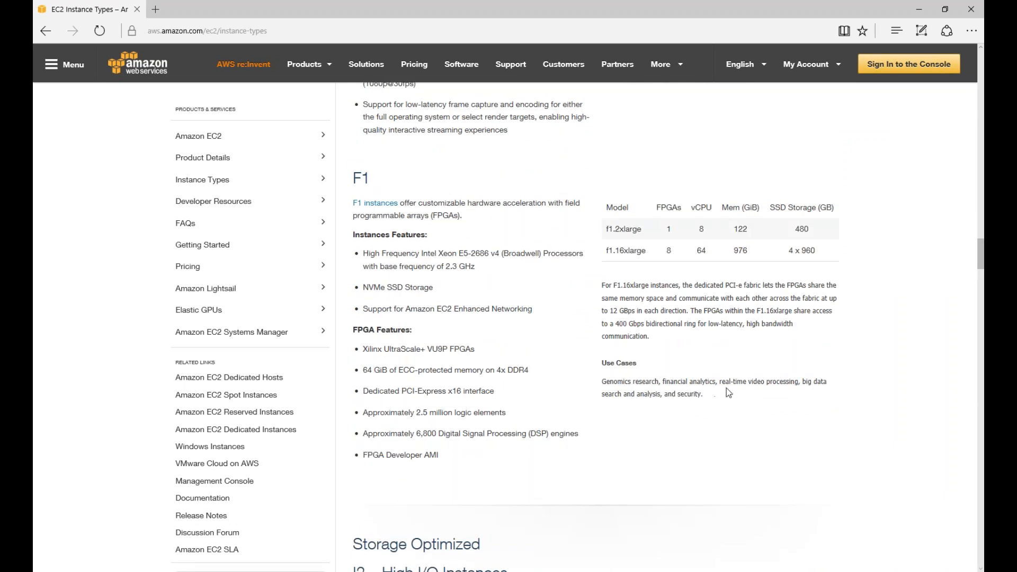
left_click_drag(719, 382, 786, 389)
left_click_drag(602, 394, 696, 397)
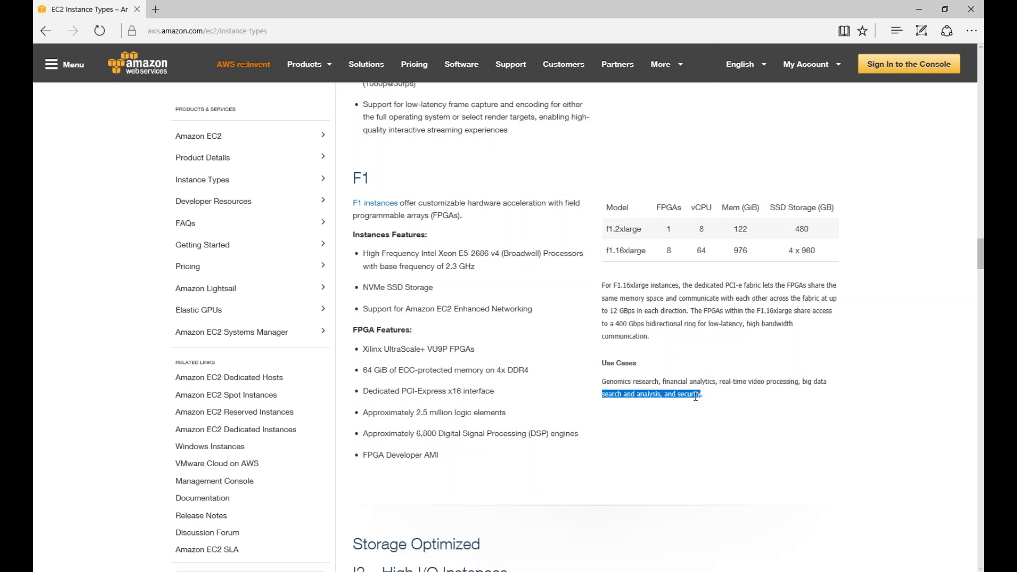
Step: Look through the Storage Optimized I2 and D2 families, and return to the Compute Optimized section
scroll(474, 297, "down", 5)
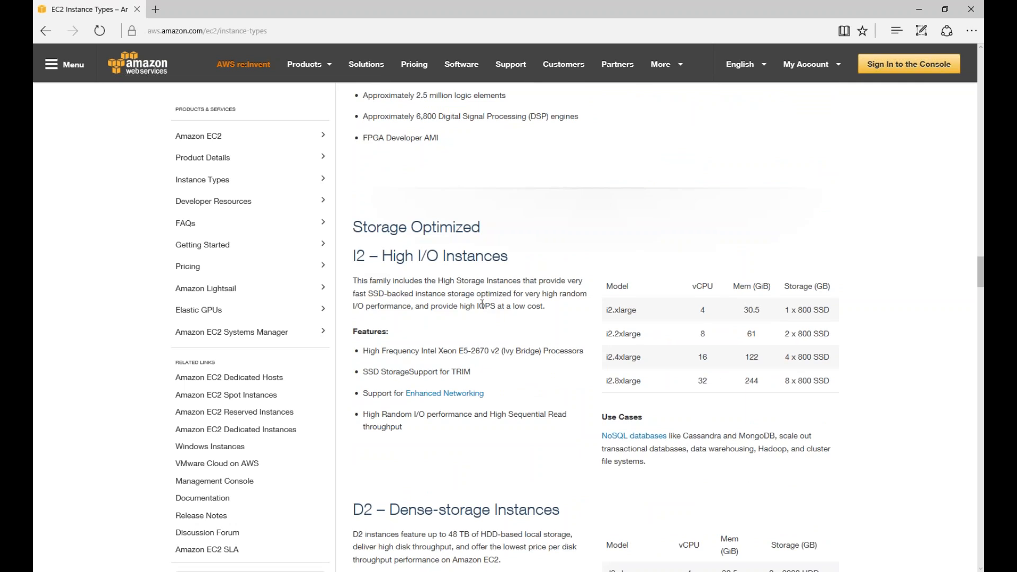
scroll(482, 303, "down", 6)
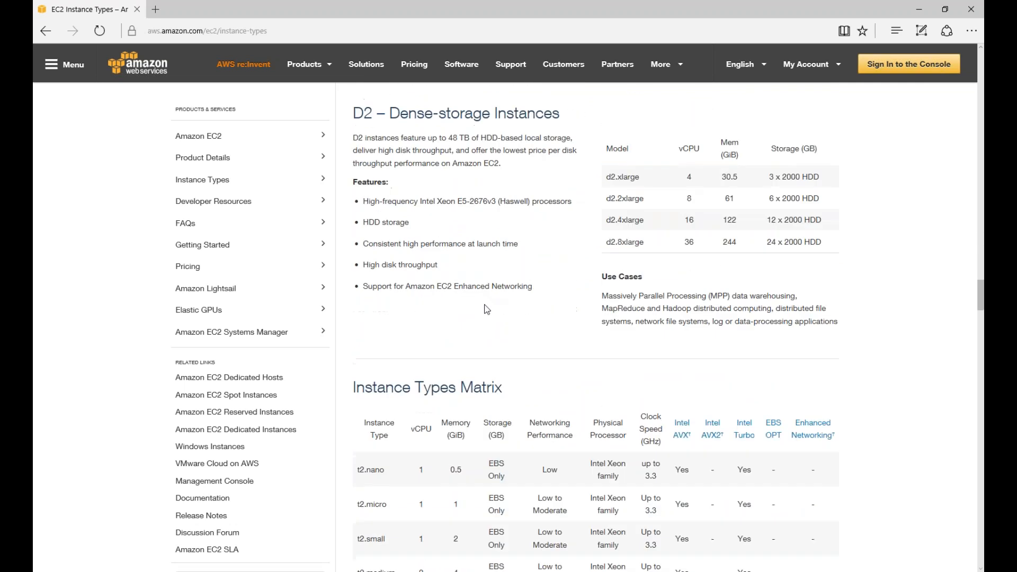
scroll(487, 310, "up", 20)
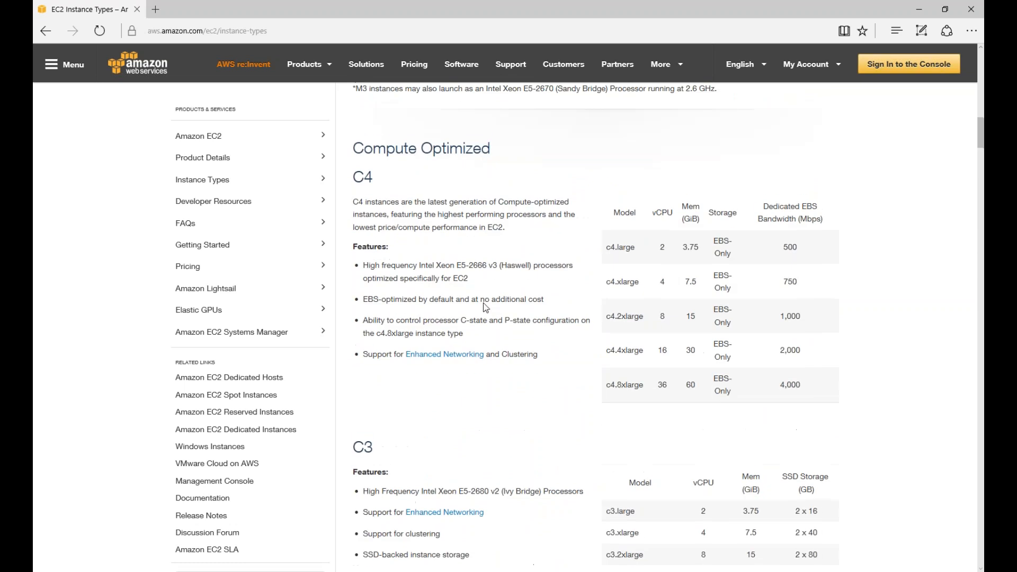
Step: Search the web for "aws instance pricing" in a new tab and open the Amazon EC2 Pricing page
scroll(476, 300, "up", 10)
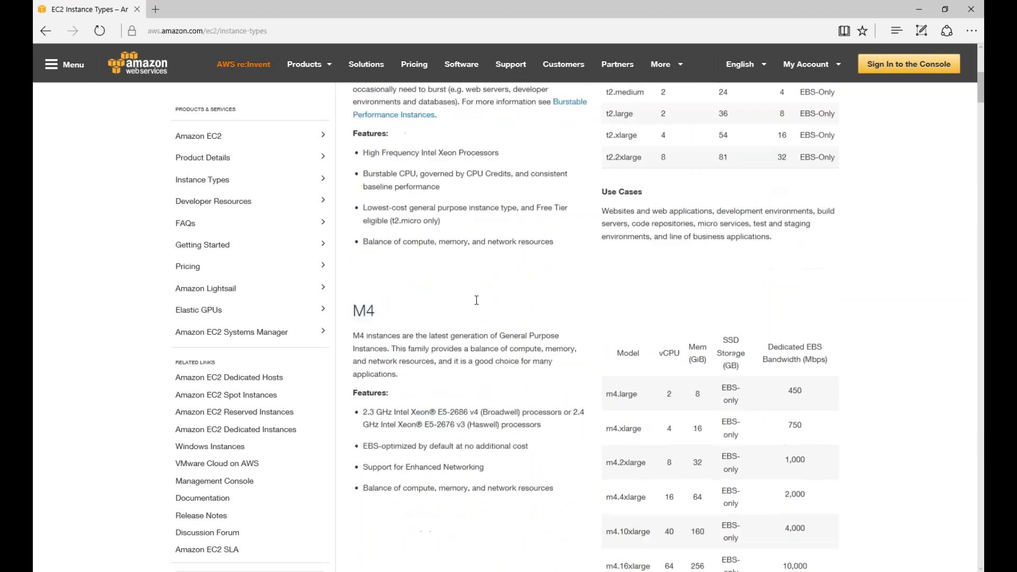
scroll(422, 281, "up", 7)
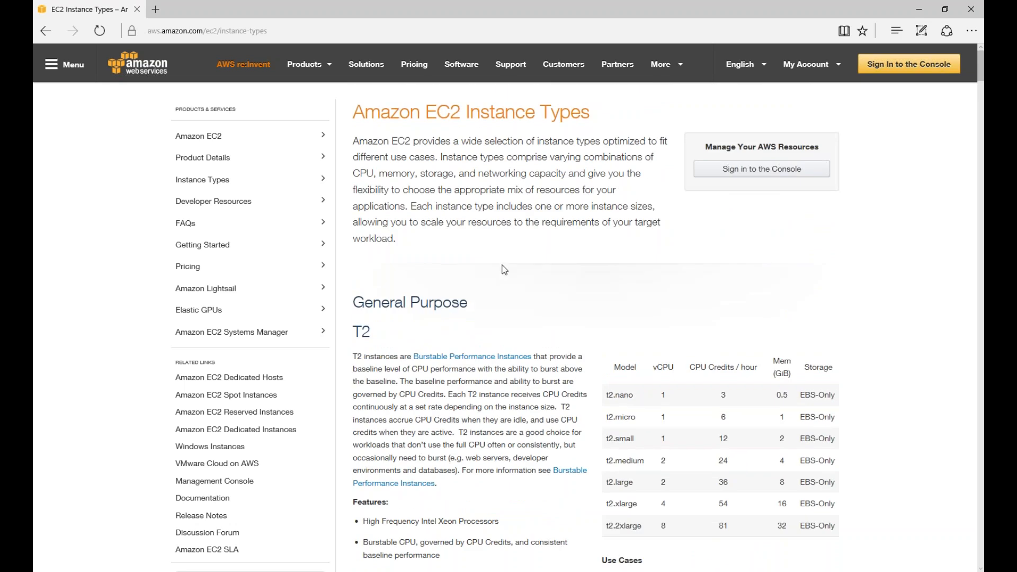
left_click(155, 9)
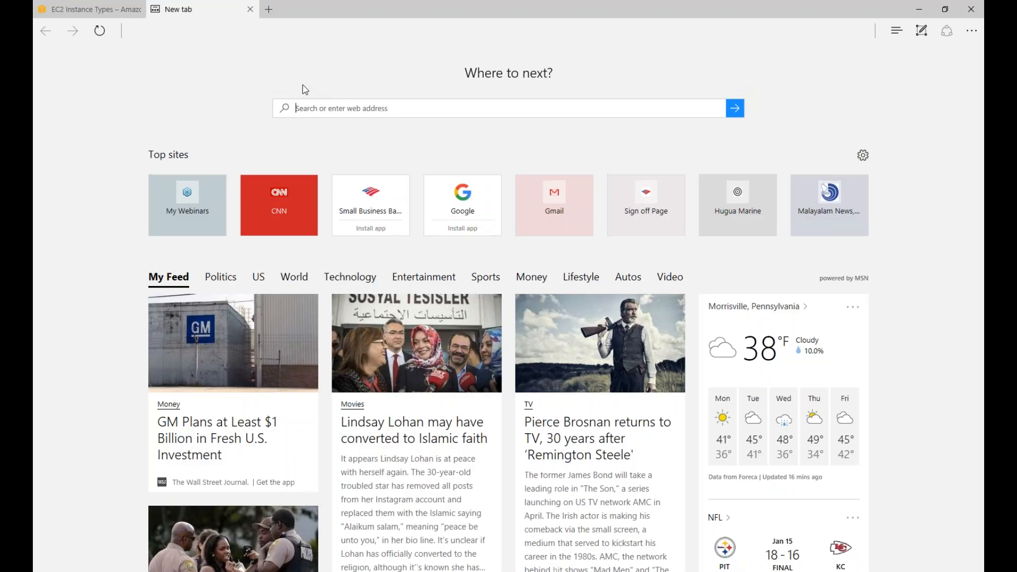
type("aws ")
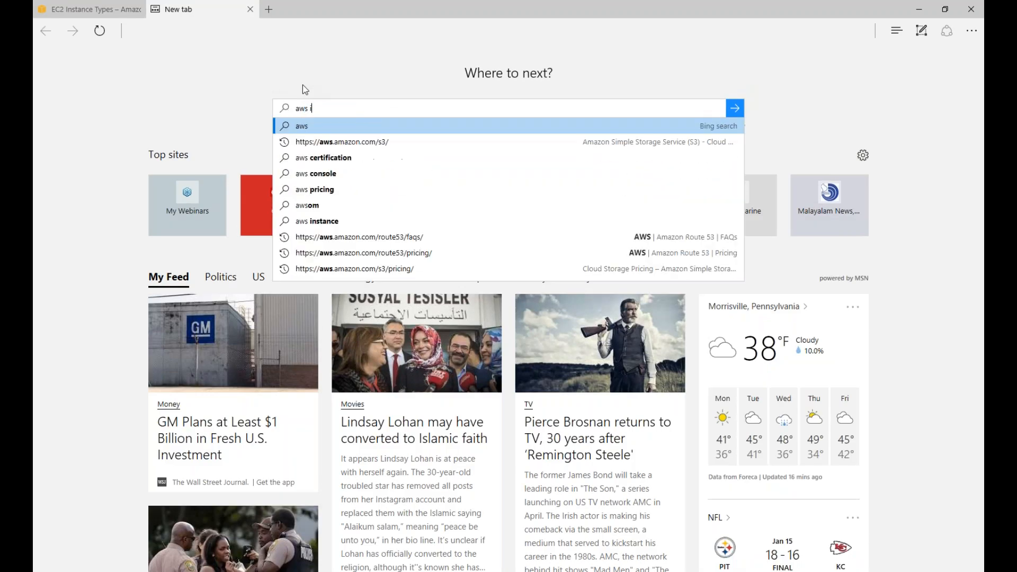
type("instance pricing")
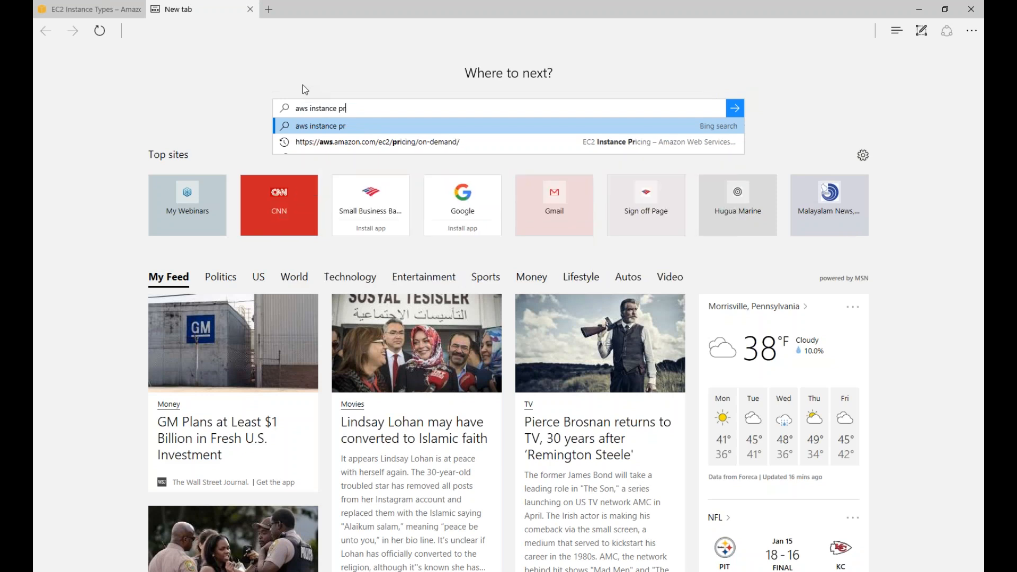
key("Return")
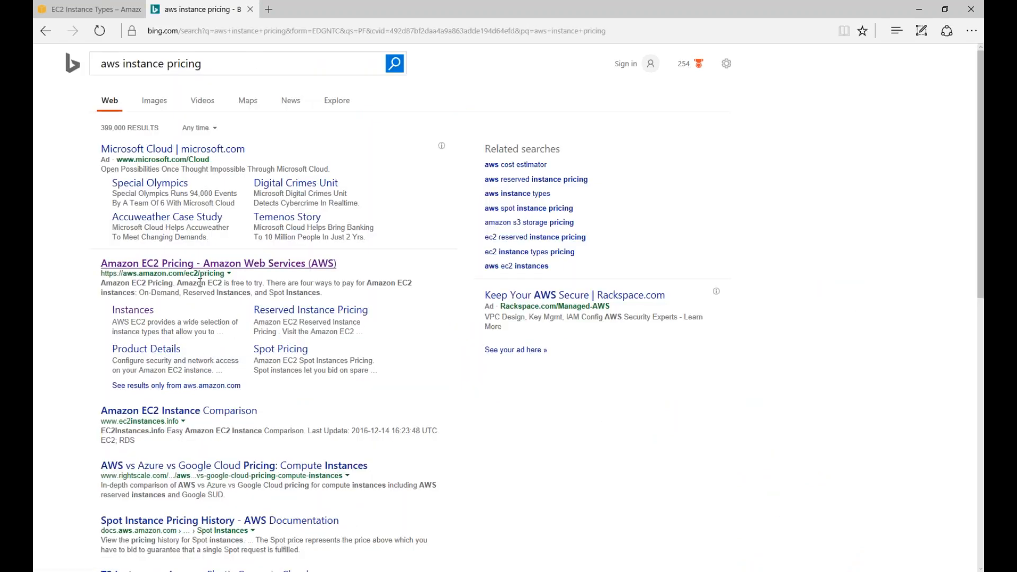
left_click(214, 267)
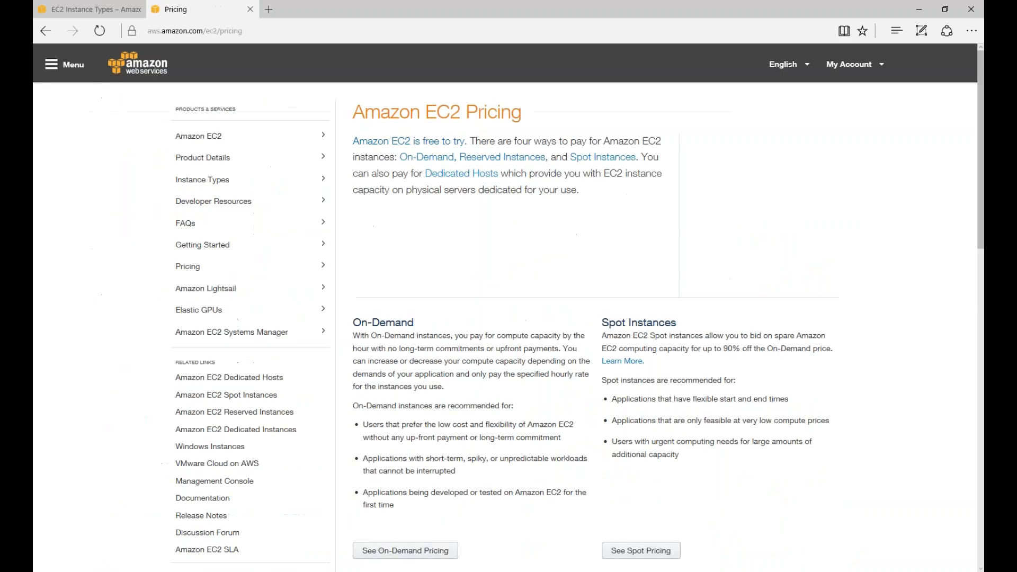
Step: Review the EC2 payment options and highlight the On-Demand wording on hourly payment without long-term commitments
scroll(504, 322, "down", 1)
scroll(504, 322, "up", 1)
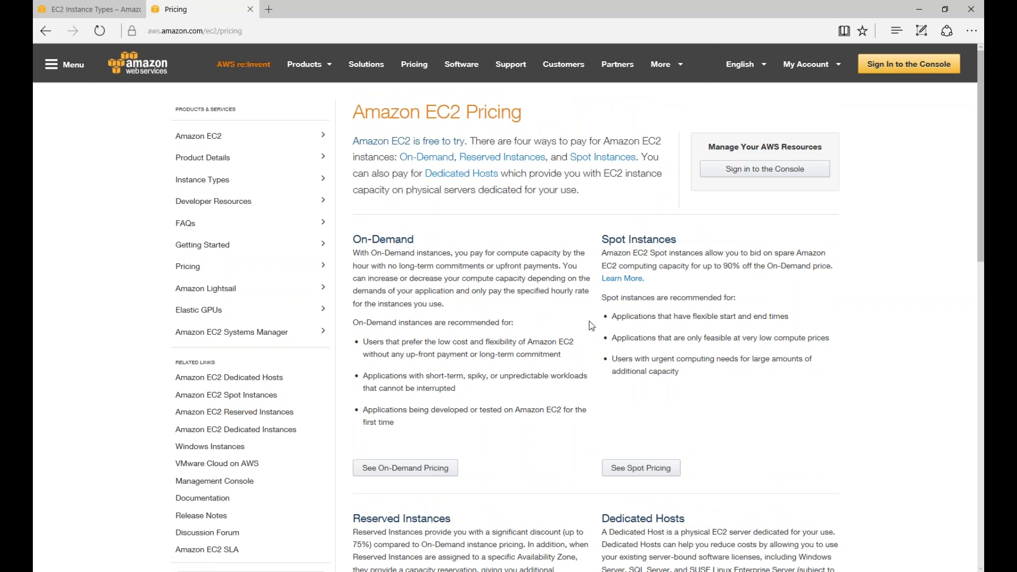
scroll(638, 355, "down", 2)
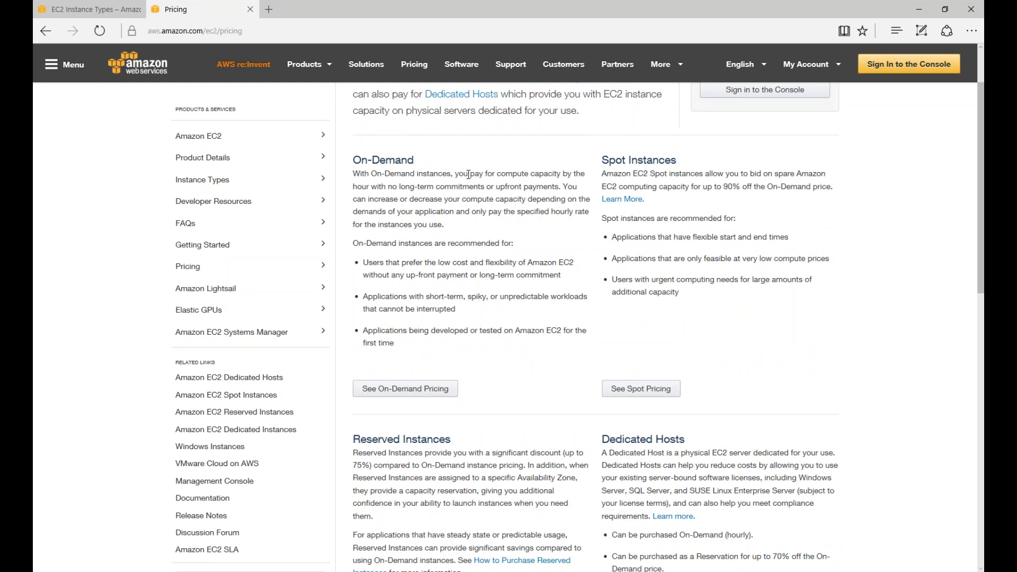
left_click_drag(456, 175, 561, 186)
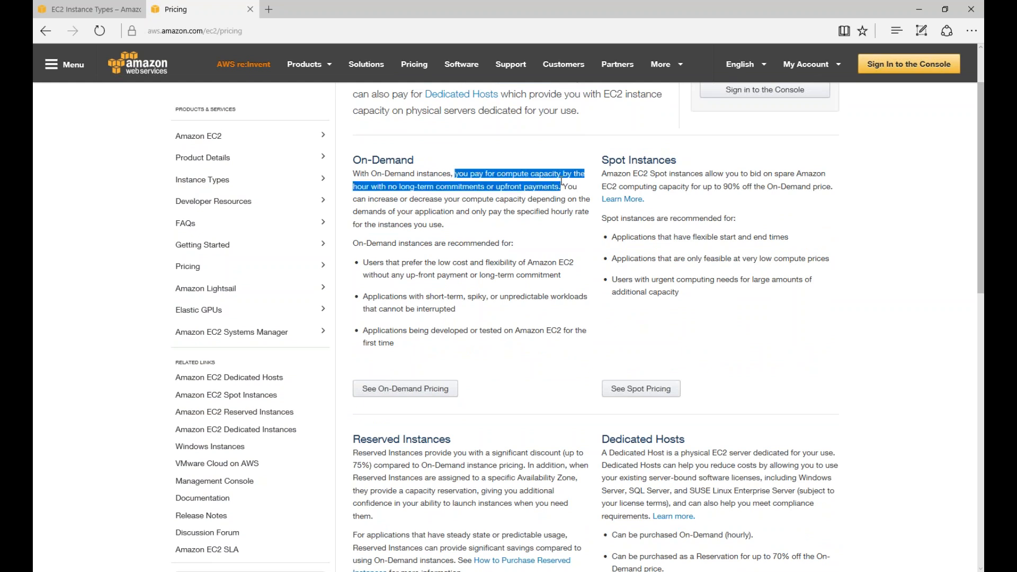
left_click(380, 190)
left_click_drag(357, 187, 486, 187)
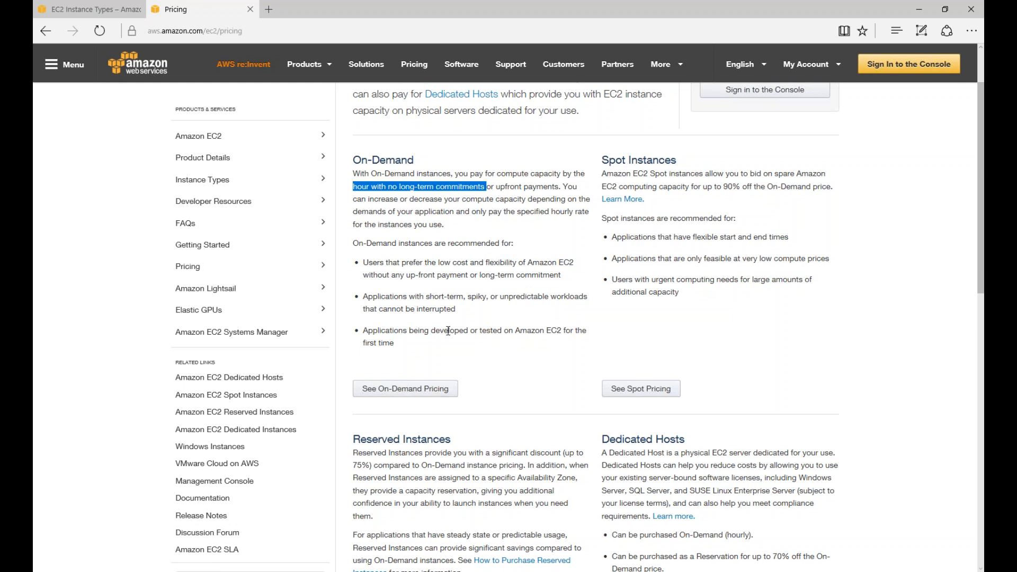
Step: Open the On-Demand pricing page and display the Windows instance rates
scroll(433, 328, "down", 2)
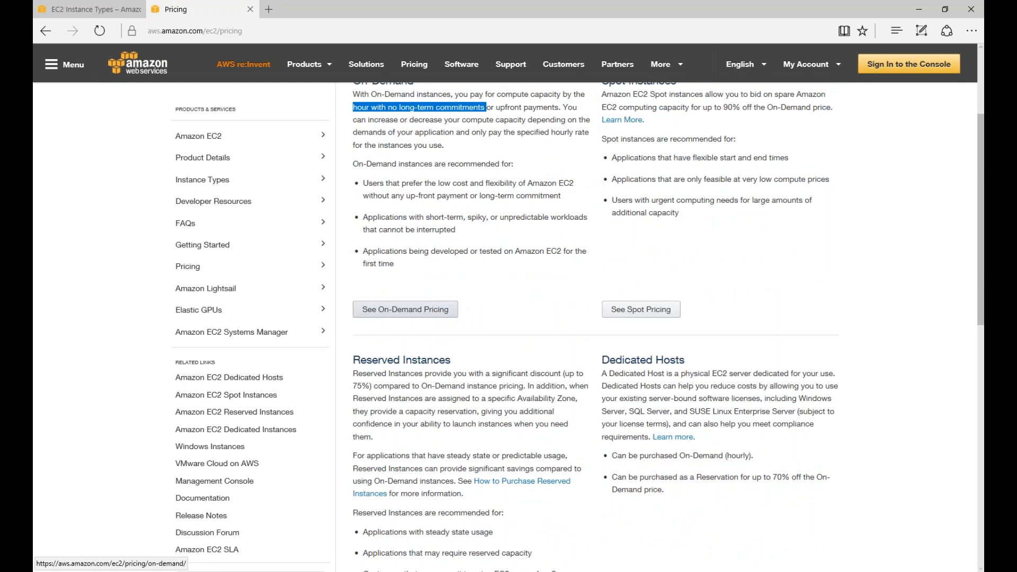
left_click(432, 310)
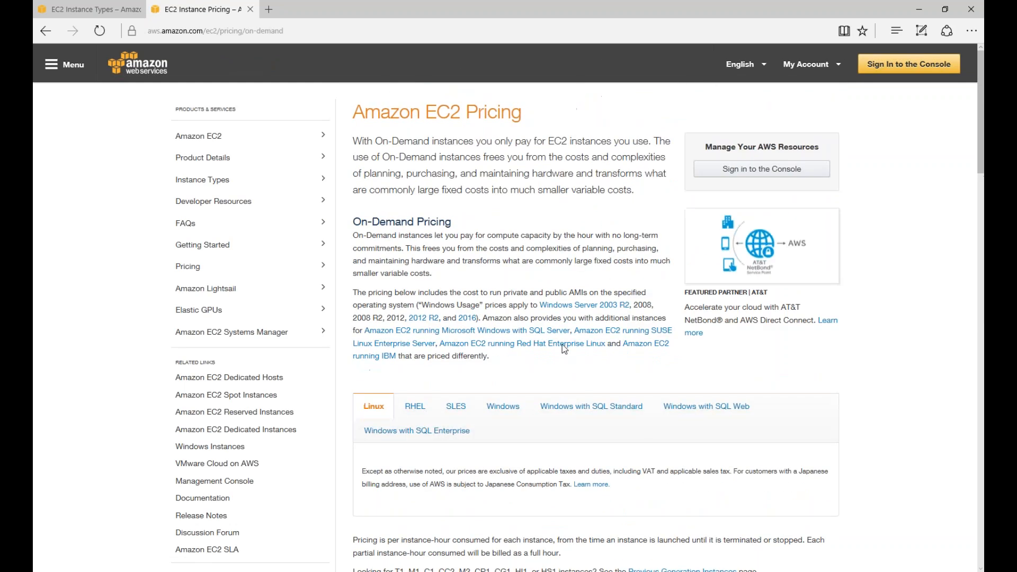
scroll(555, 358, "down", 3)
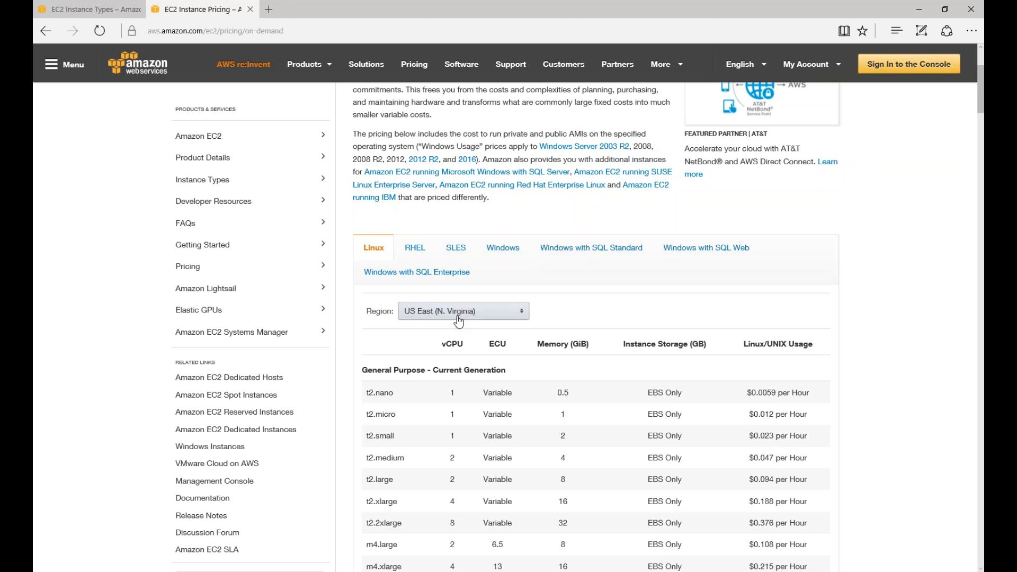
scroll(540, 301, "down", 1)
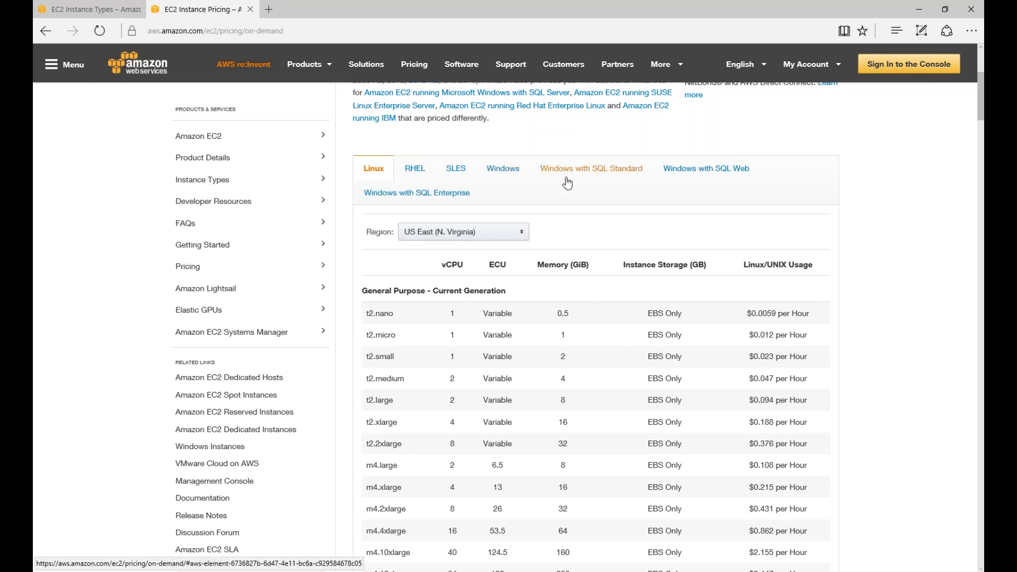
left_click(506, 175)
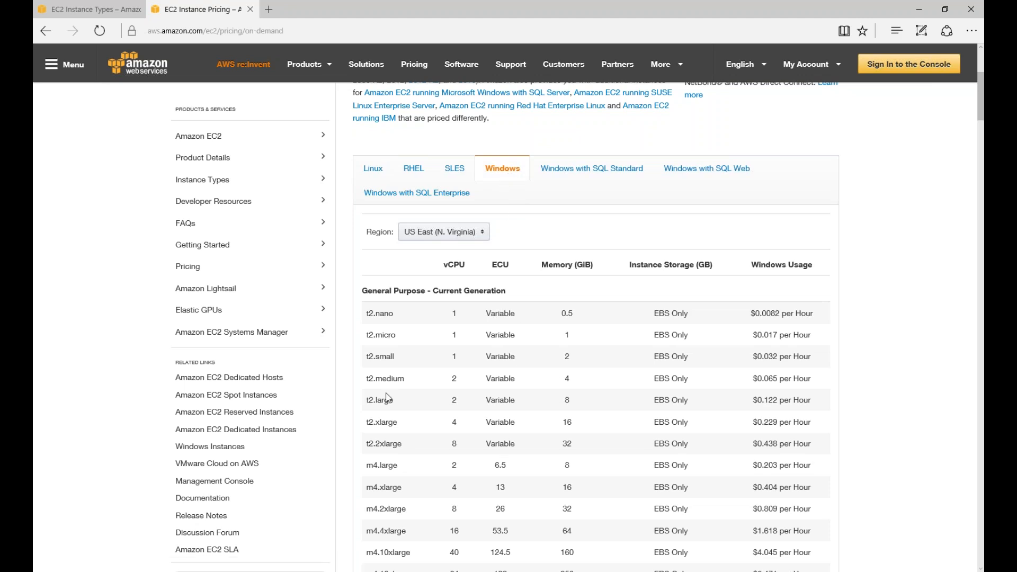
Step: Highlight the t2.small model's name, vCPU count, memory and hourly Windows price in the pricing table
left_click_drag(366, 358, 394, 358)
double_click(454, 357)
double_click(566, 358)
left_click_drag(751, 357, 823, 374)
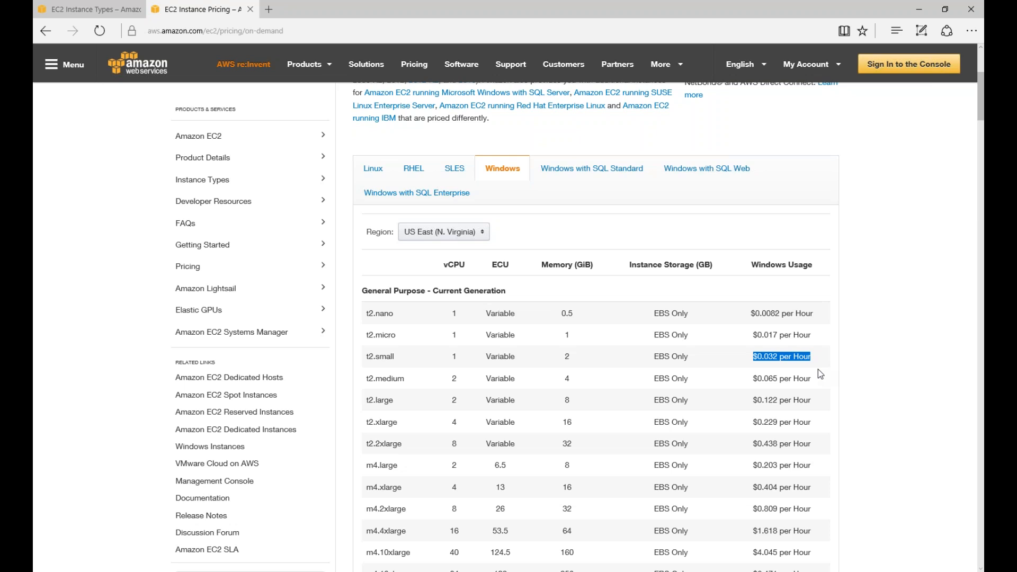
left_click(774, 361)
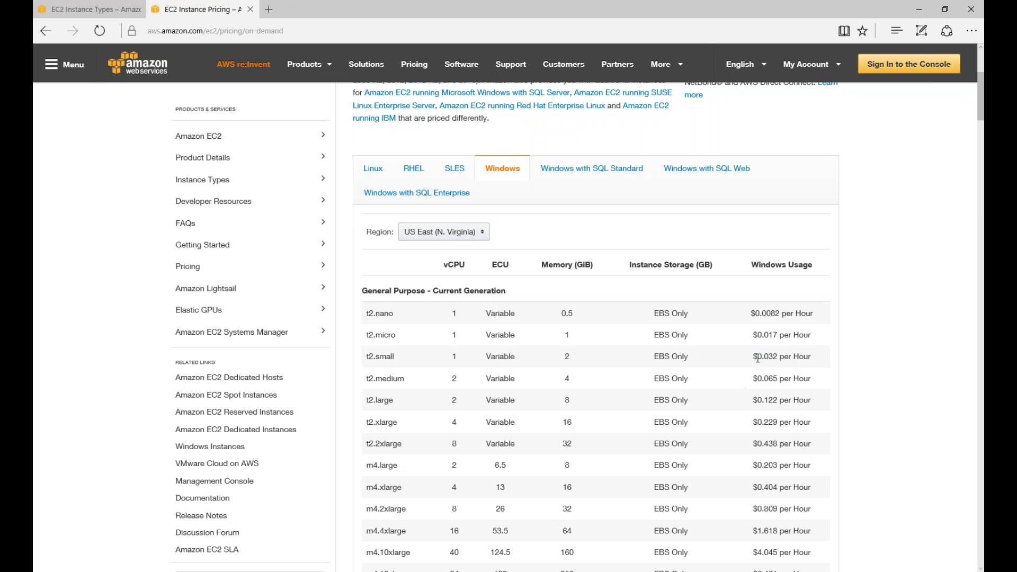
left_click_drag(757, 357, 811, 357)
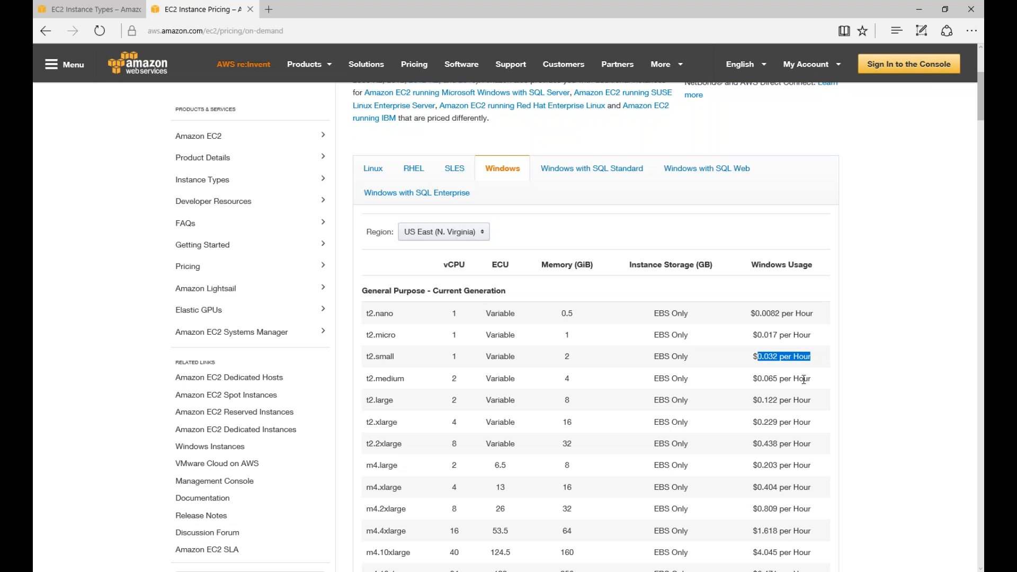
Step: Highlight the m4.16xlarge model's name, memory, hourly price and vCPU count in the General Purpose table
scroll(804, 379, "down", 6)
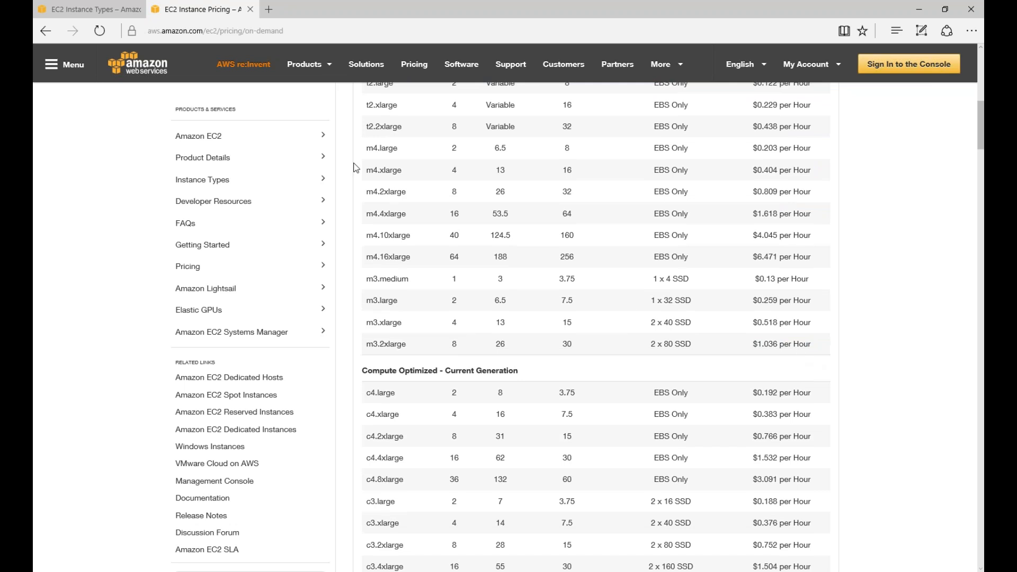
left_click_drag(368, 256, 488, 263)
left_click_drag(575, 257, 557, 260)
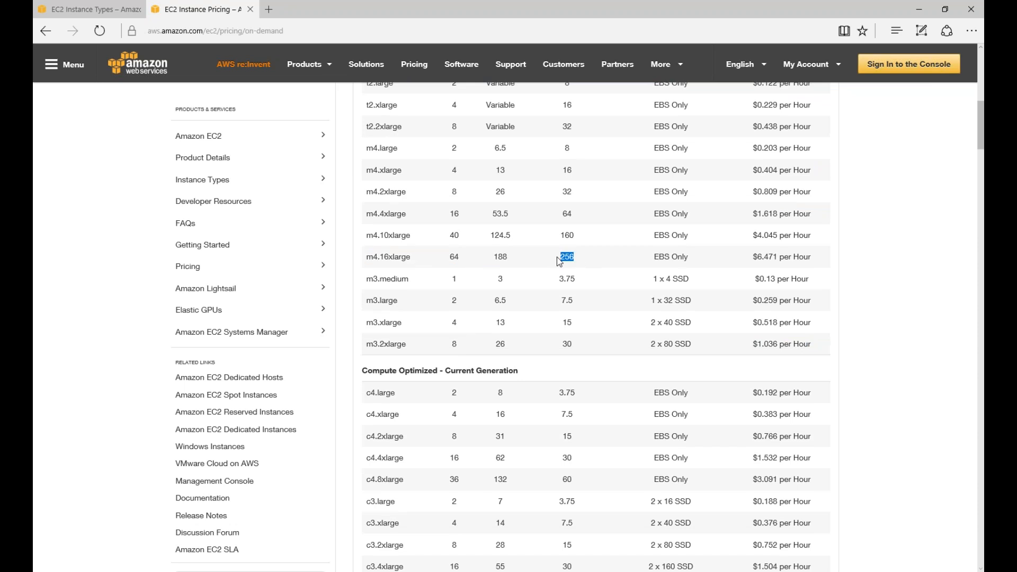
left_click(754, 260)
left_click_drag(755, 259, 802, 262)
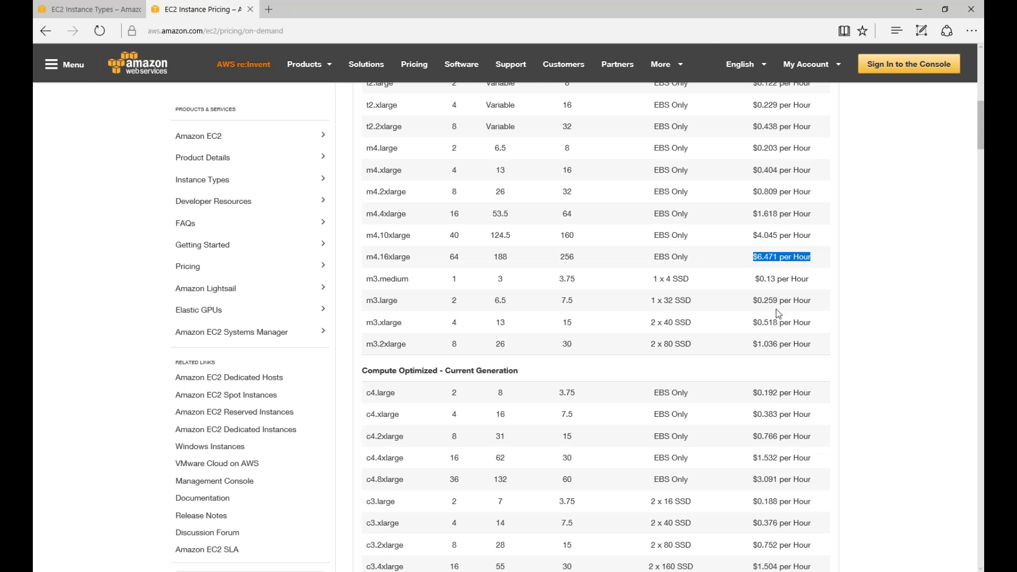
left_click_drag(575, 257, 569, 257)
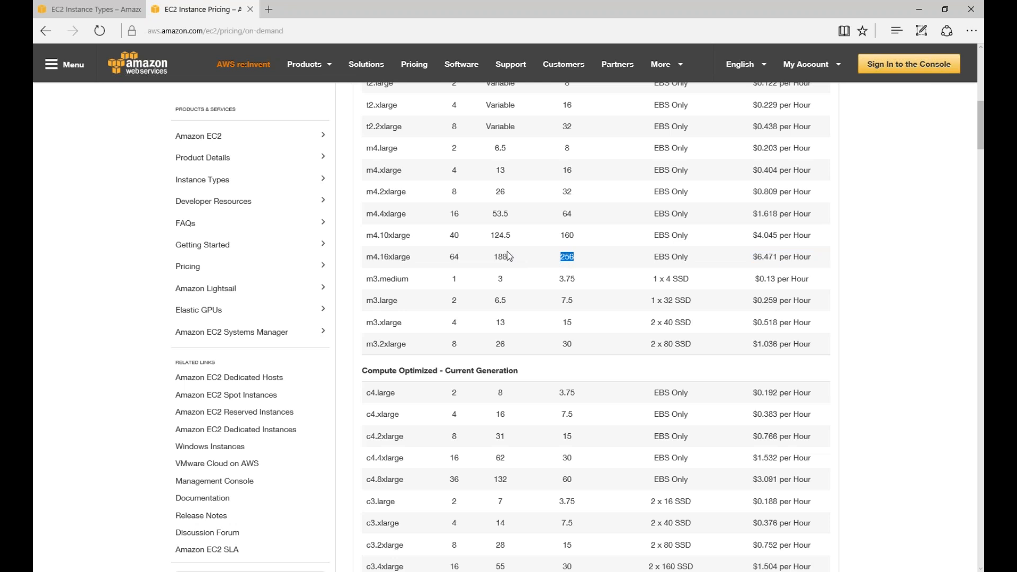
left_click_drag(464, 259, 452, 264)
Step: Browse the remaining instance families and highlight the i2.8xlarge hourly price under Storage Optimized
scroll(416, 266, "up", 5)
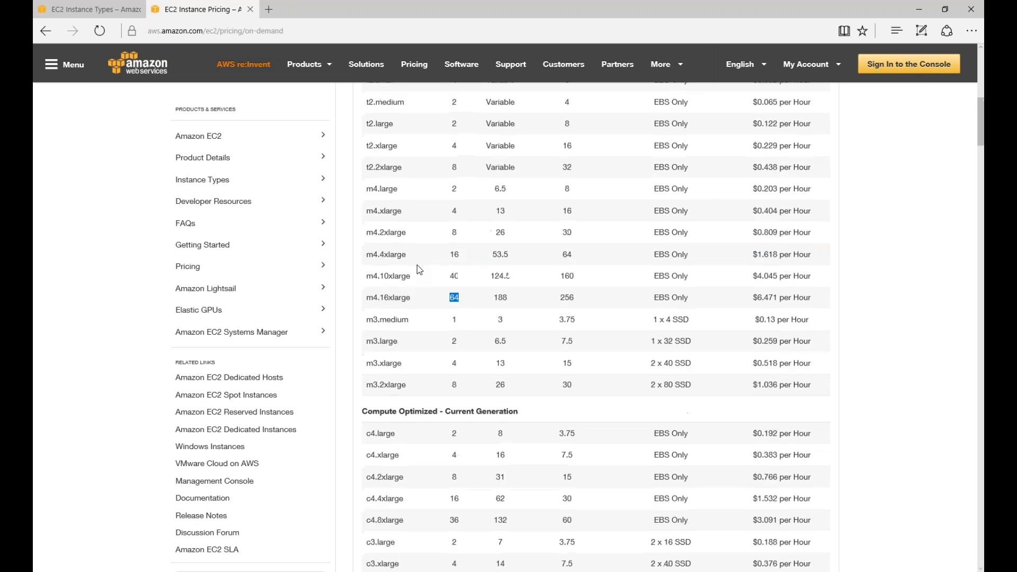
scroll(419, 266, "down", 8)
scroll(423, 265, "down", 10)
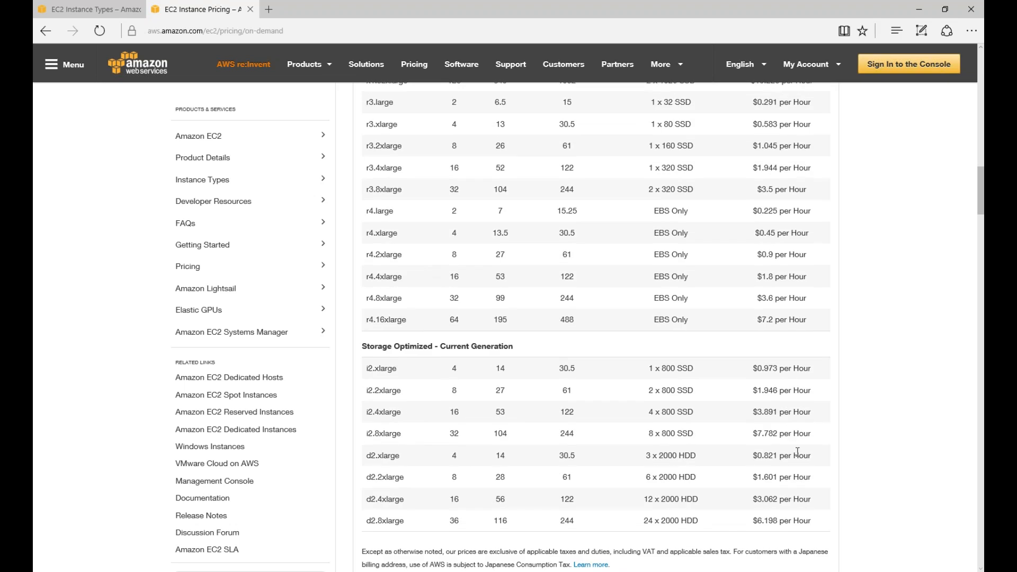
scroll(772, 435, "down", 3)
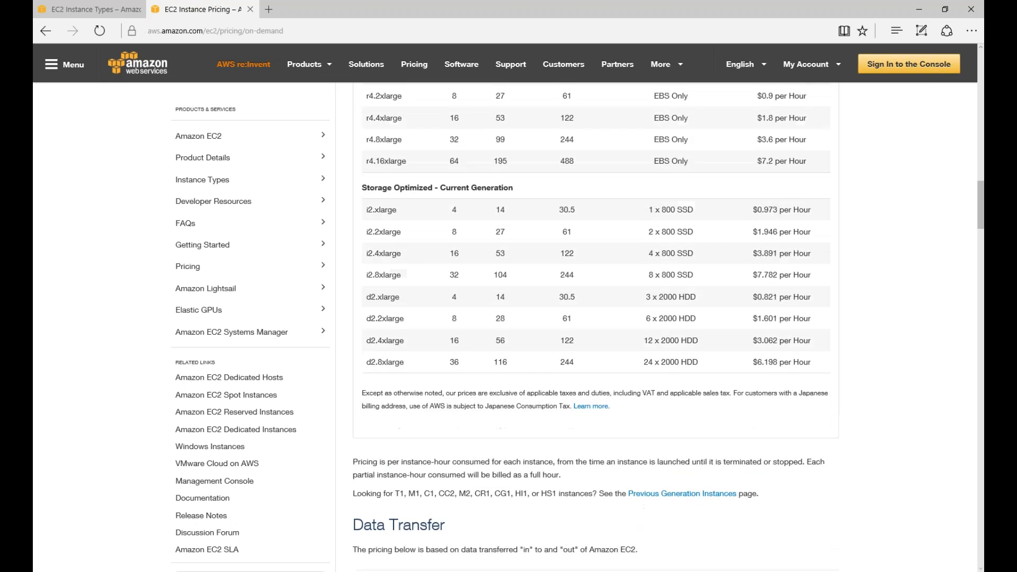
scroll(776, 437, "up", 2)
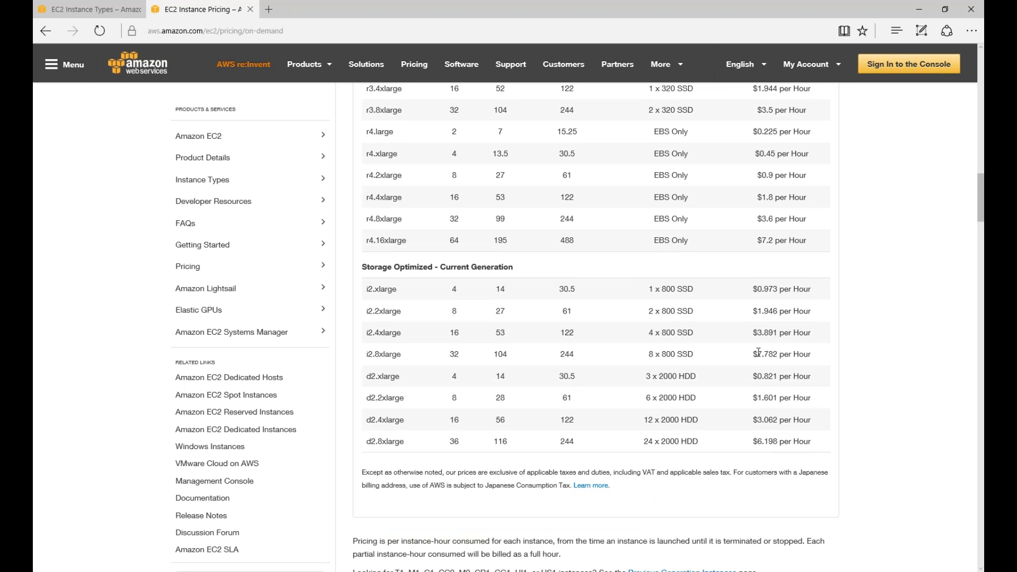
left_click_drag(753, 353, 809, 354)
Step: Highlight the x1.32xlarge model's hourly price, memory and vCPU count under Memory Optimized
scroll(782, 363, "up", 3)
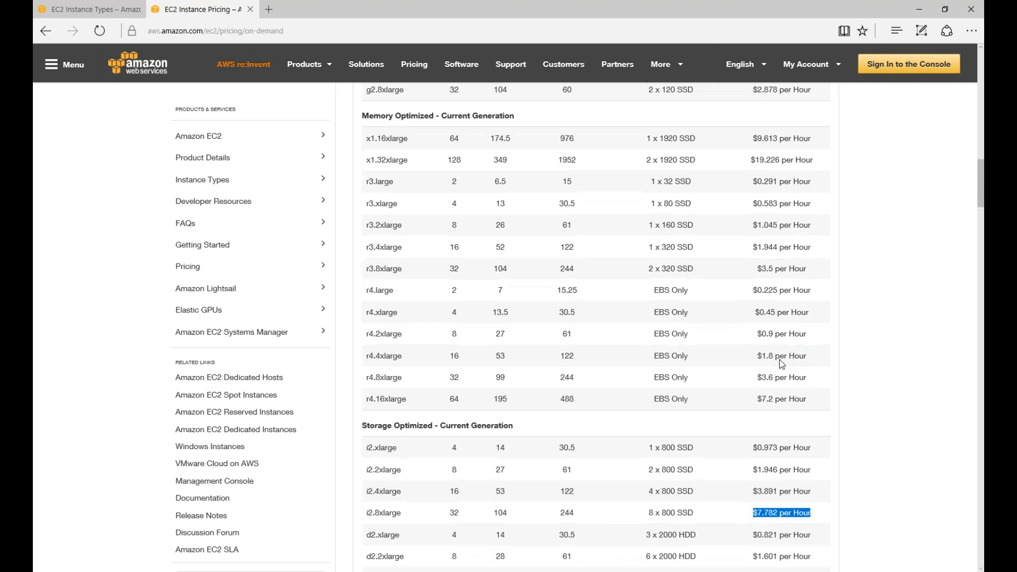
left_click_drag(749, 160, 820, 171)
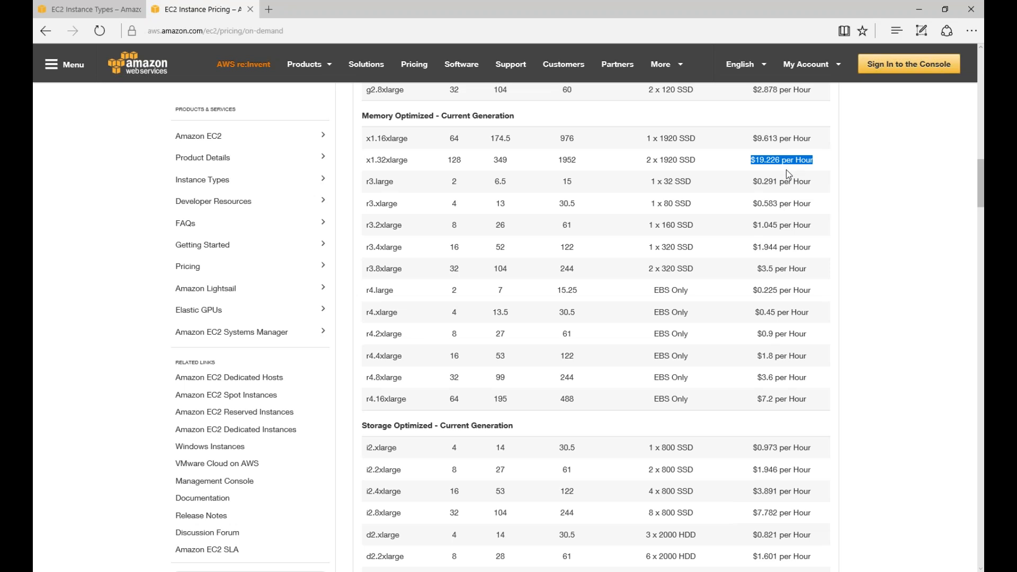
left_click_drag(556, 159, 578, 160)
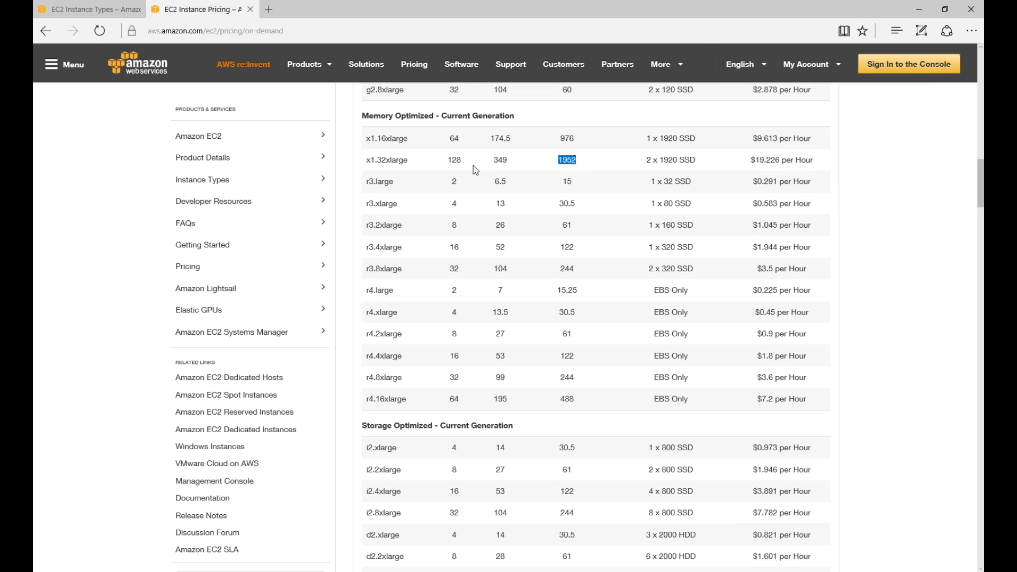
left_click_drag(463, 160, 447, 160)
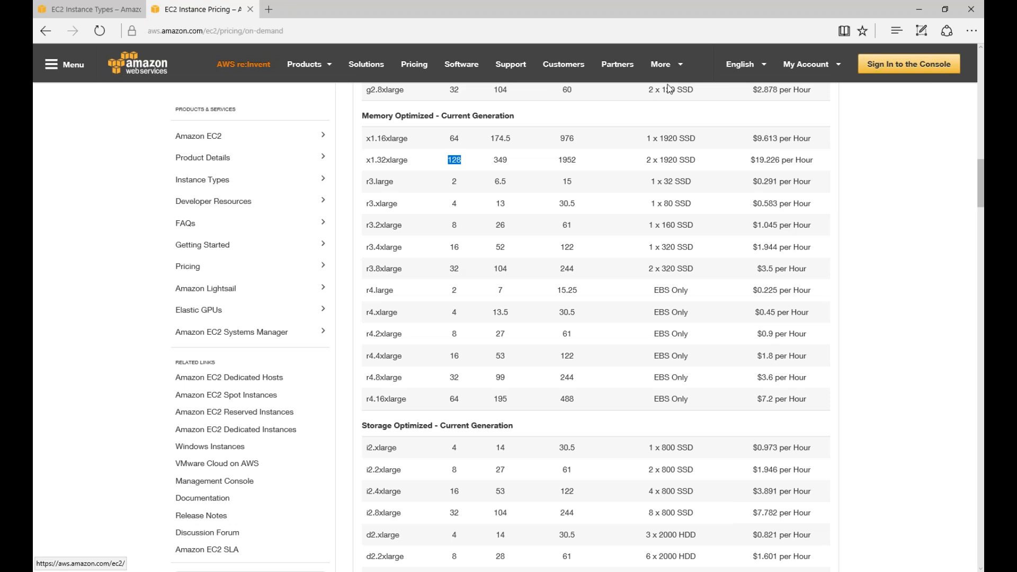
Step: Open Calculator and multiply 20 by 24 to estimate the daily cost of the x1.32xlarge instance
key("super+x")
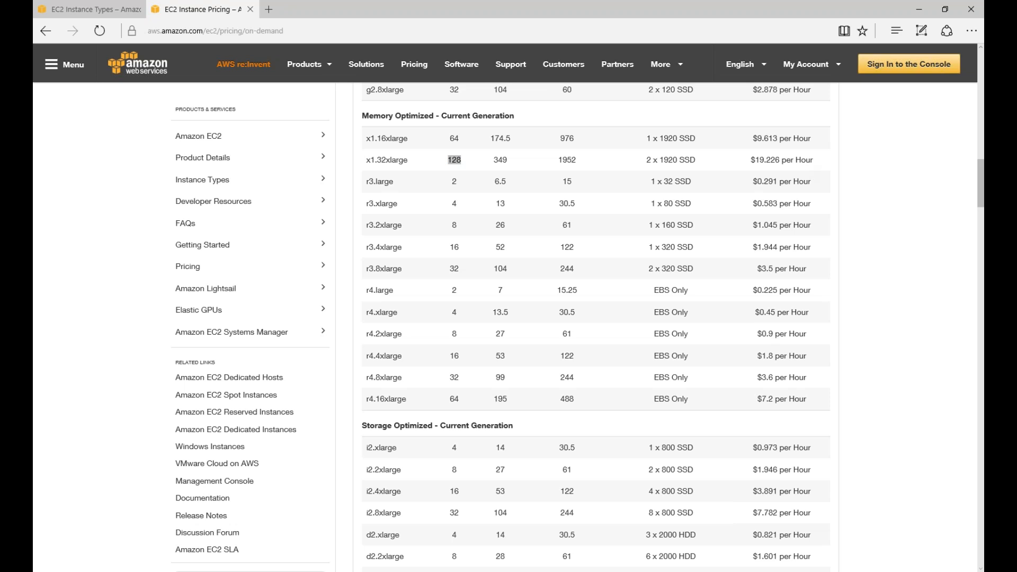
left_click(82, 529)
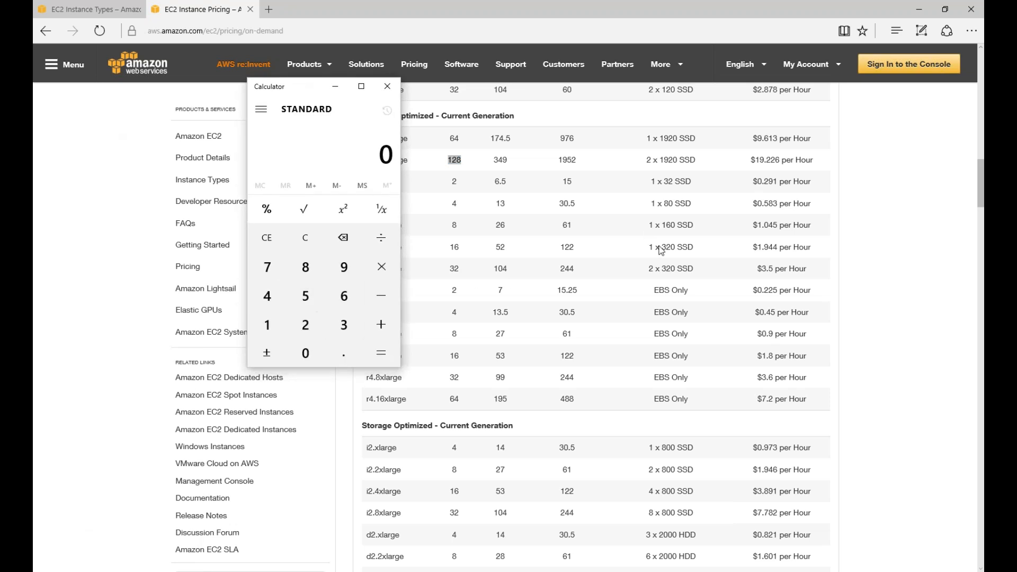
left_click(309, 326)
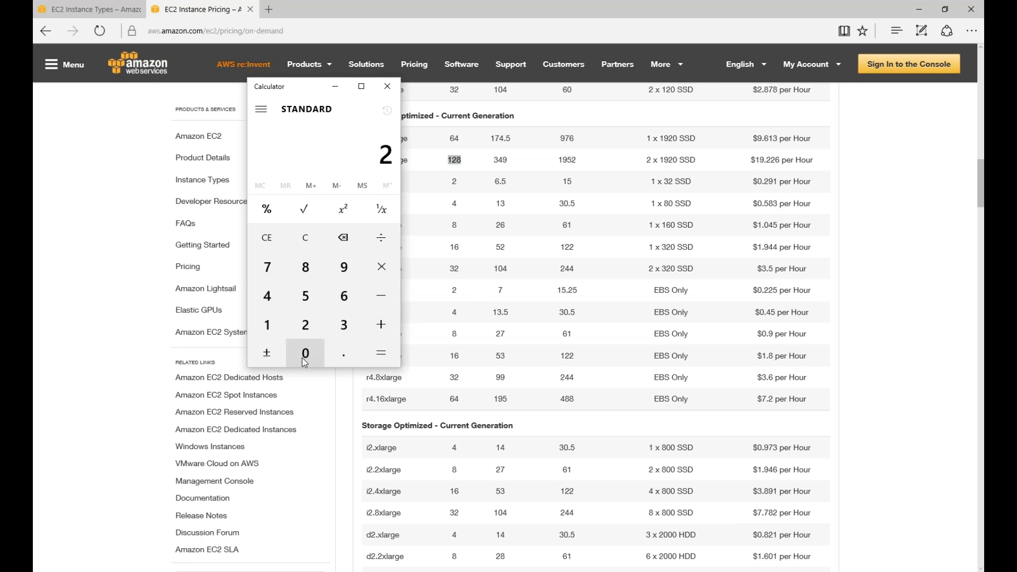
left_click(305, 353)
left_click(382, 267)
left_click(306, 324)
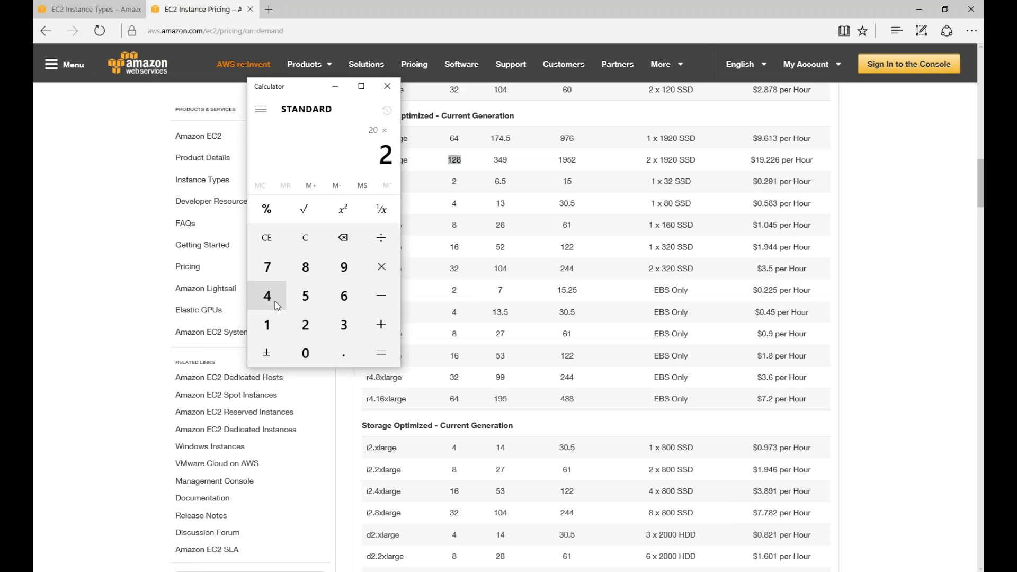
left_click(273, 298)
left_click(379, 352)
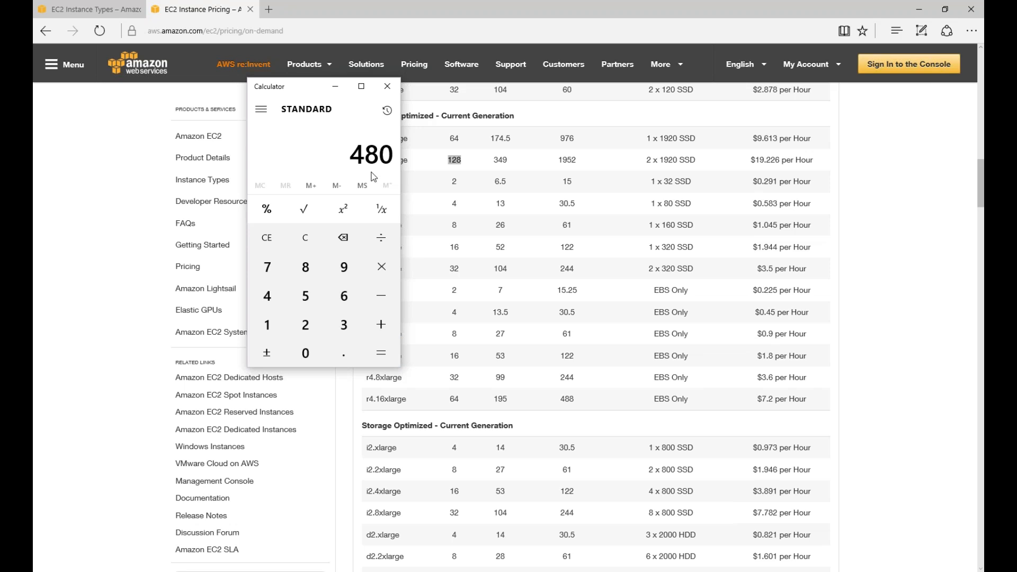
Step: Multiply the daily cost by 365 to estimate the instance's yearly cost
left_click(384, 268)
left_click(345, 330)
left_click(344, 296)
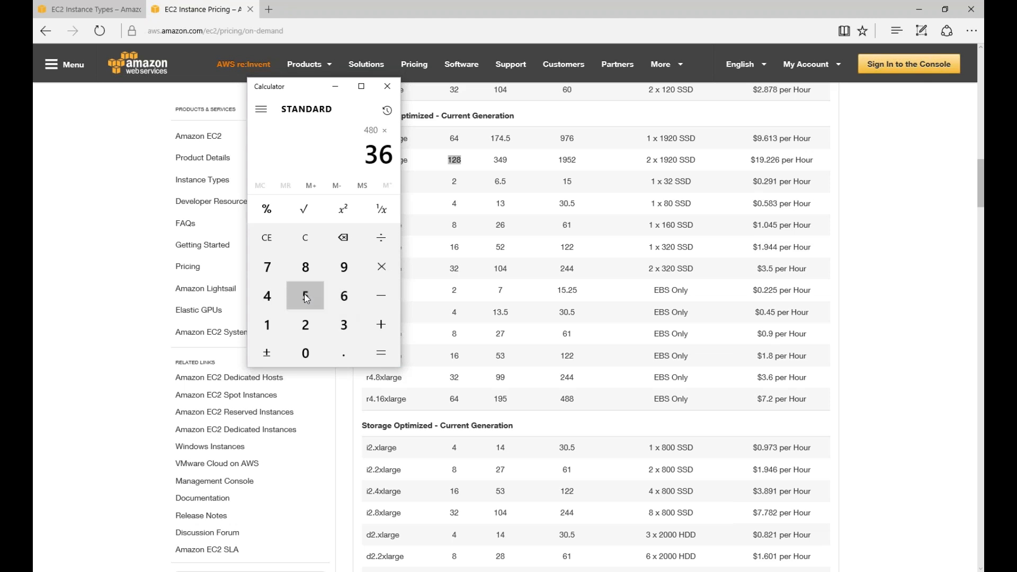
left_click(305, 295)
left_click(381, 353)
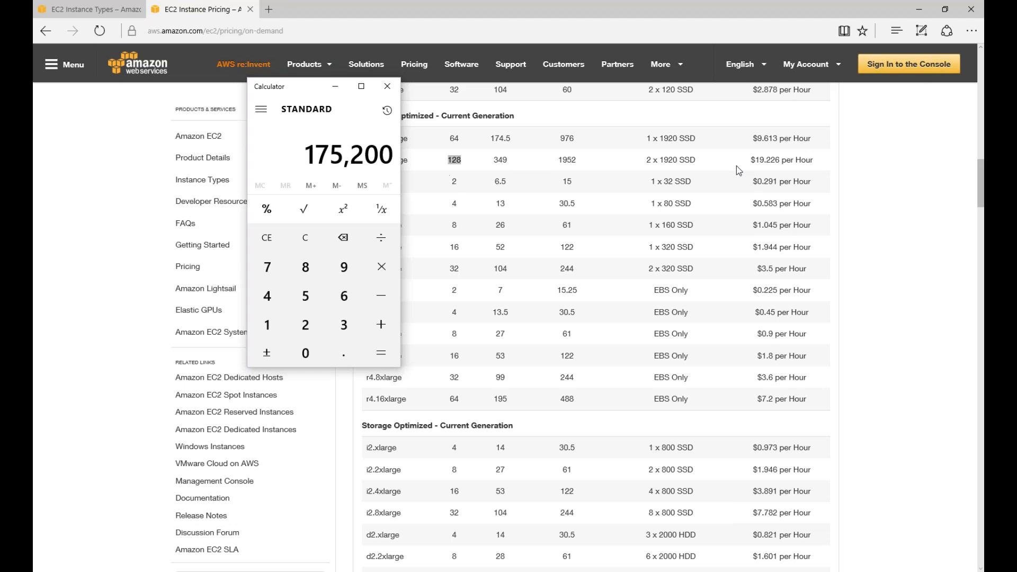
Step: Highlight the x1.32xlarge hourly price in the Memory Optimized table and return to the start of the pricing page
left_click_drag(755, 160, 798, 160)
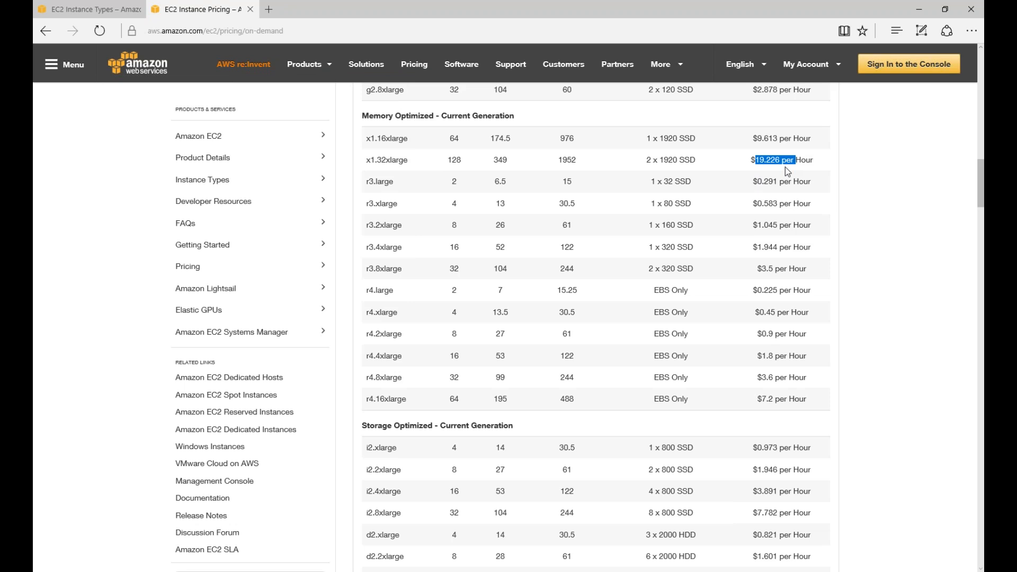
left_click_drag(750, 161, 804, 163)
scroll(450, 115, "up", 20)
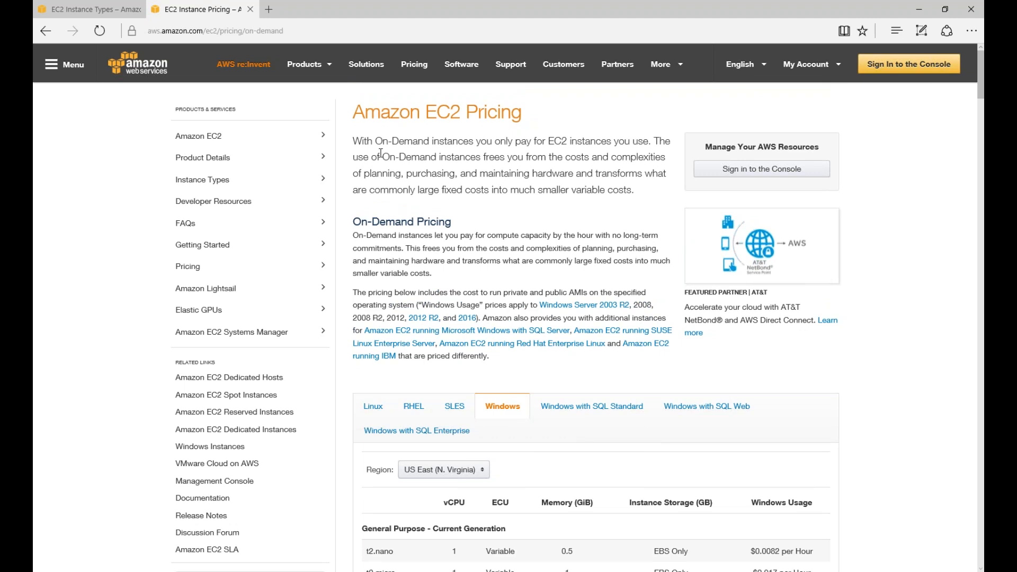
Step: Switch to the EC2 Instance Types page, then minimize the browser and close Calculator to return to the EC2 launch wizard
left_click(90, 9)
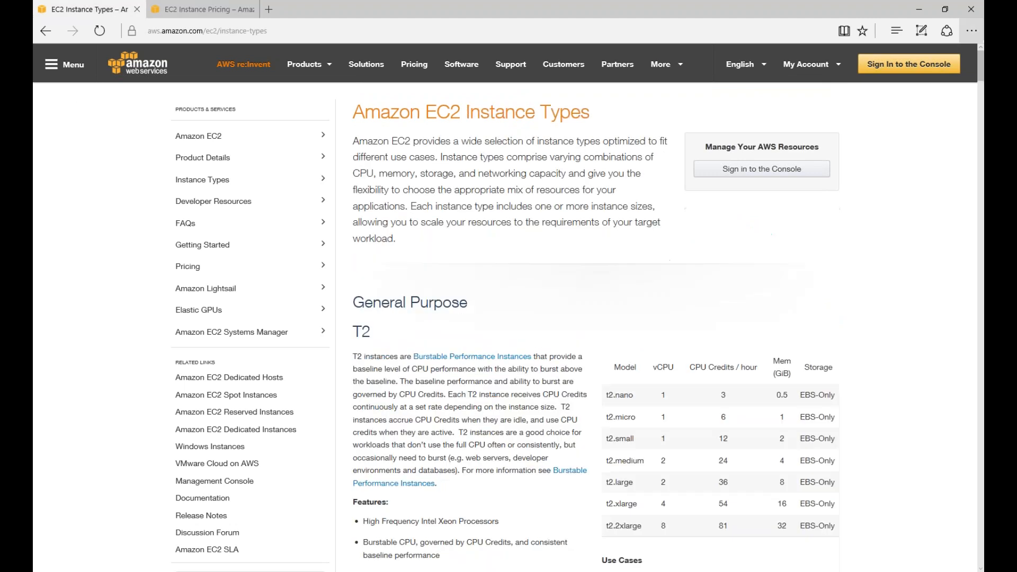
left_click(923, 16)
left_click(387, 88)
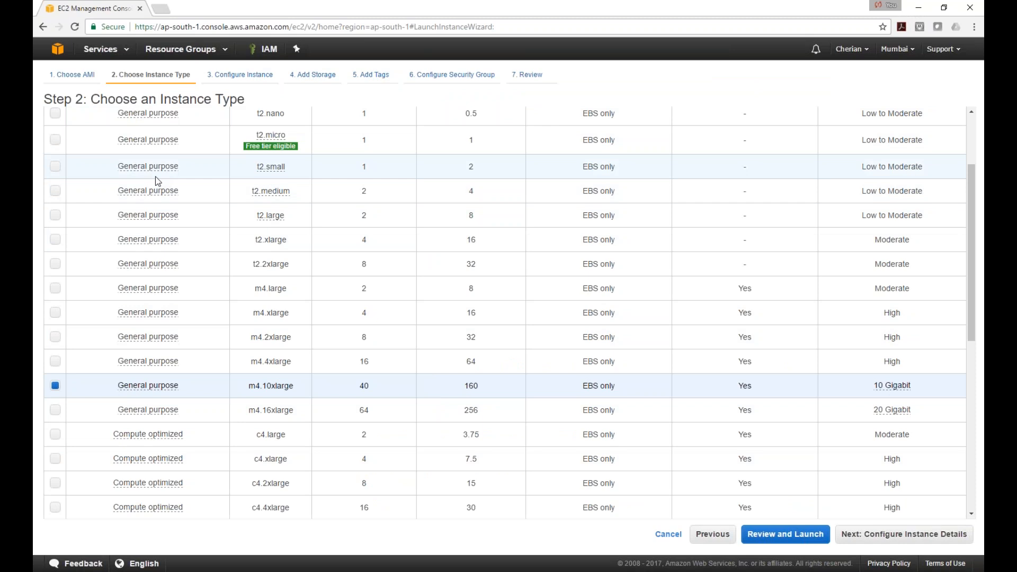
Step: Choose the free tier eligible t2.micro as the instance type
left_click(55, 165)
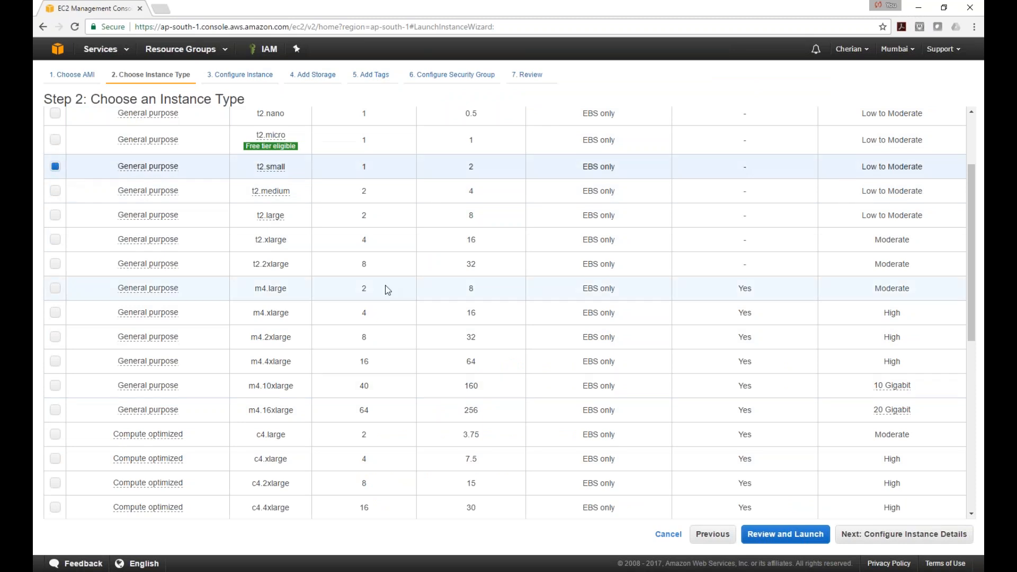
left_click(55, 140)
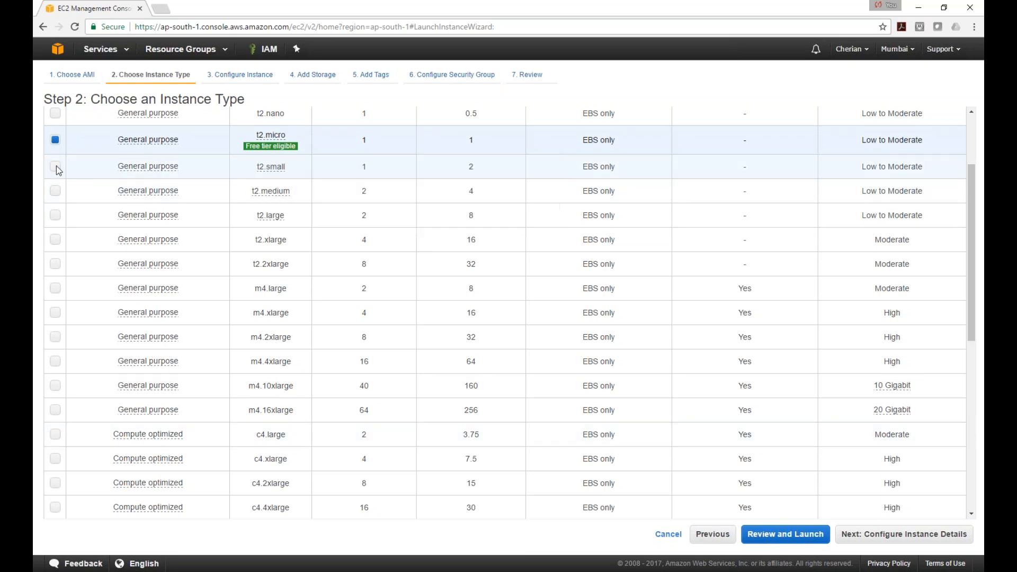
mouse_move(271, 147)
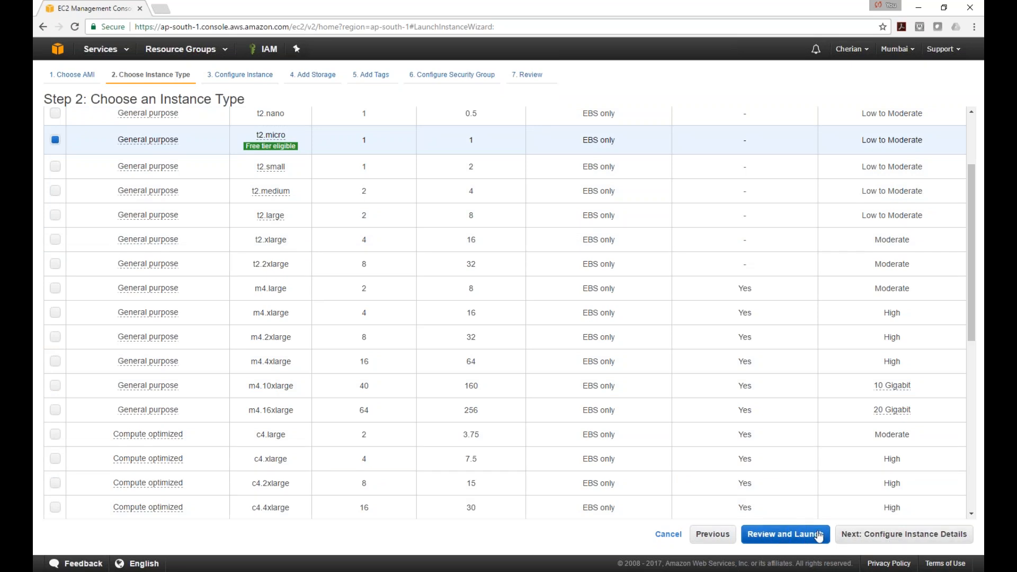
Step: Continue to the instance details and choose the default VPC as the network
left_click(898, 540)
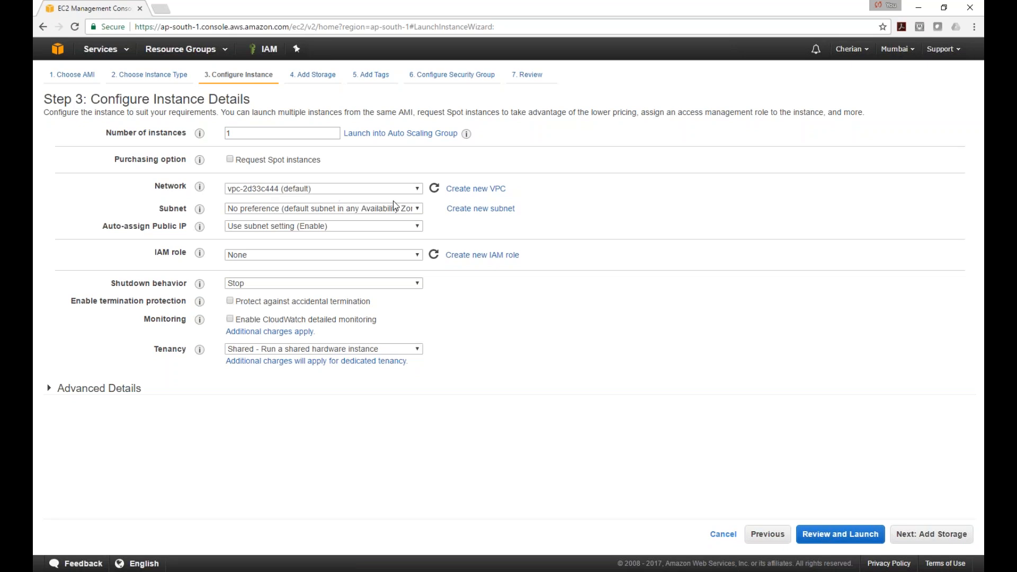
left_click(422, 192)
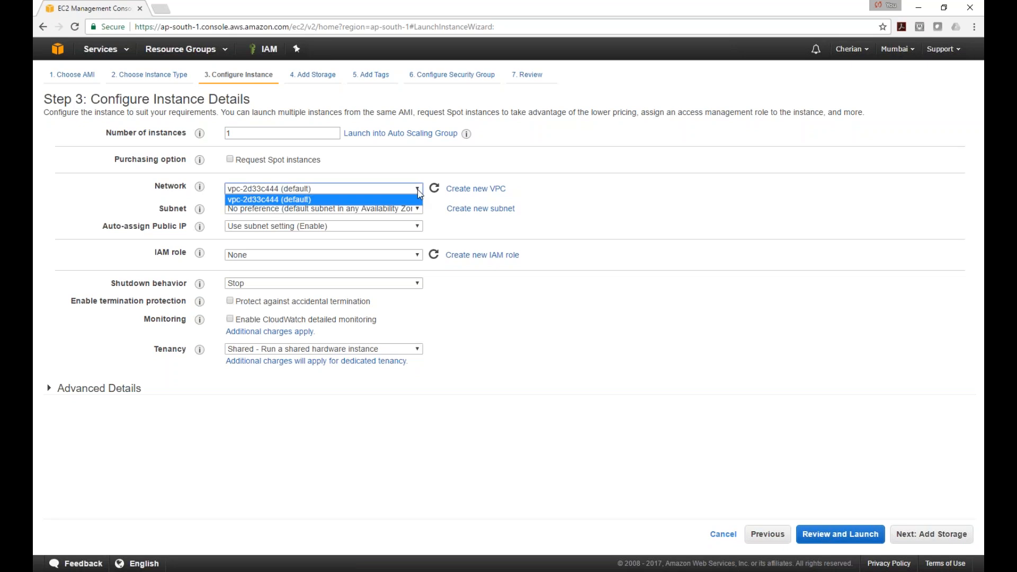
left_click(284, 198)
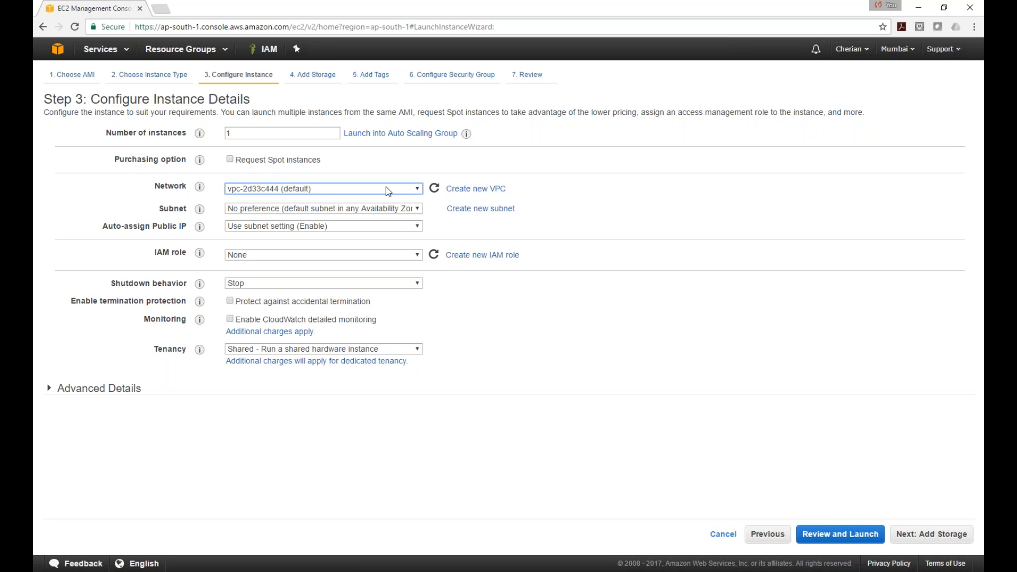
Step: Try 5 and 20 as the number of instances and restore it to 1
double_click(249, 134)
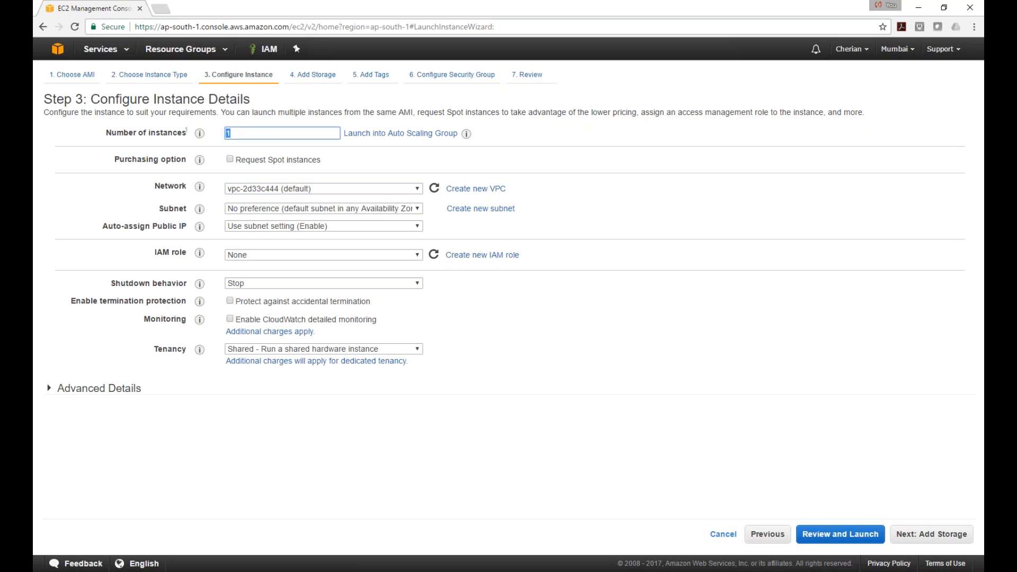
type("5")
key("BackSpace")
type("20")
key("BackSpace")
key("BackSpace")
type("1")
Step: Annotate the page with a triangle containing three boxes and check marks on Network and Subnet, and erase the drawing
mouse_move(722, 177)
left_mouse_down()
mouse_move(647, 275)
mouse_move(783, 343)
mouse_move(845, 299)
mouse_move(739, 183)
mouse_move(721, 178)
left_mouse_up()
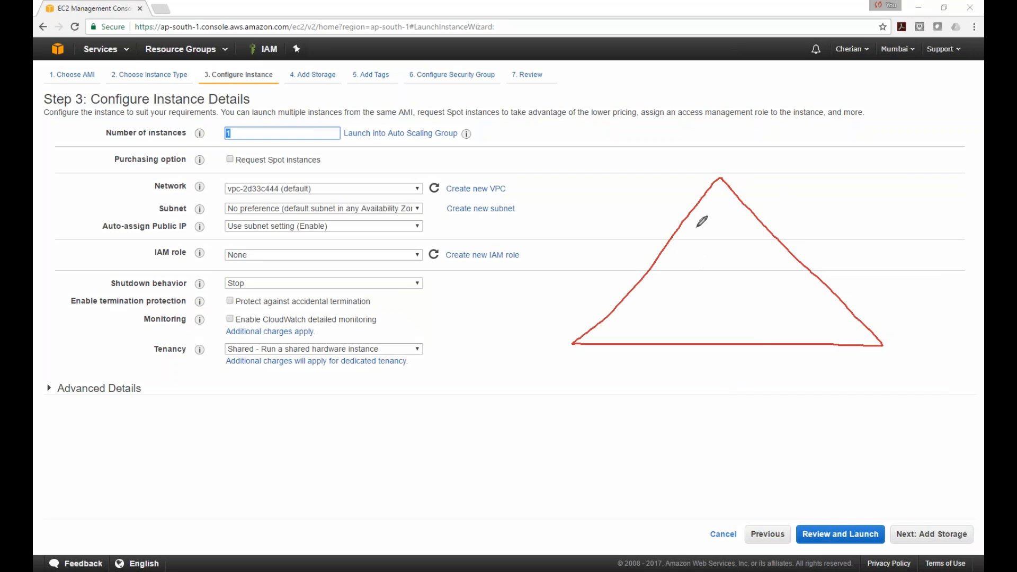
mouse_move(695, 227)
left_mouse_down()
mouse_move(722, 257)
mouse_move(736, 225)
mouse_move(695, 228)
left_mouse_up()
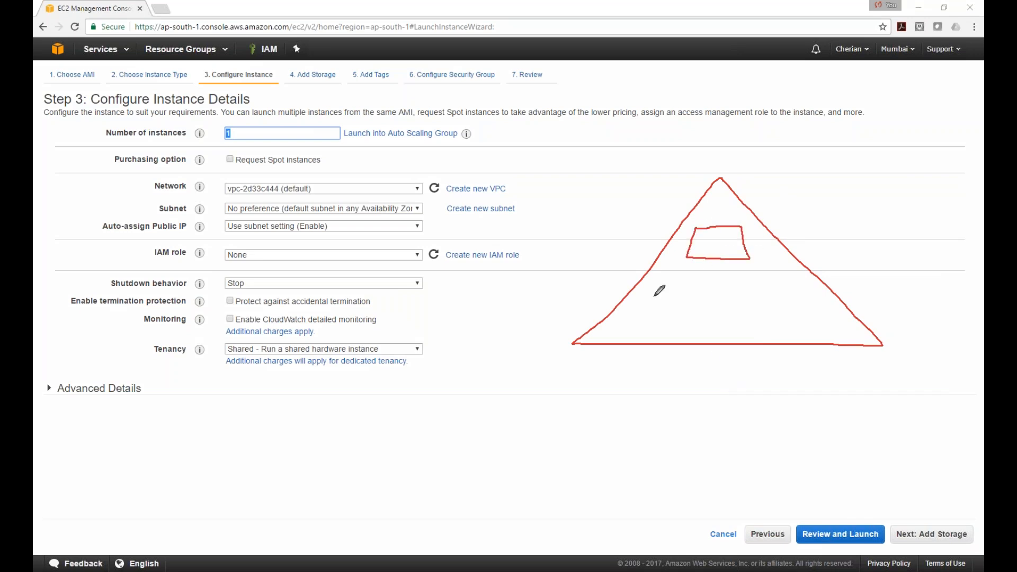
mouse_move(654, 296)
left_mouse_down()
mouse_move(676, 323)
mouse_move(695, 291)
mouse_move(654, 295)
left_mouse_up()
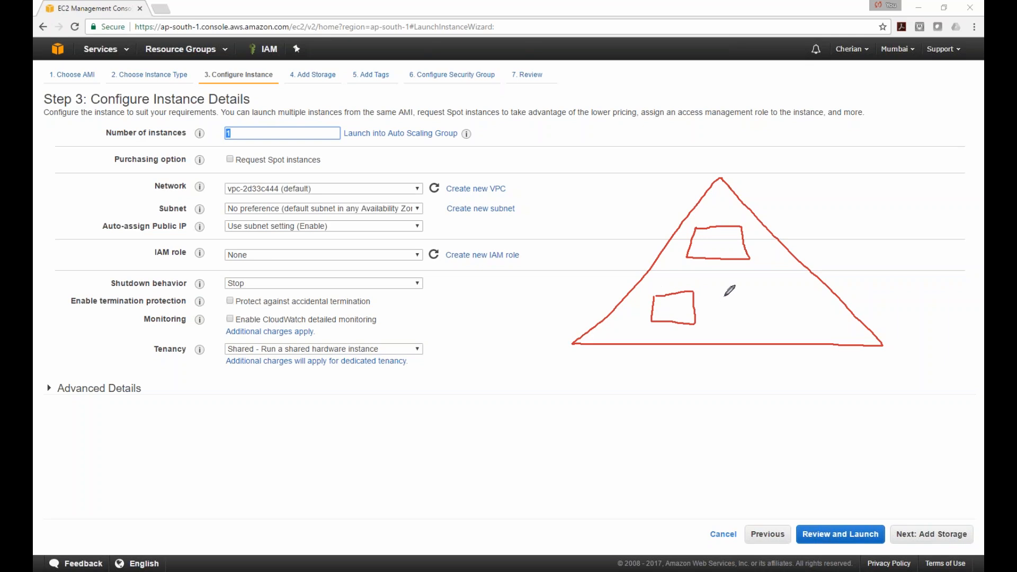
mouse_move(723, 291)
left_mouse_down()
mouse_move(725, 326)
mouse_move(783, 300)
mouse_move(768, 284)
mouse_move(724, 290)
left_mouse_up()
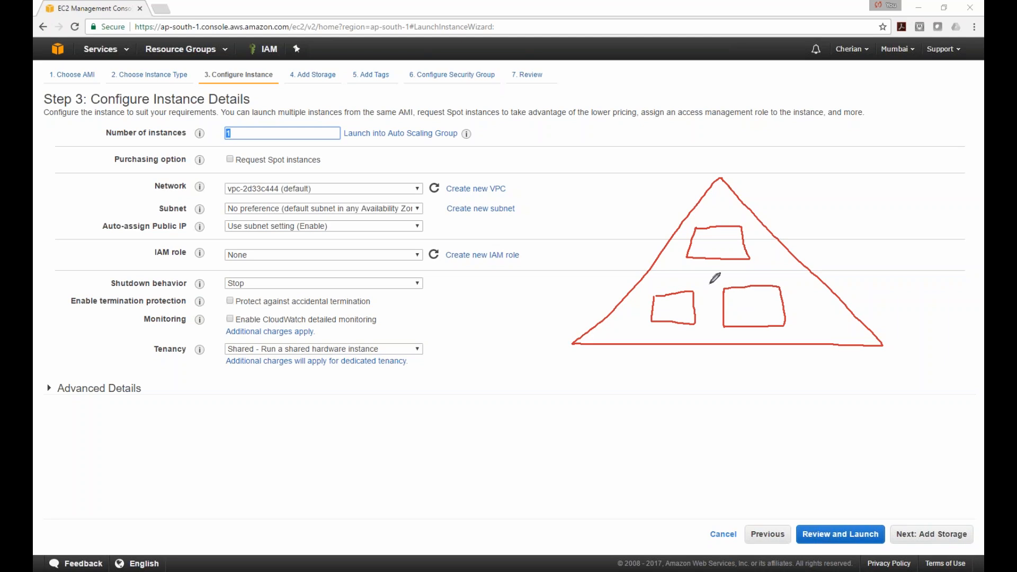
mouse_move(709, 240)
left_mouse_down()
mouse_move(719, 246)
mouse_move(725, 229)
left_mouse_up()
left_click_drag(324, 185, 365, 155)
left_click_drag(308, 208, 353, 184)
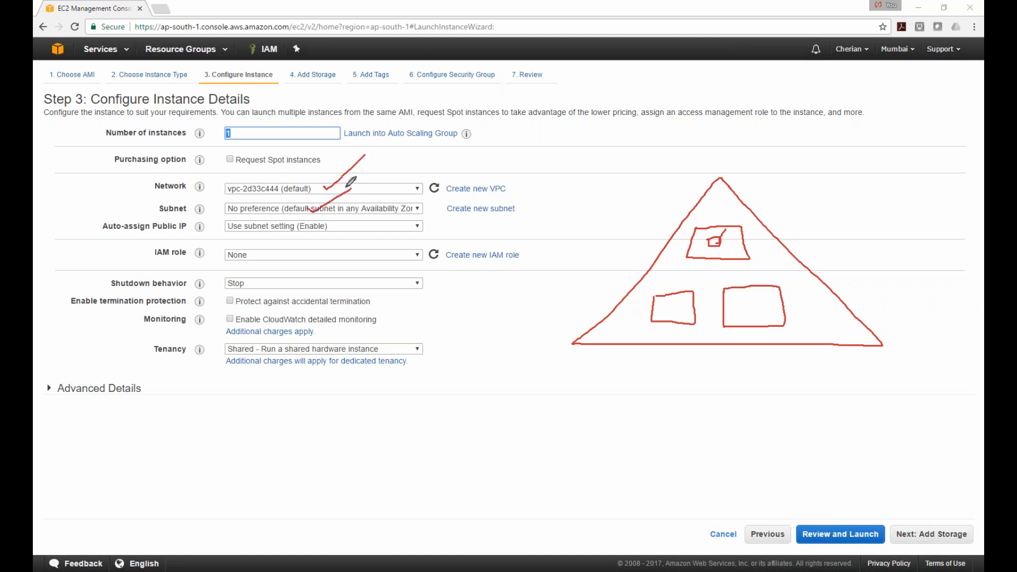
key("e")
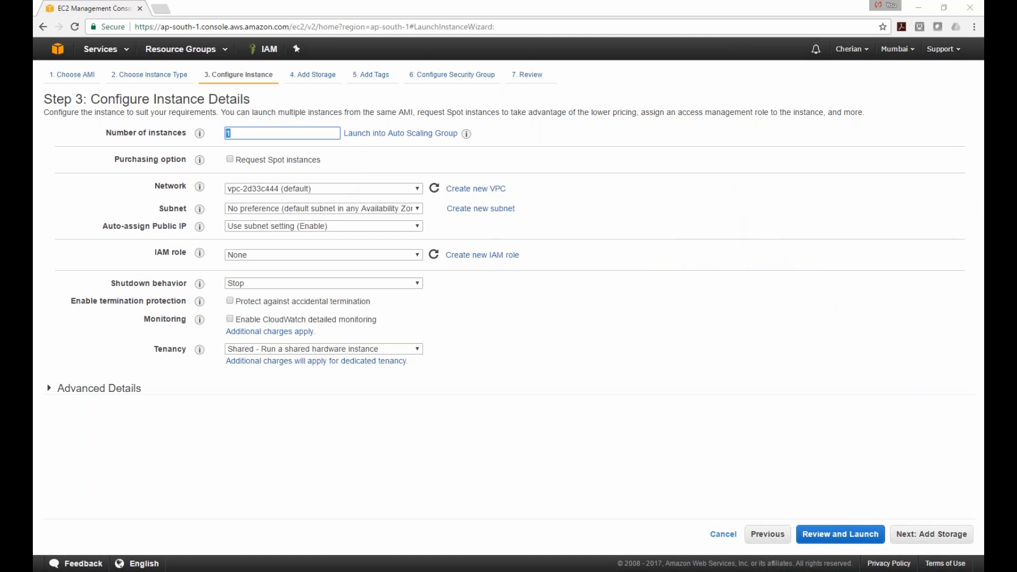
Step: Set the subnet to the default in ap-south-1a, set Auto-assign Public IP to Enable, and highlight the eth0 device
left_click(290, 209)
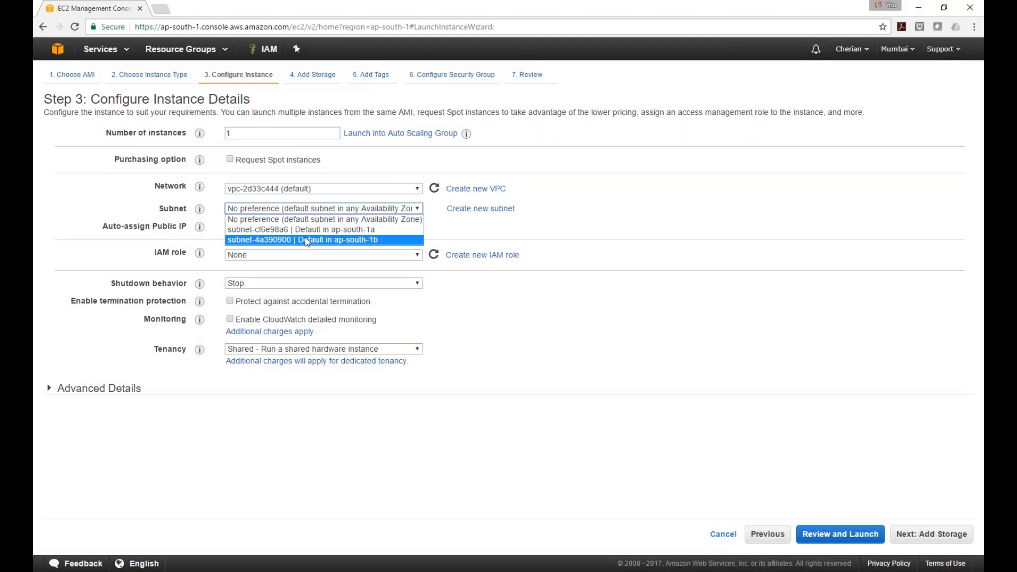
left_click(363, 232)
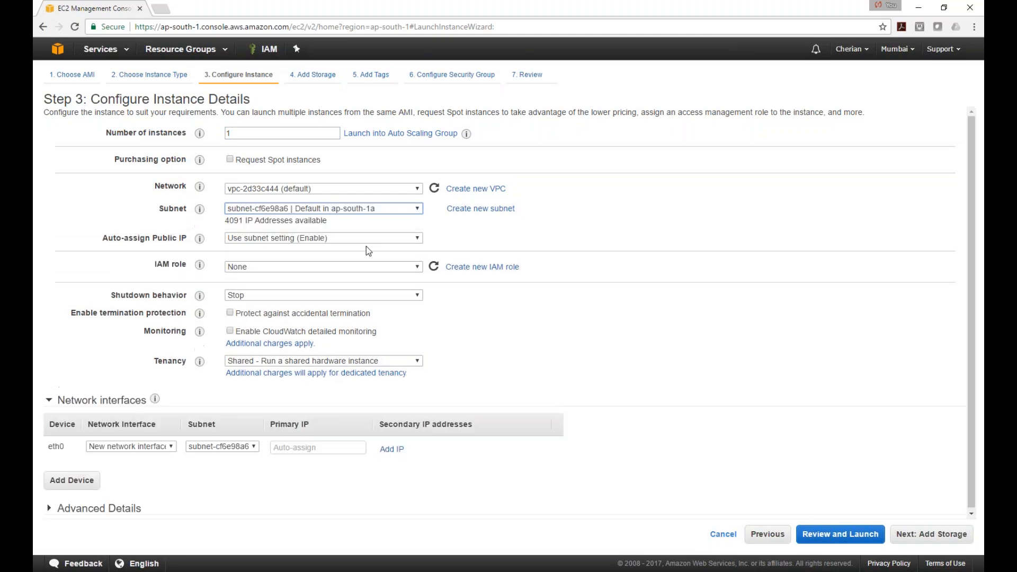
left_click(285, 239)
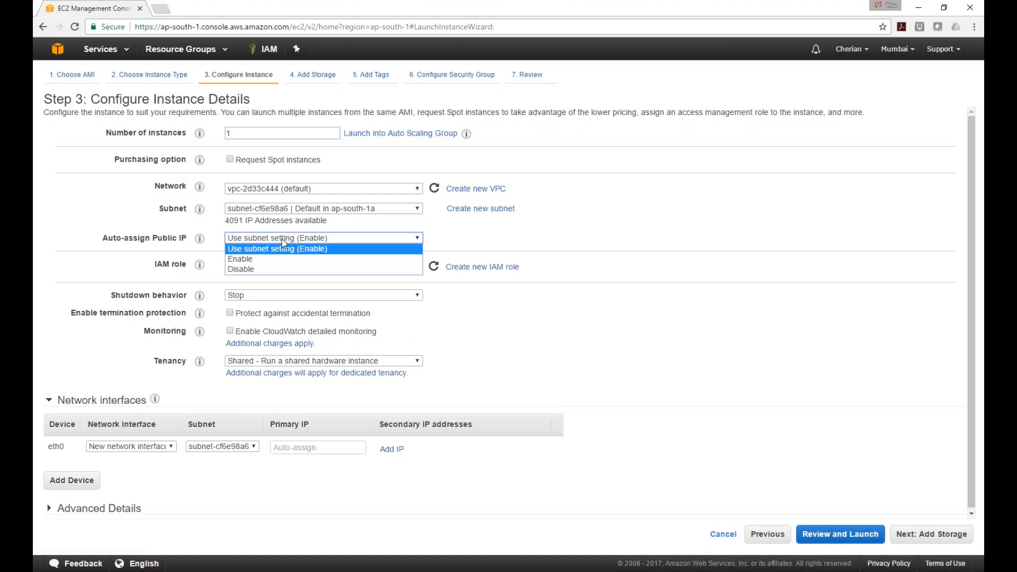
left_click(259, 261)
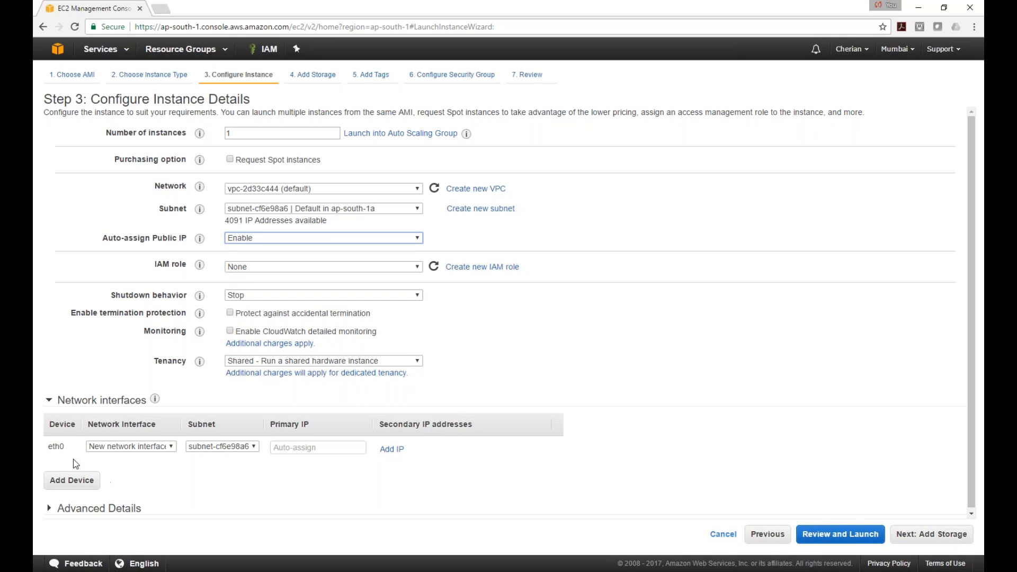
left_click_drag(65, 447, 52, 450)
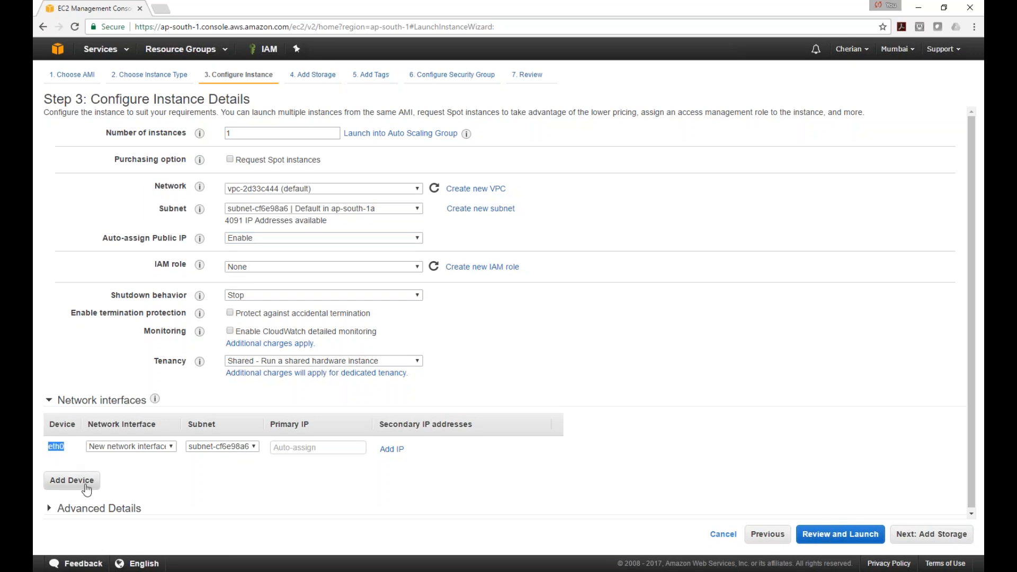
Step: Continue to the storage settings and add a new EBS volume with a size of 10 GiB
left_click(931, 535)
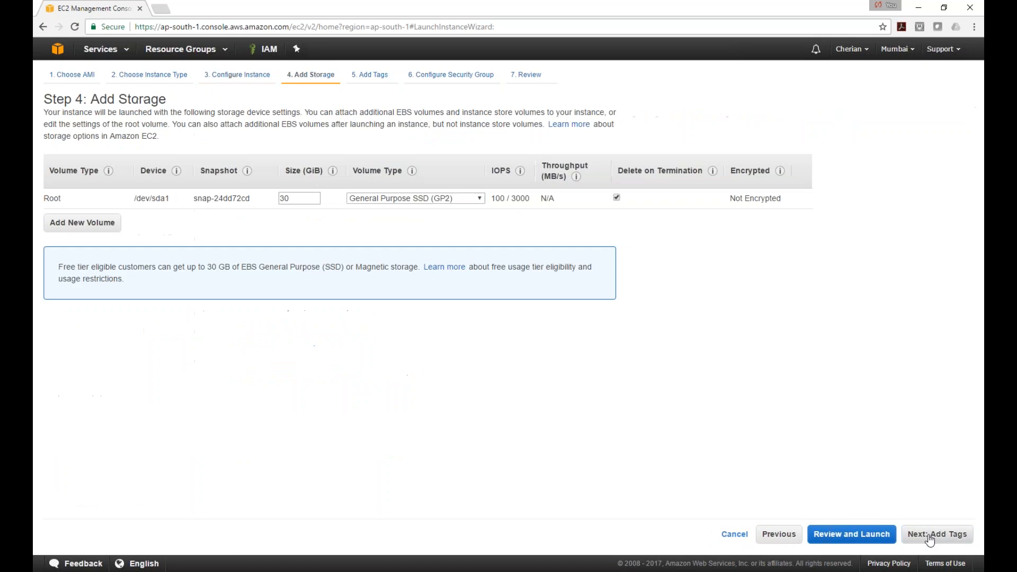
double_click(296, 199)
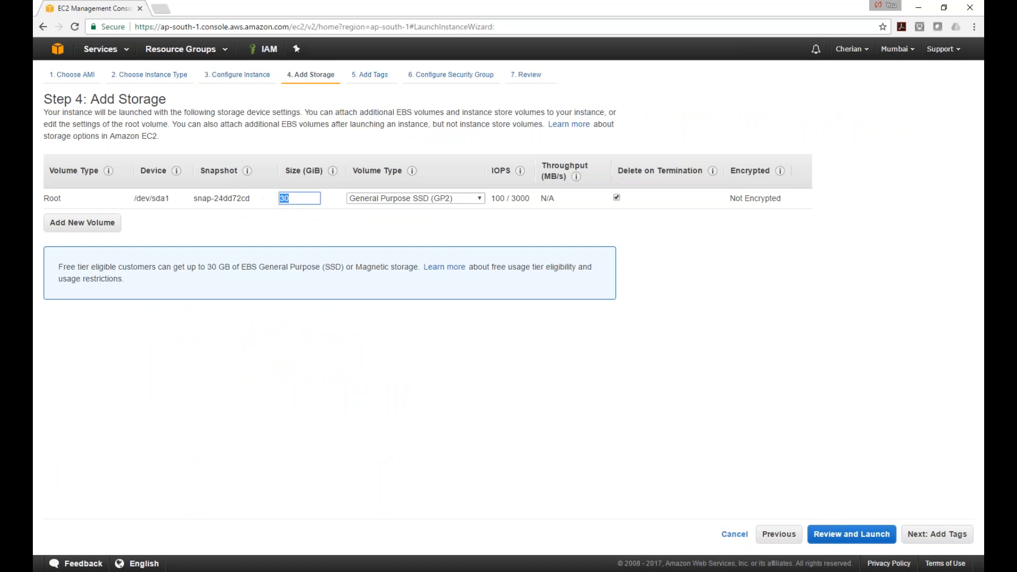
left_click(106, 229)
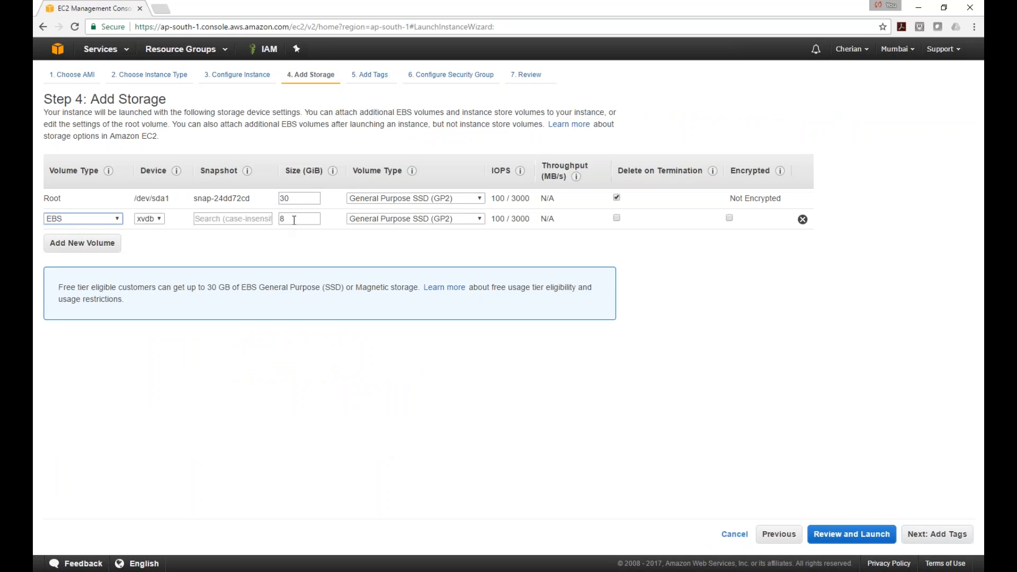
double_click(294, 219)
type("10")
Step: Choose General Purpose SSD (GP2) for the new volume, enable its deletion on termination, and continue to the tags
left_click(481, 220)
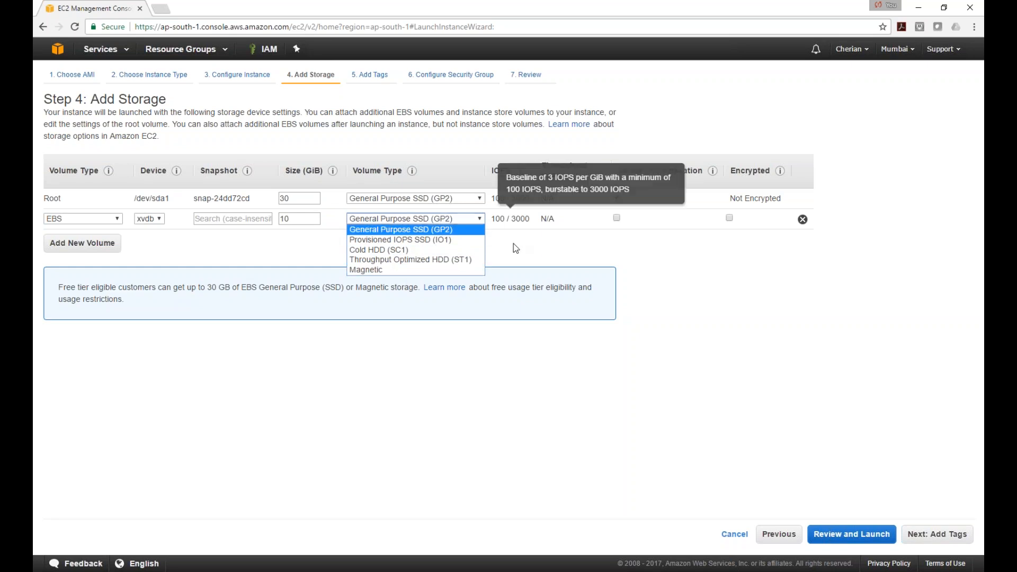
left_click(435, 230)
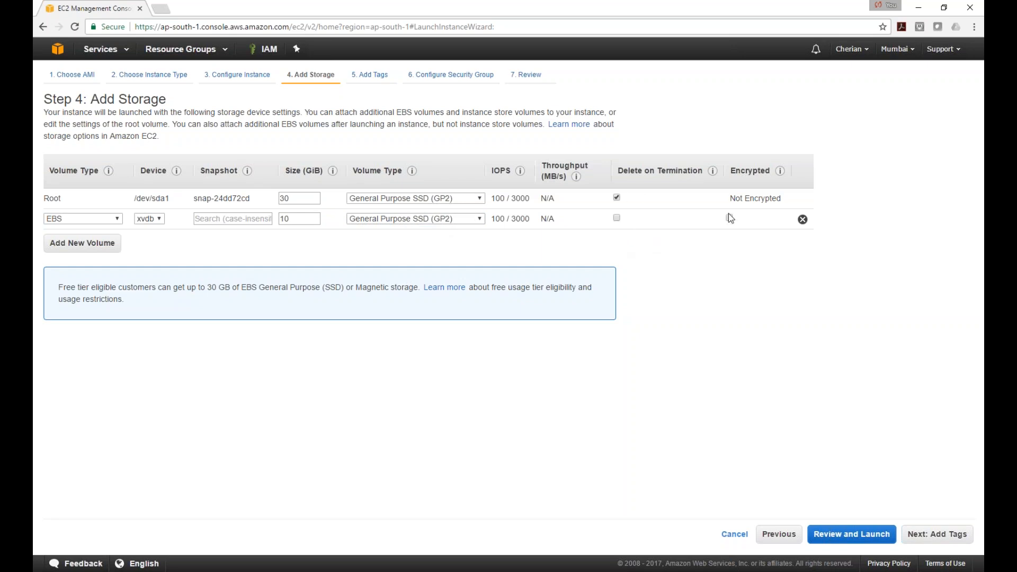
left_click(617, 219)
left_click(948, 535)
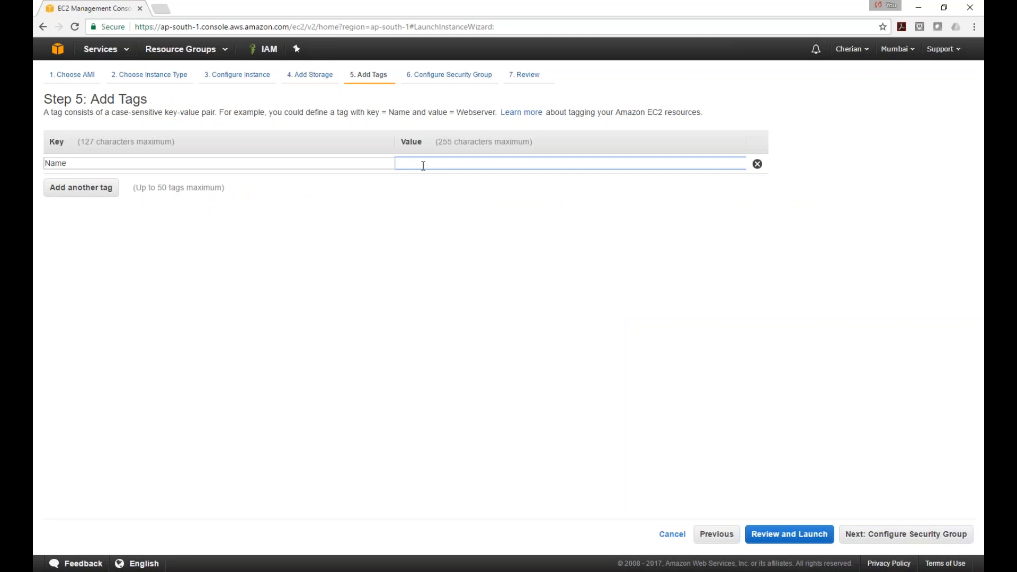
Step: Set the Name tag's value to MUMBAISRV001 and continue to the security group configuration
type("Server")
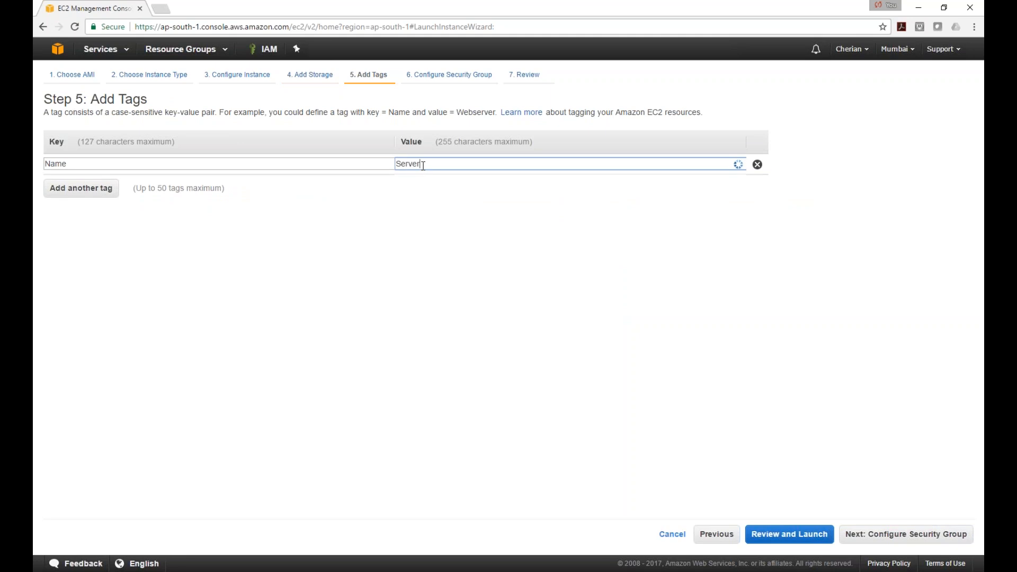
key("BackSpace")
key("BackSpace")
key("BackSpace")
key("BackSpace")
key("BackSpace")
key("BackSpace")
type("MUMBAISRV001")
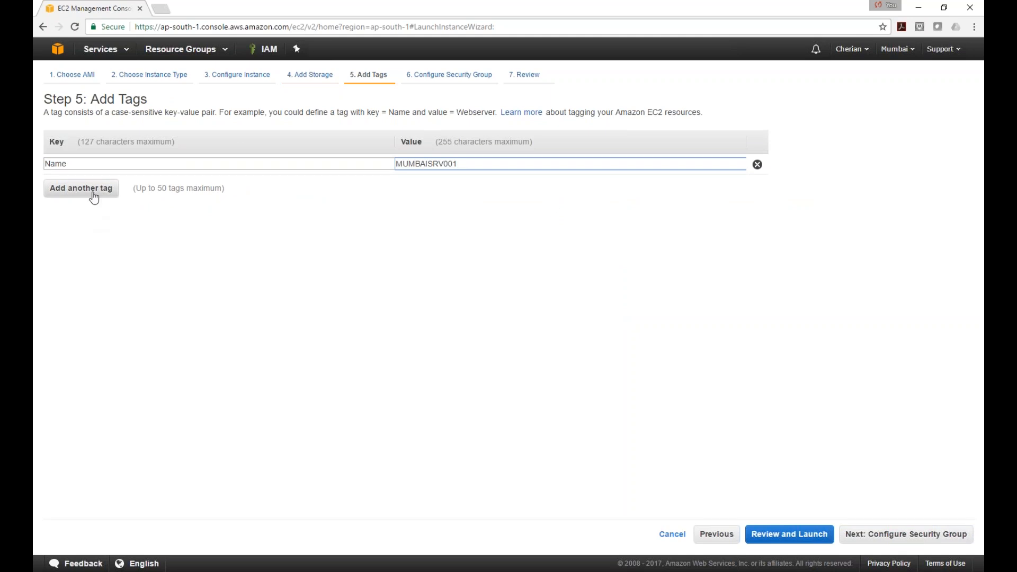
left_click(922, 539)
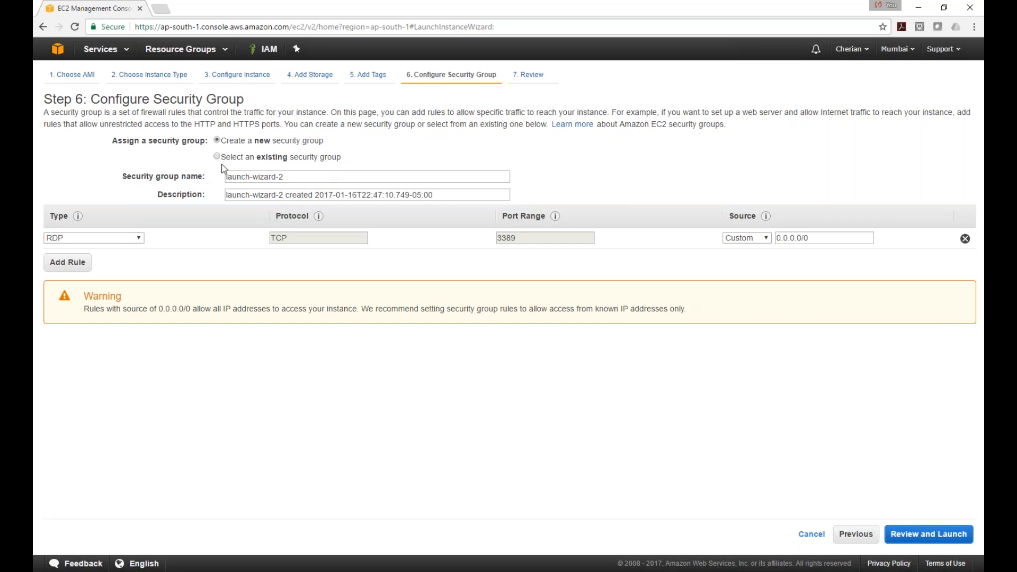
Step: Name the new security group MUMBAI-RDP and use the same text as its description
left_click_drag(288, 176, 144, 166)
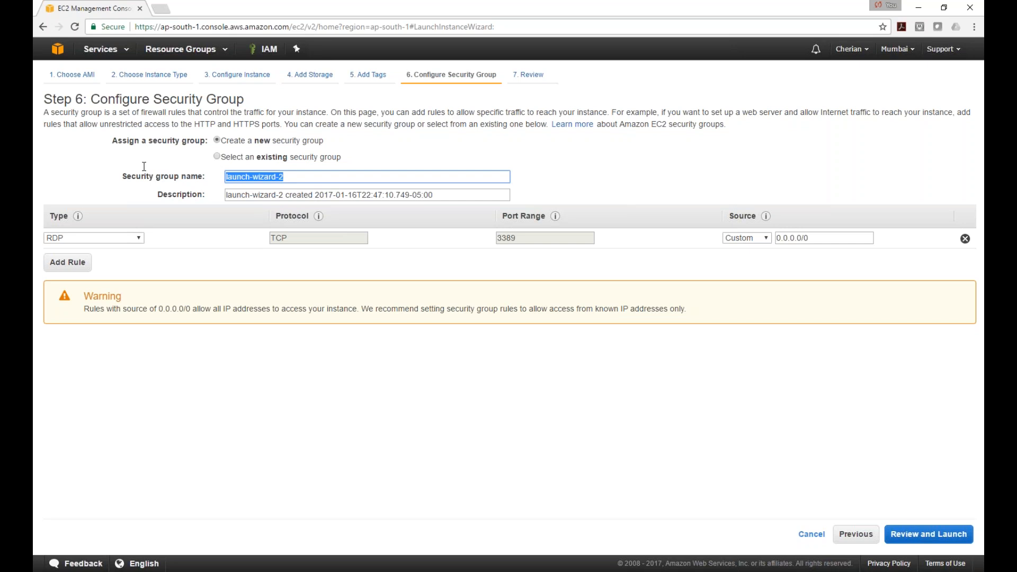
type("MU")
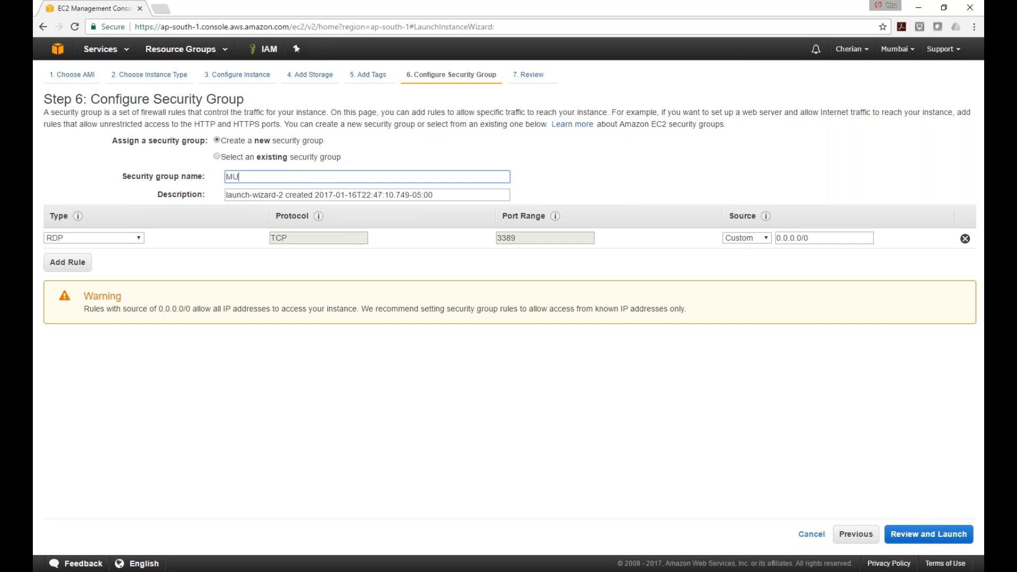
type("MBAI-RDP")
left_click_drag(308, 173, 125, 181)
key("ctrl+c")
left_click_drag(434, 192, 69, 201)
key("ctrl+v")
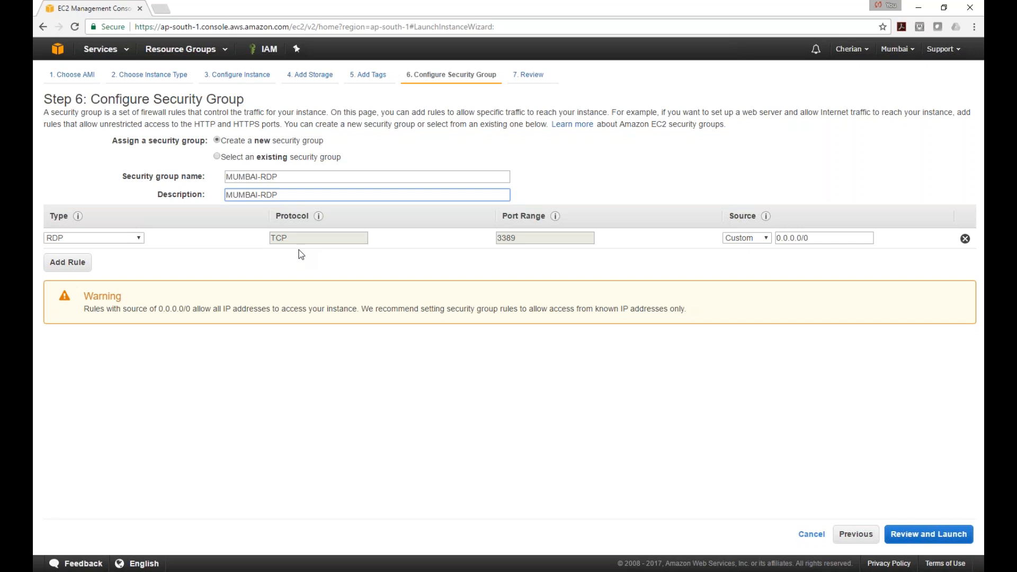
Step: Set the RDP rule's source to Anywhere (0.0.0.0/0) and continue to the launch review
left_click(769, 239)
left_click(752, 268)
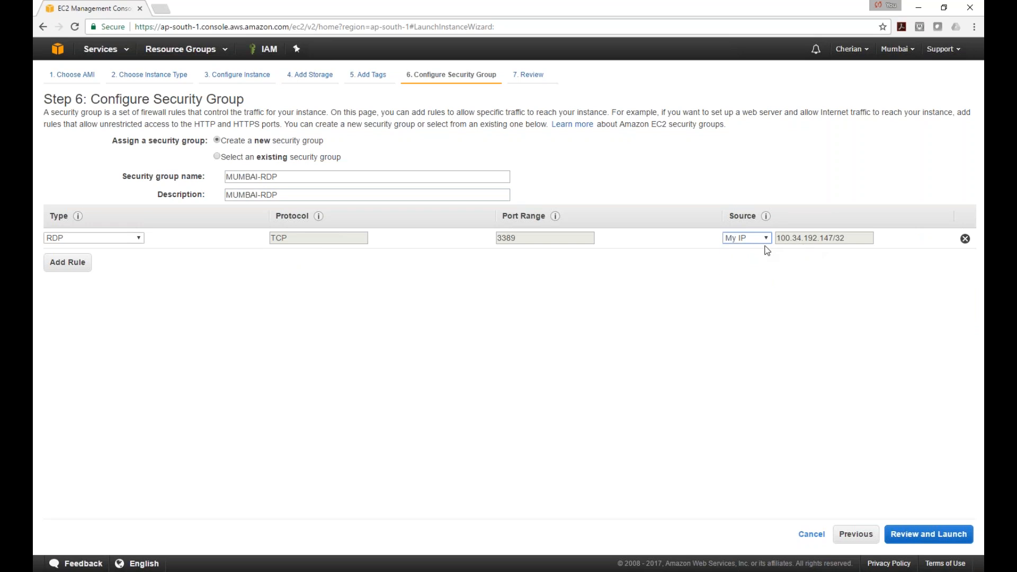
left_click(767, 239)
left_click(757, 259)
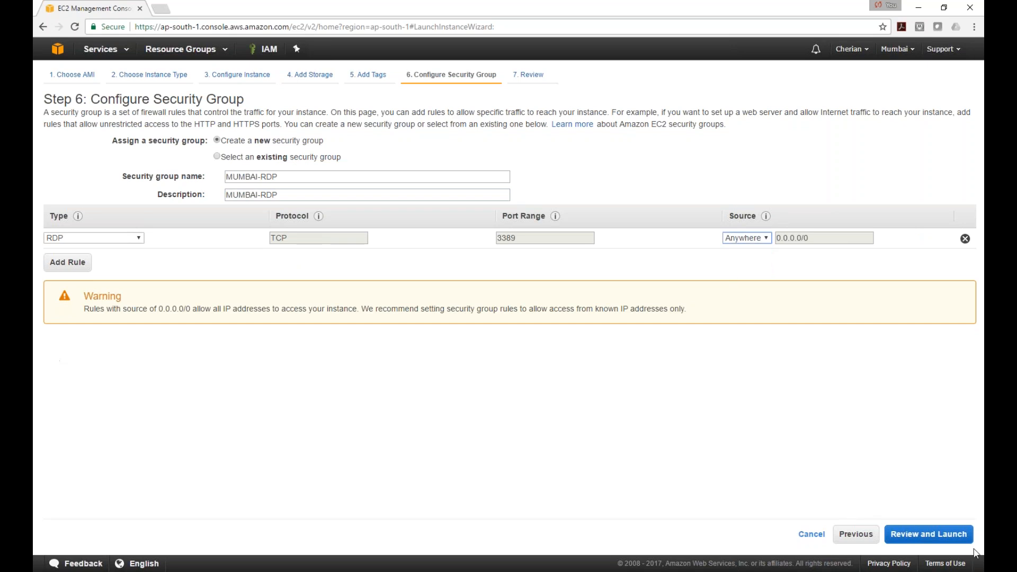
left_click(940, 535)
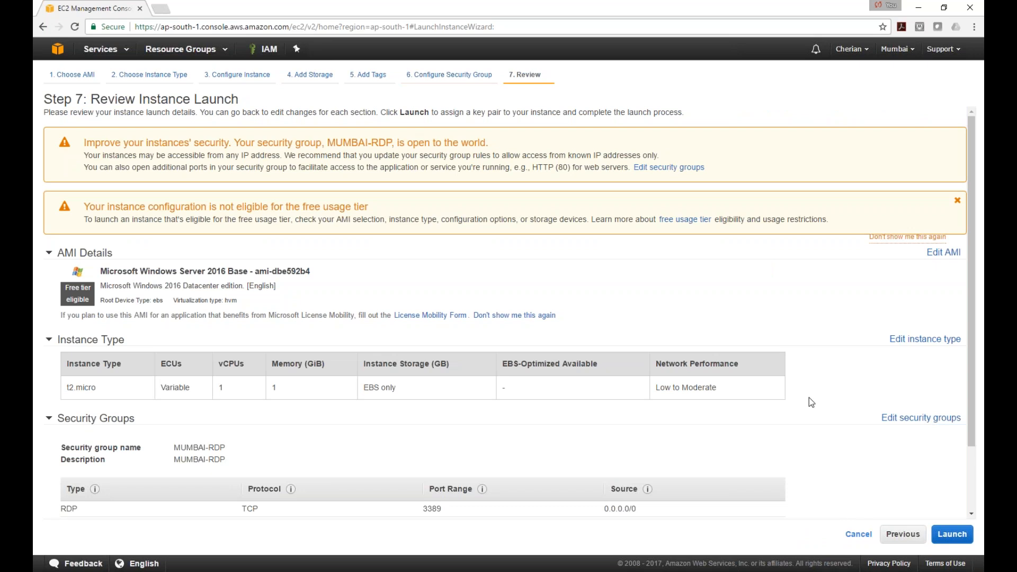
Step: Look through the AMI, instance type and security group details, and proceed with the launch to the key pair selection
scroll(808, 403, "down", 2)
scroll(399, 316, "up", 2)
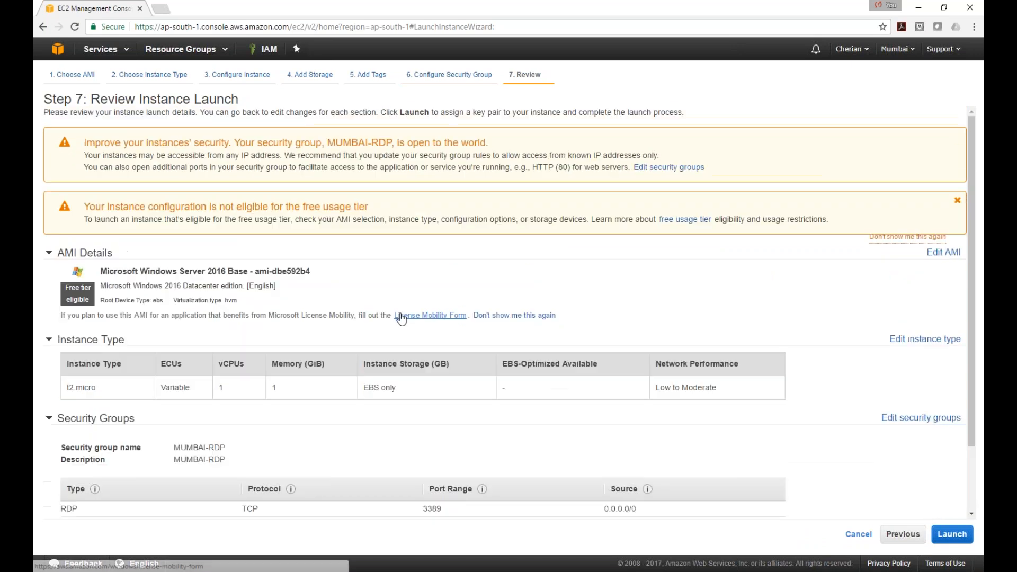
scroll(387, 329, "down", 3)
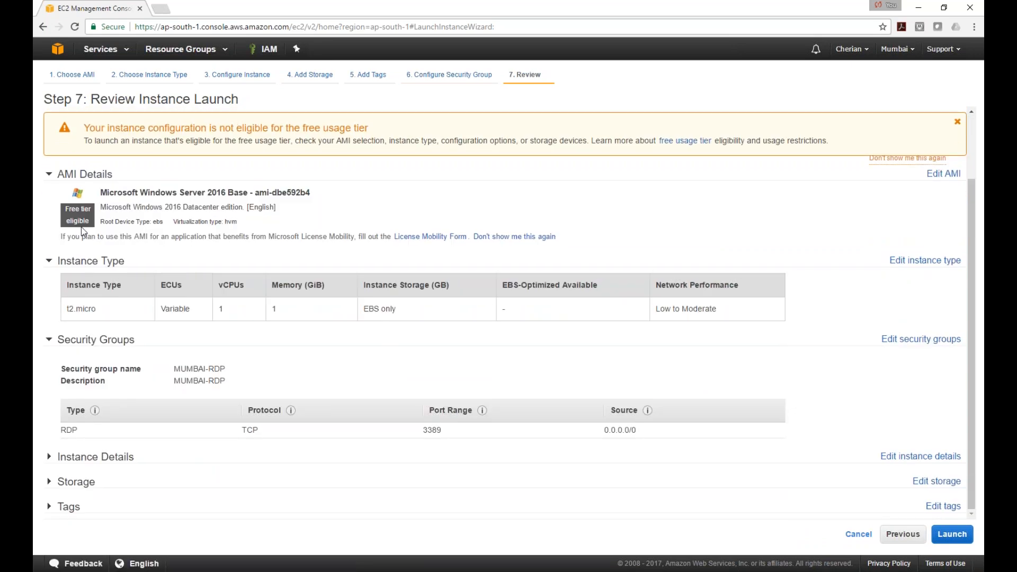
left_click(952, 534)
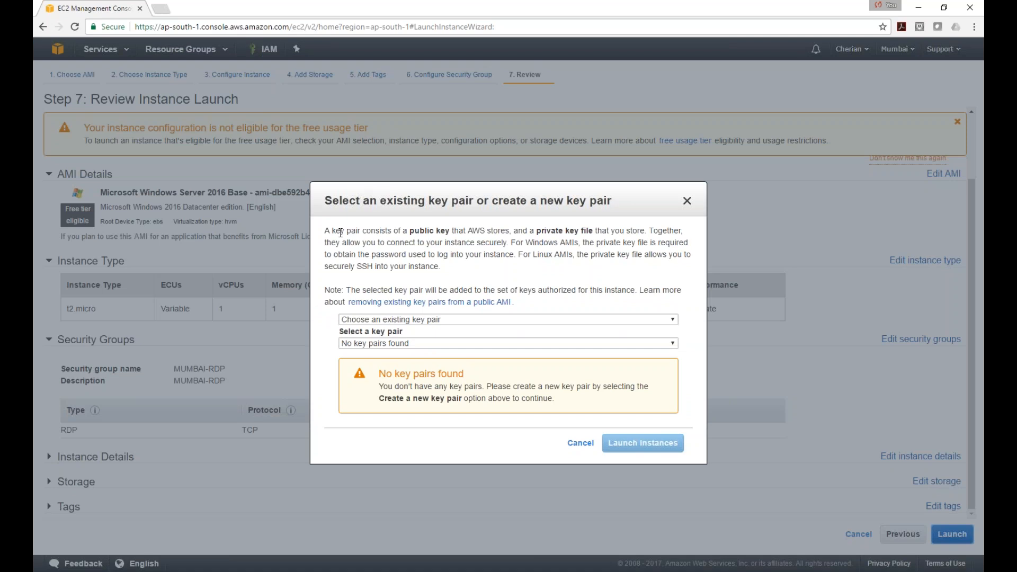
Step: Highlight the wording about the public key that AWS stores and the private key in the key pair explanation
left_click_drag(410, 231, 510, 230)
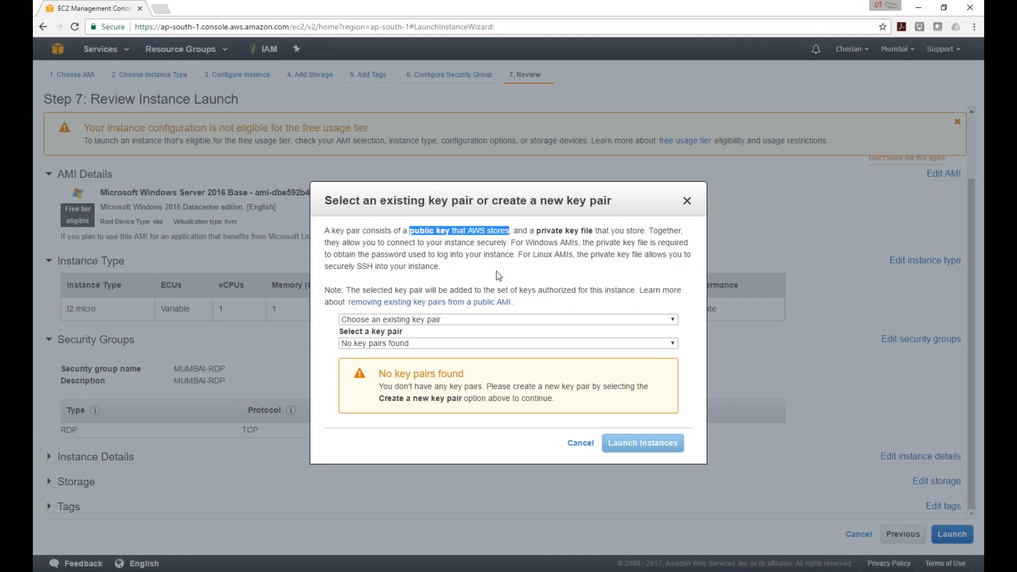
left_click(538, 232)
left_click_drag(537, 232, 575, 233)
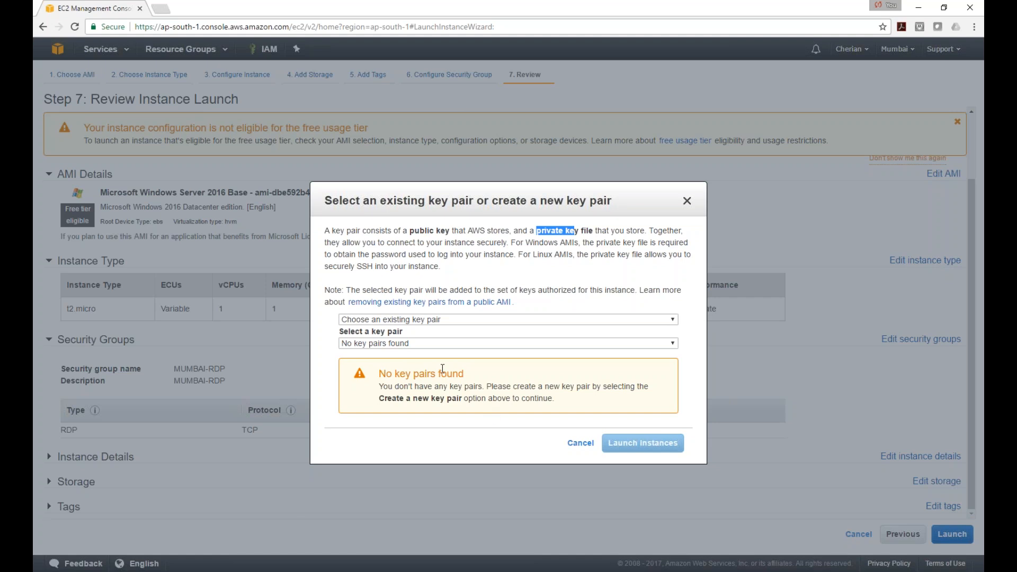
Step: Create a new key pair named class10keypair and download its private key file
left_click(443, 320)
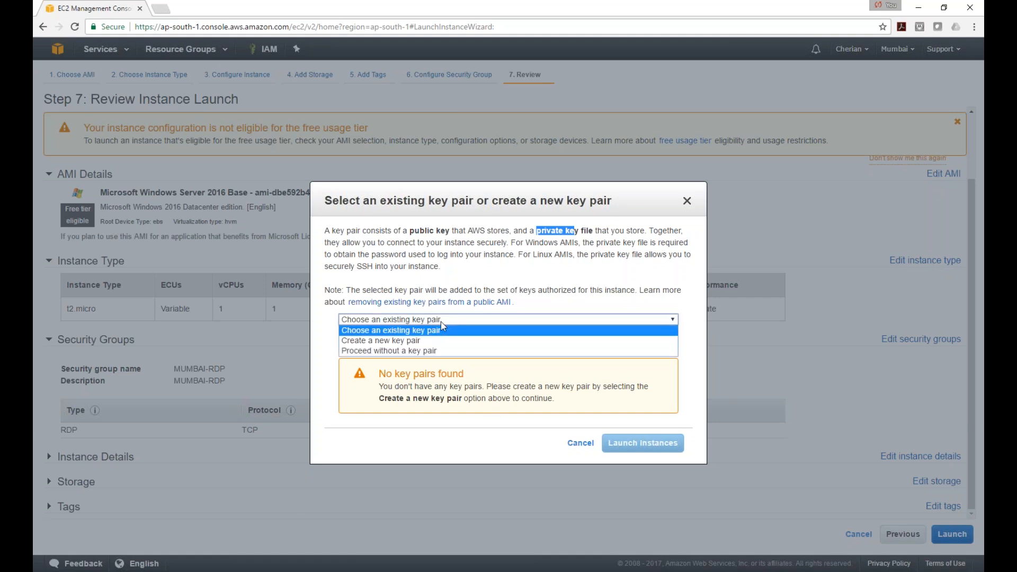
left_click(414, 346)
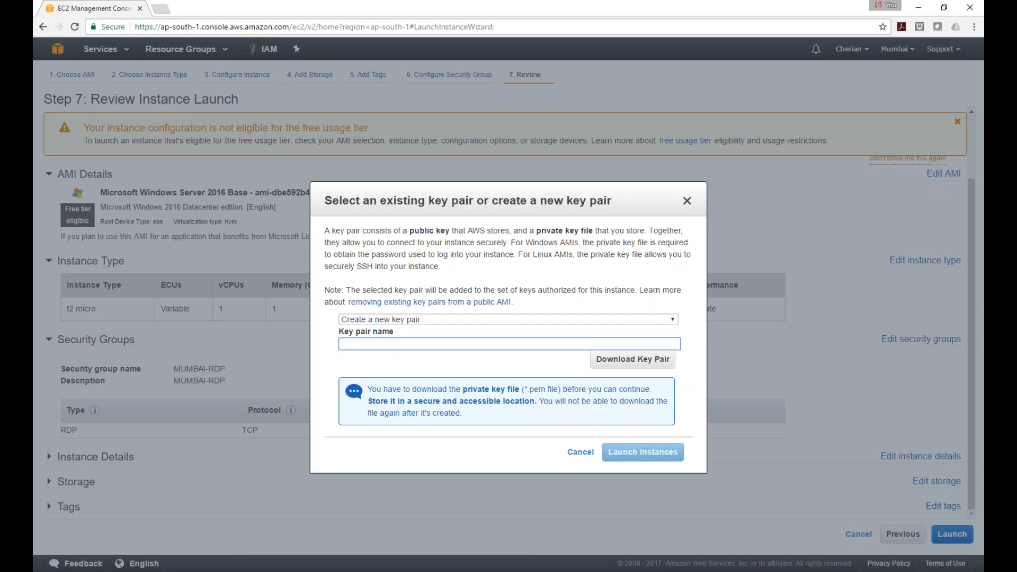
type("class10keypair")
left_click(611, 366)
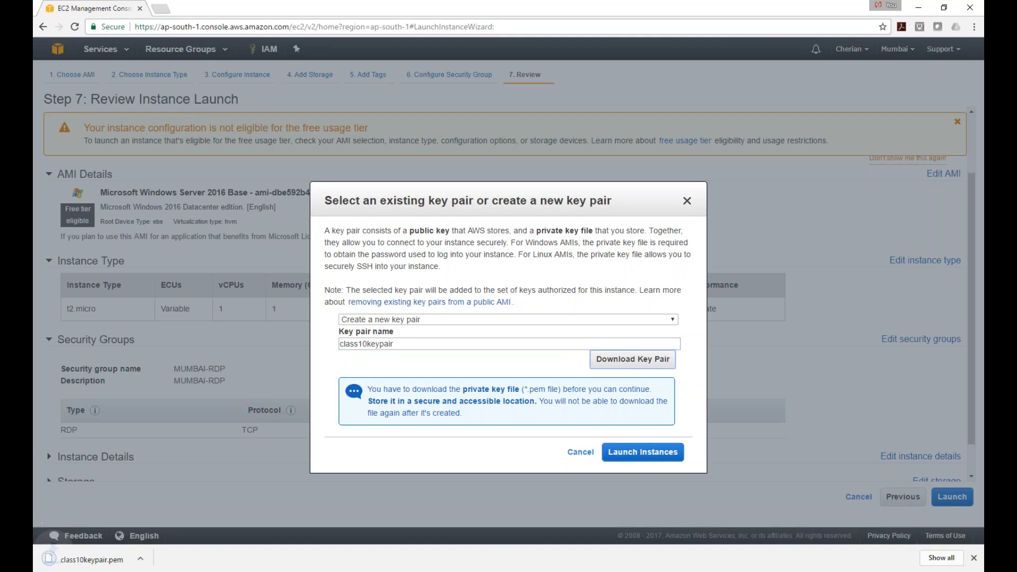
Step: Show the downloaded key file in File Explorer, and locate and select class10keypair.pem in the Downloads folder
left_click(150, 558)
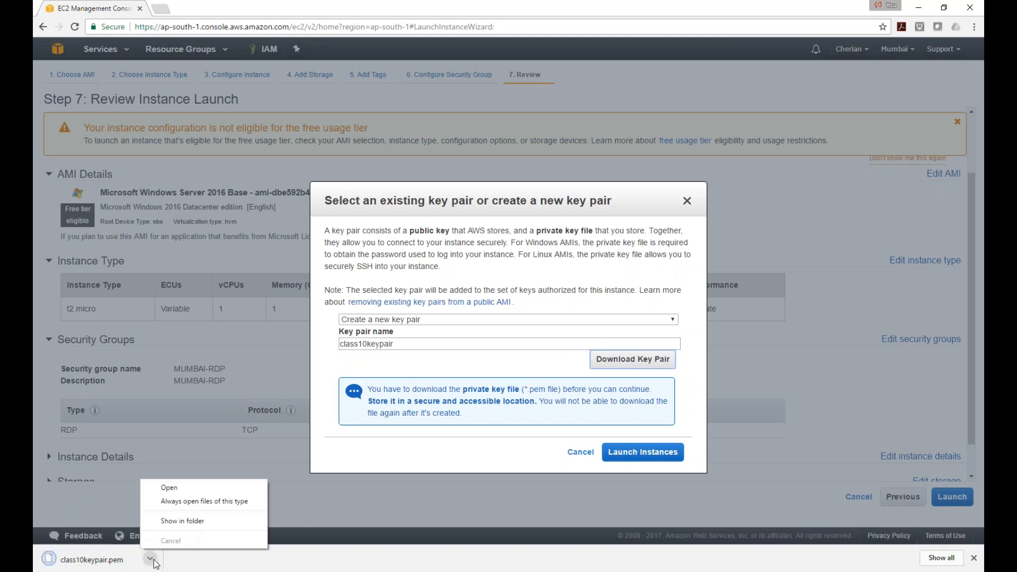
left_click(189, 521)
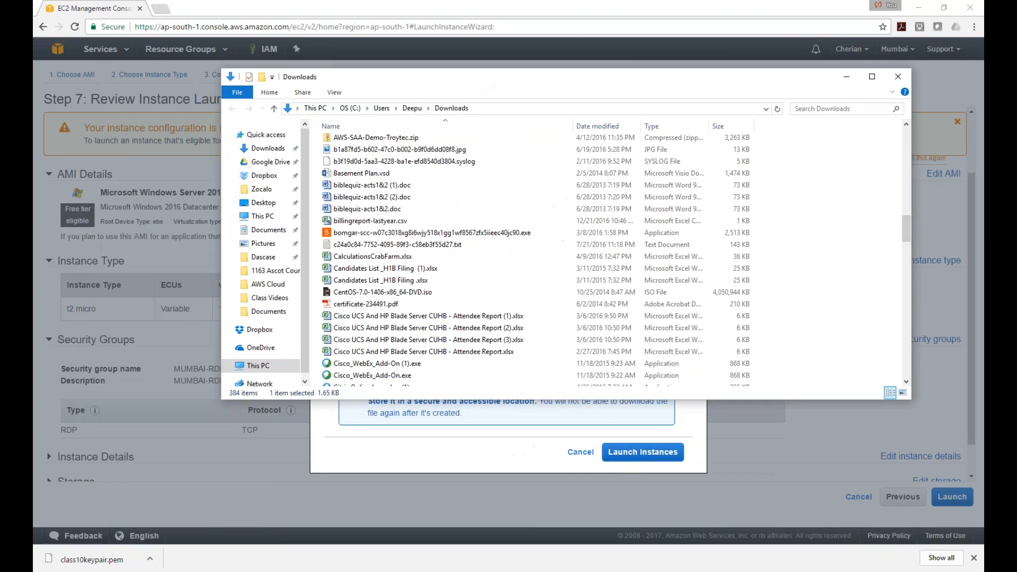
scroll(432, 327, "down", 20)
left_click(373, 297)
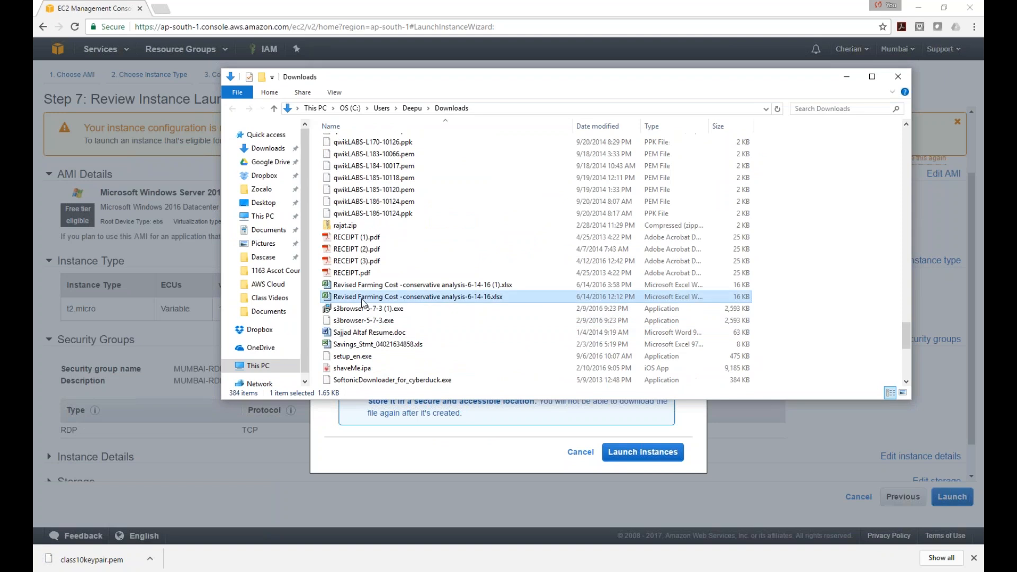
scroll(373, 308, "down", 12)
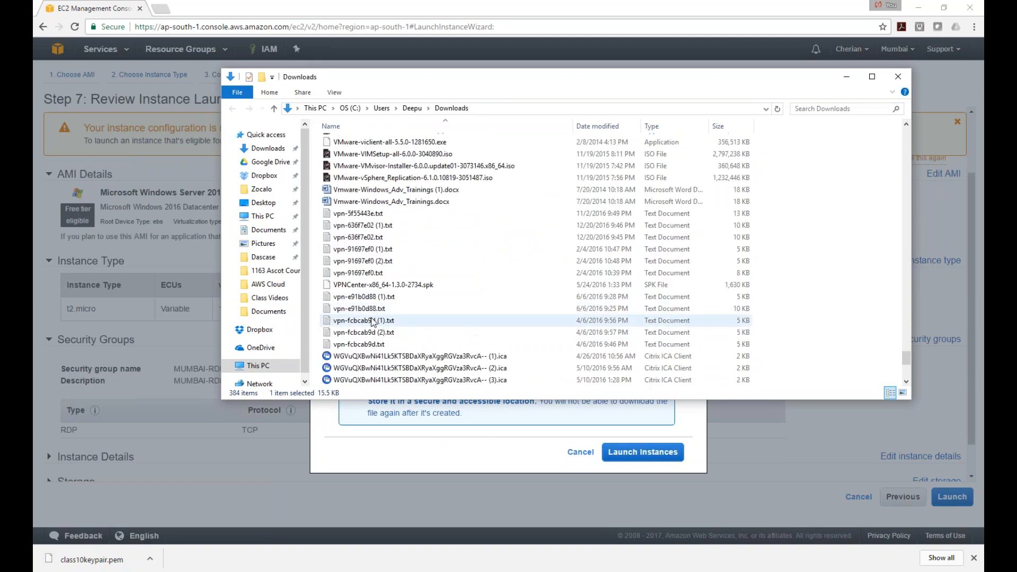
key("c")
left_click(373, 318)
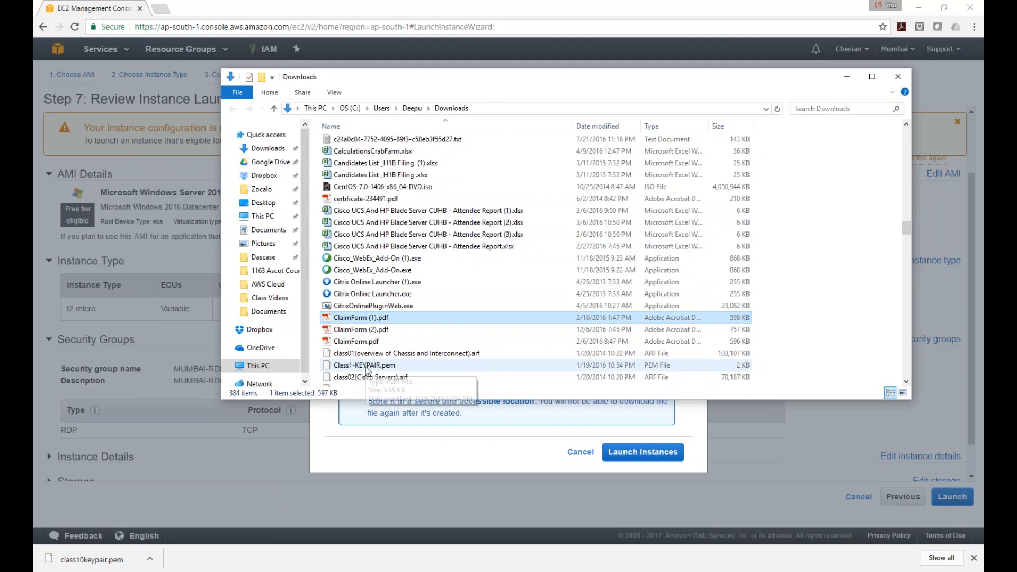
scroll(373, 373, "down", 4)
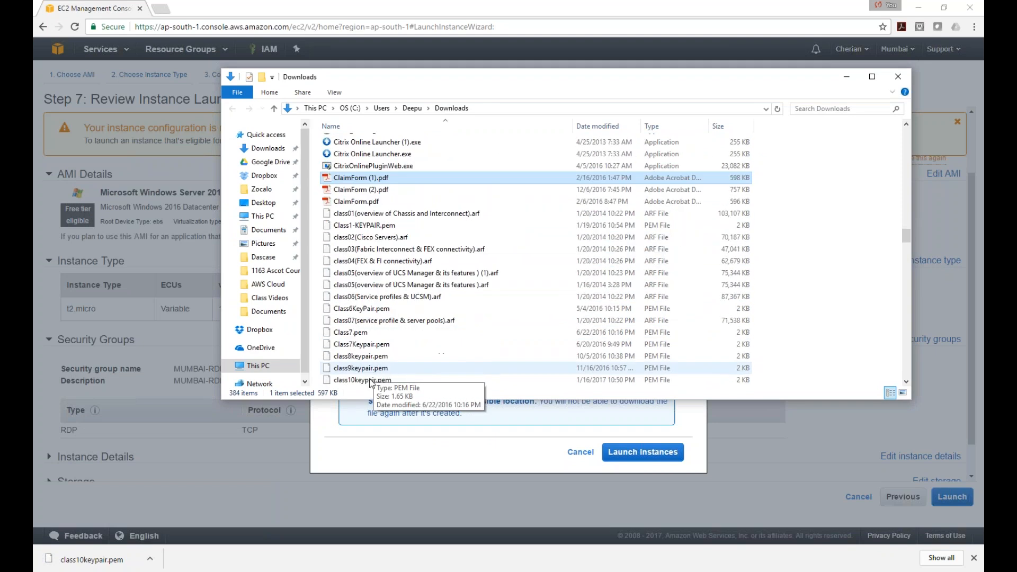
left_click(369, 384)
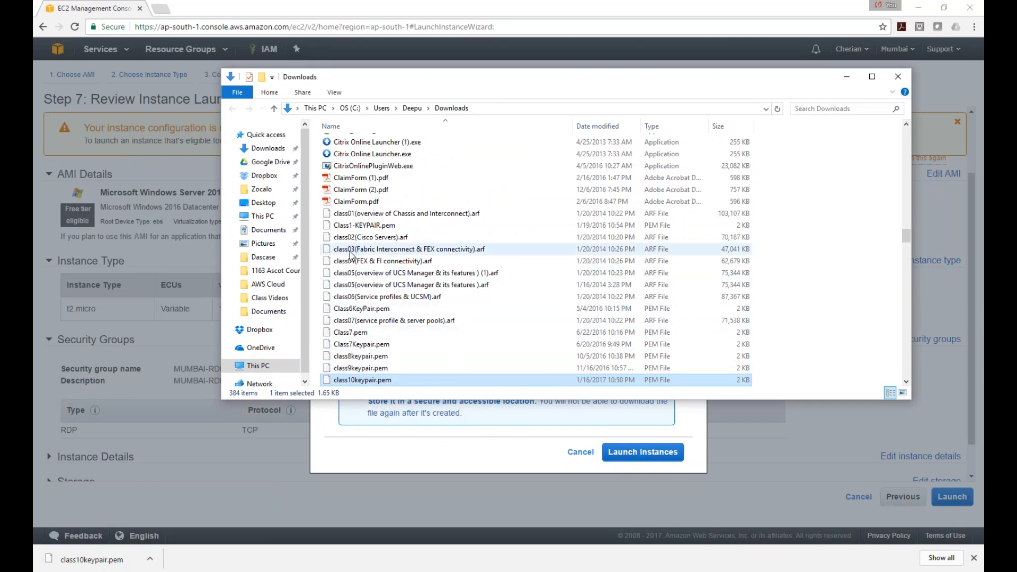
left_click(369, 379)
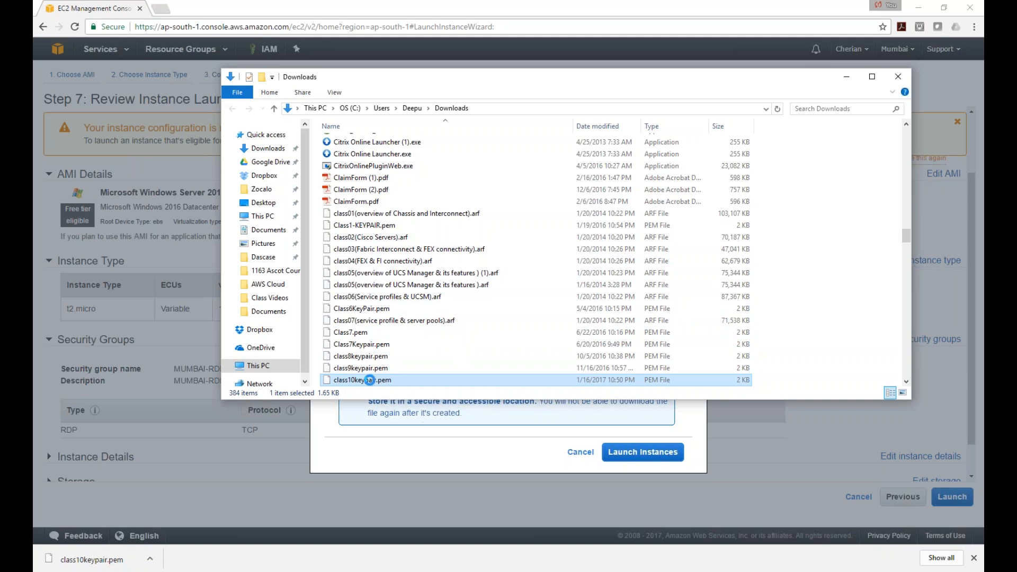
Step: Copy class10keypair.pem into the AWS Cloud folder on the Desktop and close the File Explorer window
right_click(370, 380)
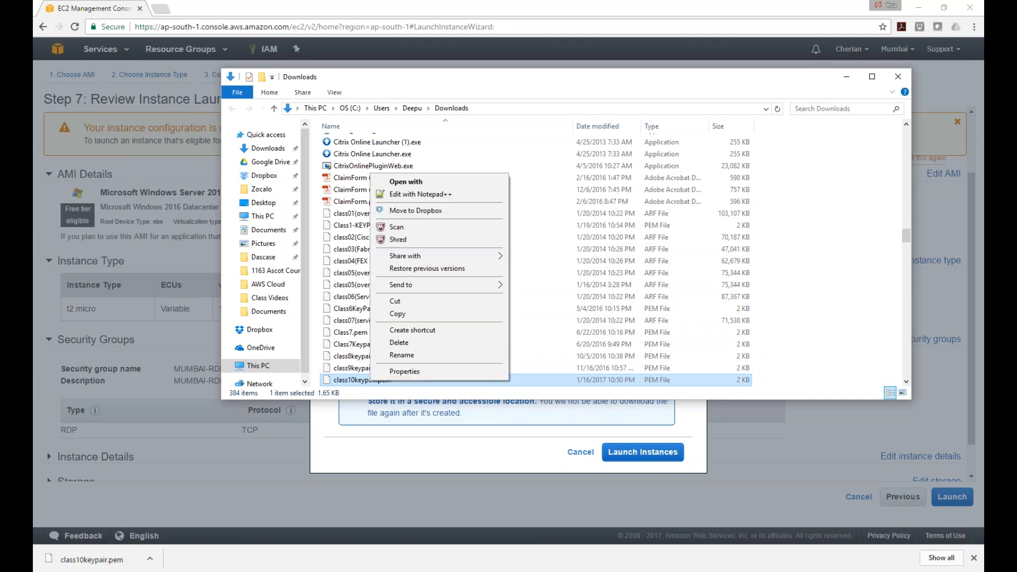
left_click(399, 314)
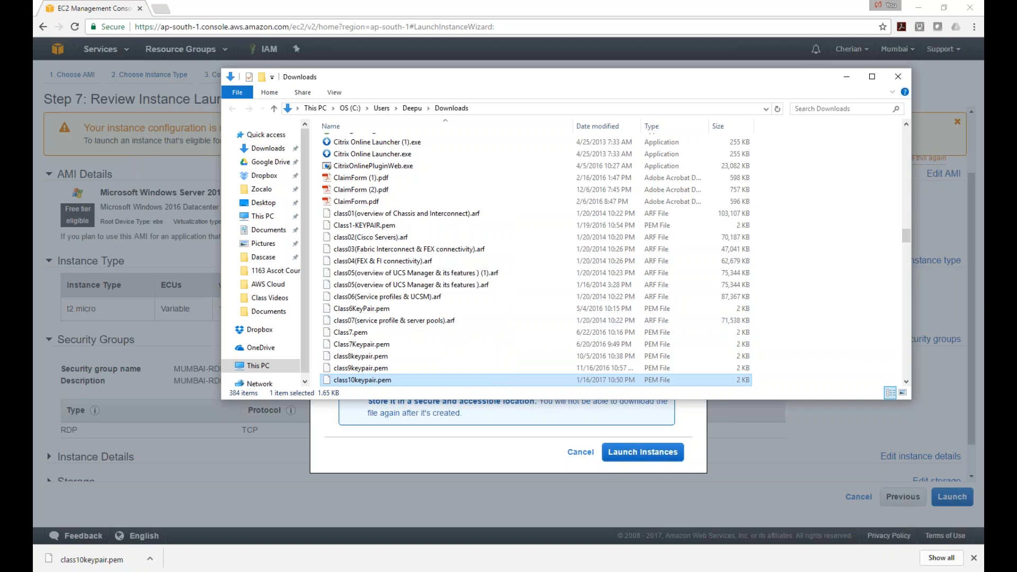
left_click(264, 202)
double_click(349, 143)
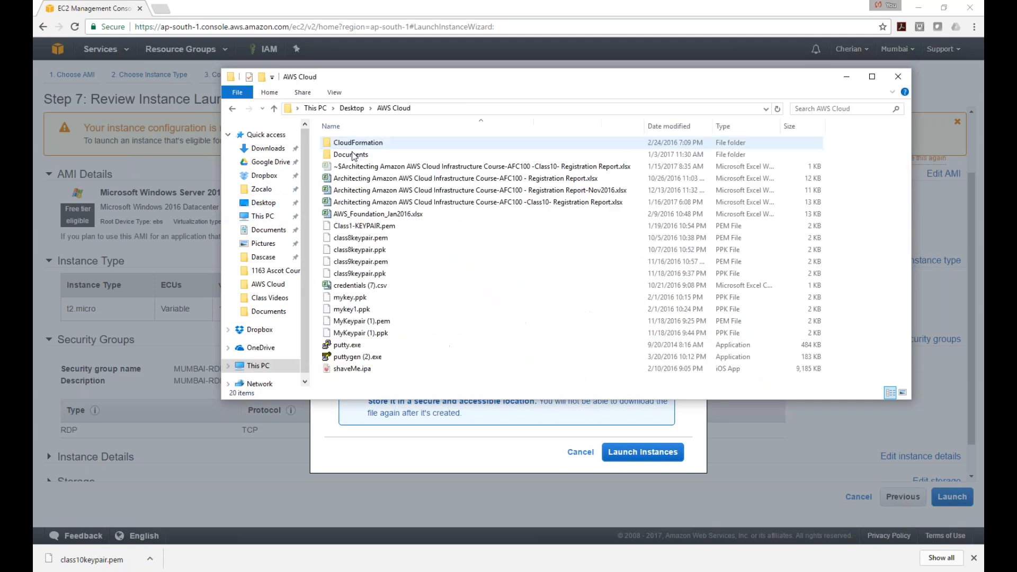
left_click(459, 334)
key("ctrl+v")
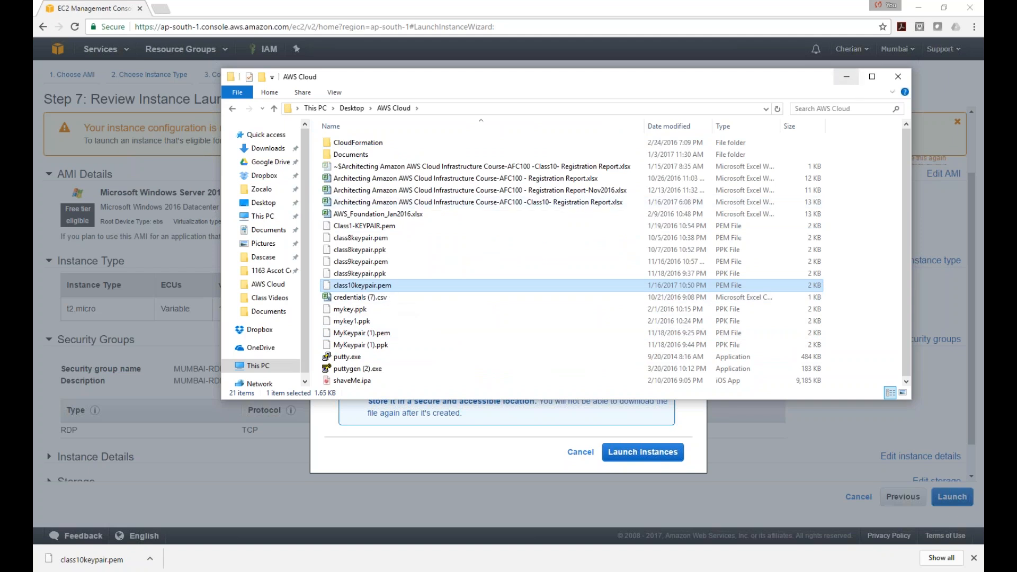
left_click(898, 79)
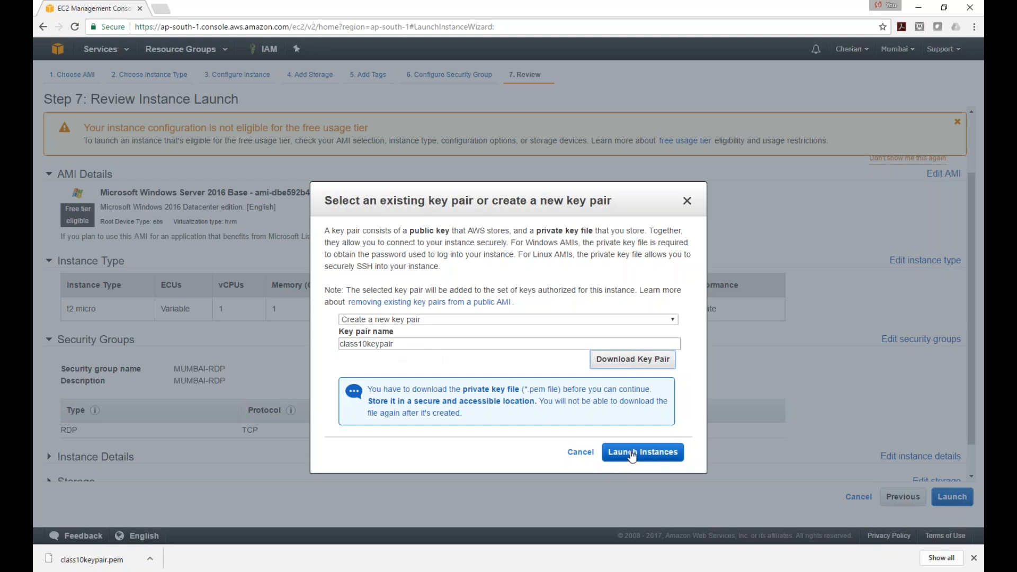
left_click(418, 321)
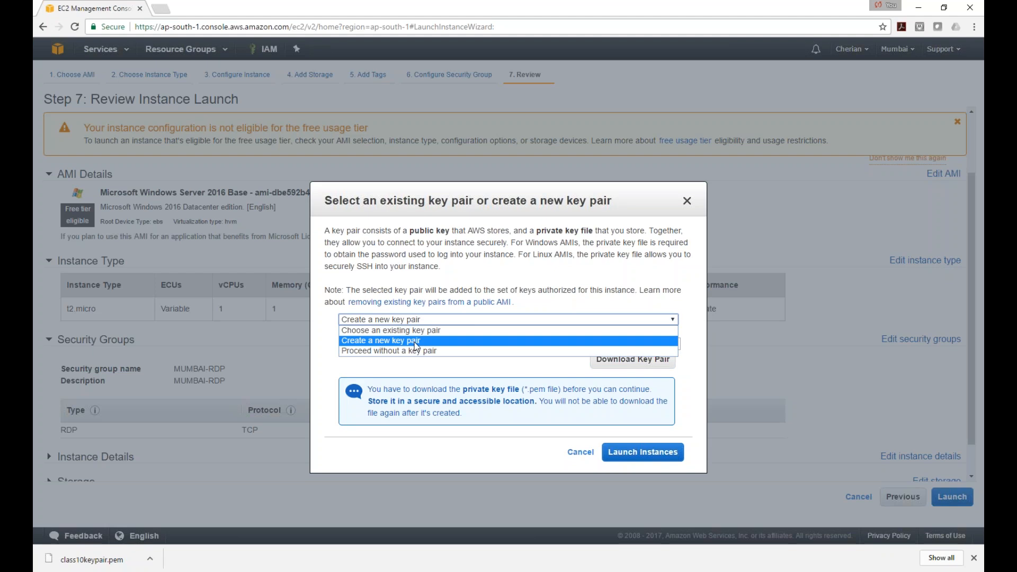
left_click(442, 303)
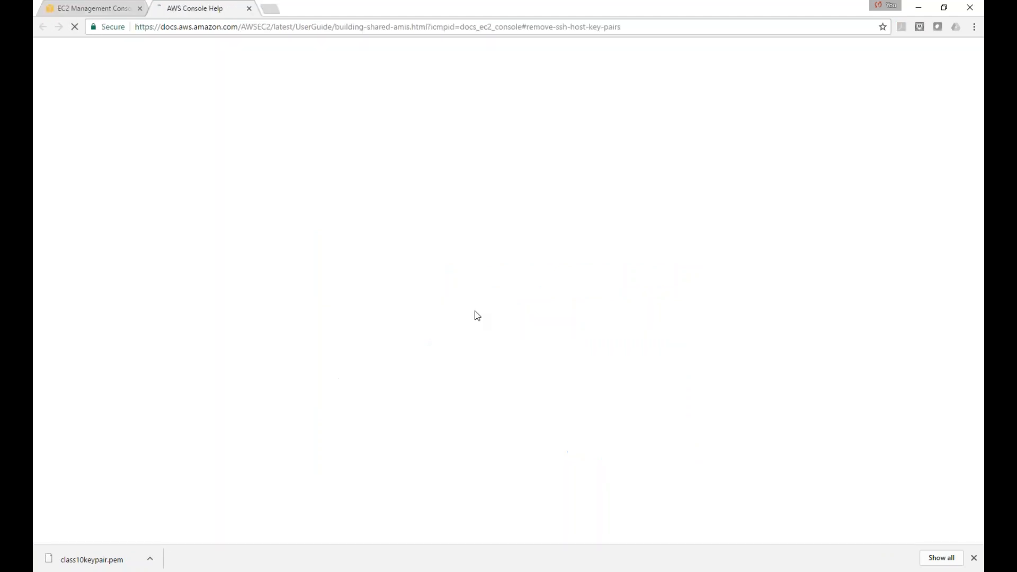
left_click(90, 8)
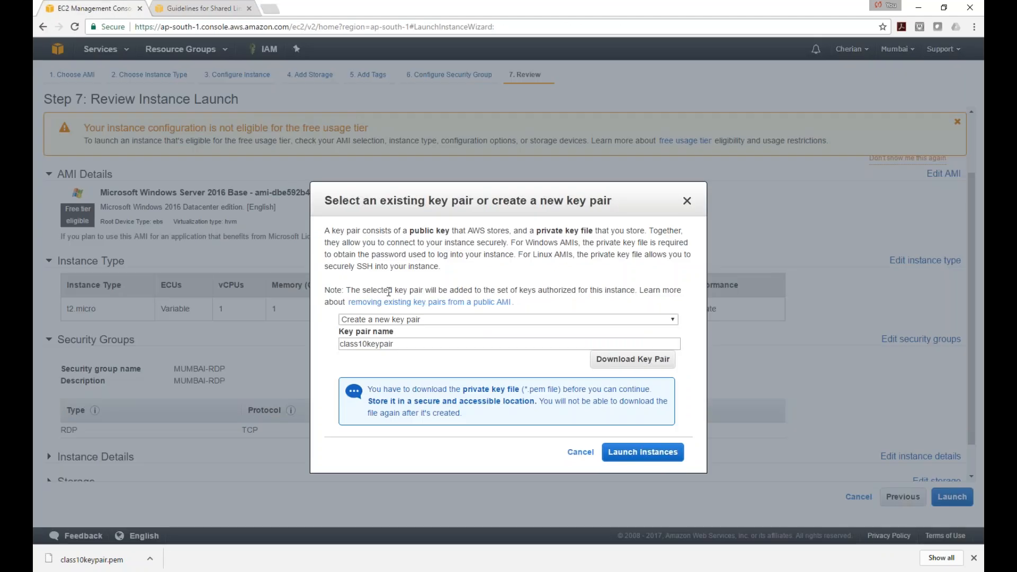
Step: Launch the instance with the new key pair and display the launch log on the status page
left_click(658, 459)
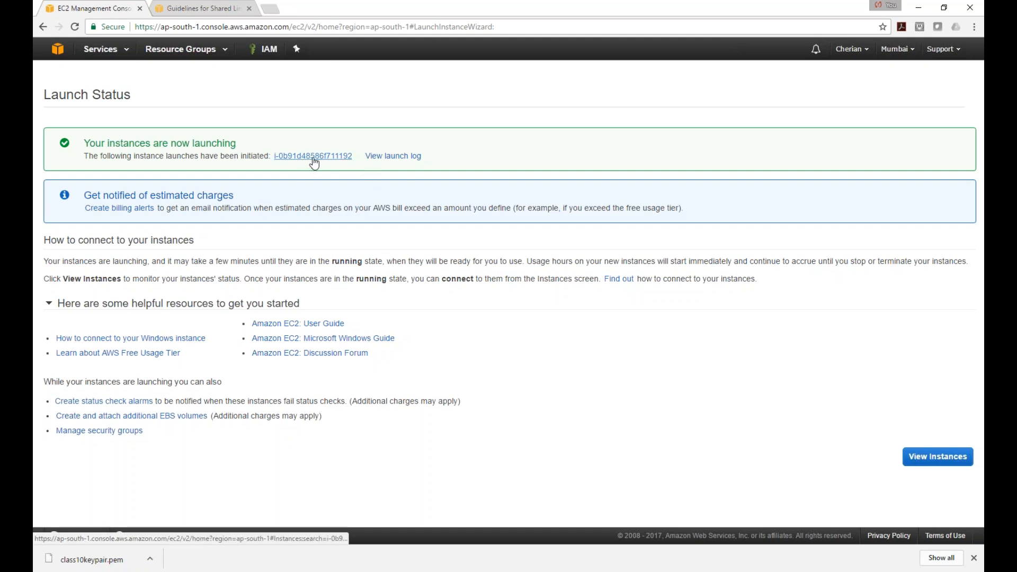
left_click(399, 157)
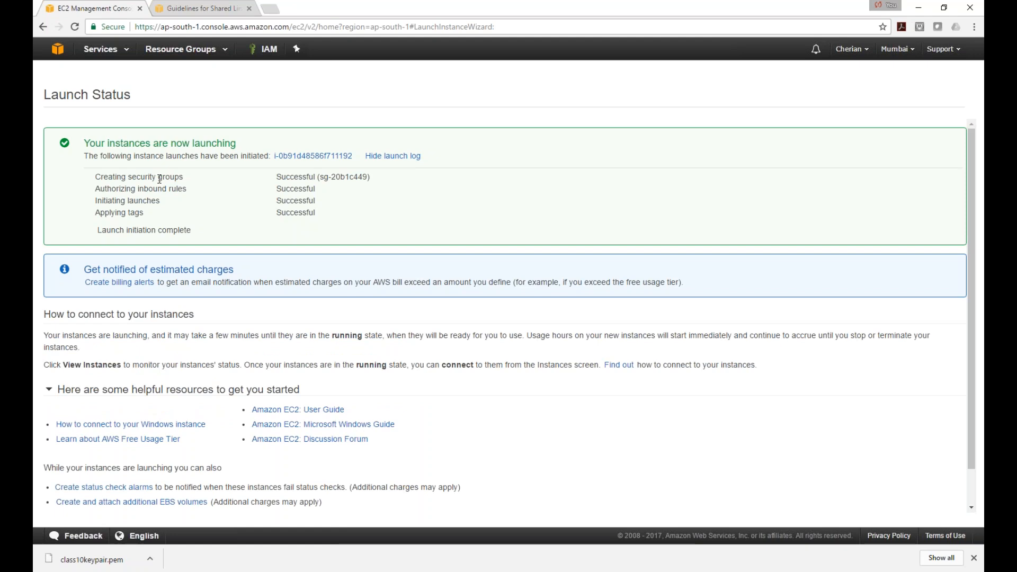
Step: Review the launch log entries and open the newly launched instance in the instances list
left_click_drag(159, 177, 210, 177)
left_click_drag(144, 188, 224, 189)
left_click_drag(135, 213, 237, 213)
left_click(313, 157)
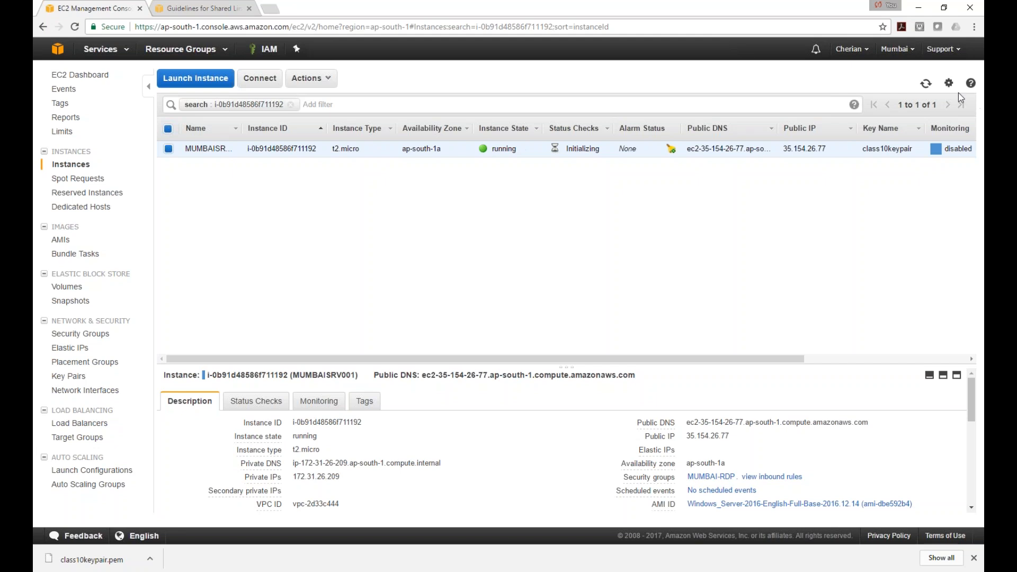
Step: Hide the Alarm Status, Public DNS, Key Name and Monitoring columns in the instances table
left_click_drag(472, 359, 634, 359)
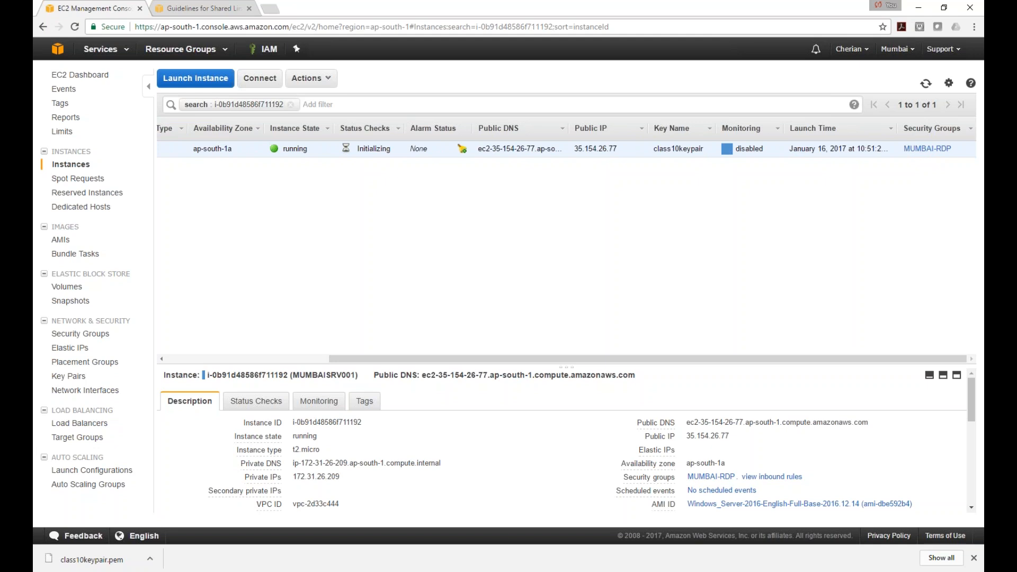
left_click_drag(535, 359, 311, 365)
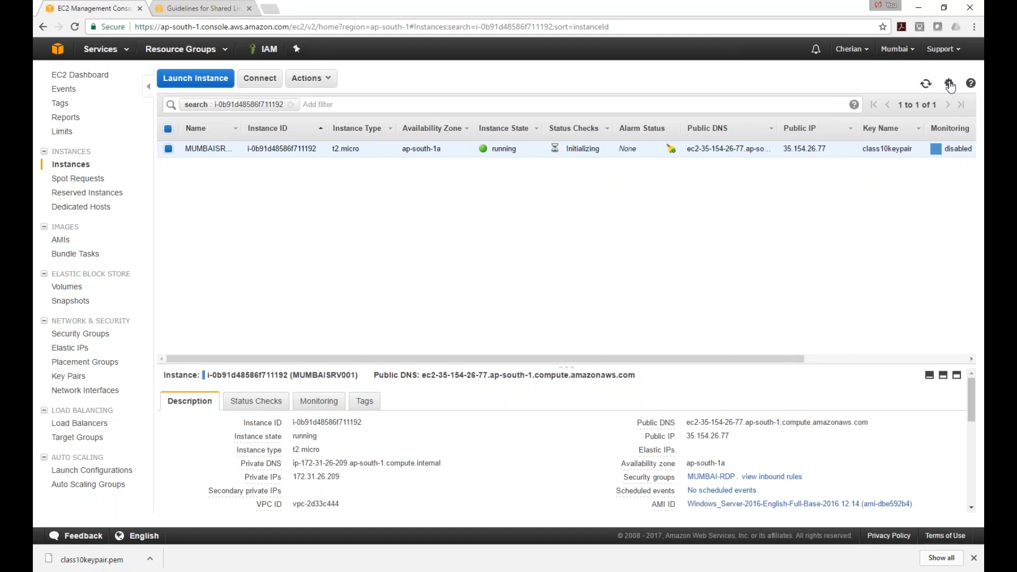
left_click(948, 83)
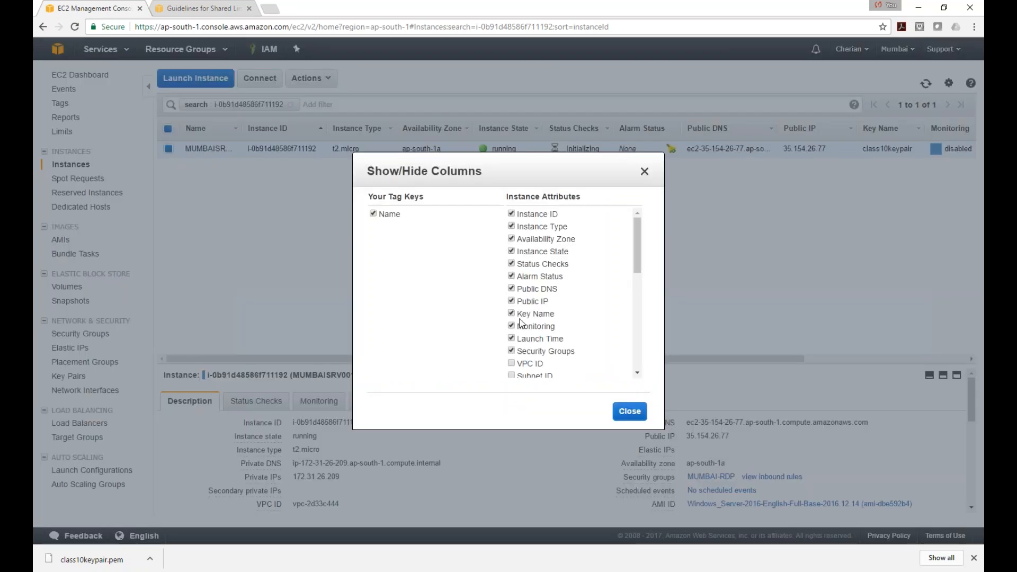
scroll(642, 241, "down", 6)
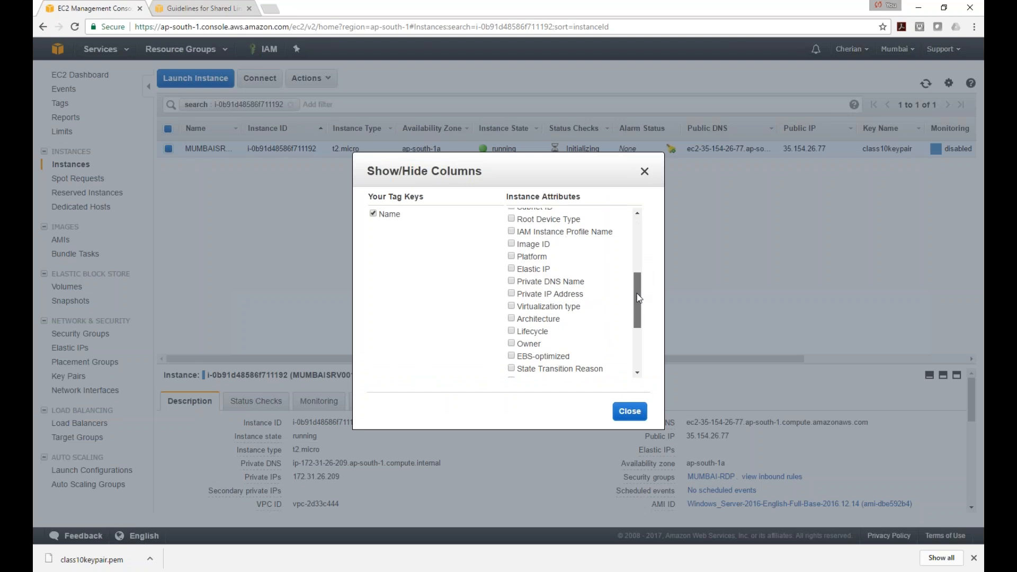
scroll(643, 229, "up", 6)
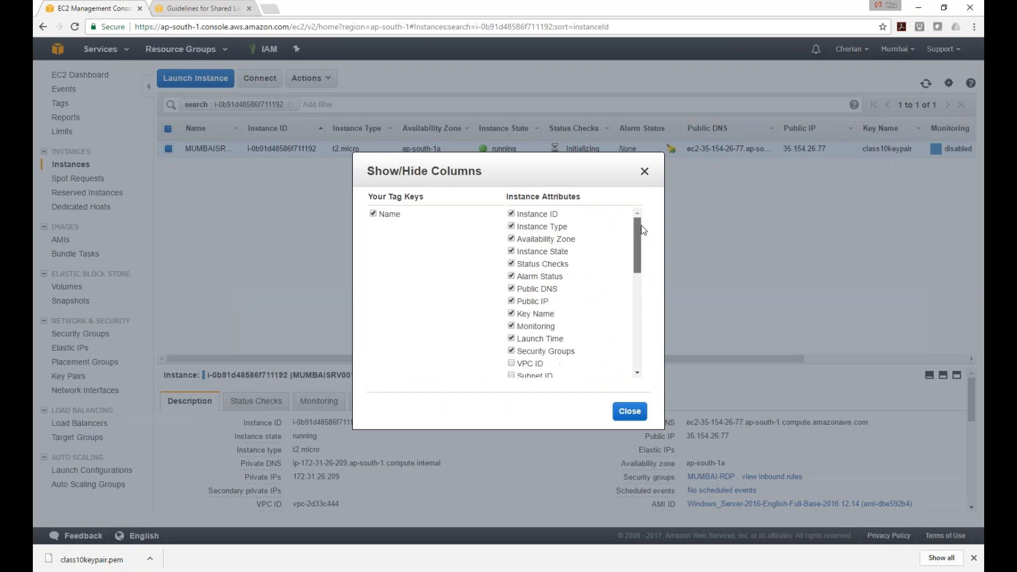
left_click(512, 276)
left_click(512, 289)
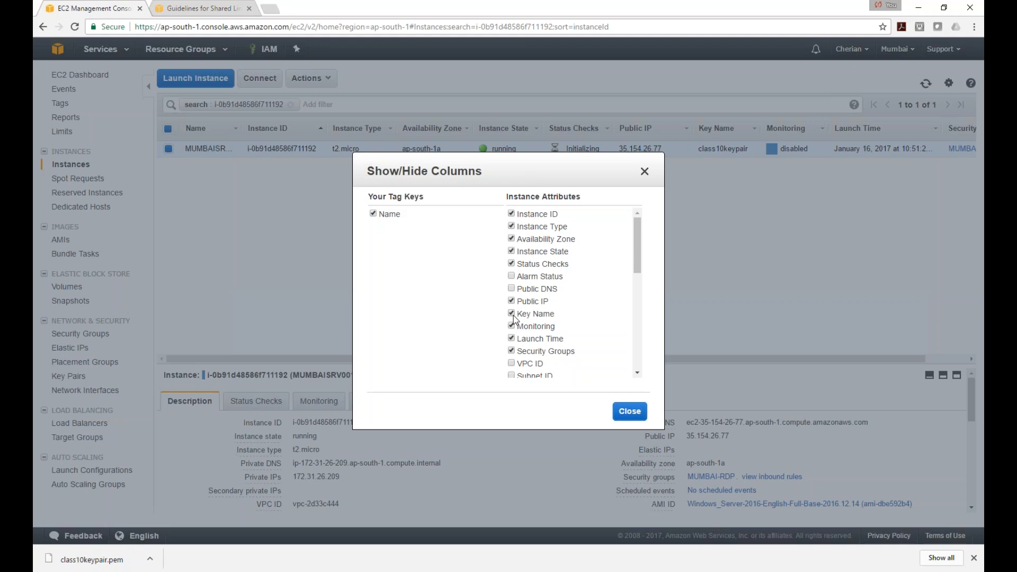
left_click(512, 315)
left_click(512, 327)
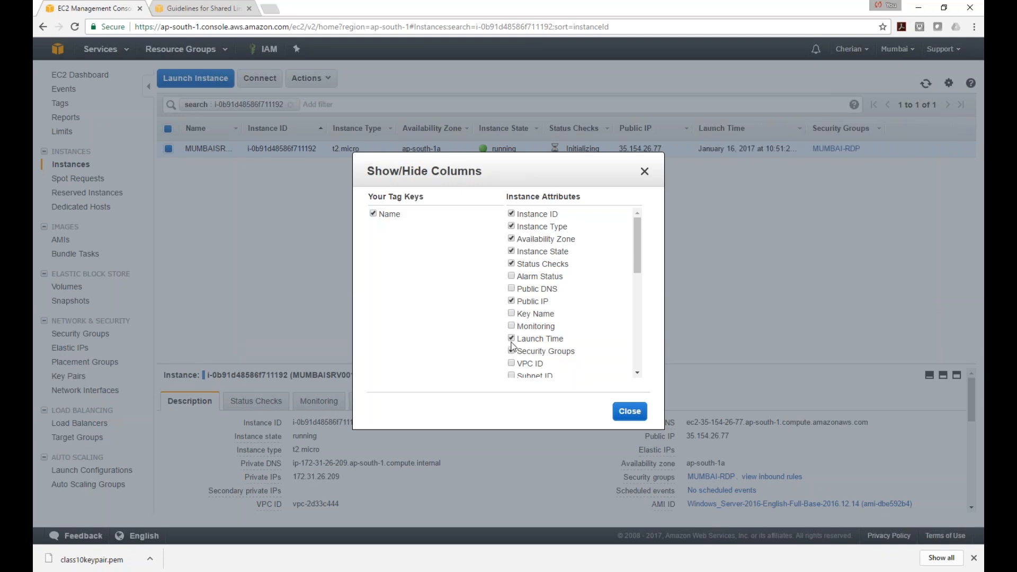
left_click(629, 412)
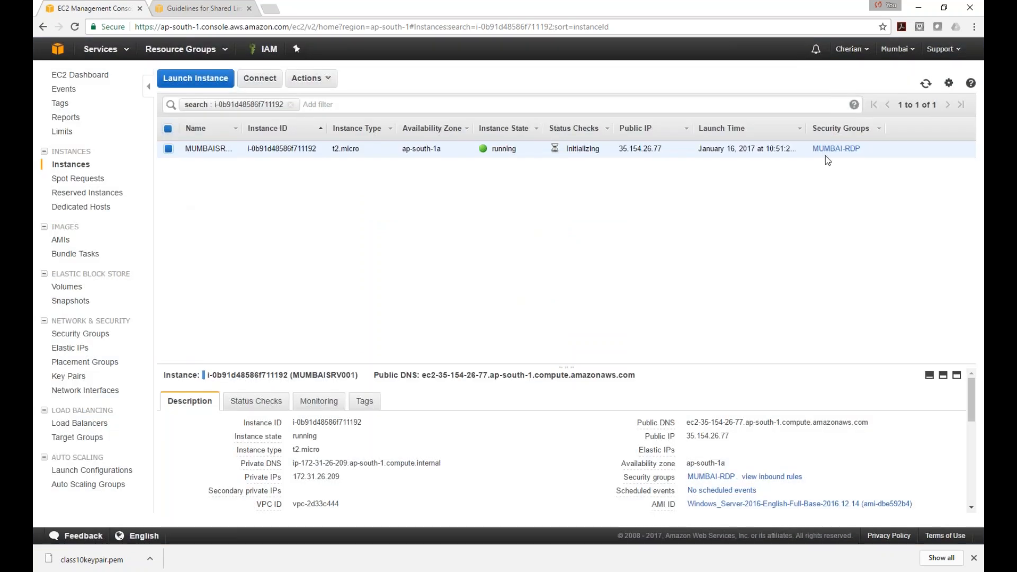
left_click(949, 83)
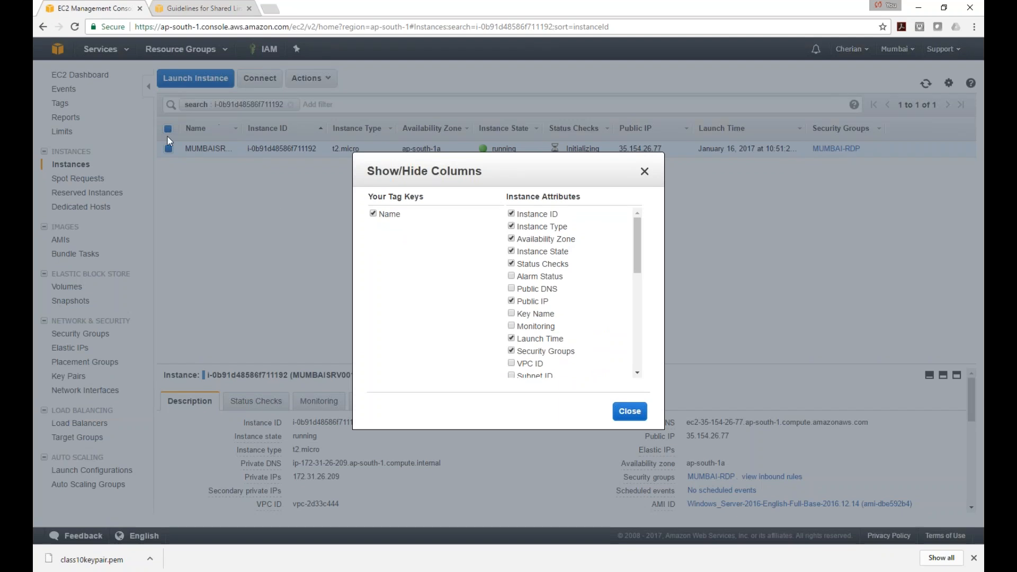
left_click(629, 414)
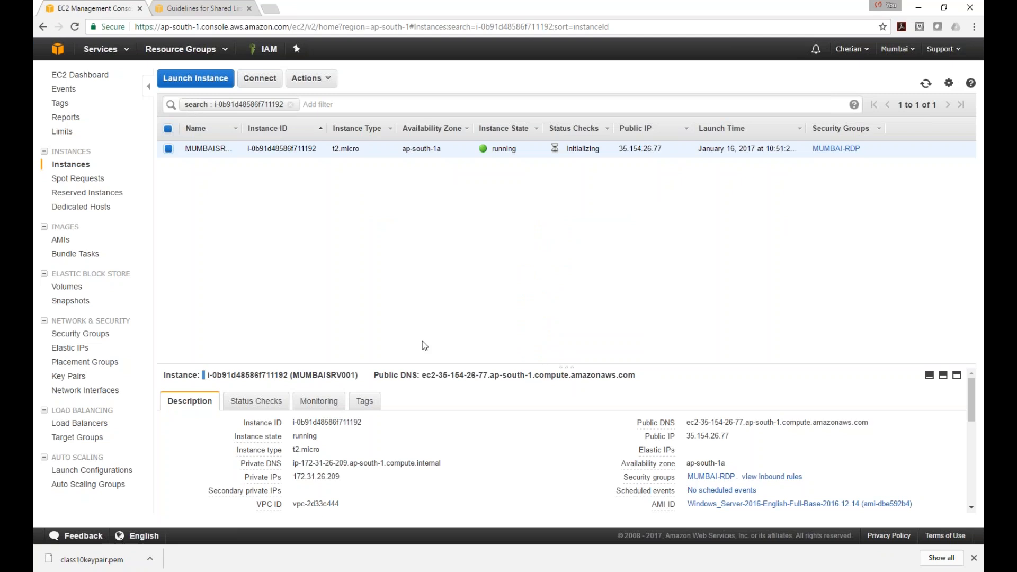
Step: Enlarge the instance details area and examine the instance ID, instance type, private IP and public IP
left_click(945, 375)
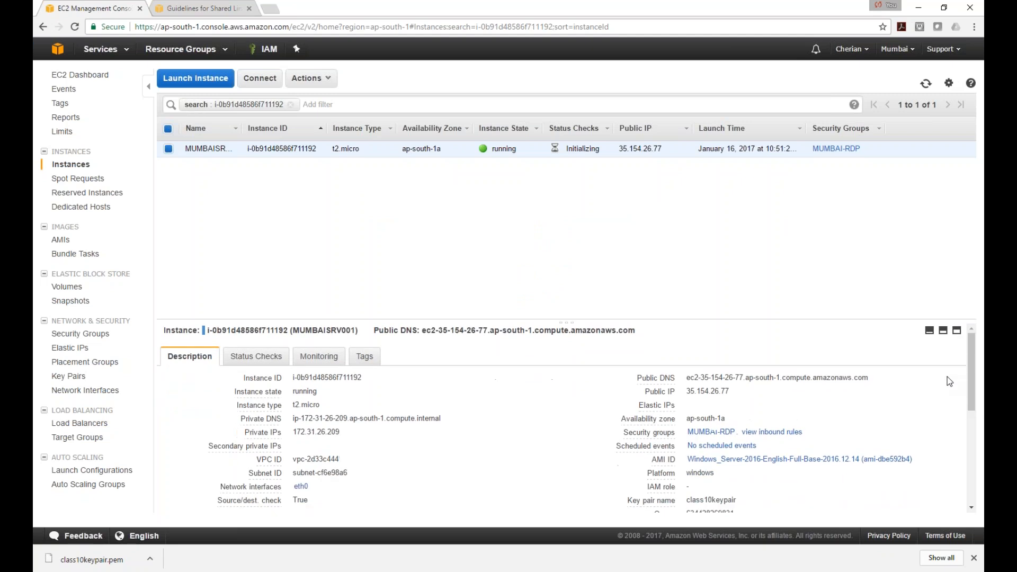
left_click(957, 323)
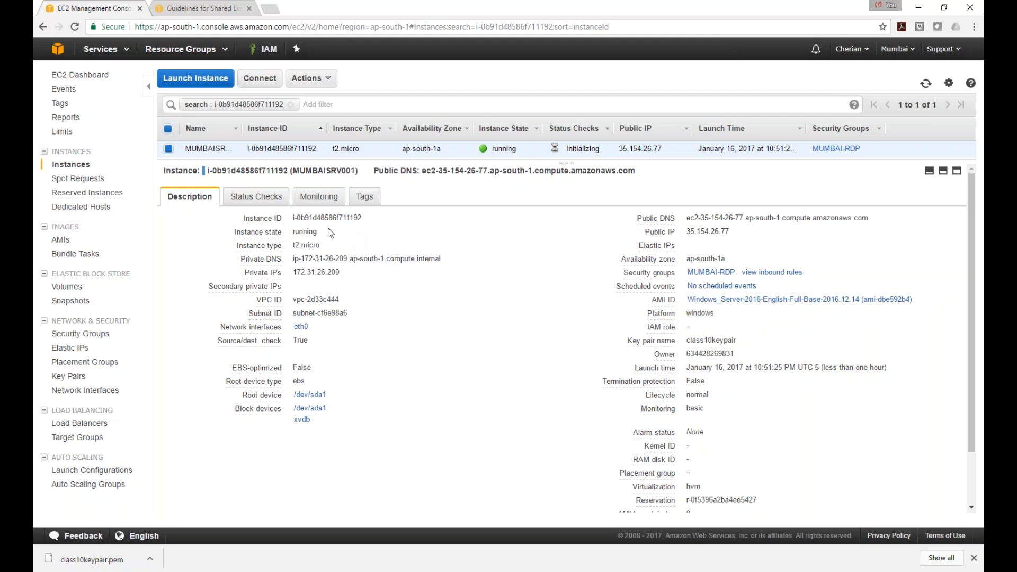
left_click_drag(289, 171, 206, 175)
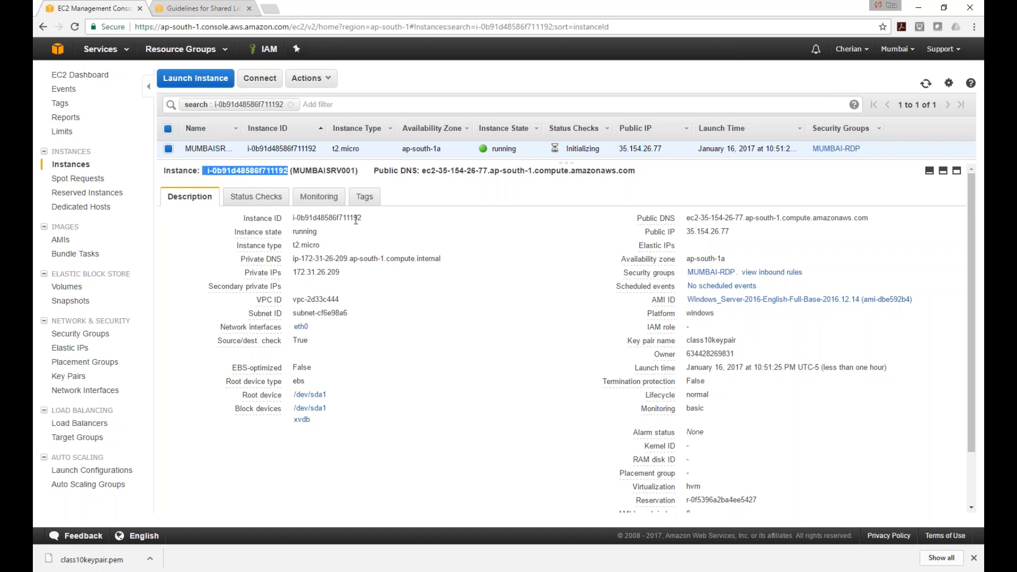
left_click_drag(361, 219, 293, 245)
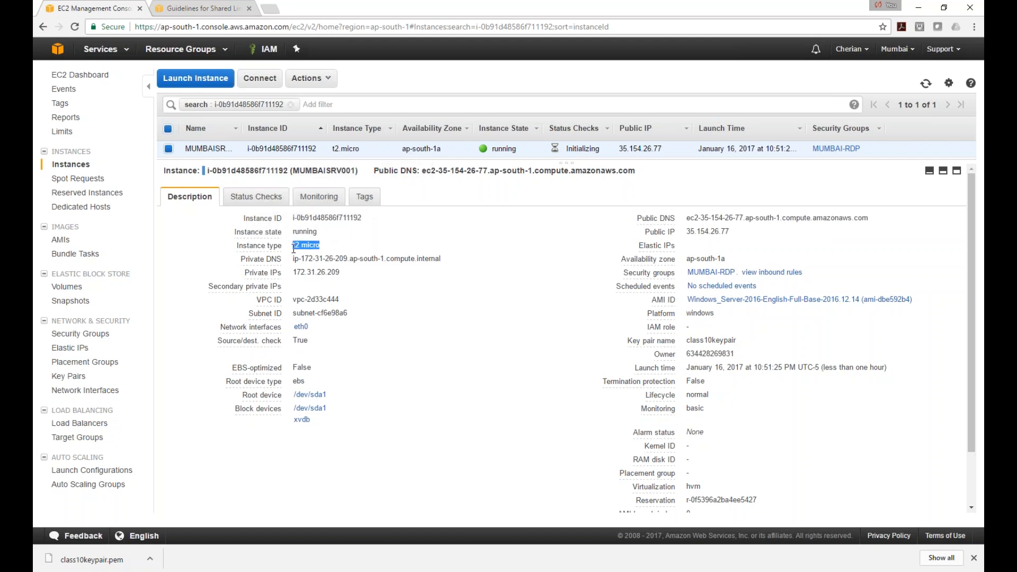
left_click_drag(339, 272, 292, 276)
left_click(742, 247)
left_click_drag(733, 236, 684, 234)
Step: Show the details of network interface eth0 and examine its security group, Elastic IP and private IP addresses
left_click(307, 329)
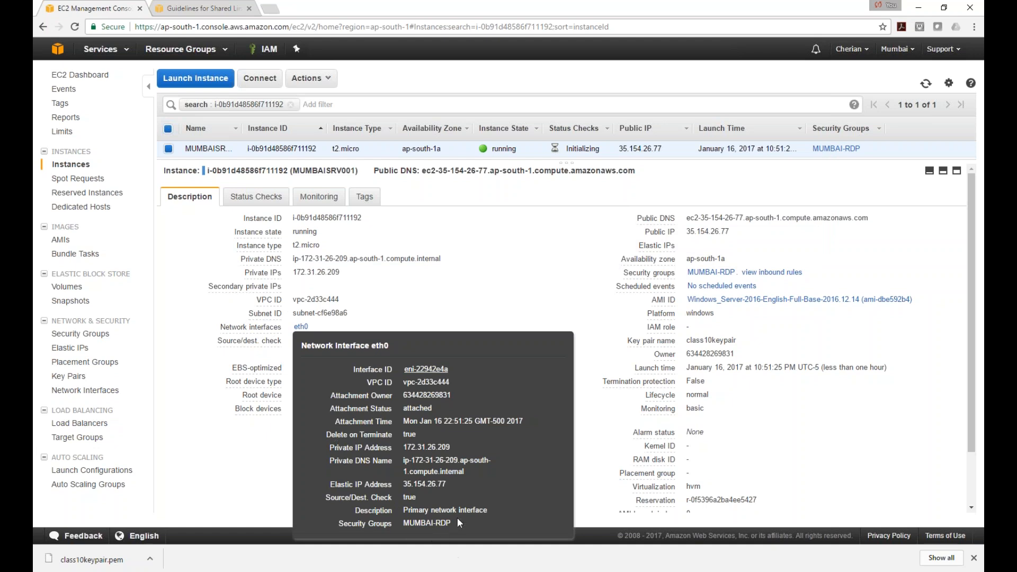
left_click_drag(457, 520, 393, 528)
left_click_drag(449, 485, 401, 486)
left_click_drag(459, 450, 400, 449)
left_click(480, 283)
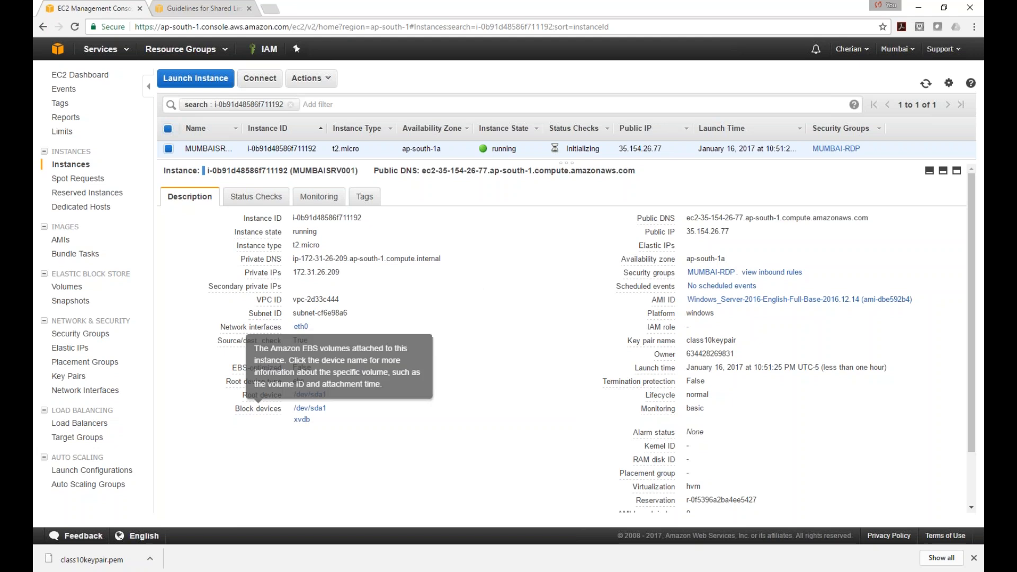
Step: Examine the root device type of block device /dev/sda1 and display the list of EBS volumes
left_click(312, 409)
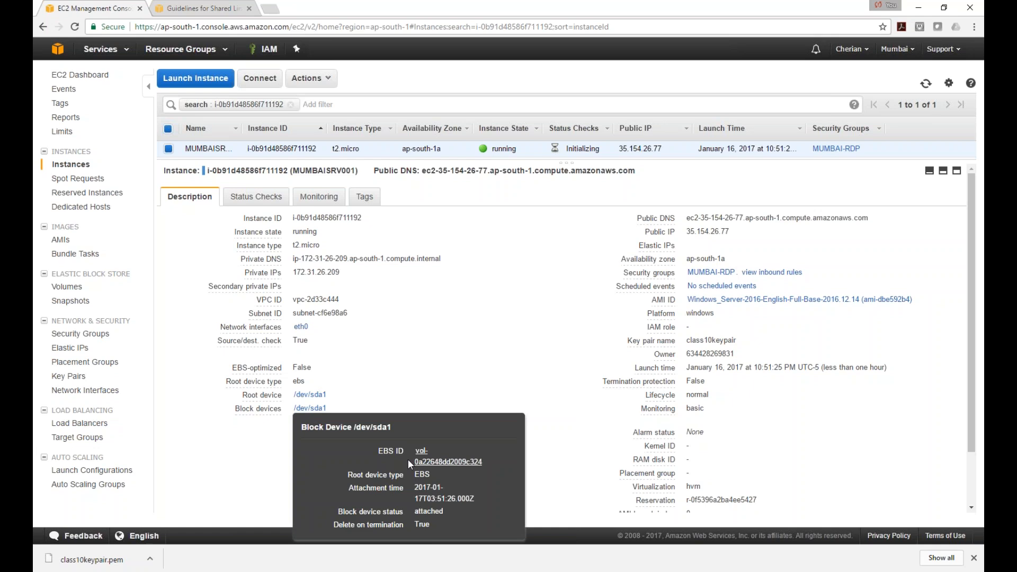
left_click_drag(430, 475, 413, 475)
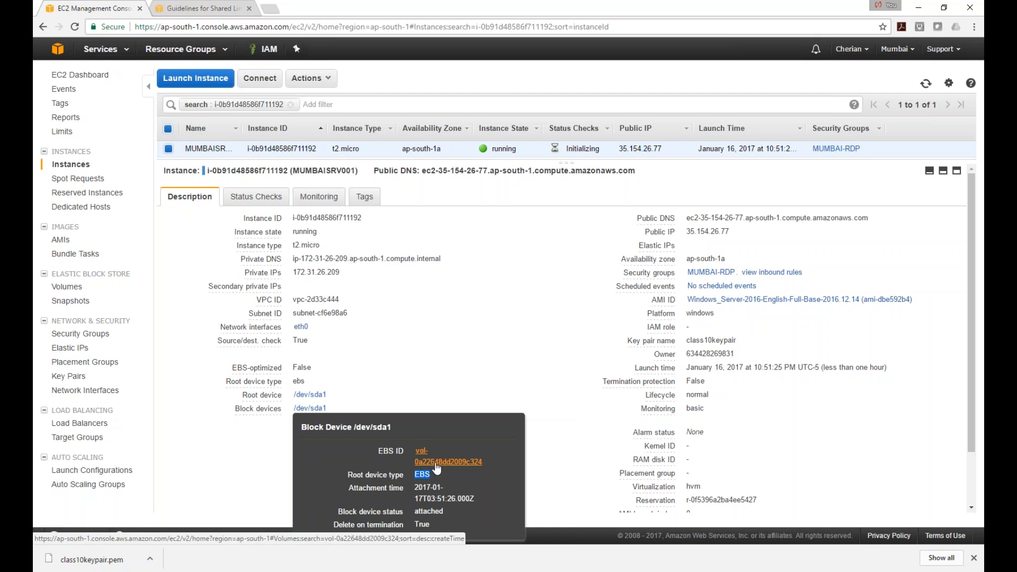
left_click(67, 291)
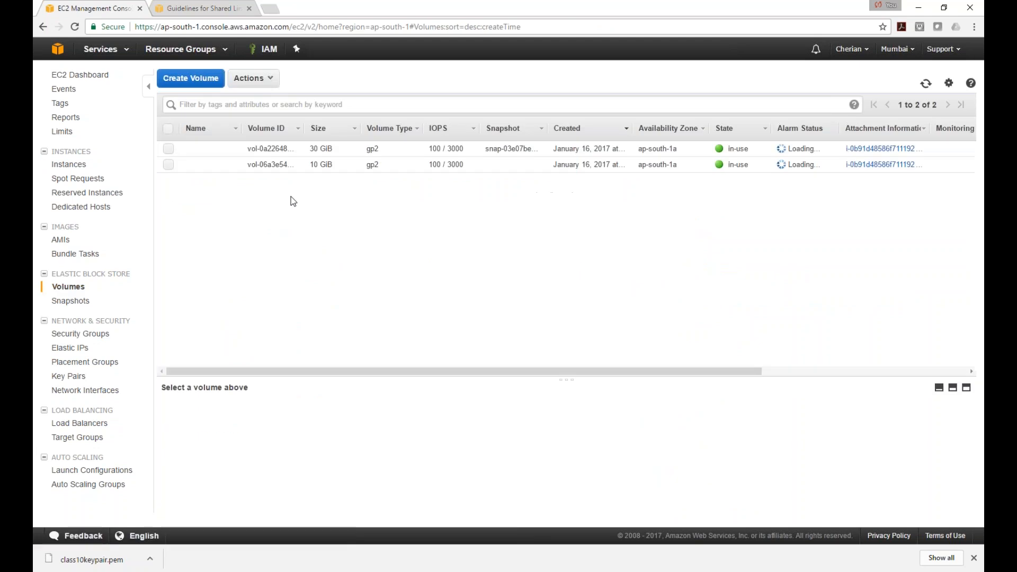
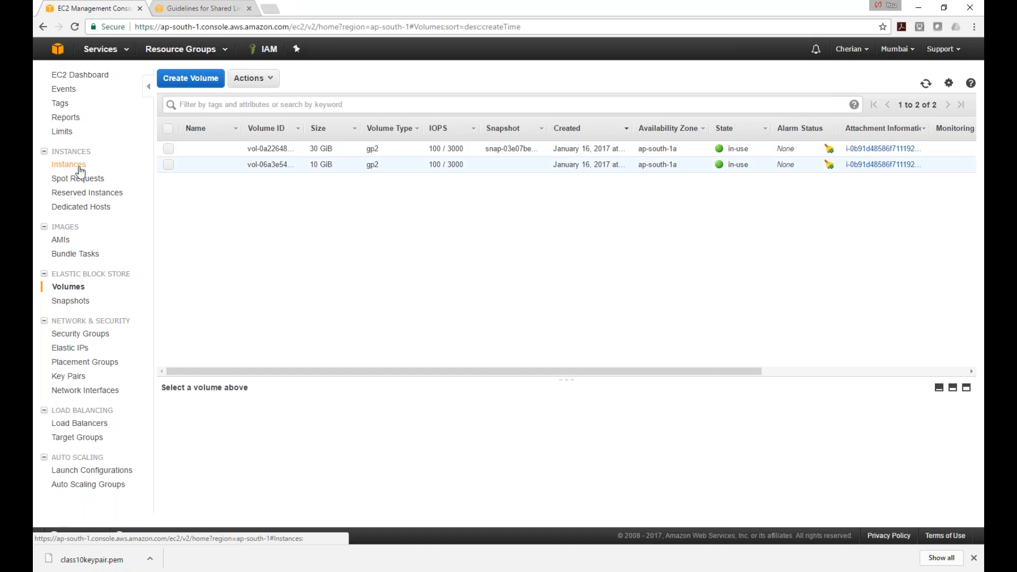
Step: Return to the instances list, examine the owner and remaining description fields, and restore the details area to medium height
left_click(69, 164)
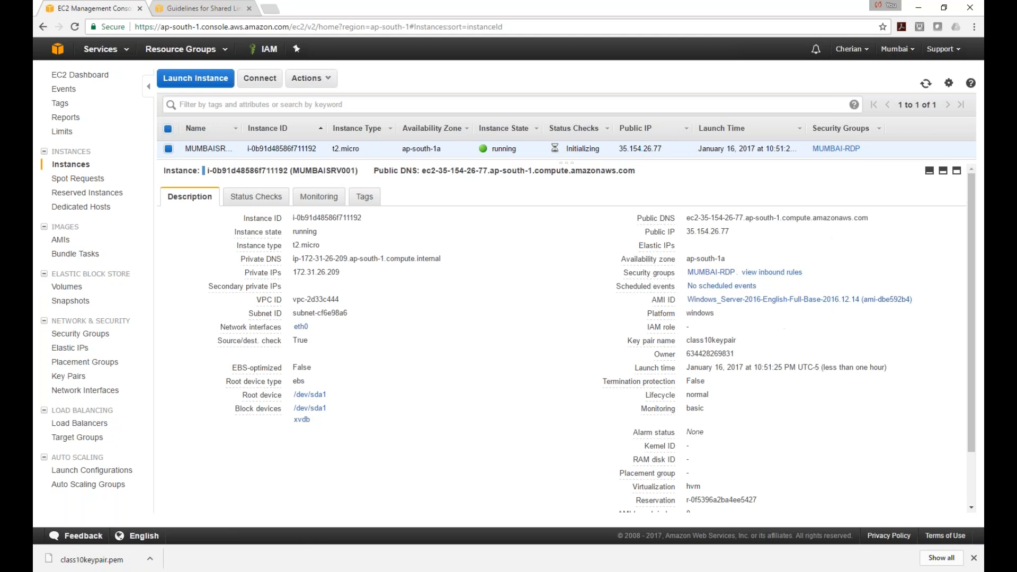
left_click_drag(741, 343, 681, 359)
scroll(696, 408, "down", 1)
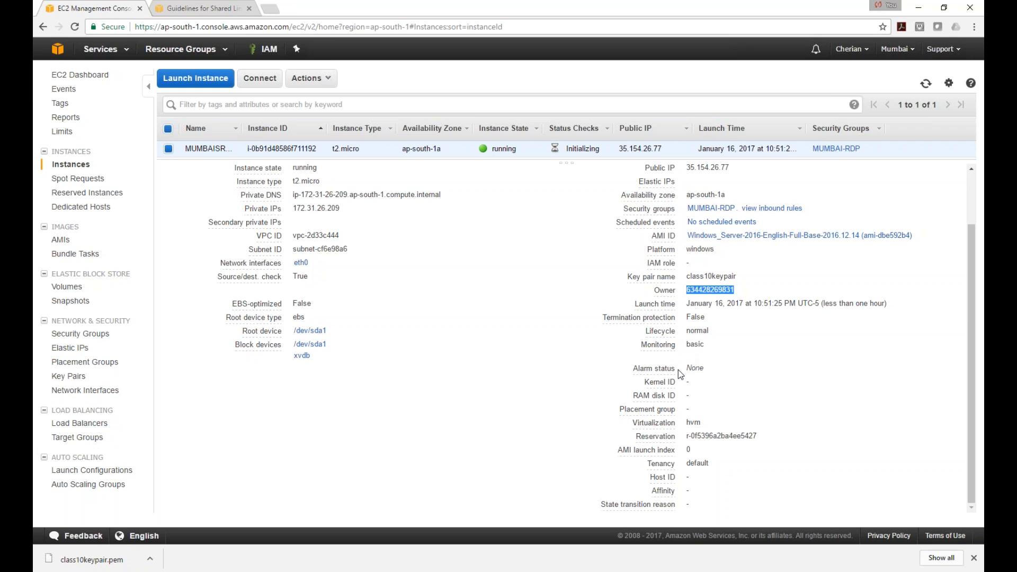
scroll(688, 350, "up", 1)
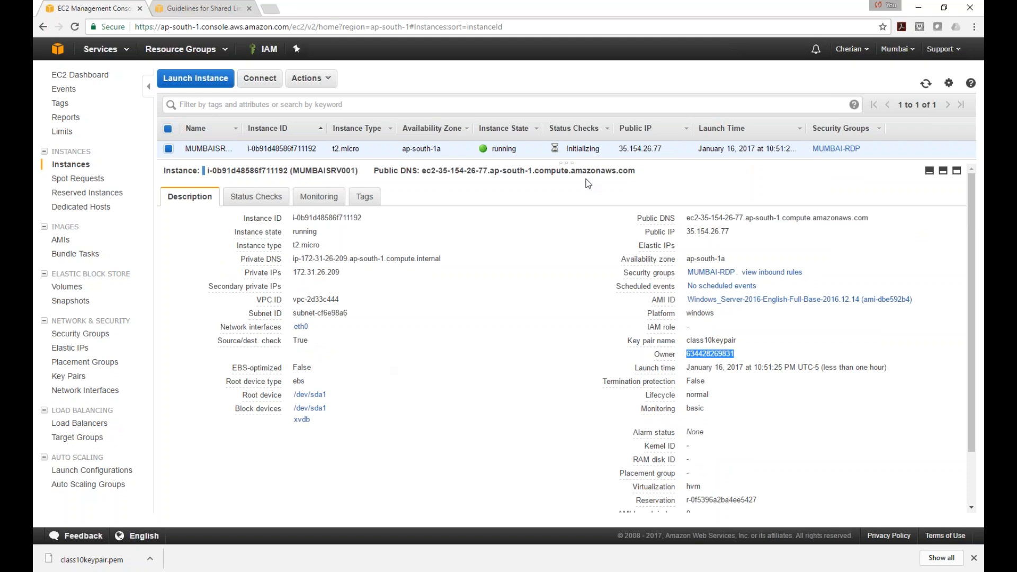
left_click(943, 171)
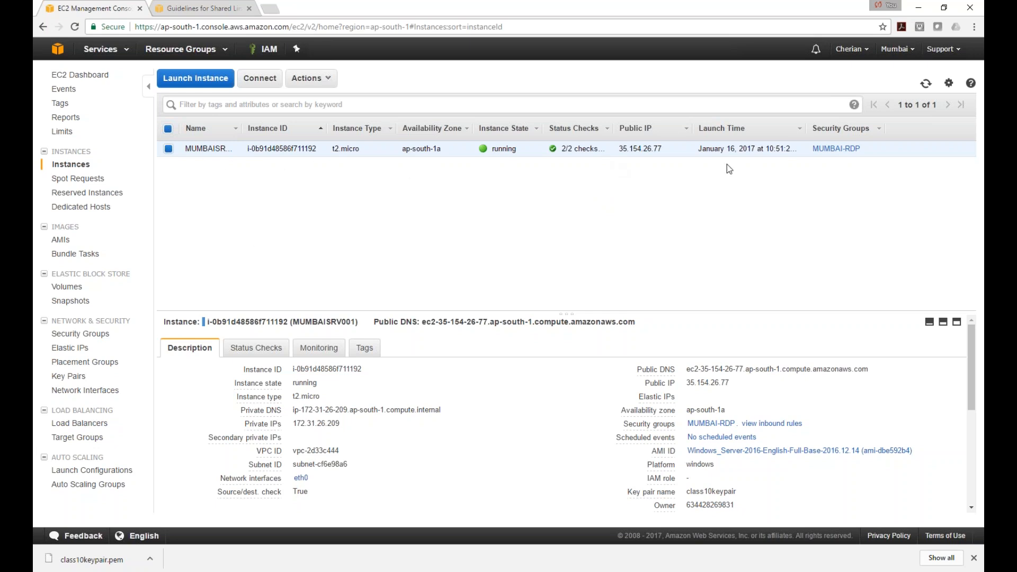
Step: Select the instance's public IP address and open Remote Desktop Connection by running mstsc
left_click_drag(663, 150, 620, 152)
right_click(638, 148)
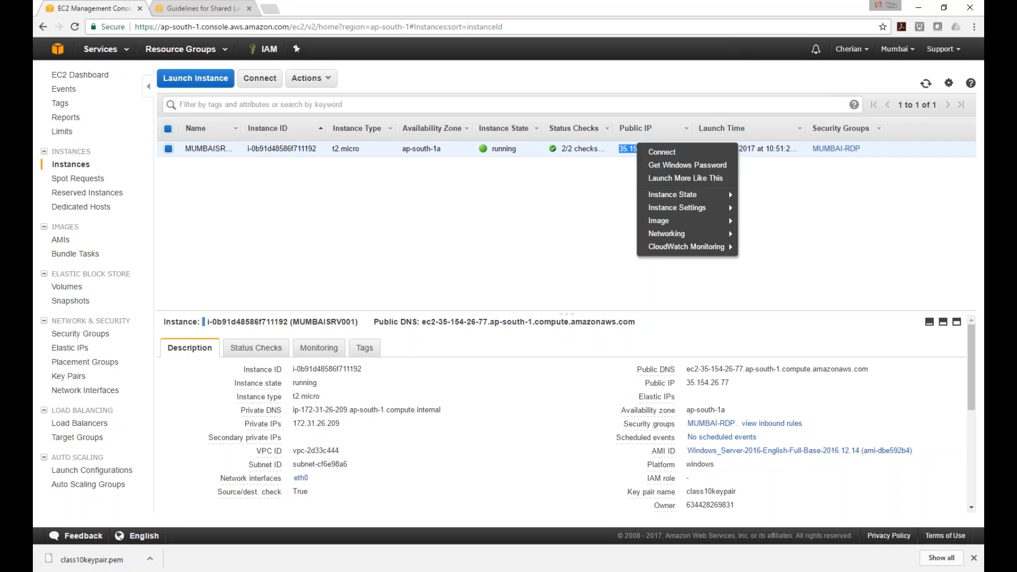
left_click(620, 181)
key("alt+Tab")
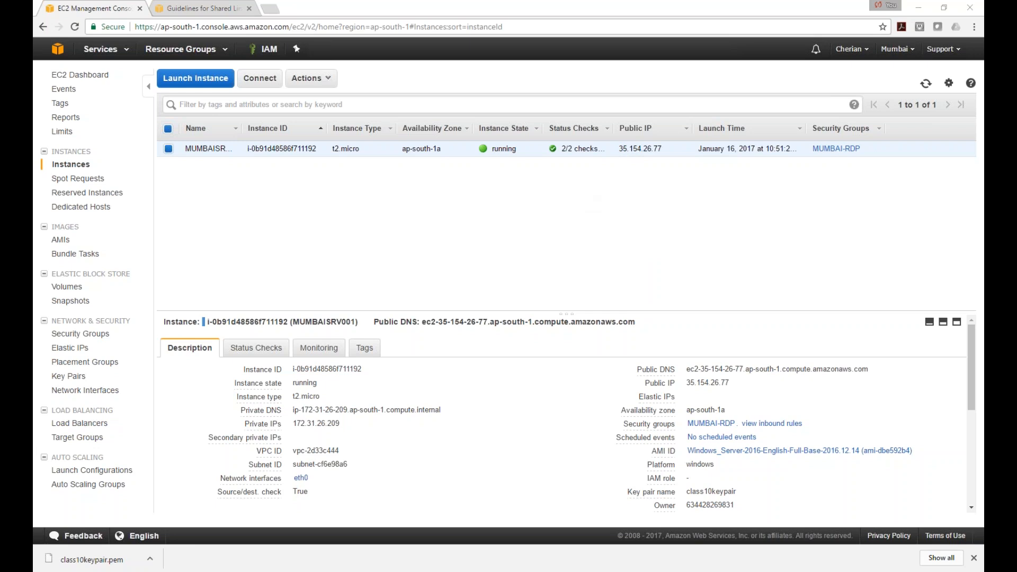
key("super+r")
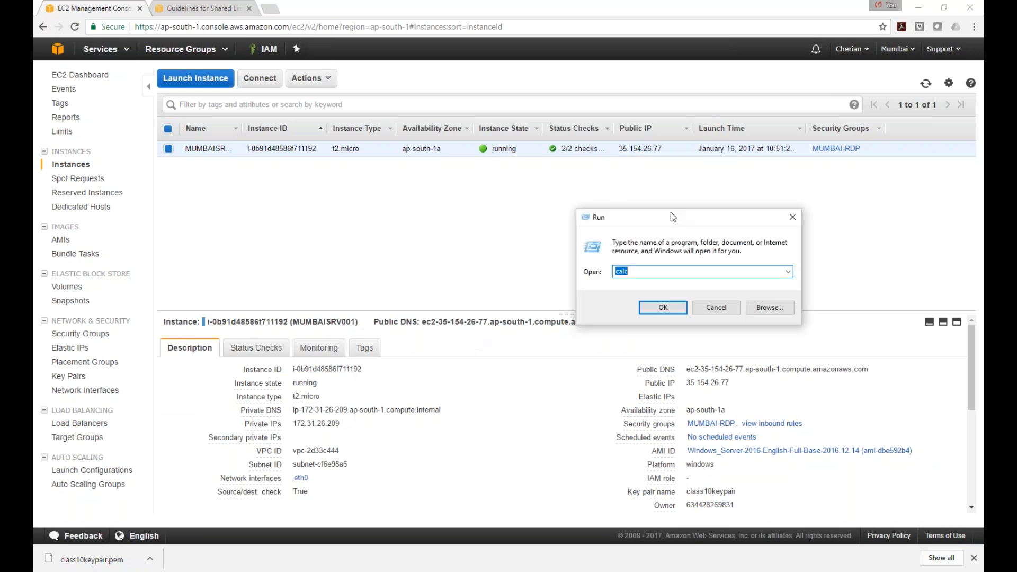
type("mstsc")
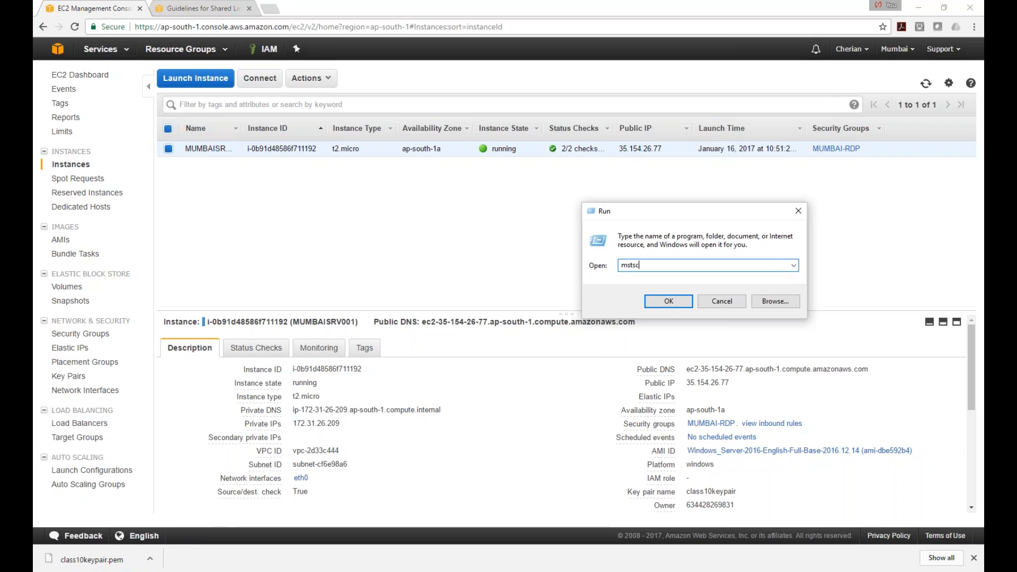
key("Return")
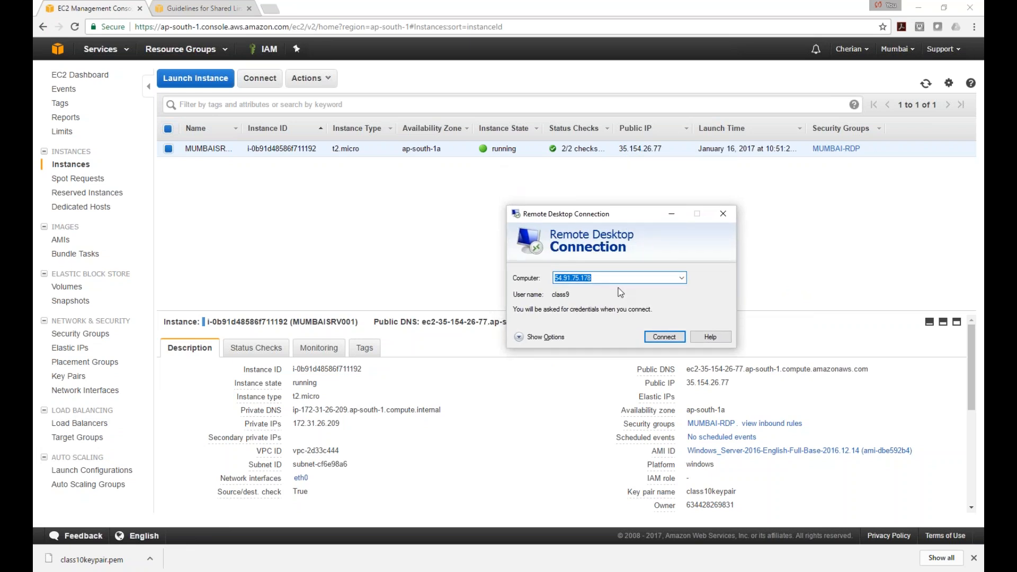
Step: Try a remote desktop connection to 35.154.26.77, trust the remote computer, cancel the credentials request and close Remote Desktop Connection
type("35.154.26.77")
key("Return")
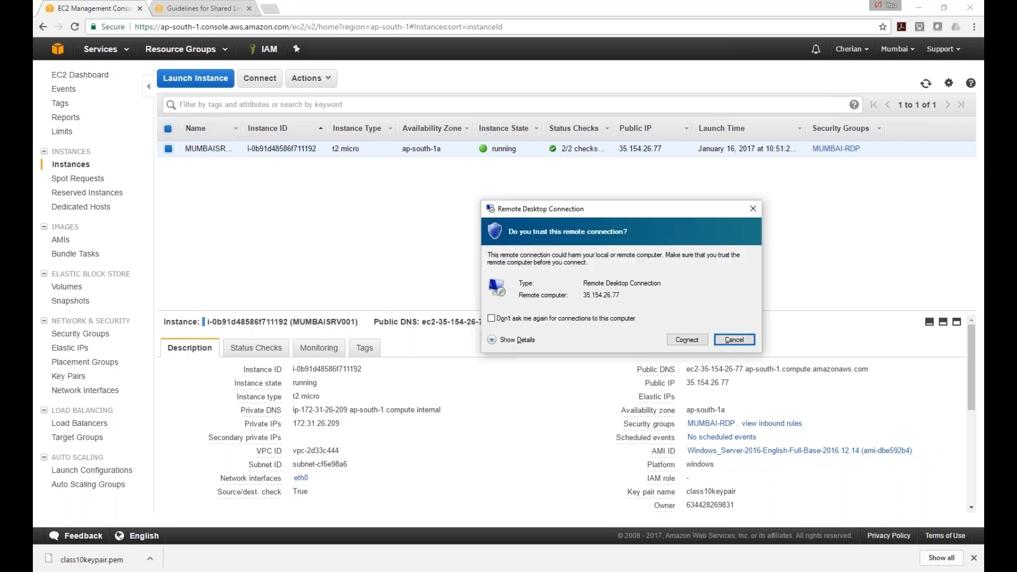
left_click(687, 340)
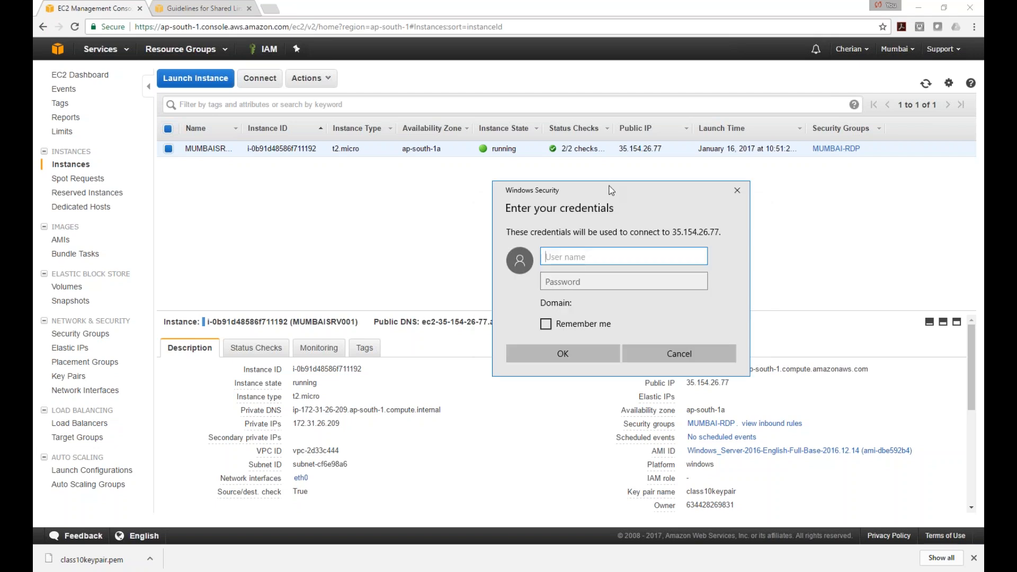
left_click_drag(610, 190, 515, 181)
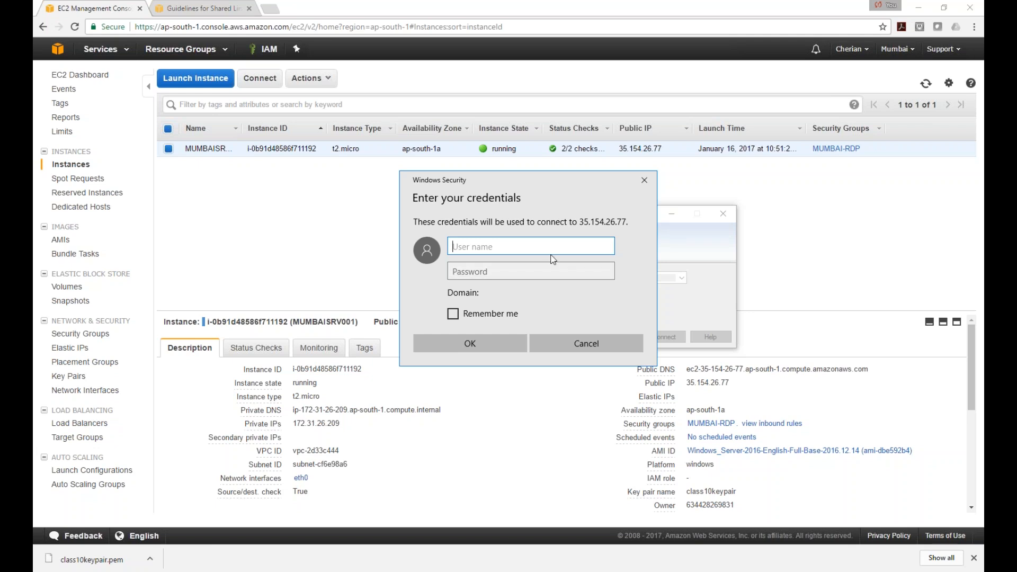
left_click(645, 181)
left_click(723, 214)
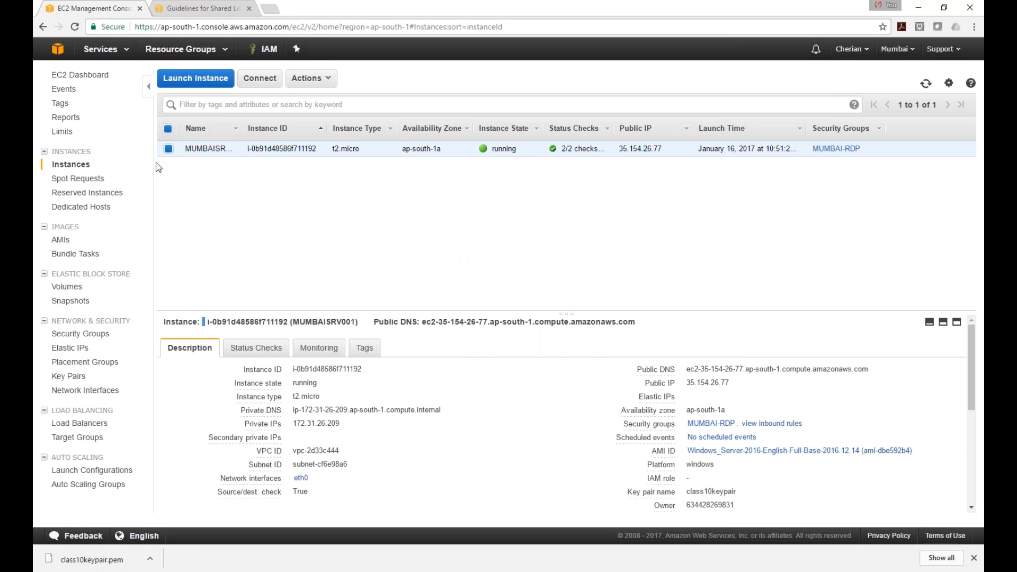
Step: Open the connection instructions for the MUMBAISRV001 instance and highlight the Administrator user name
left_click(274, 85)
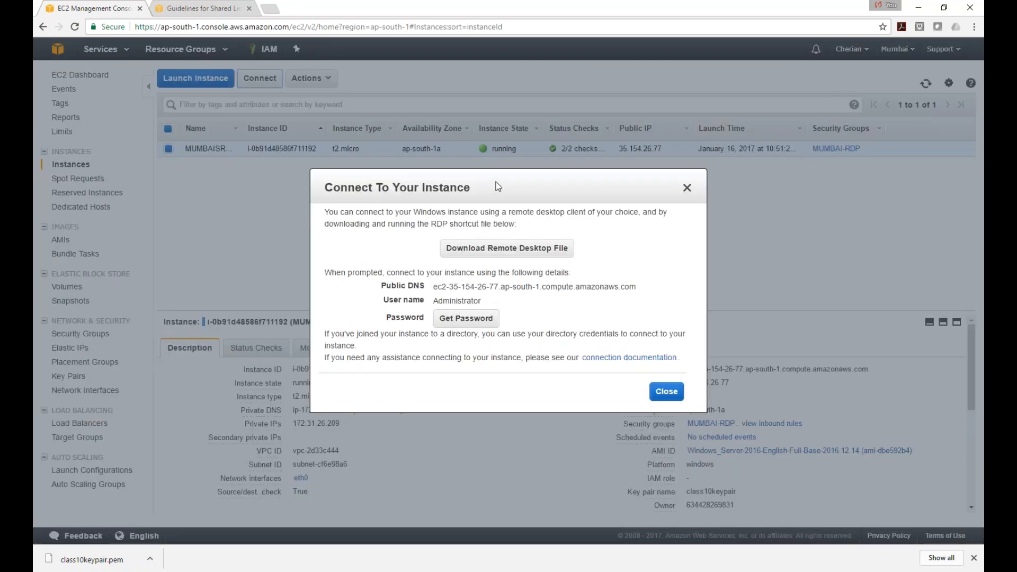
left_click_drag(496, 182, 510, 149)
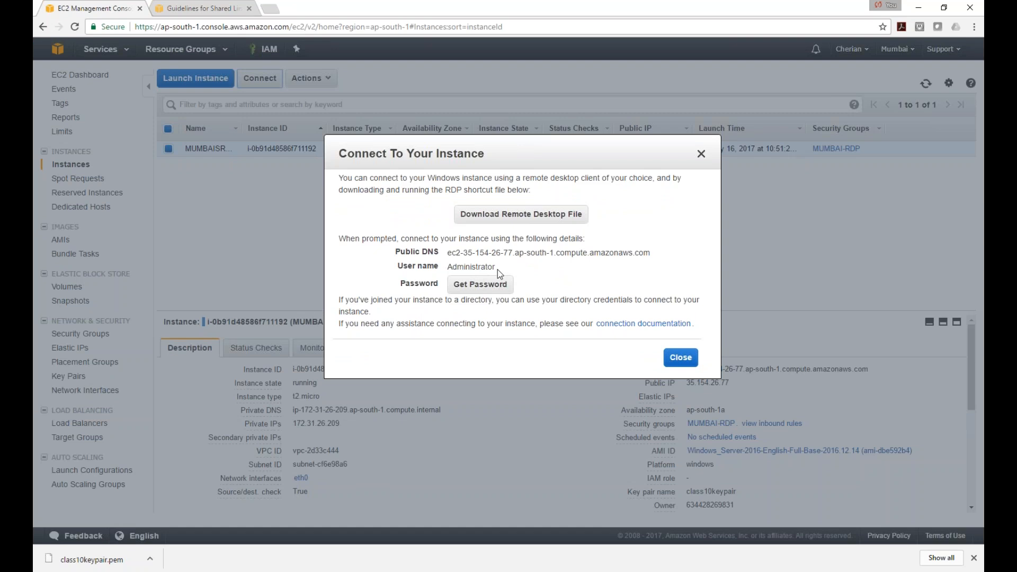
left_click_drag(496, 267, 450, 269)
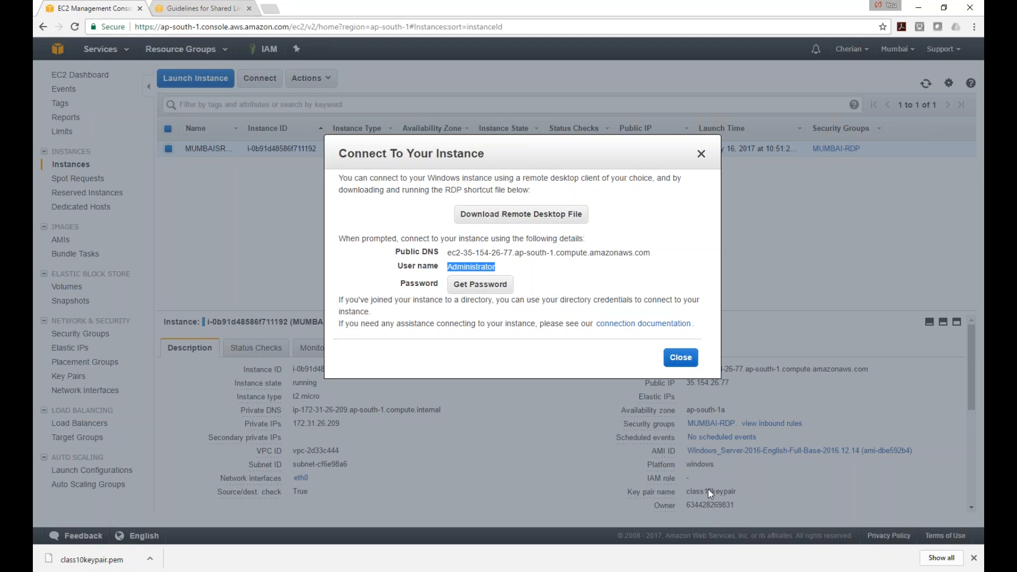
Step: Load class10keypair.pem from the AWS Cloud folder on the Desktop and decrypt the instance's Administrator password
left_click(487, 290)
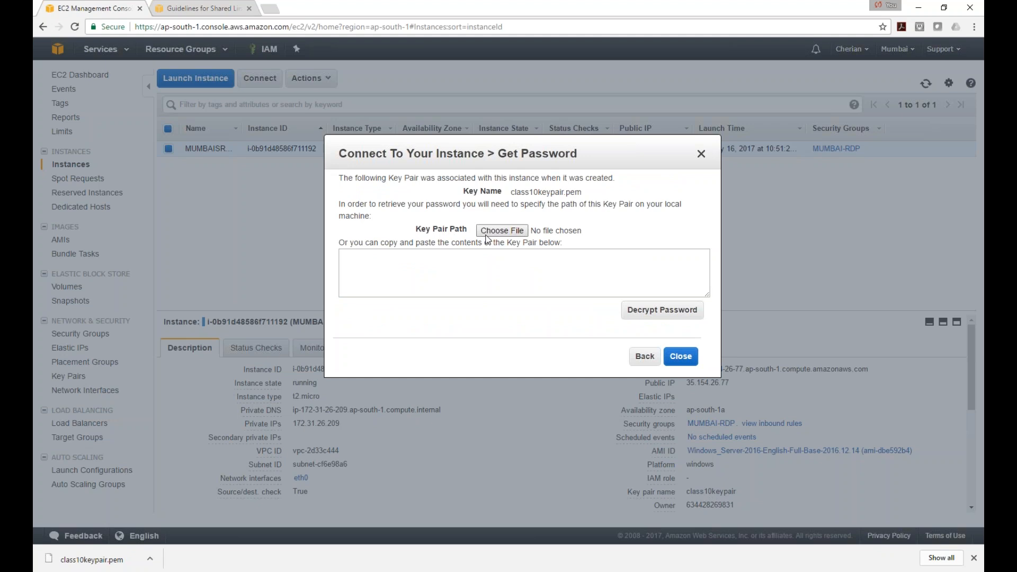
left_click(500, 231)
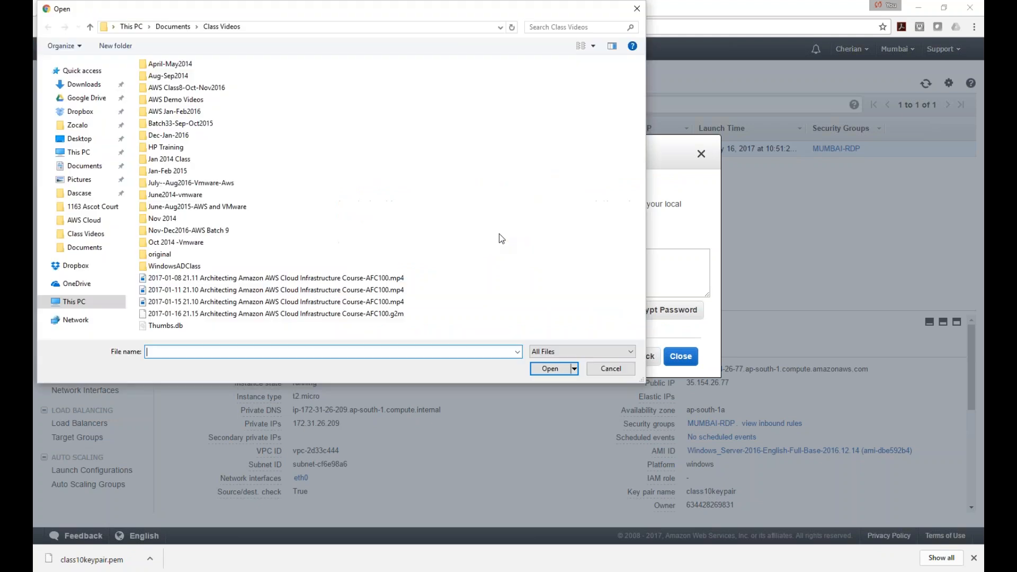
left_click(79, 139)
left_click(170, 80)
double_click(170, 80)
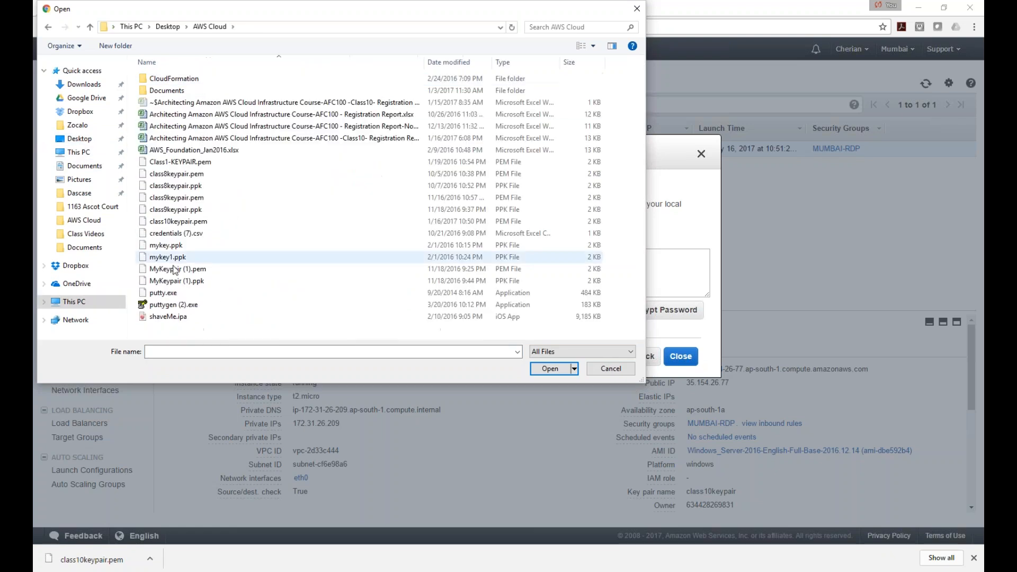
left_click(180, 221)
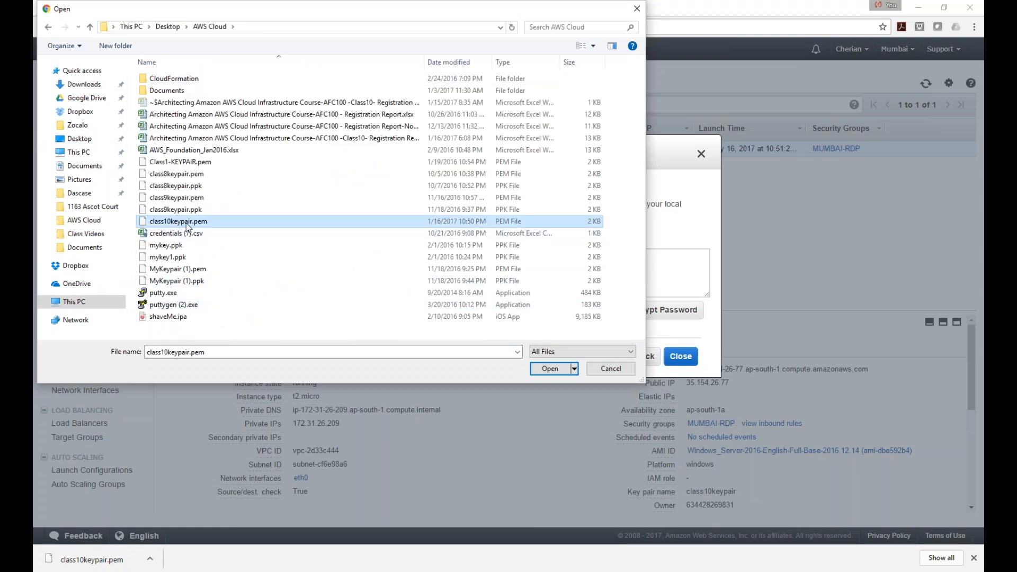
left_click(550, 368)
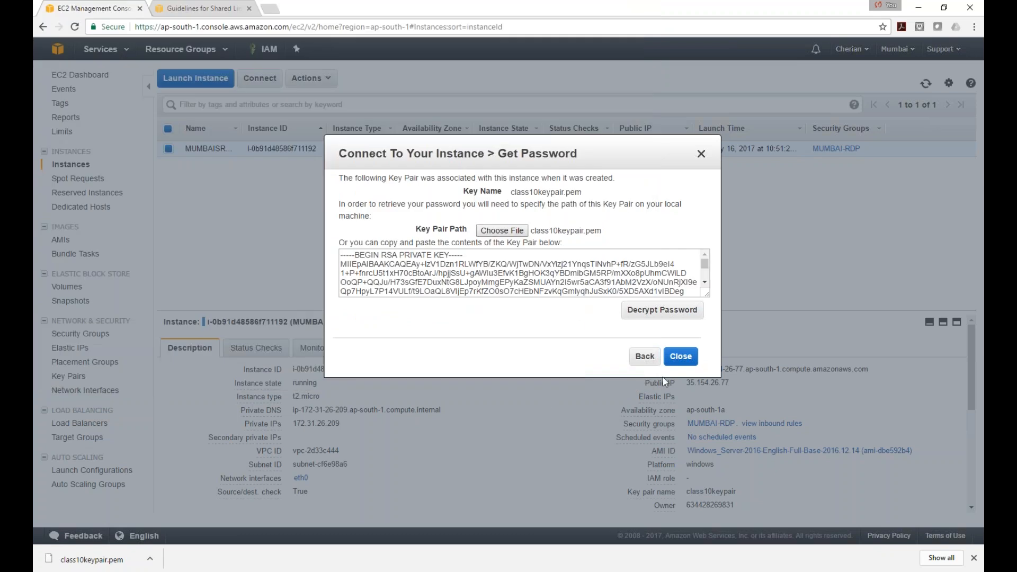
left_click(668, 313)
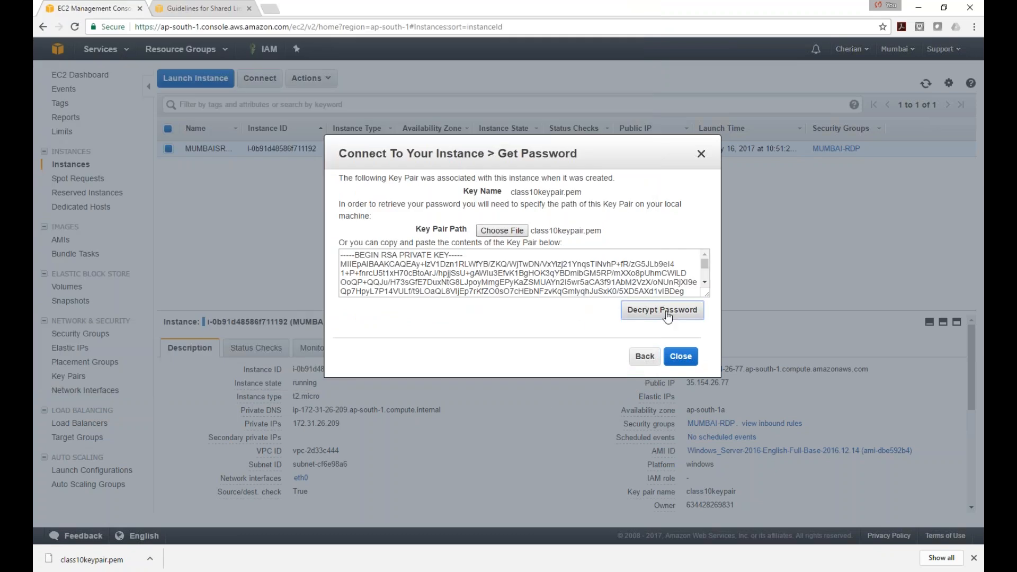
Step: Copy the decrypted Administrator password from the instance's connection details
left_click_drag(593, 282, 448, 282)
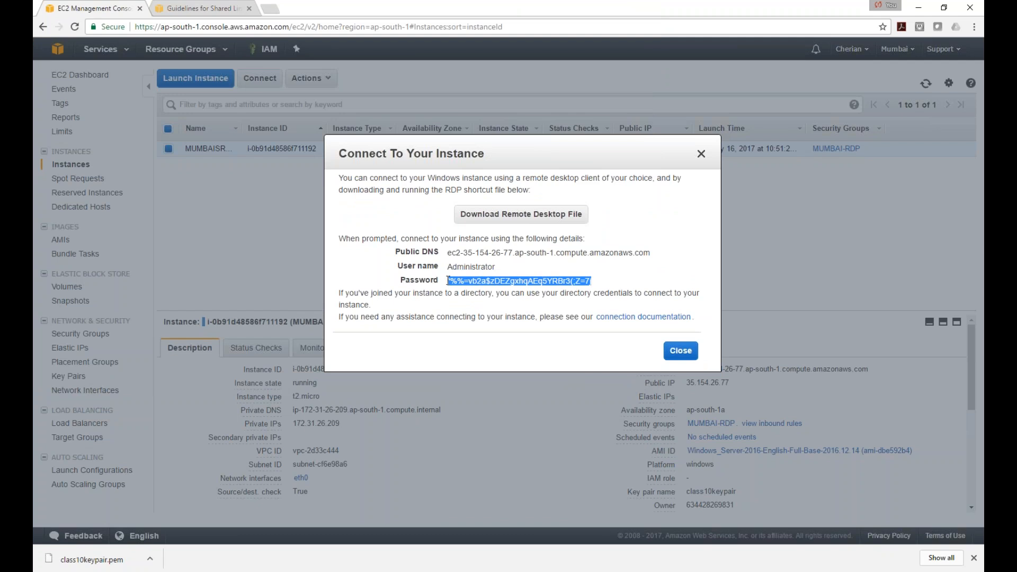
right_click(464, 282)
left_click(492, 292)
Step: Open Remote Desktop Connection and reposition the instance's connection details dialog in the console
key("super+x")
left_click(96, 523)
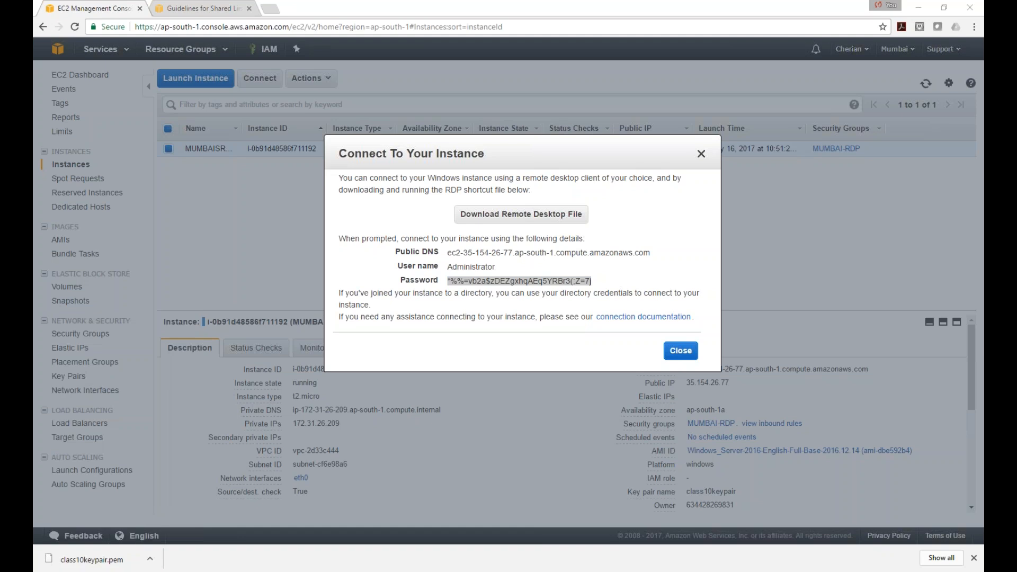
left_click(500, 371)
left_click_drag(86, 256, 541, 228)
left_click_drag(528, 167, 504, 216)
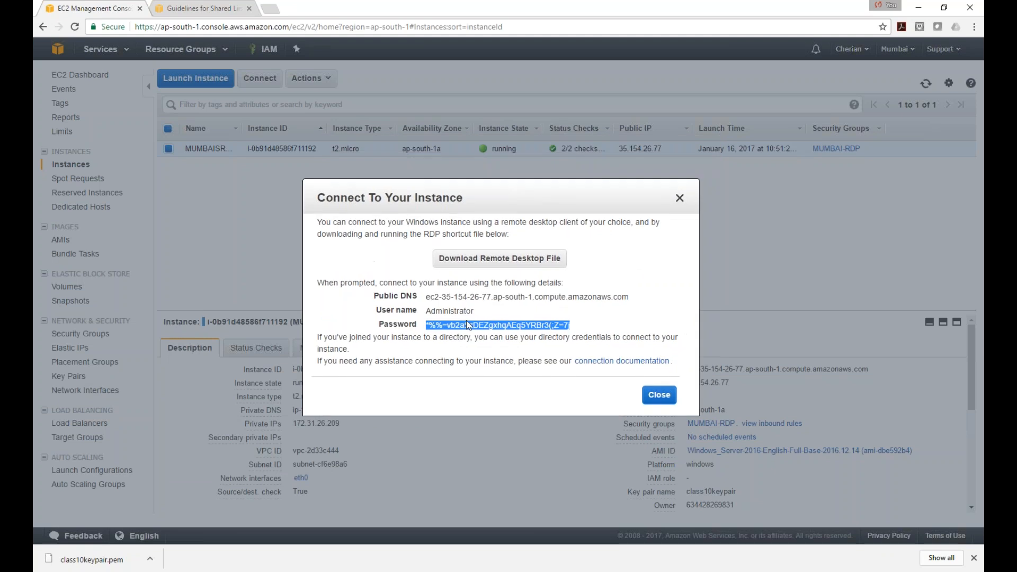
key("alt+Tab")
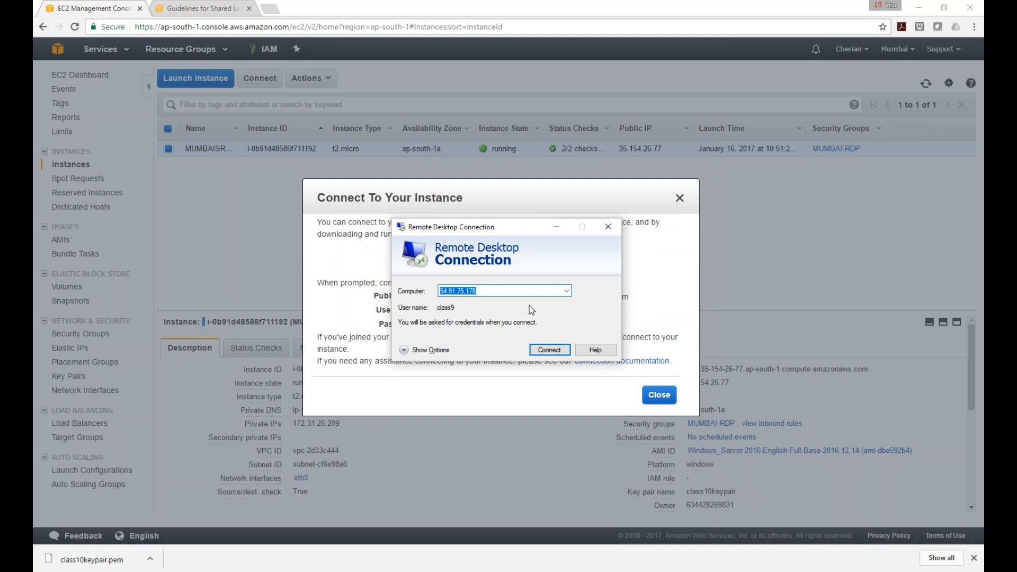
Step: Start a remote desktop connection to 35.154.26.77 and trust the remote computer
type("35.154.26.77")
key("Return")
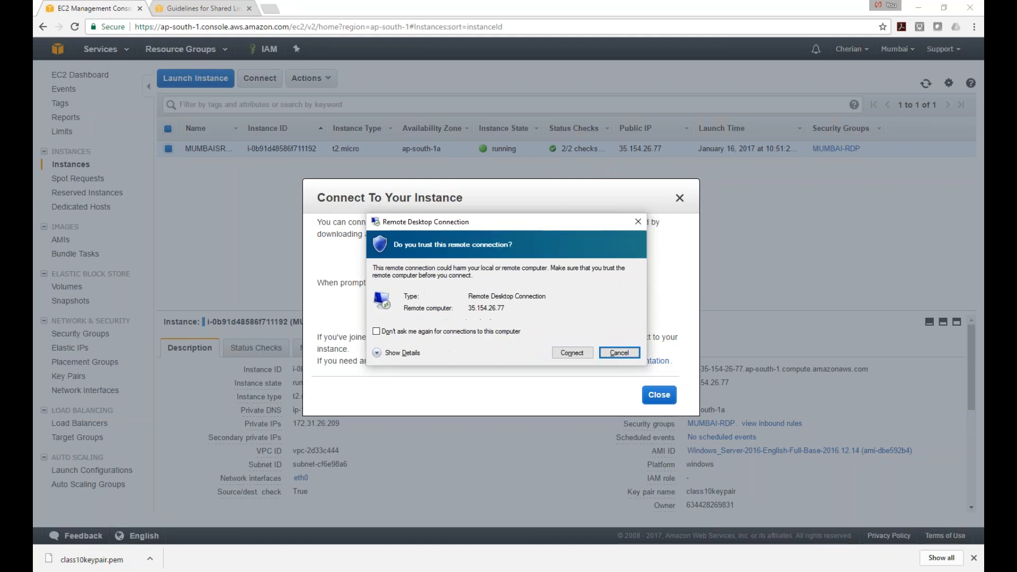
left_click(579, 354)
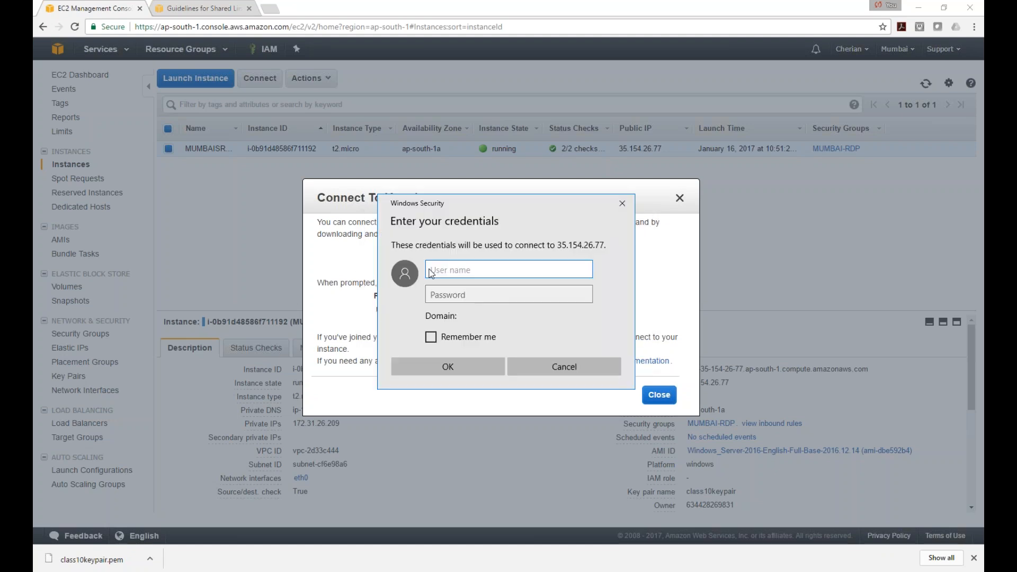
Step: Sign in as Administrator with the copied account password and connect despite the remote computer's certificate errors
type("Administrator")
key("Tab")
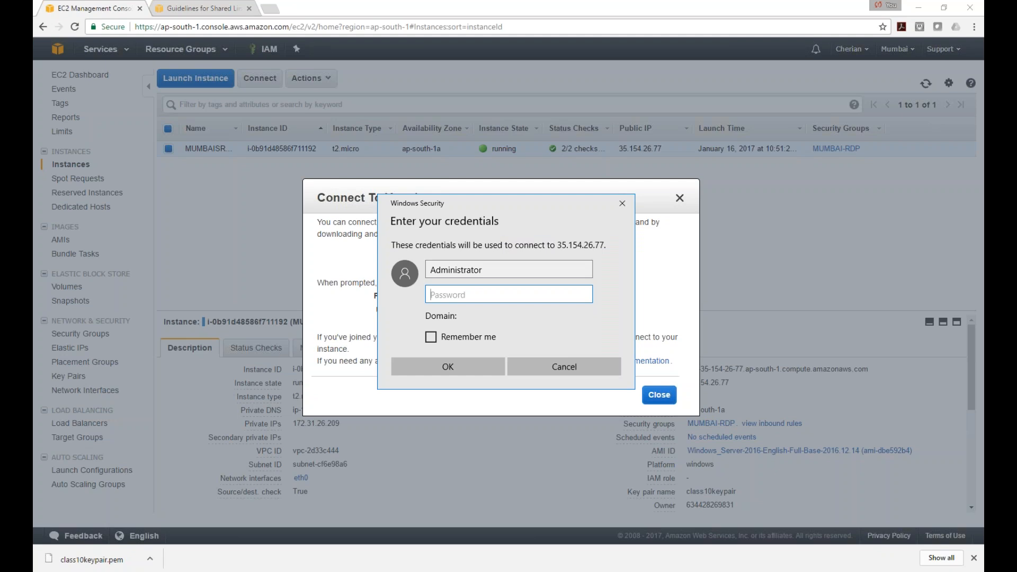
key("ctrl+v")
left_click(471, 365)
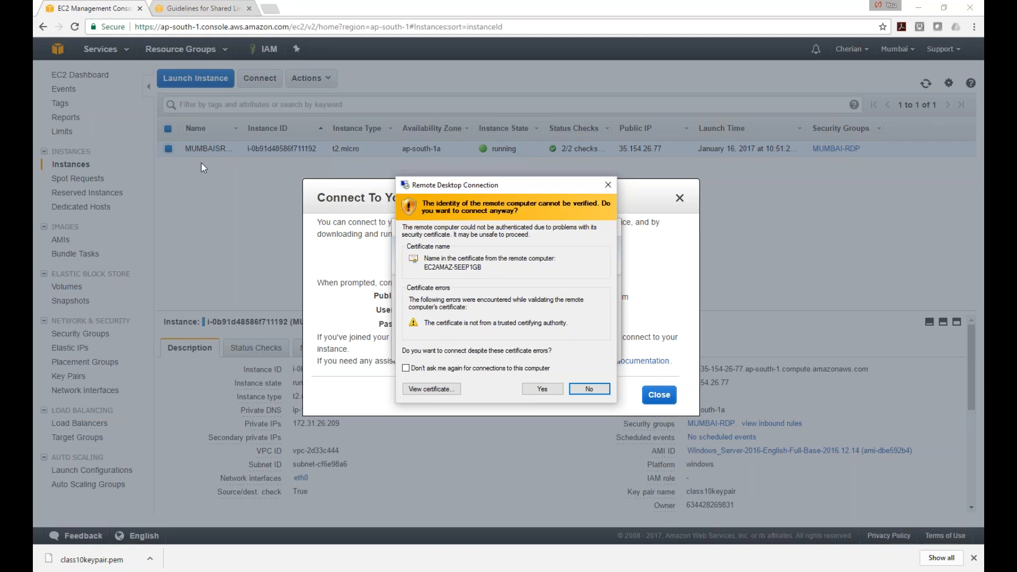
left_click(552, 393)
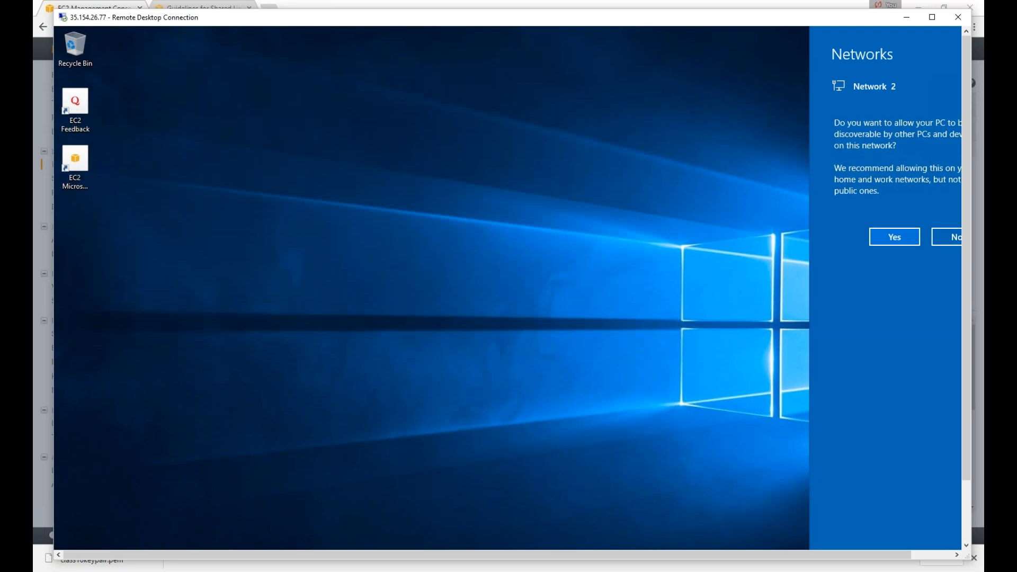
Step: Reposition the remote desktop window and decline making the server discoverable on Network 2
left_click_drag(674, 18, 666, 11)
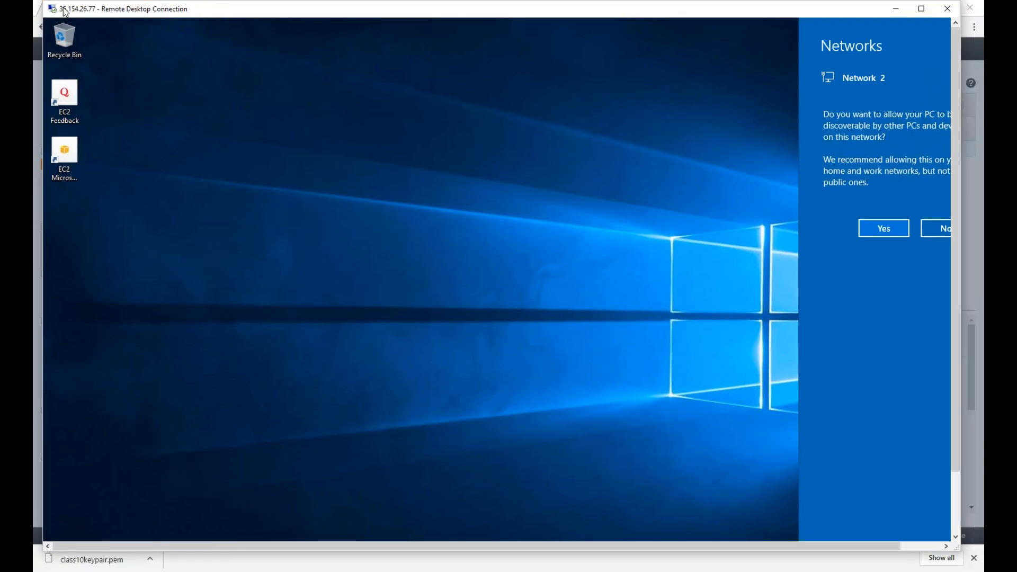
left_click_drag(197, 13, 332, 75)
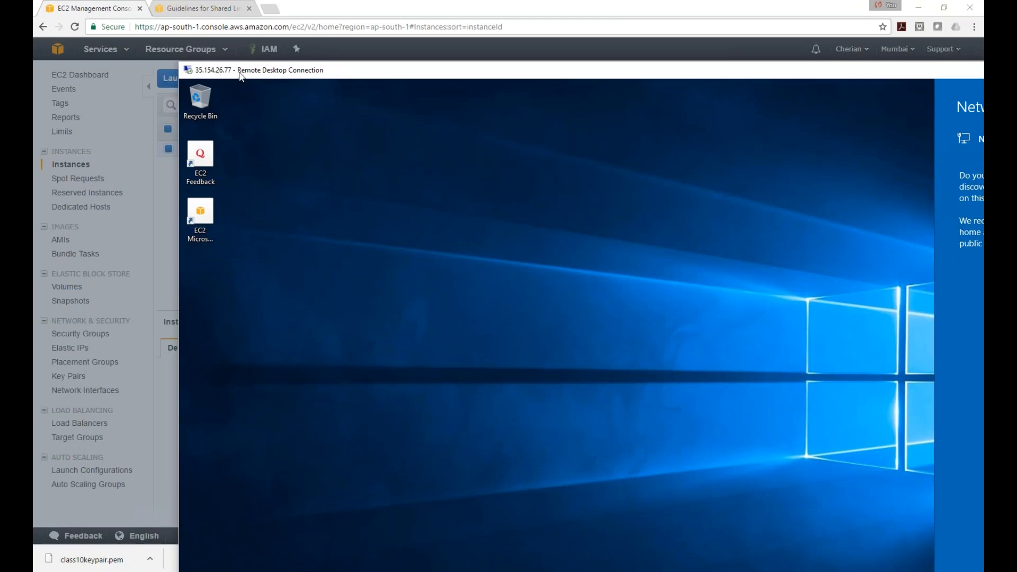
left_click_drag(418, 75, 308, 21)
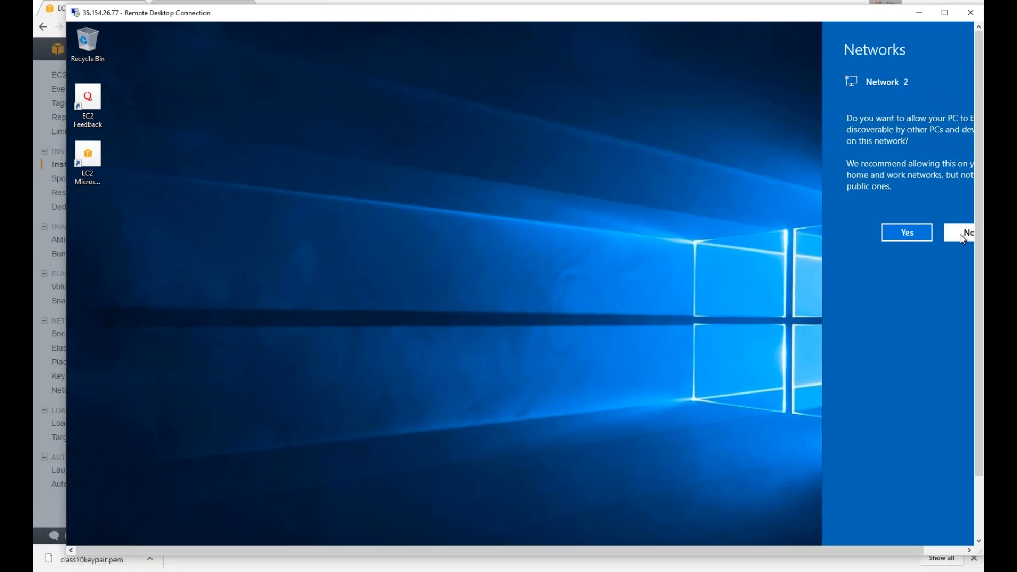
left_click(964, 233)
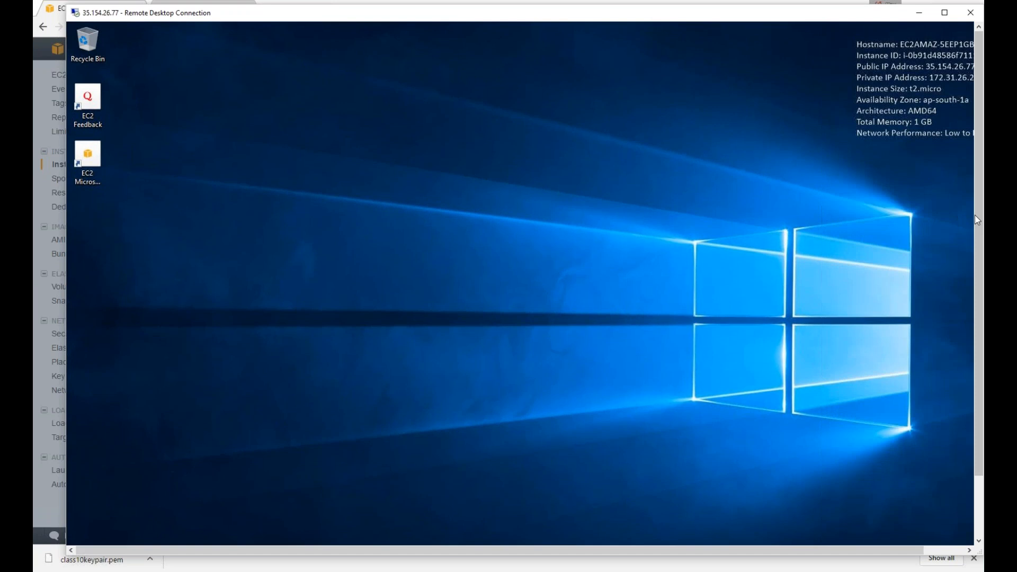
Step: View the administrative shortcuts of the remote server's Start button and dismiss them
left_click_drag(978, 215, 979, 274)
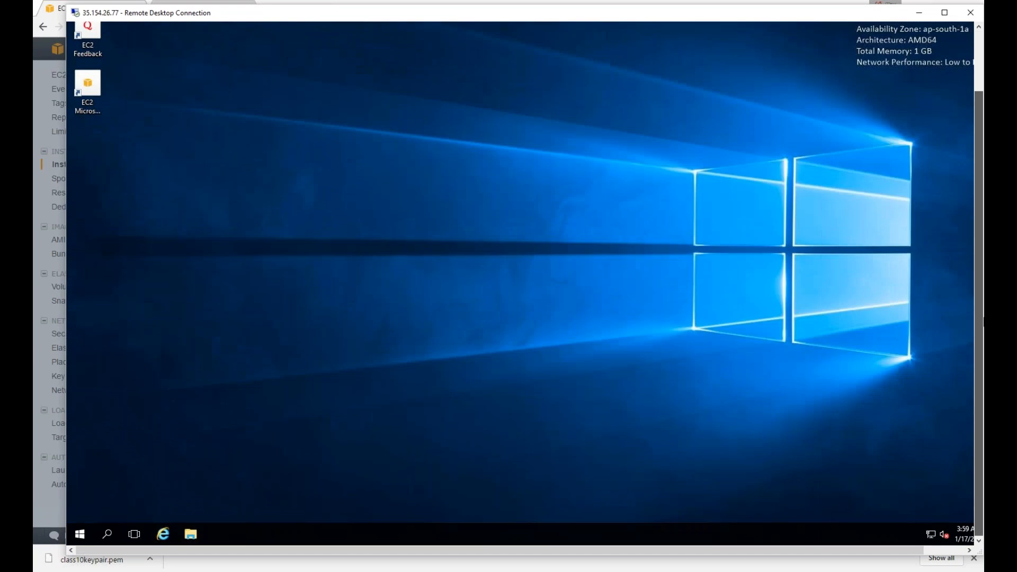
right_click(86, 535)
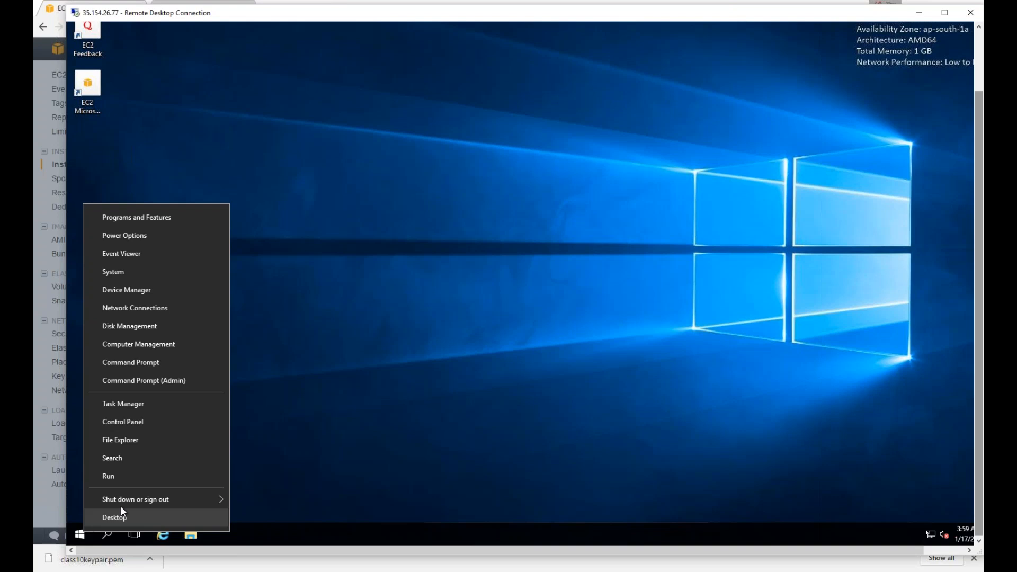
left_click(414, 385)
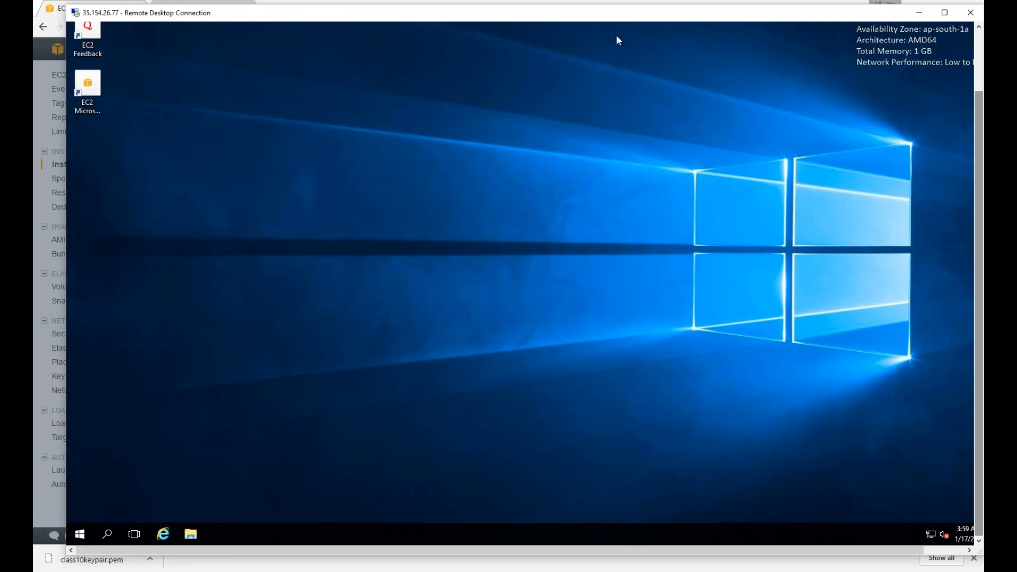
Step: Minimize the remote desktop session and close the instance's connection details dialog
left_click_drag(595, 16, 593, 36)
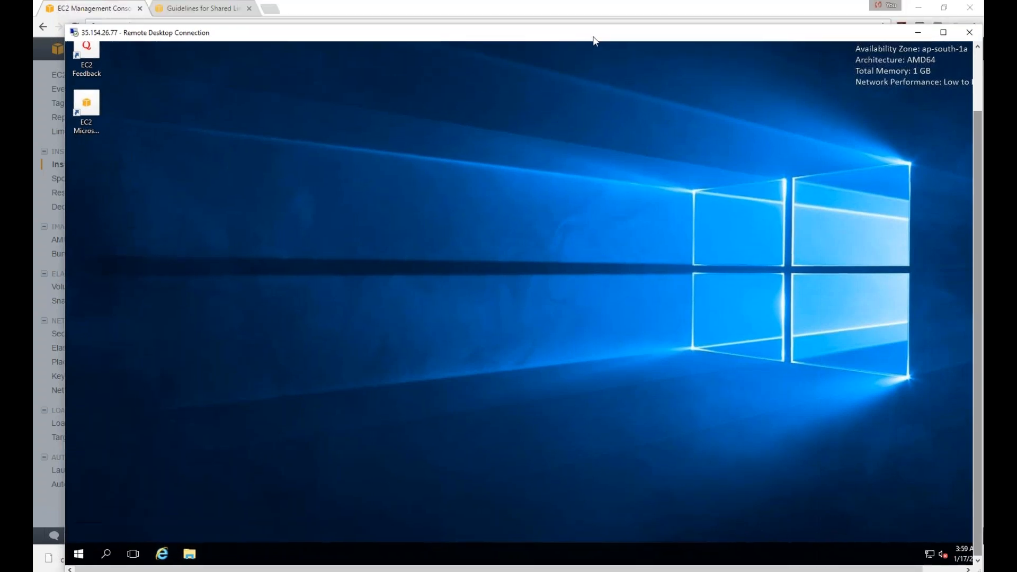
left_click(918, 32)
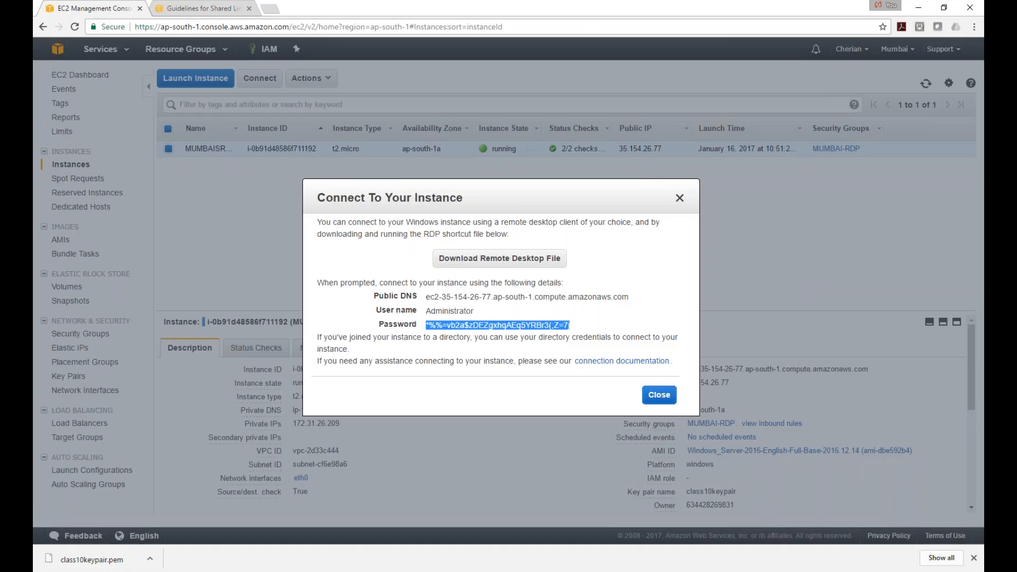
left_click(680, 198)
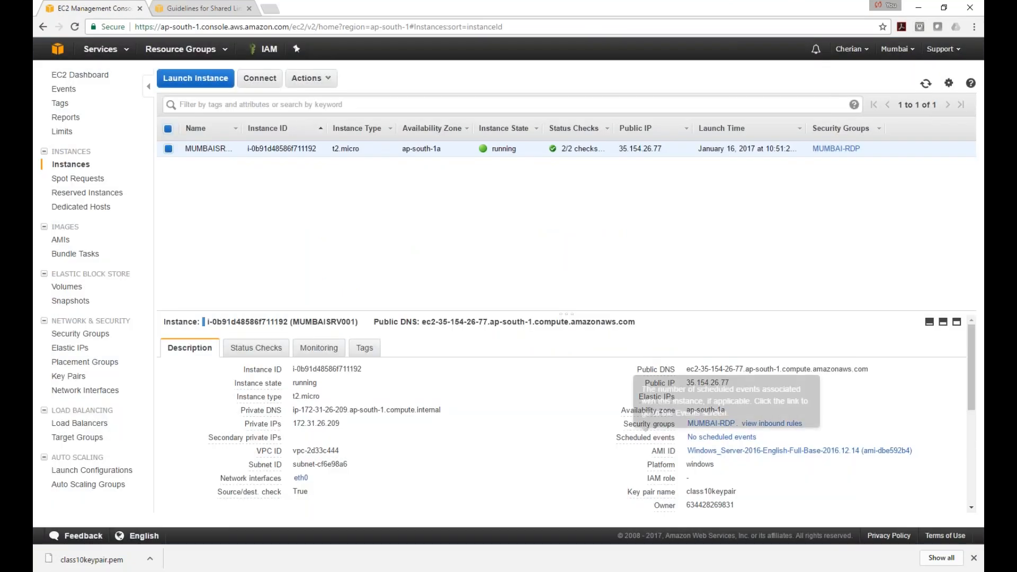
Step: Open the instance's MUMBAI-RDP security group, add an inbound All ICMP rule with source Anywhere, and save the rules
left_click(708, 426)
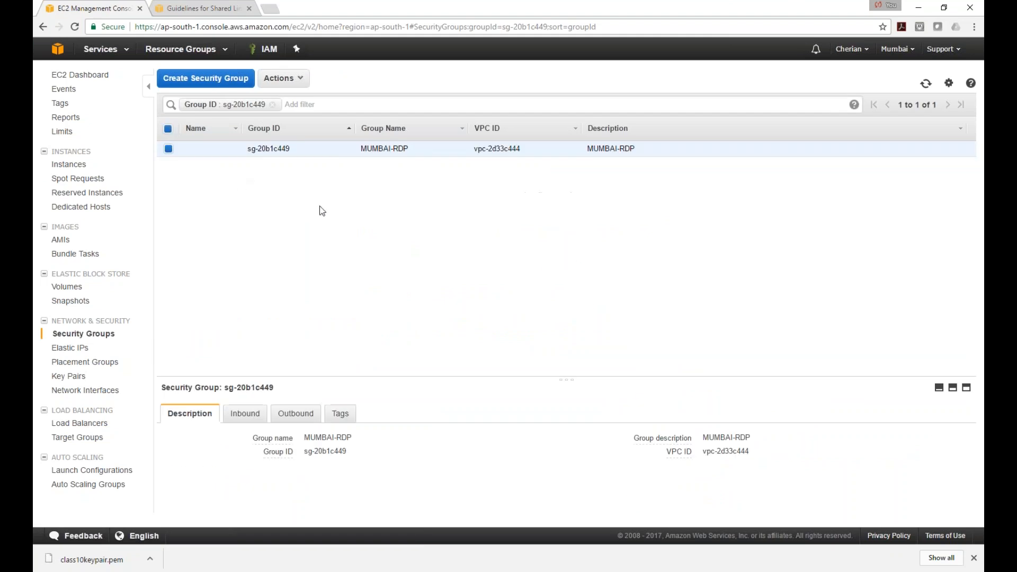
left_click(257, 422)
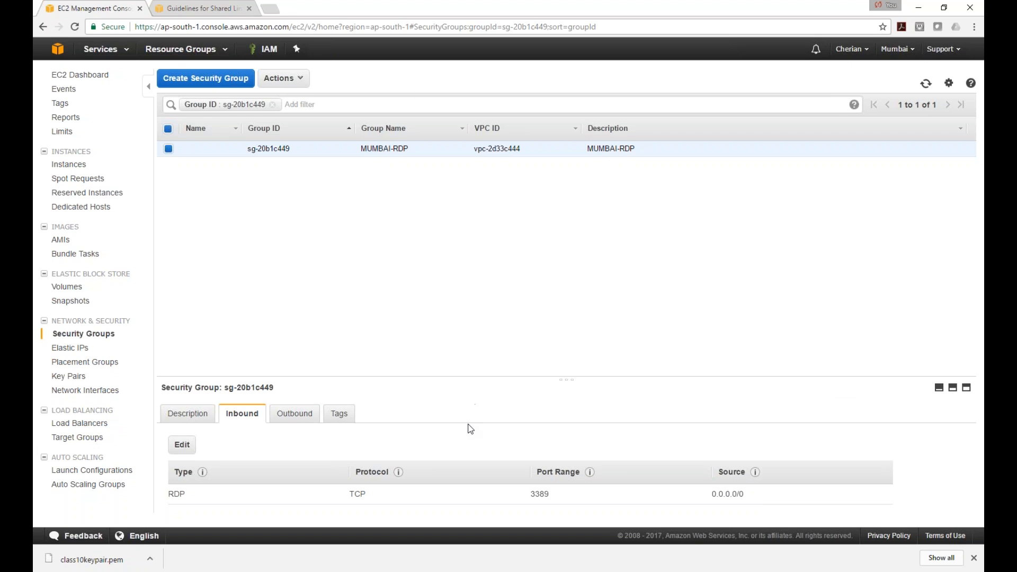
left_click(182, 446)
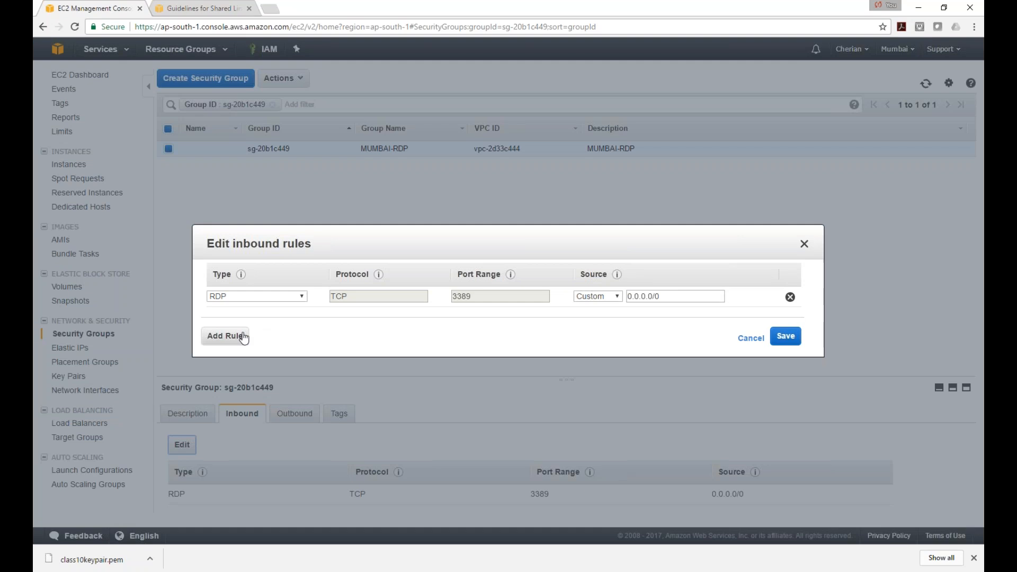
left_click(244, 338)
left_click(304, 318)
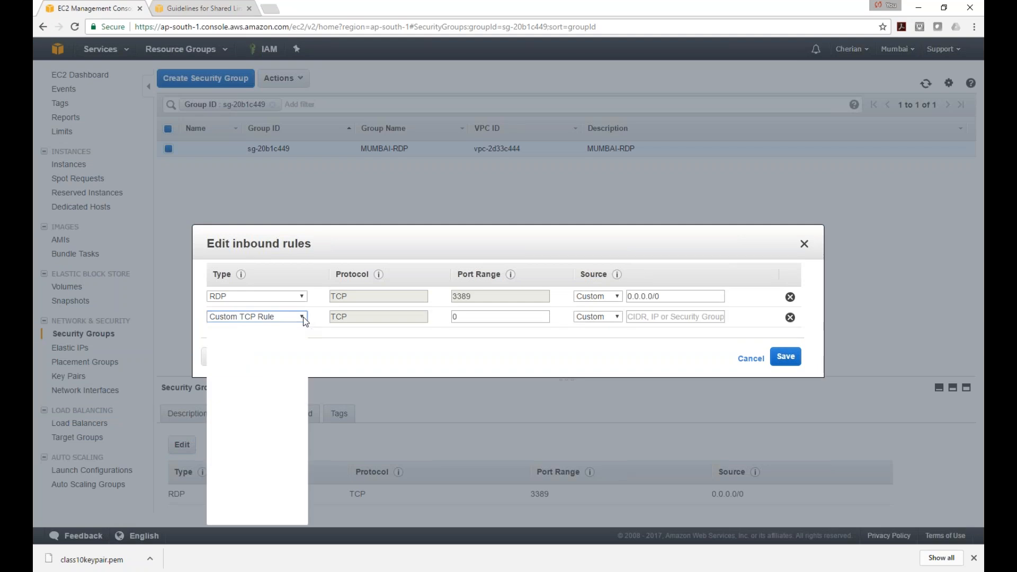
left_click(239, 398)
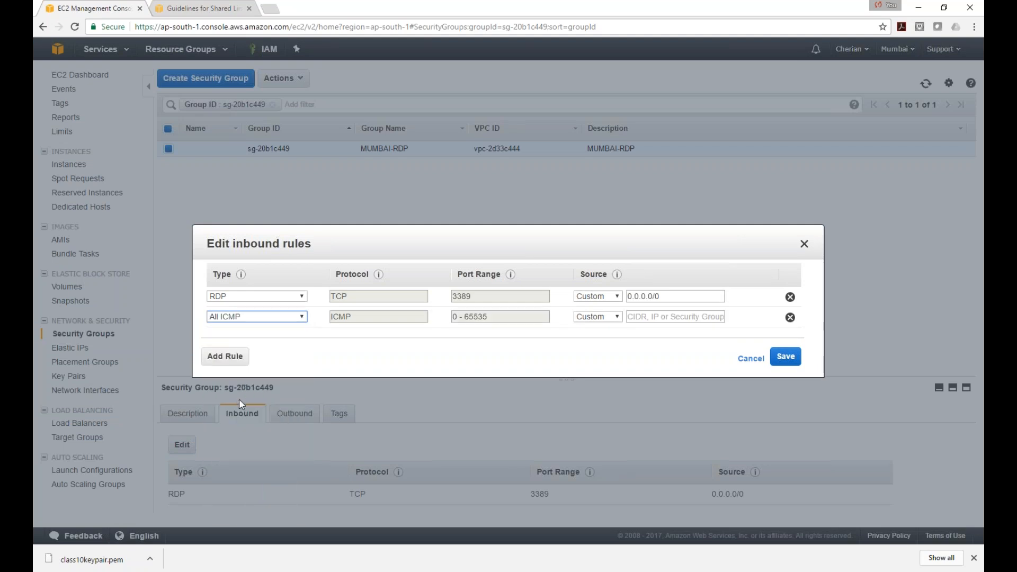
left_click(610, 316)
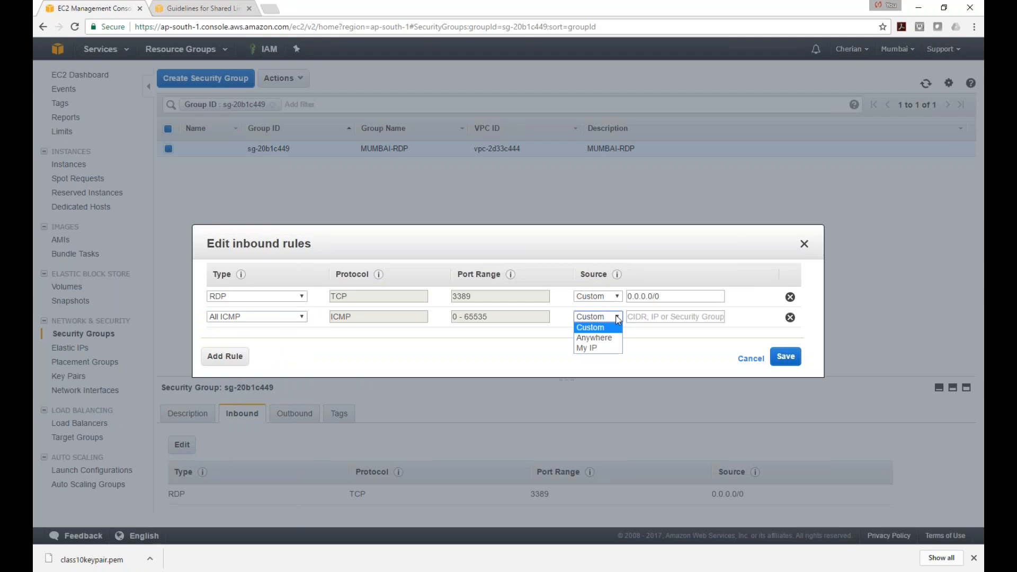
left_click(595, 338)
left_click(786, 356)
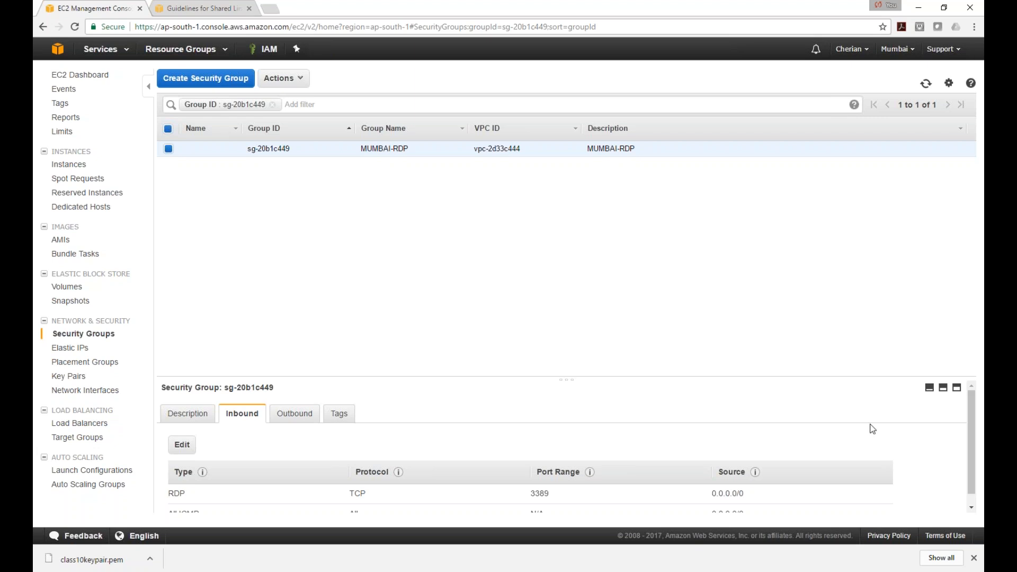
Step: Enlarge the security group's details pane to check the inbound rules, and return to the instances list
left_click_drag(393, 375, 418, 245)
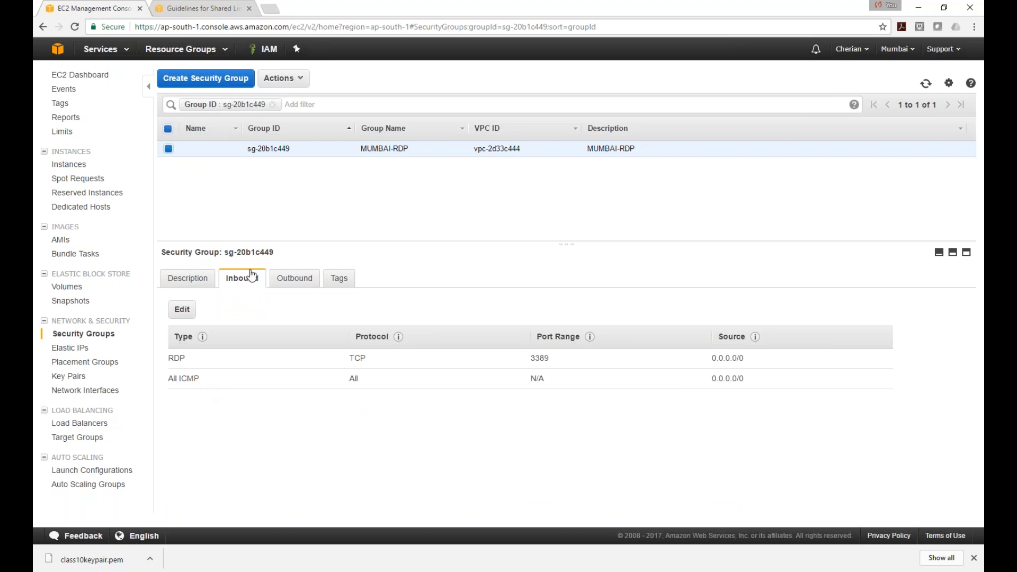
left_click(75, 167)
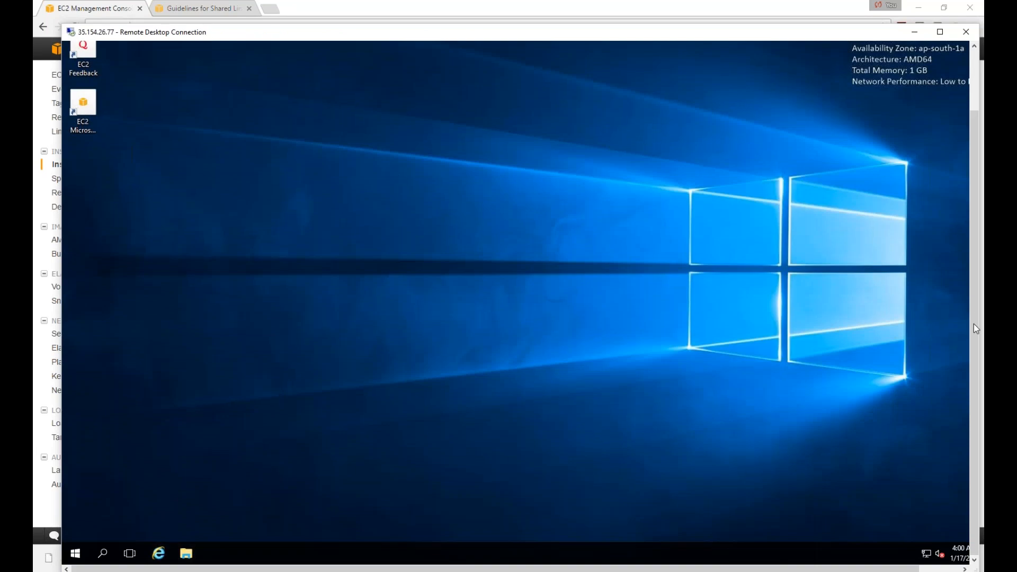
Step: Shut down the remote Windows server from the remote desktop session with the reason Other (Unplanned)
right_click(79, 553)
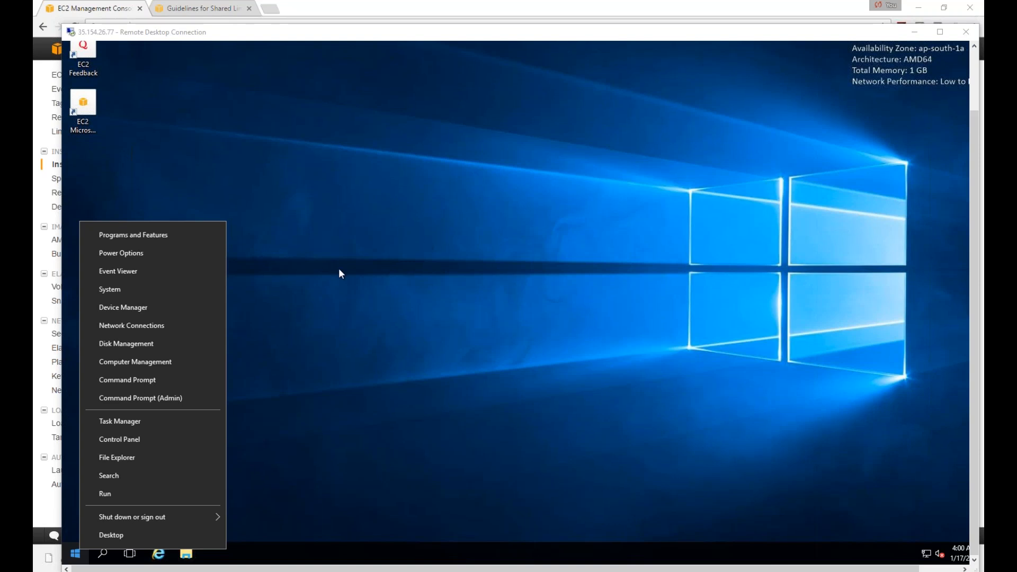
left_click(333, 191)
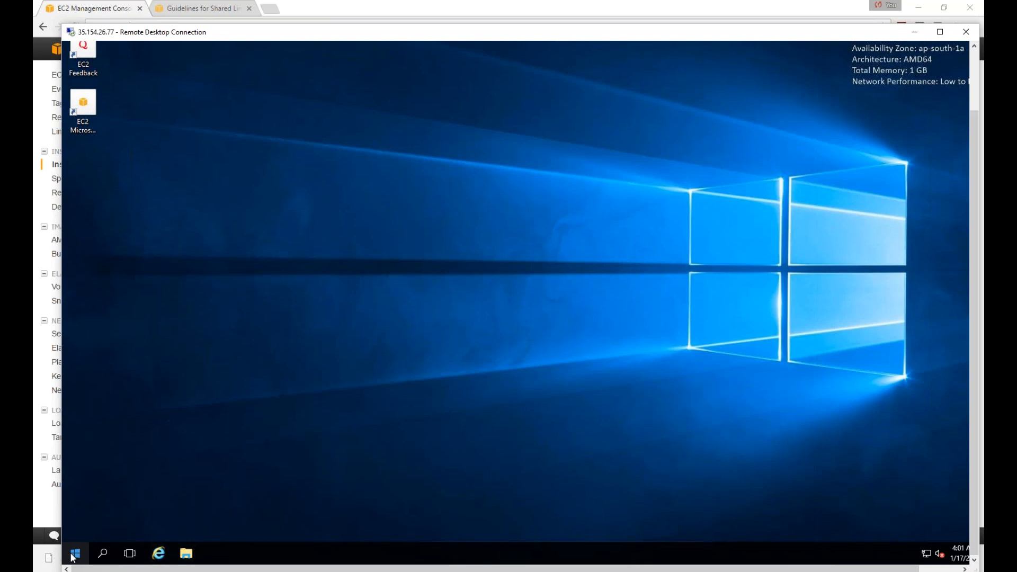
right_click(73, 556)
mouse_move(129, 521)
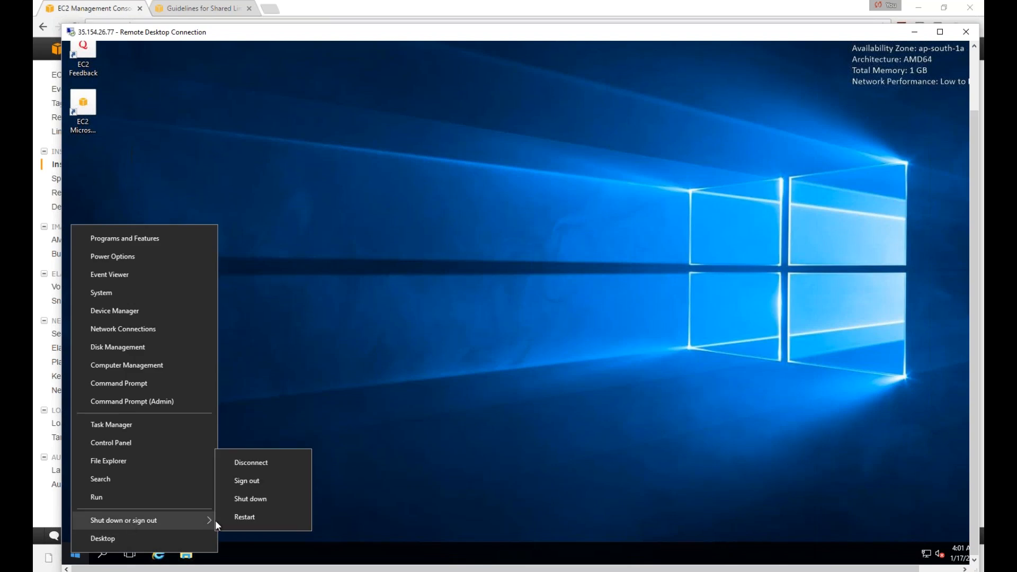
left_click(265, 500)
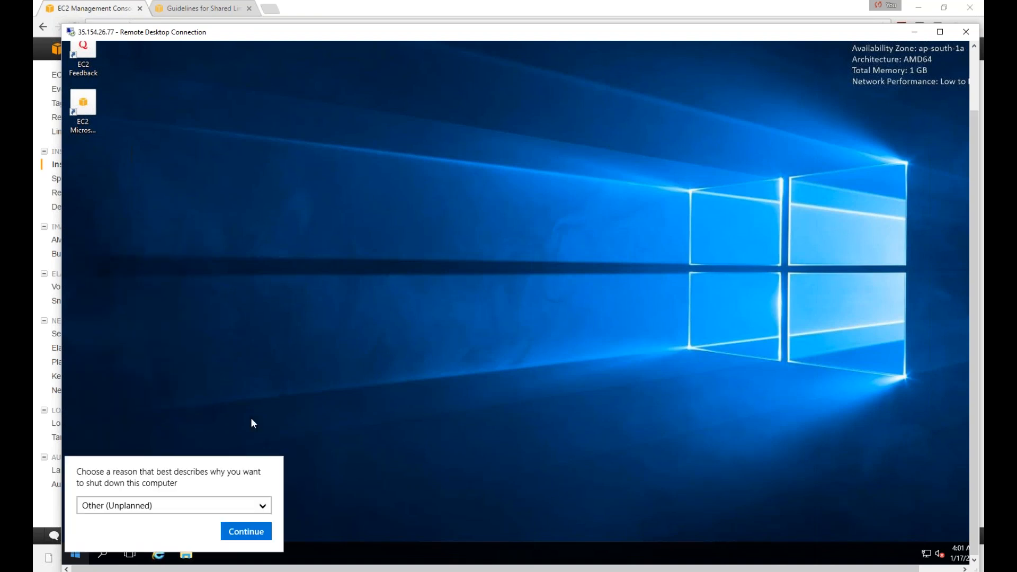
left_click(249, 533)
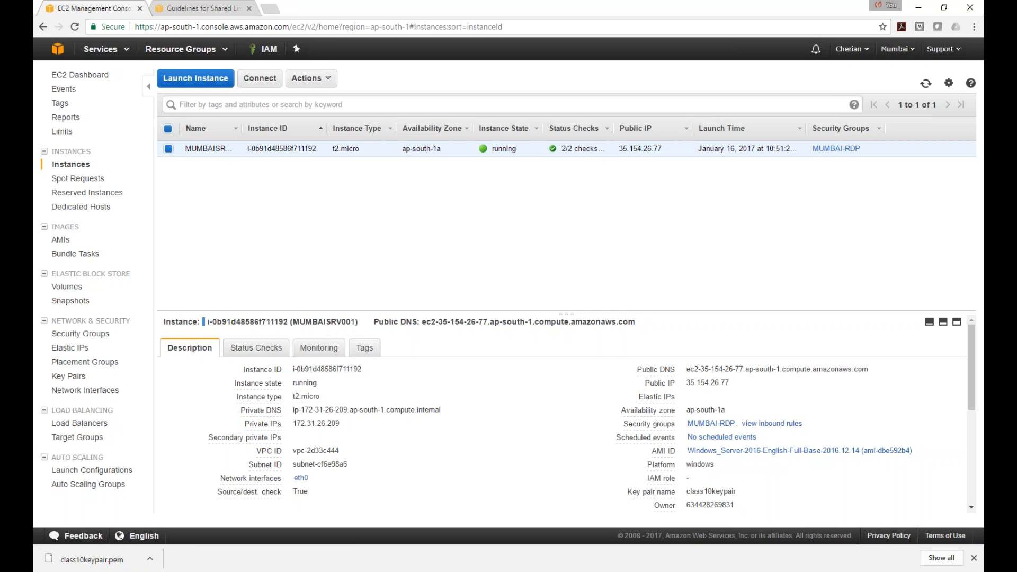
Step: Open a local command prompt through the Run dialog and ping the instance's public address 35.154.26.77
right_click(46, 571)
left_click(91, 524)
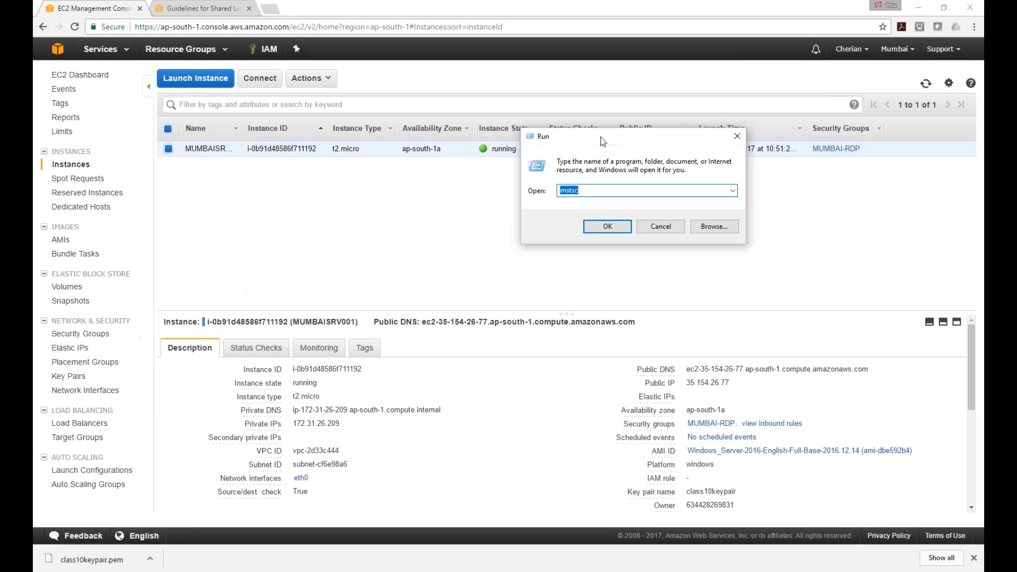
type("mstsc")
key("Return")
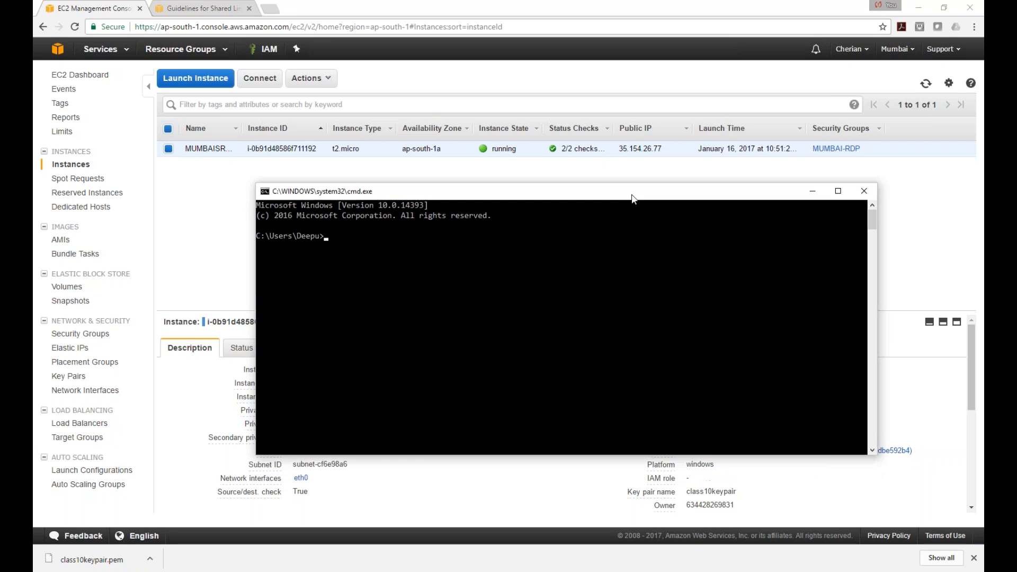
type("ping ")
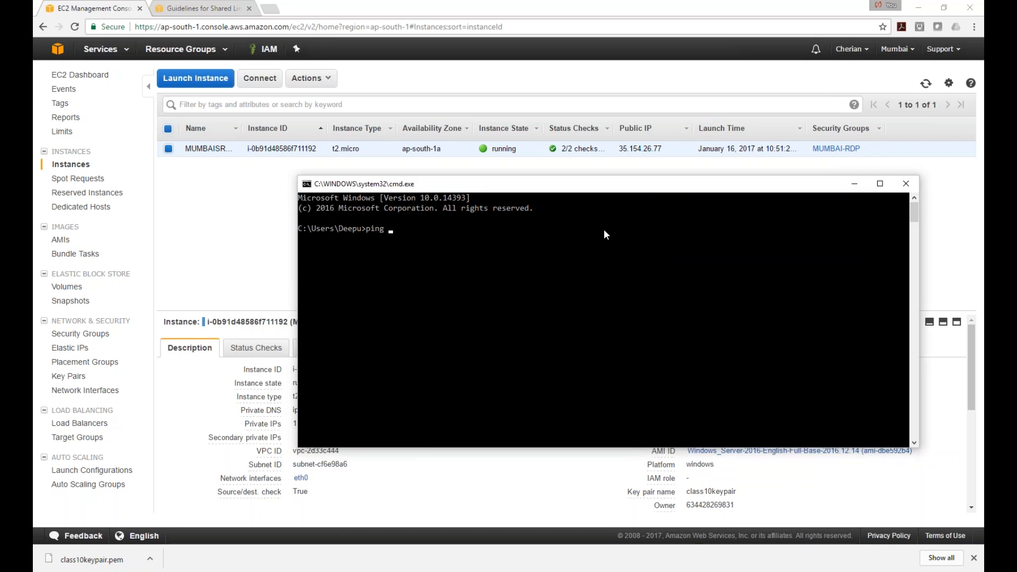
type("35.154.26.77")
key("Return")
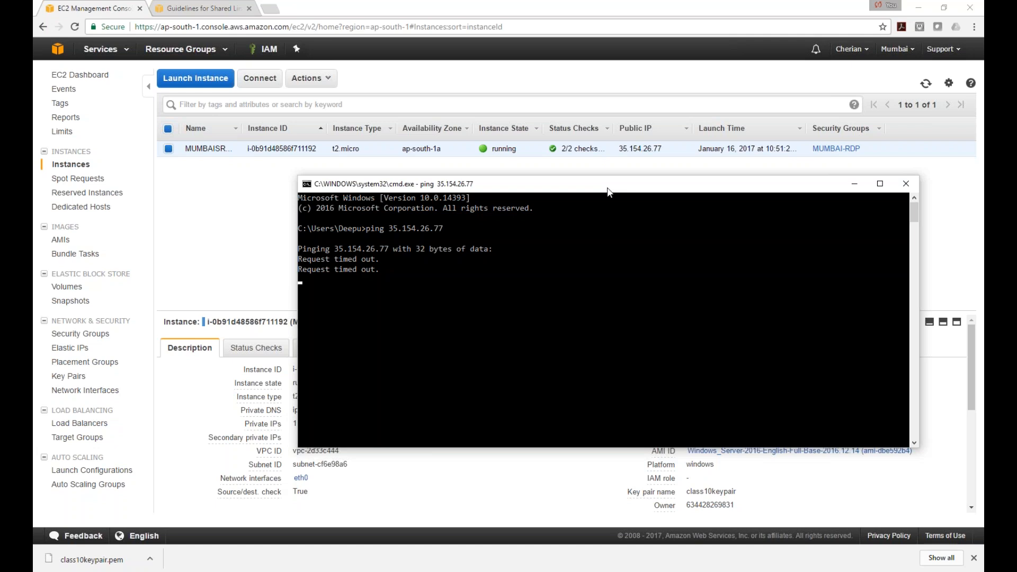
Step: Open the instance's MUMBAI-RDP security group and check the source of its All ICMP inbound rule
left_click_drag(609, 193, 566, 173)
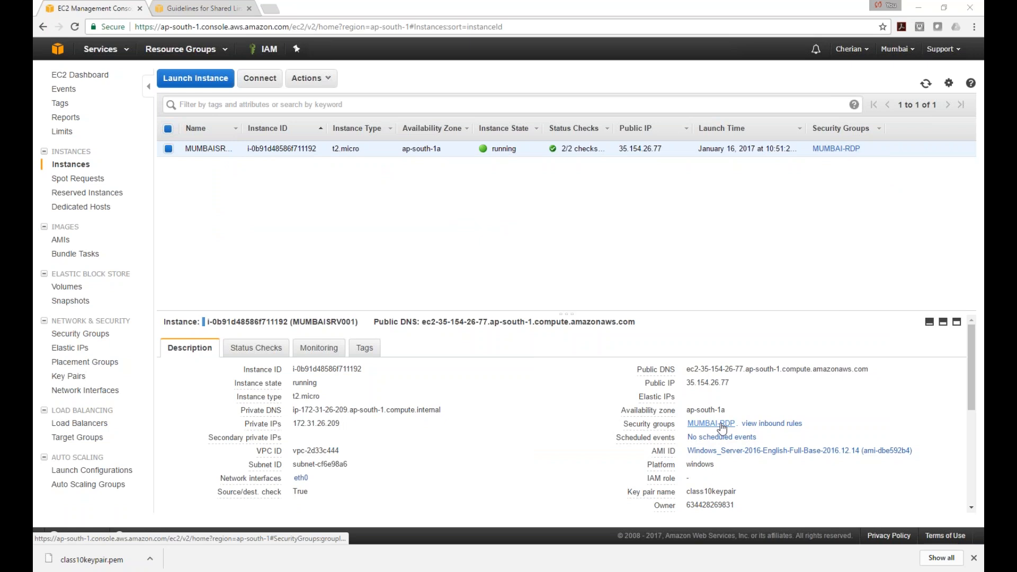
left_click(711, 423)
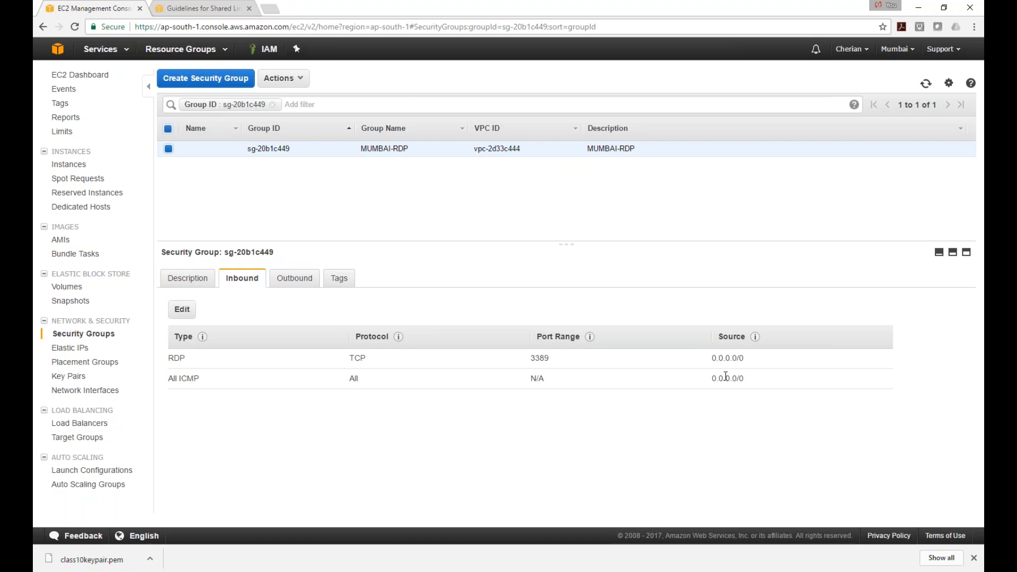
left_click_drag(749, 379, 645, 375)
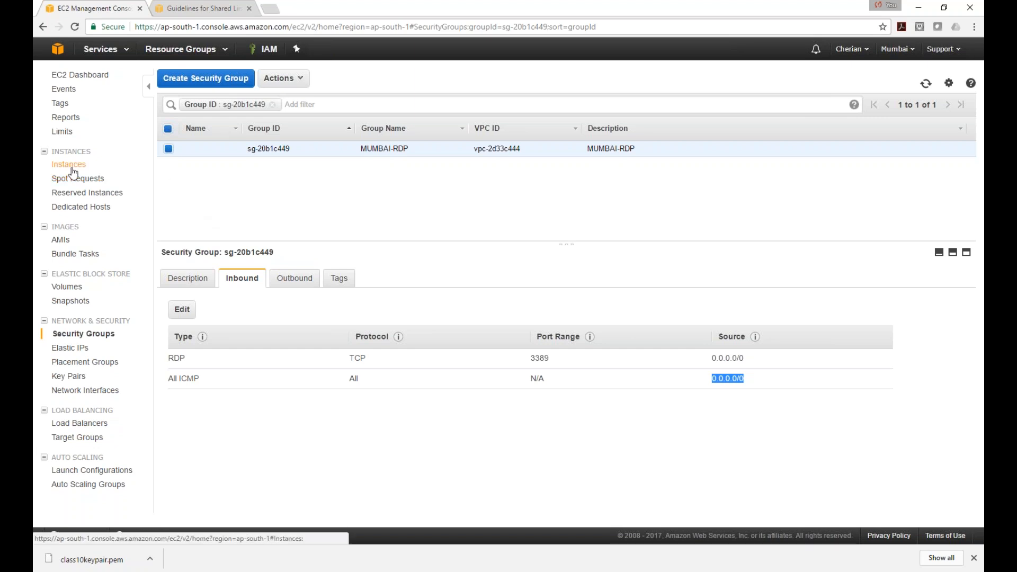
Step: Launch Remote Desktop Connection by running mstsc and try to connect to 35.154.26.77
key("super+x")
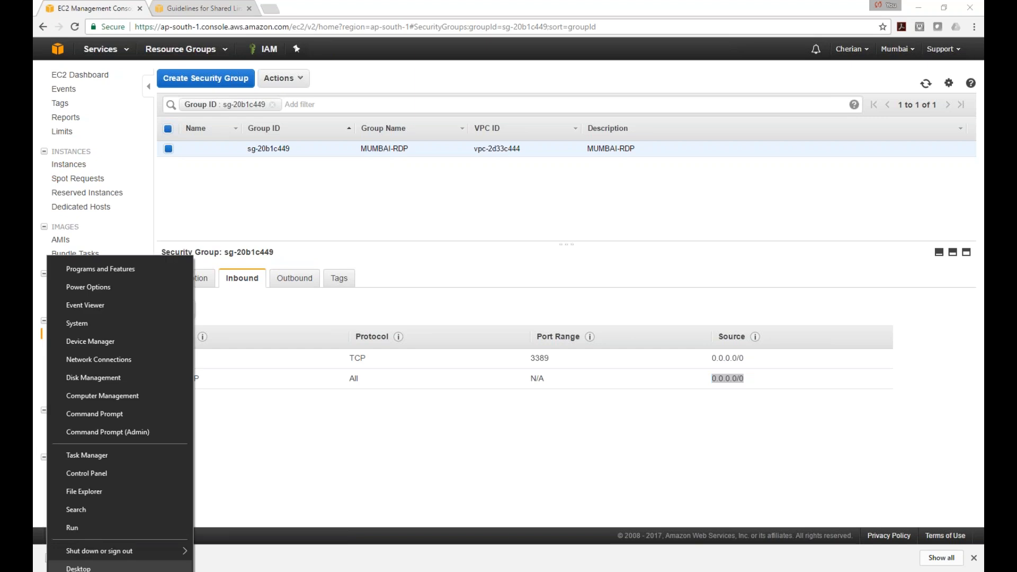
left_click(91, 526)
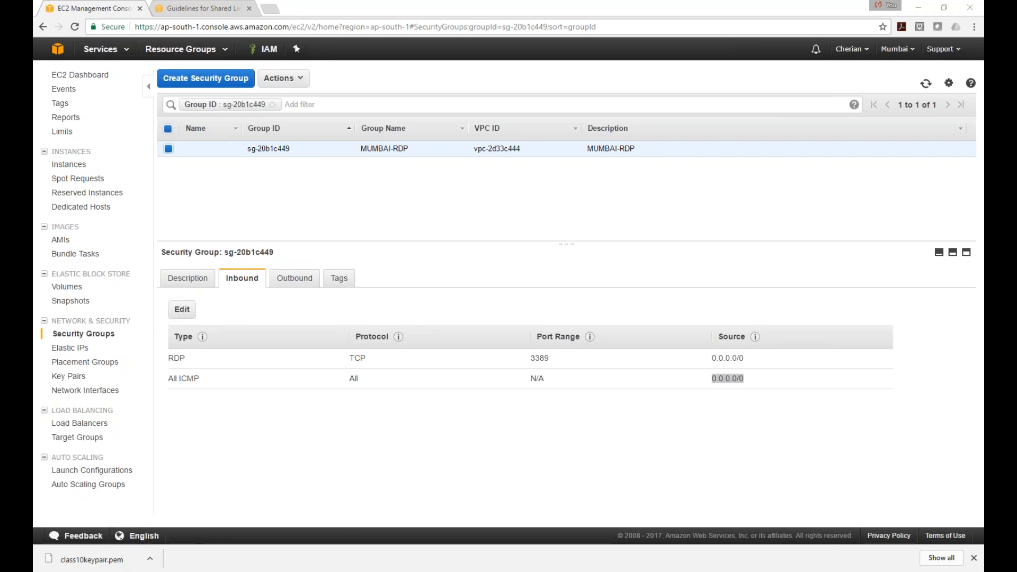
left_click_drag(155, 355, 585, 171)
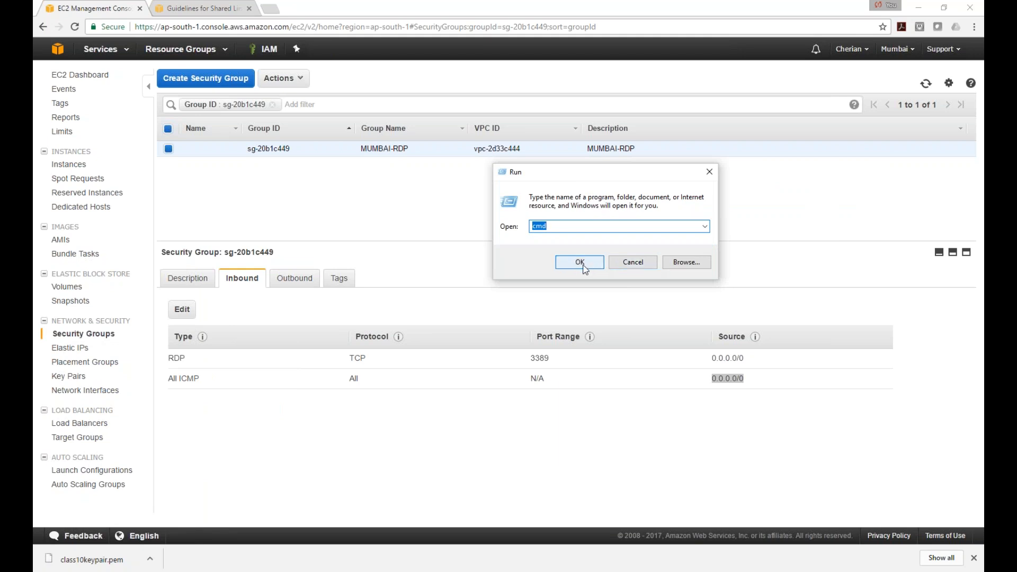
type("mstsc")
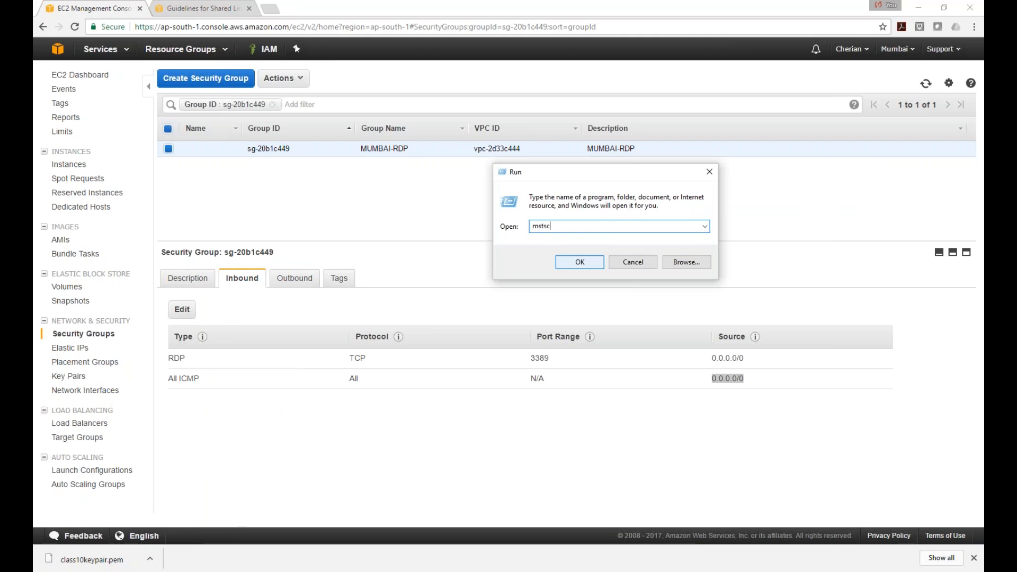
left_click(589, 266)
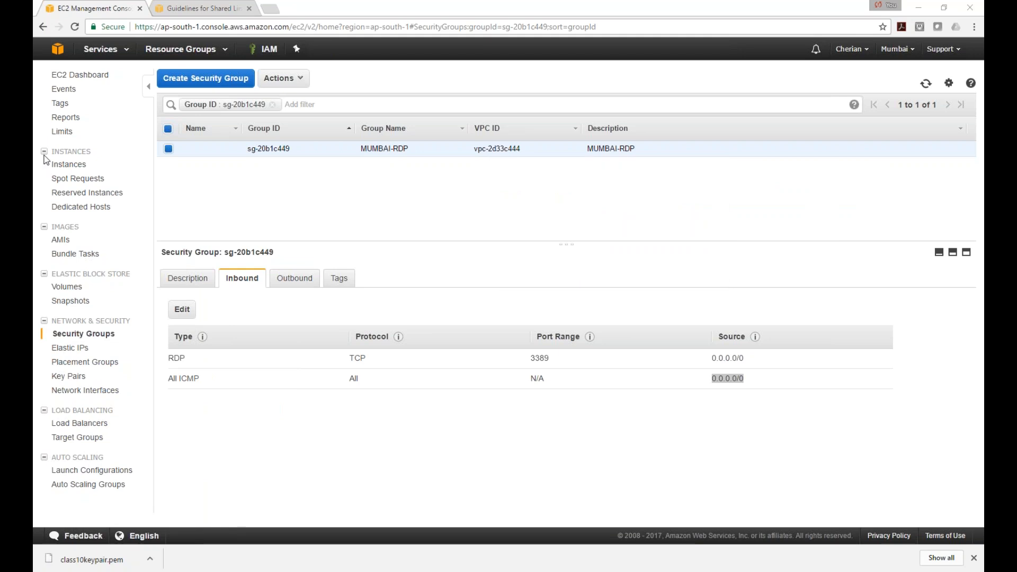
left_click(752, 343)
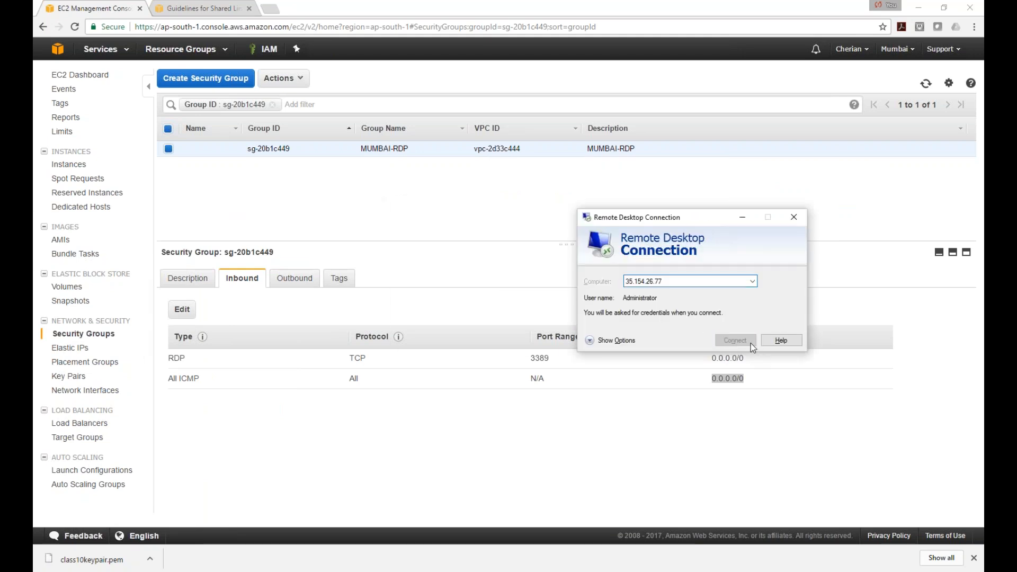
left_click(776, 345)
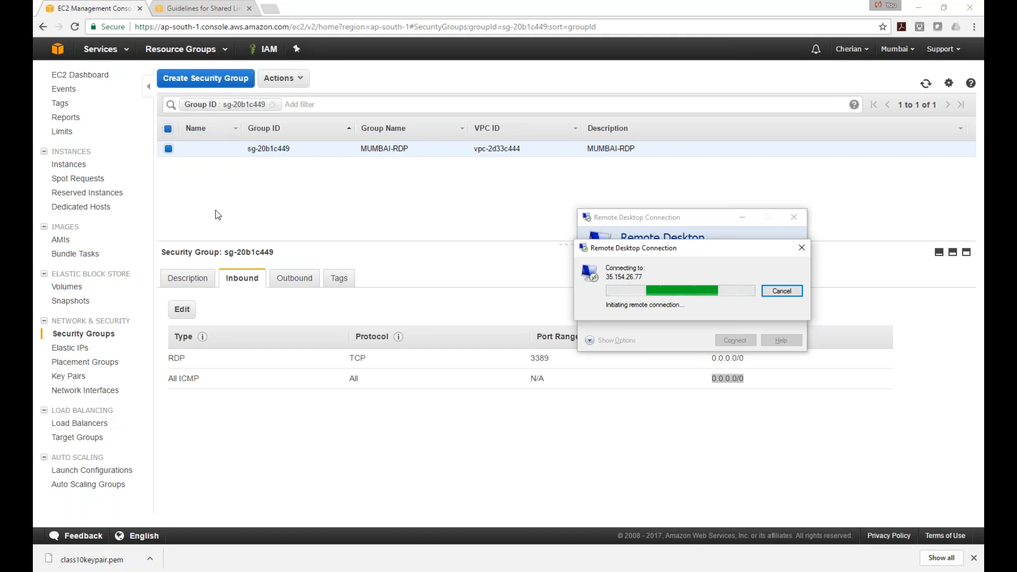
Step: Return to the instances list, start the stopped MUMBAISRV001 instance and confirm the start
left_click(73, 167)
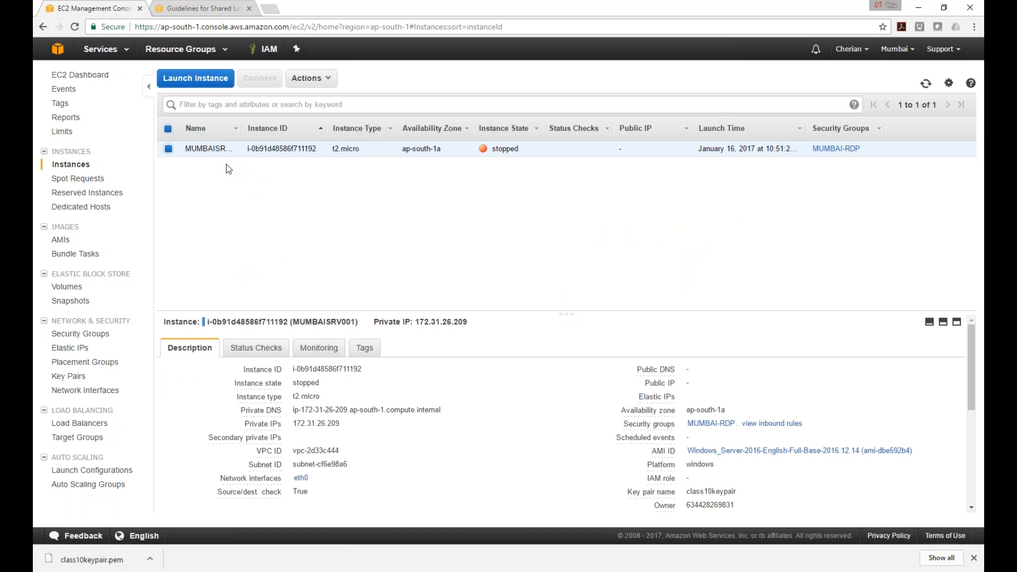
right_click(172, 148)
mouse_move(207, 203)
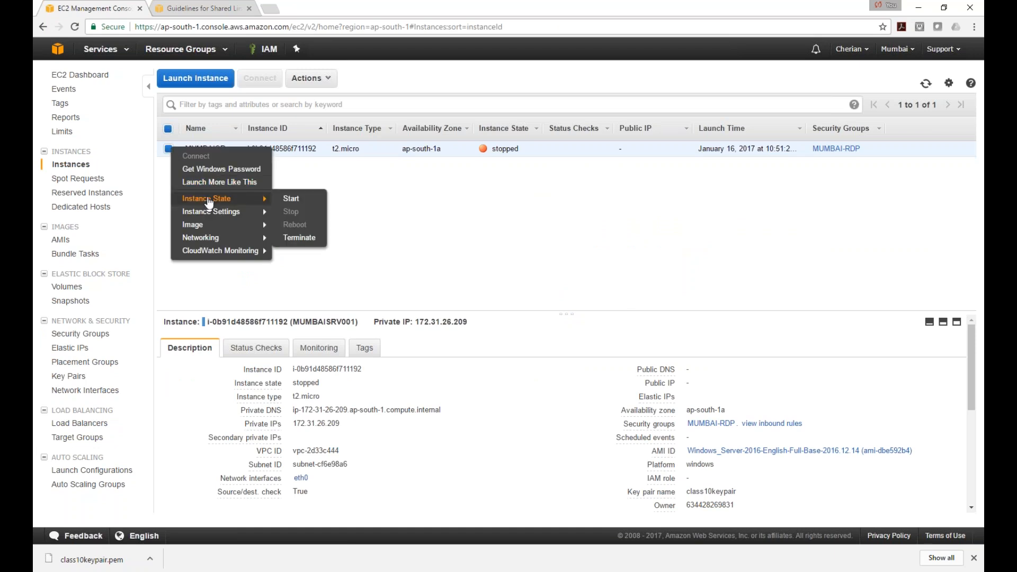
left_click(291, 198)
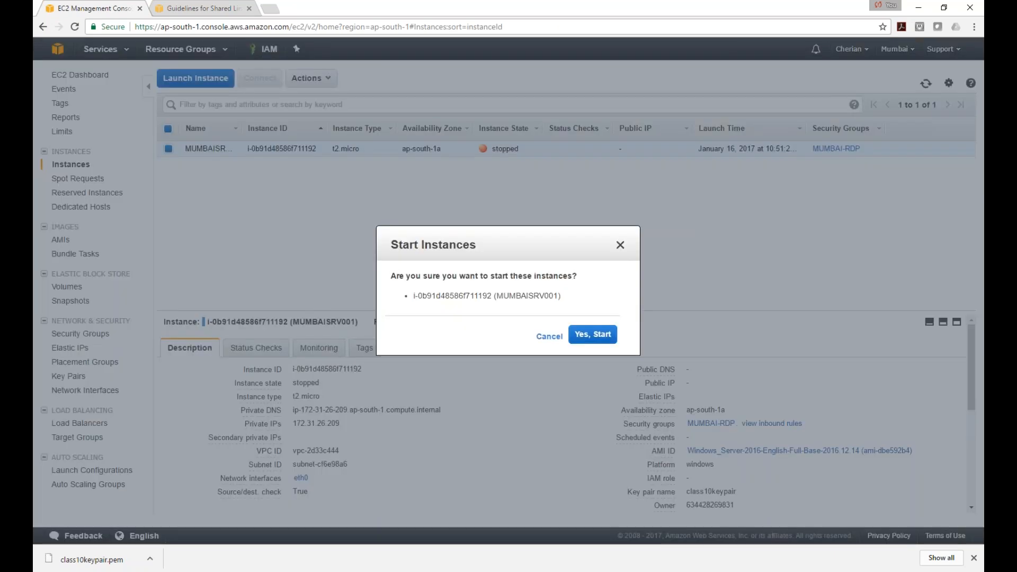
left_click(602, 339)
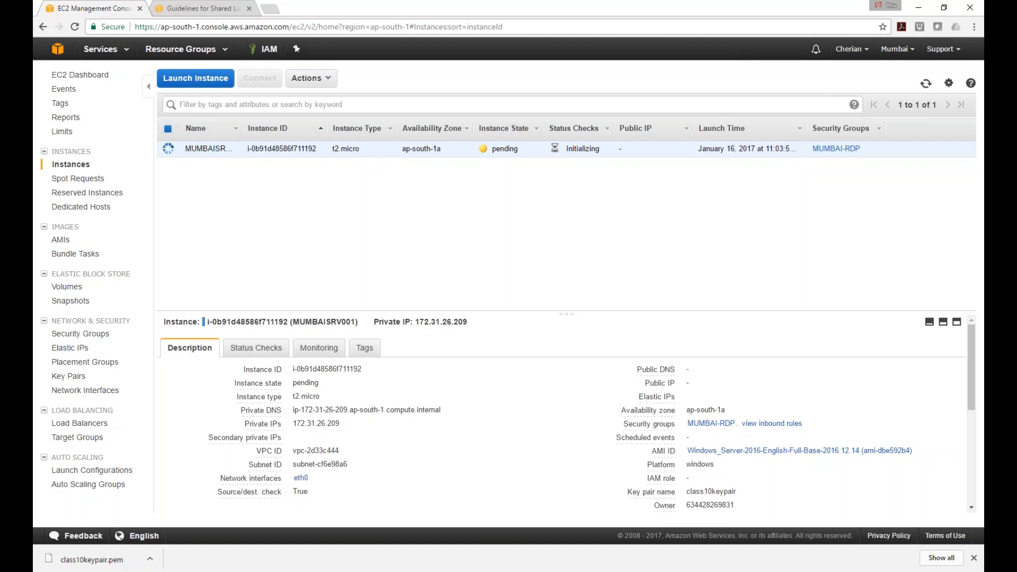
Step: Switch back to the command prompt and ping 35.154.26.77 continuously with the -t option
key("alt+Tab")
left_click_drag(591, 231, 616, 197)
key("Up")
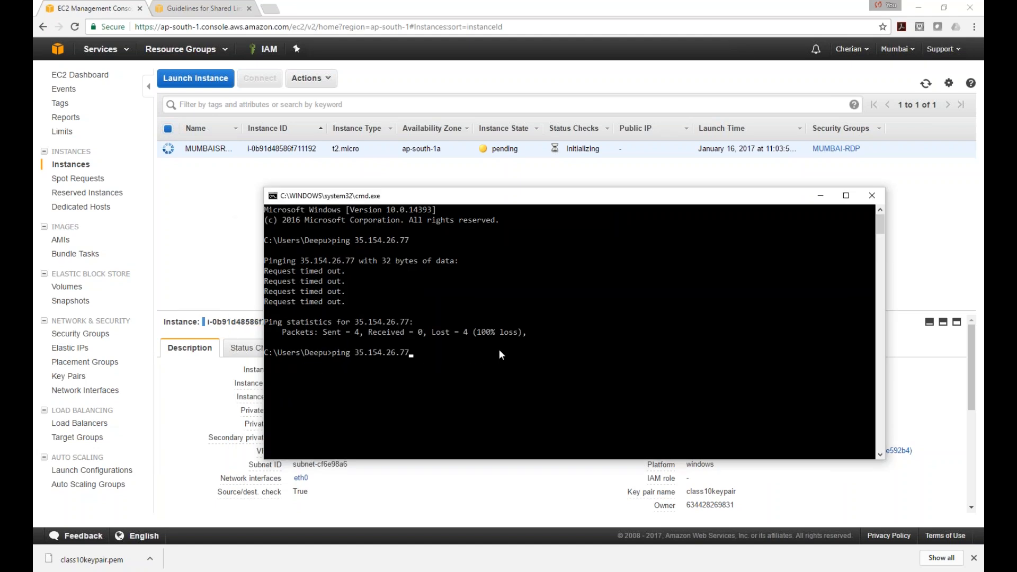
type("-t")
key("Return")
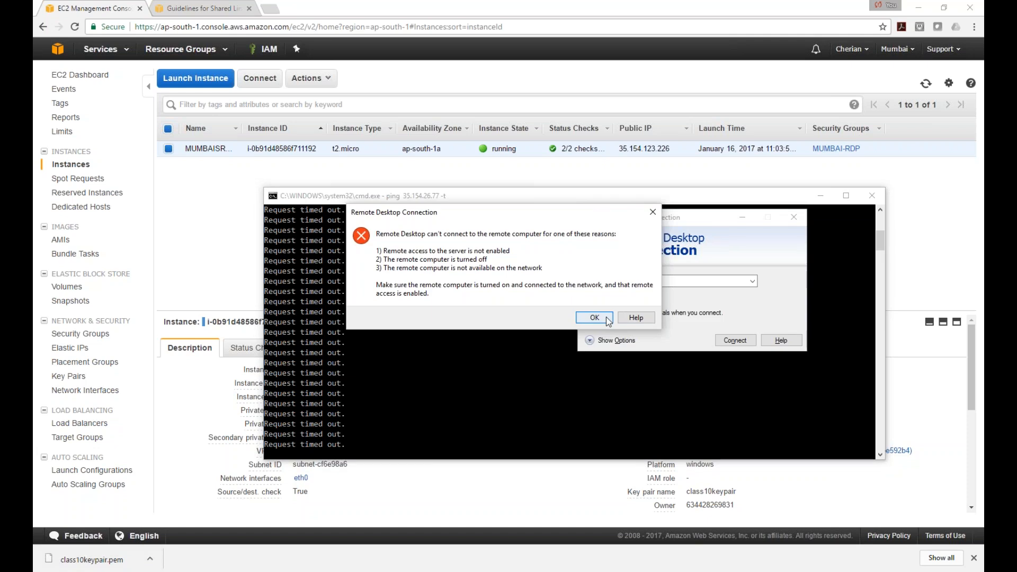
Step: Dismiss the Remote Desktop connection error and stop the continuous ping in the command prompt
key("Return")
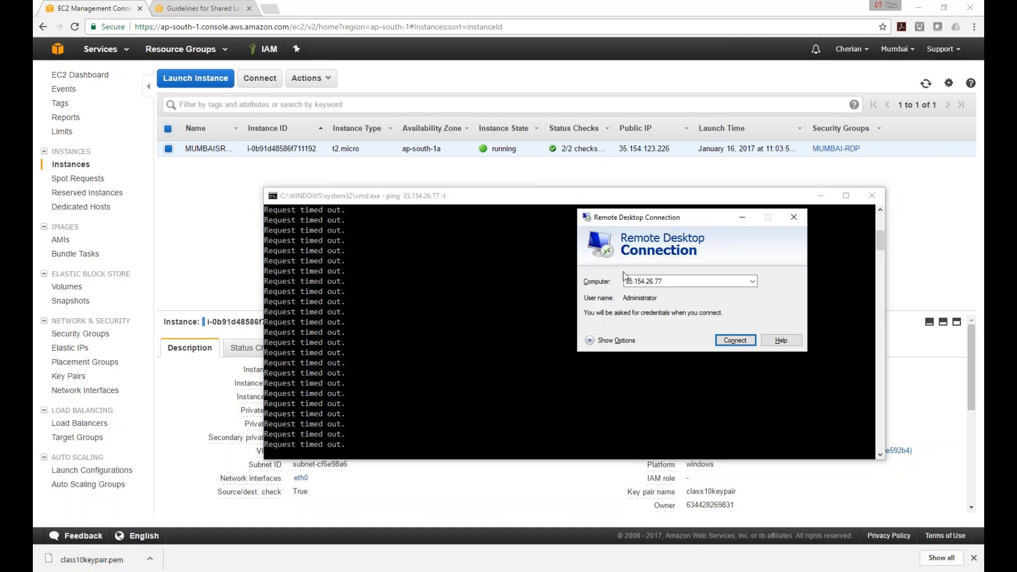
left_click(456, 367)
key("ctrl+c")
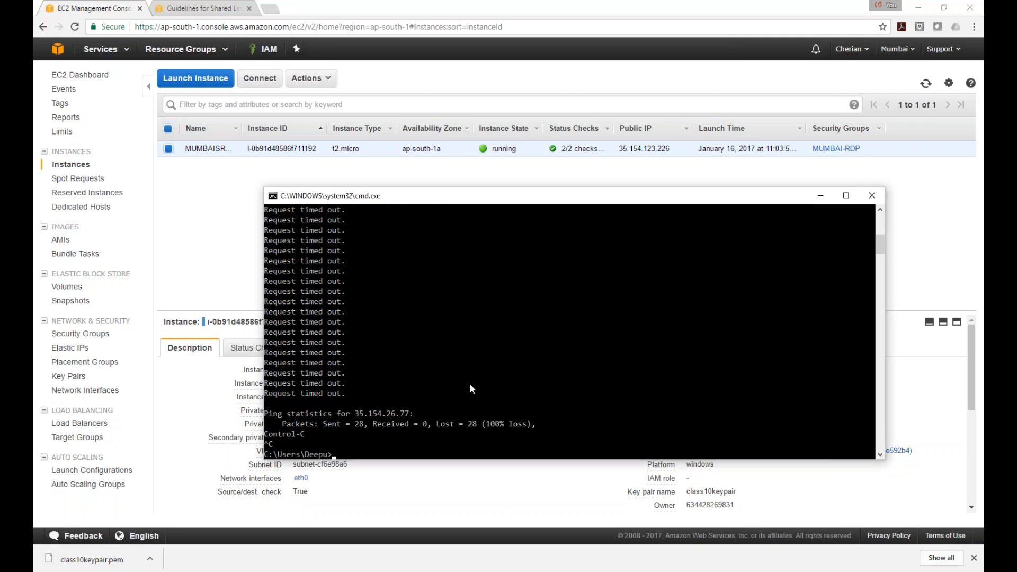
key("Up")
key("BackSpace")
key("BackSpace")
key("BackSpace")
key("BackSpace")
key("BackSpace")
type("226")
key("Return")
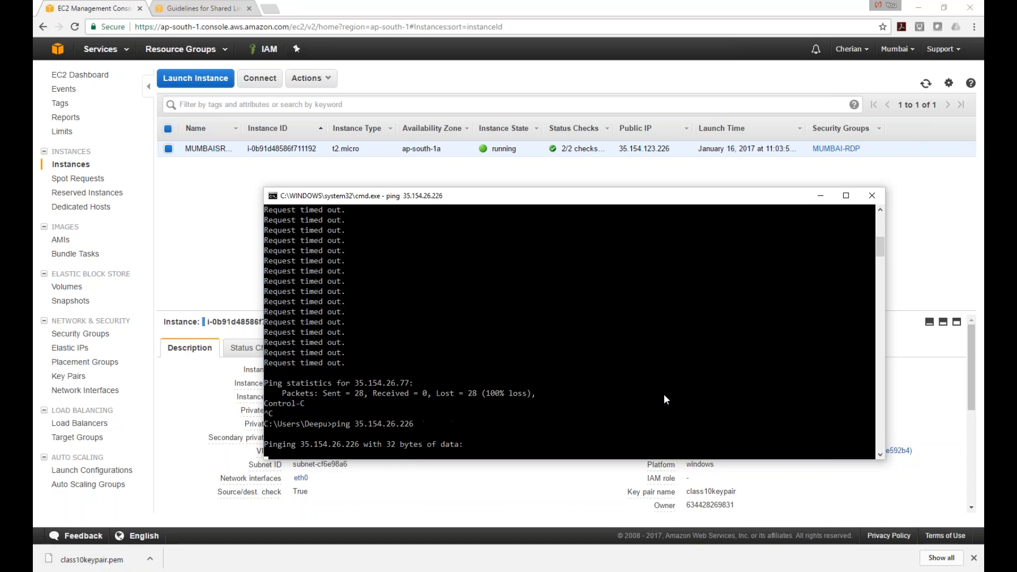
key("ctrl+c")
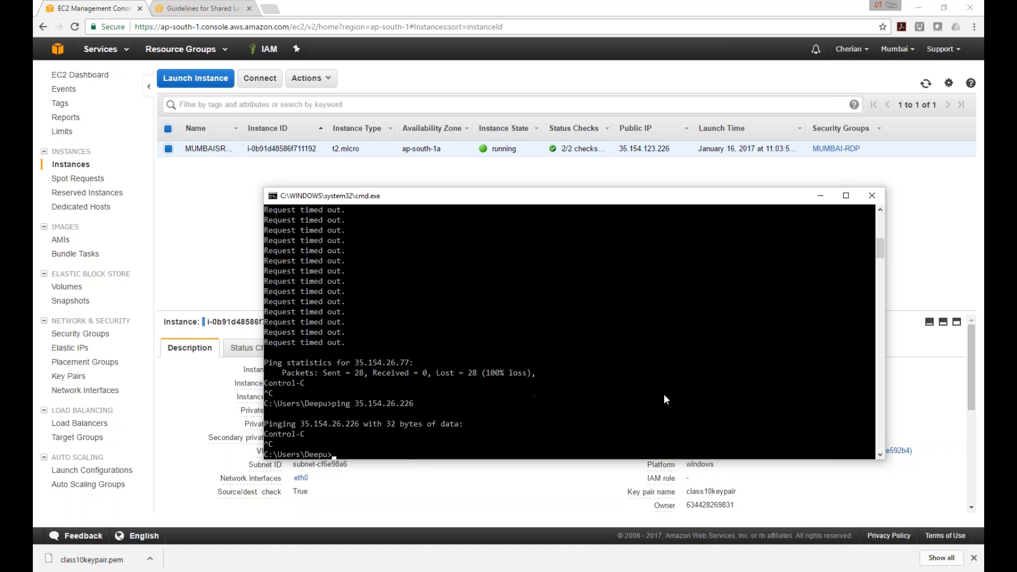
Step: Ping the restarted instance's new public address 35.154.123.226 by editing the previous ping command
key("Up")
key("BackSpace")
key("BackSpace")
key("BackSpace")
key("BackSpace")
key("BackSpace")
key("BackSpace")
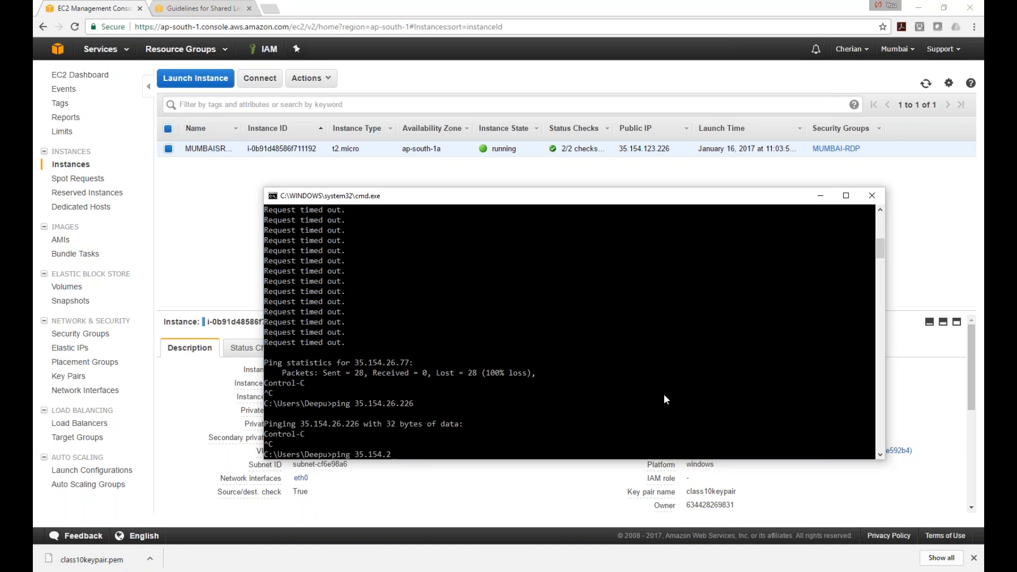
type("1")
type("23.226")
key("Return")
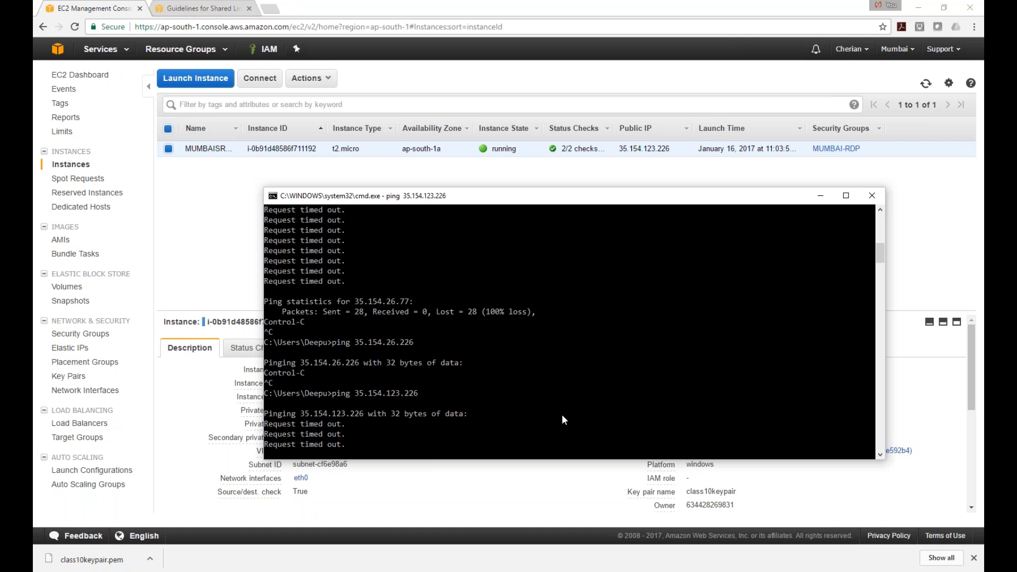
Step: Switch to Remote Desktop Connection, set the computer address to 35.154.123.226 and start connecting
left_click(430, 571)
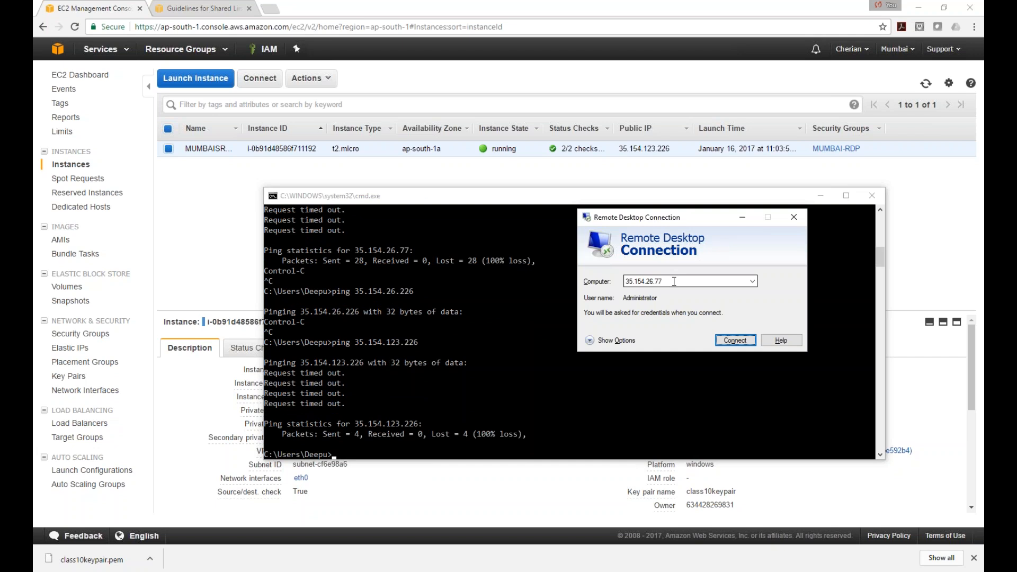
left_click(674, 282)
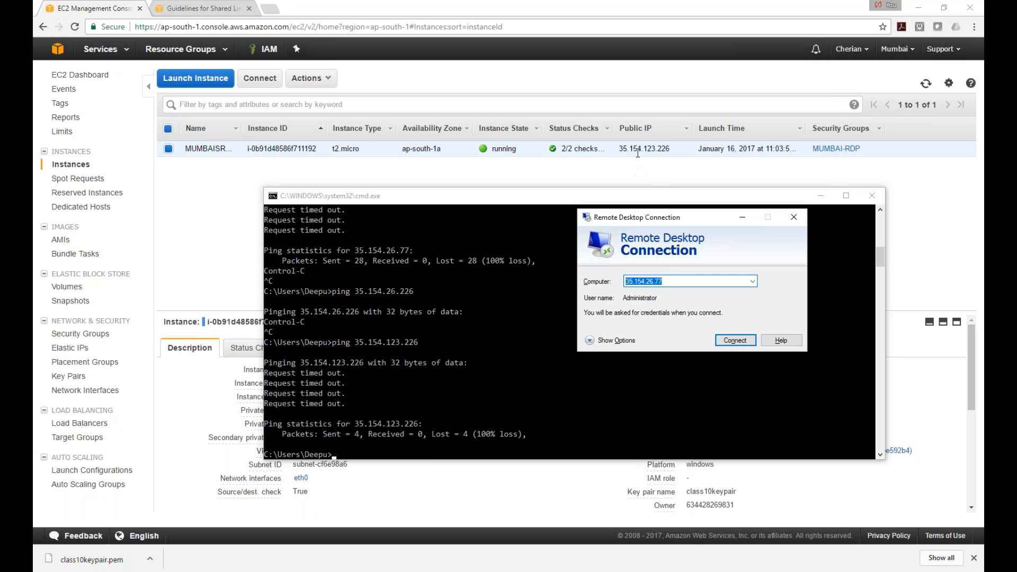
left_click(672, 280)
key("BackSpace")
key("BackSpace")
key("BackSpace")
key("BackSpace")
key("BackSpace")
key("BackSpace")
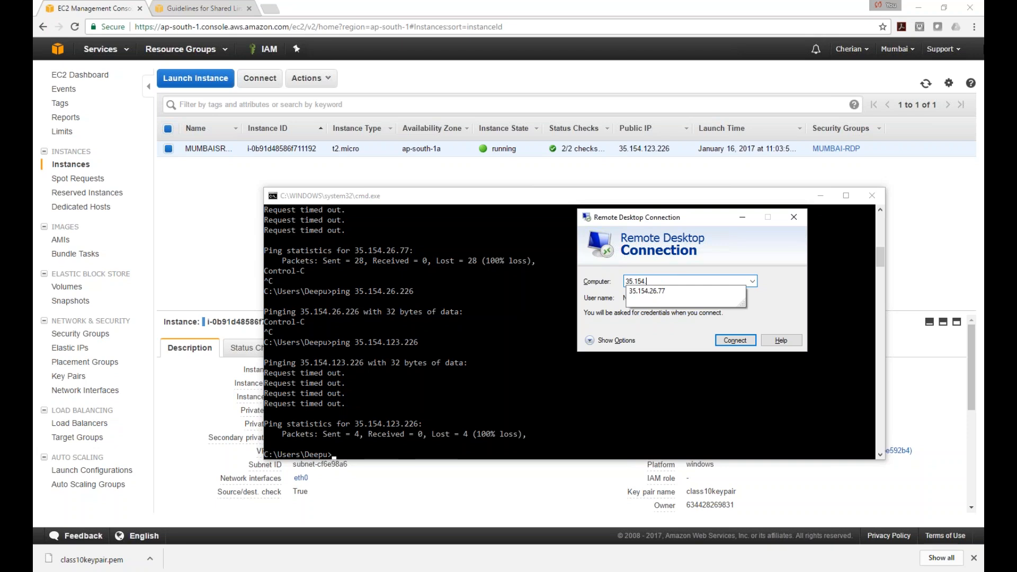
type("123")
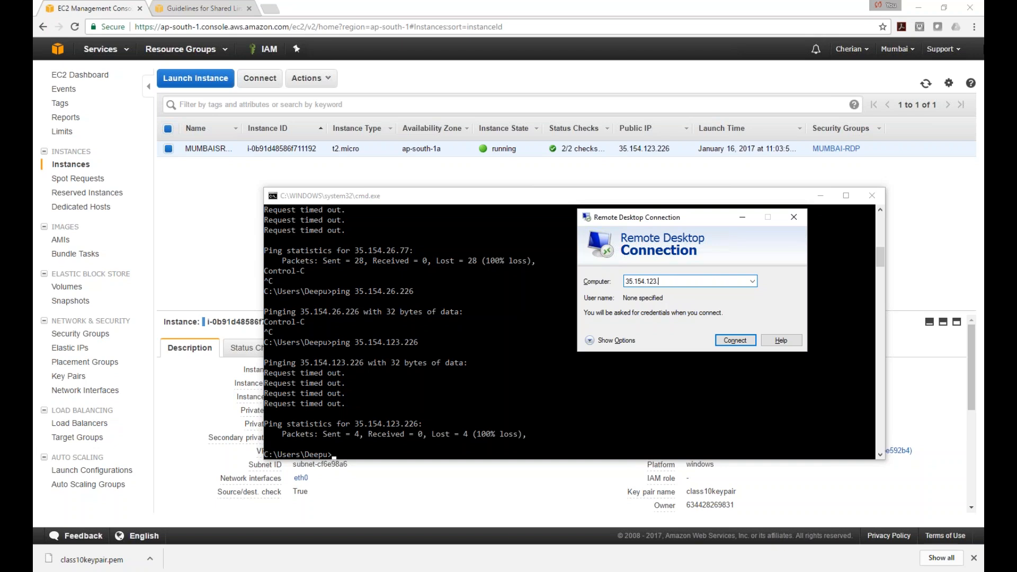
type(".26")
type("2")
type("6")
key("Return")
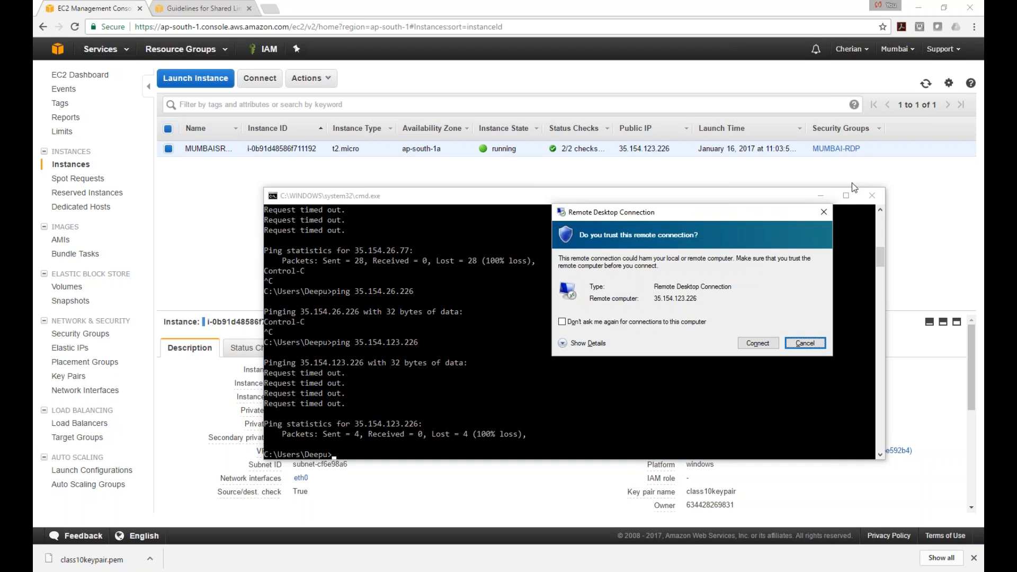
Step: Trust the remote connection and sign in as Administrator with the account password
left_click(763, 344)
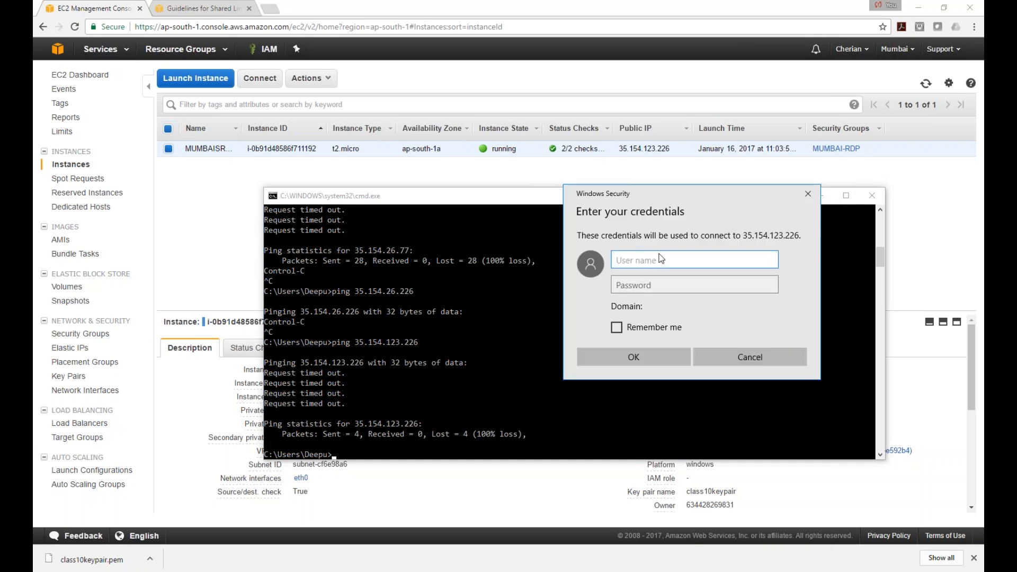
type("Administrator")
key("Tab")
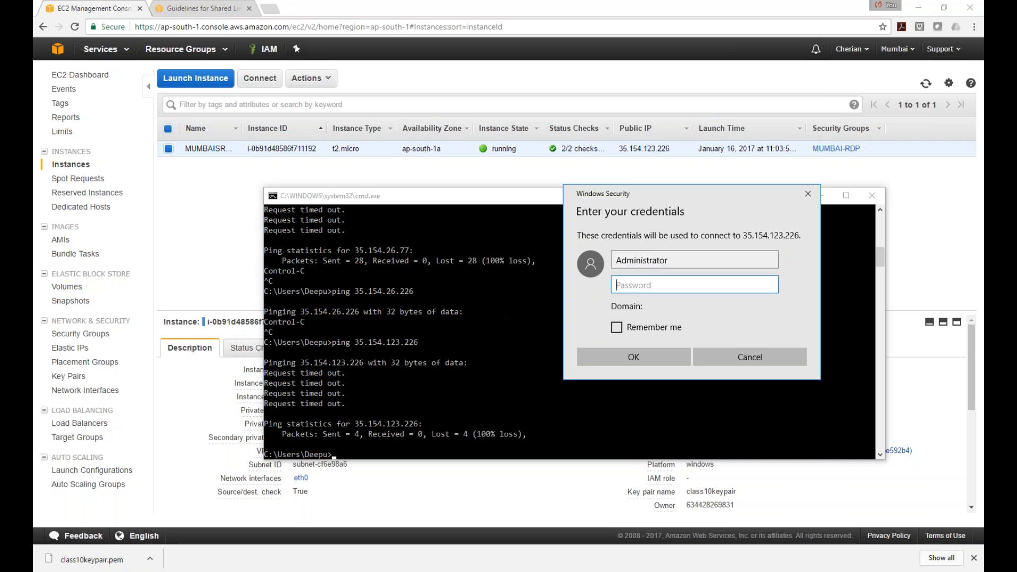
key("ctrl+v")
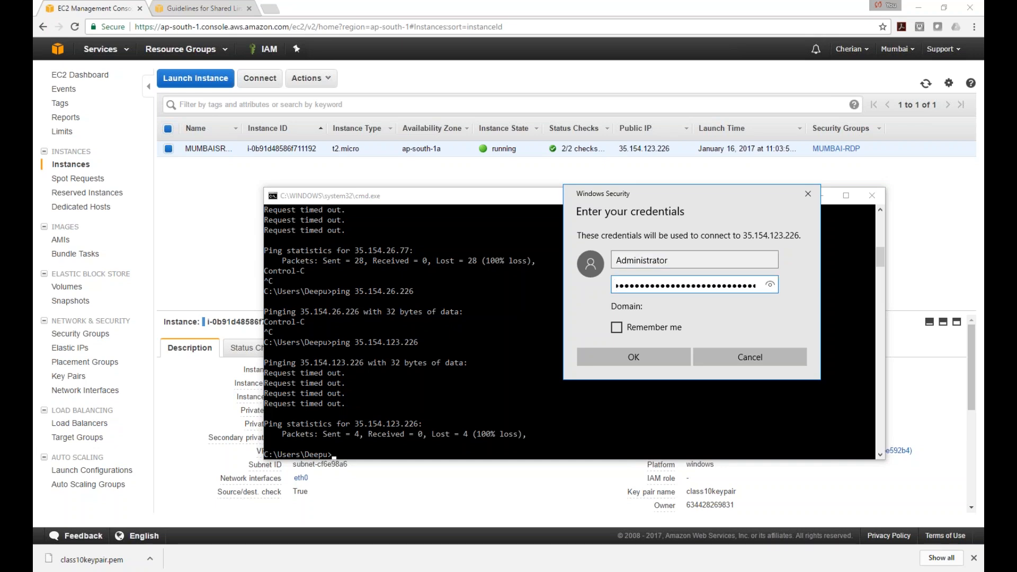
left_click(633, 357)
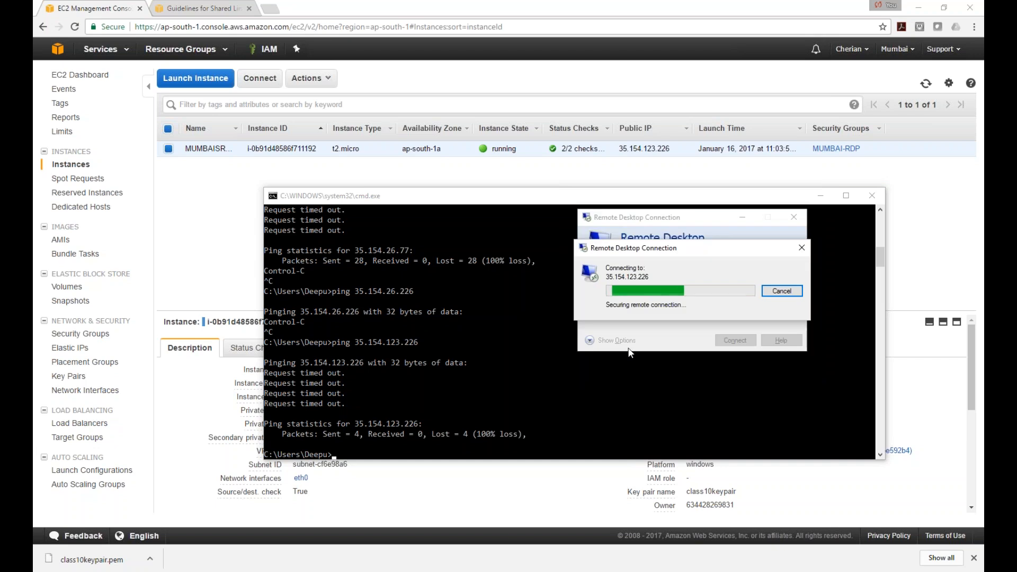
Step: Return to the local command prompt and ping 35.154.123.226 again while the remote session loads
left_click(729, 380)
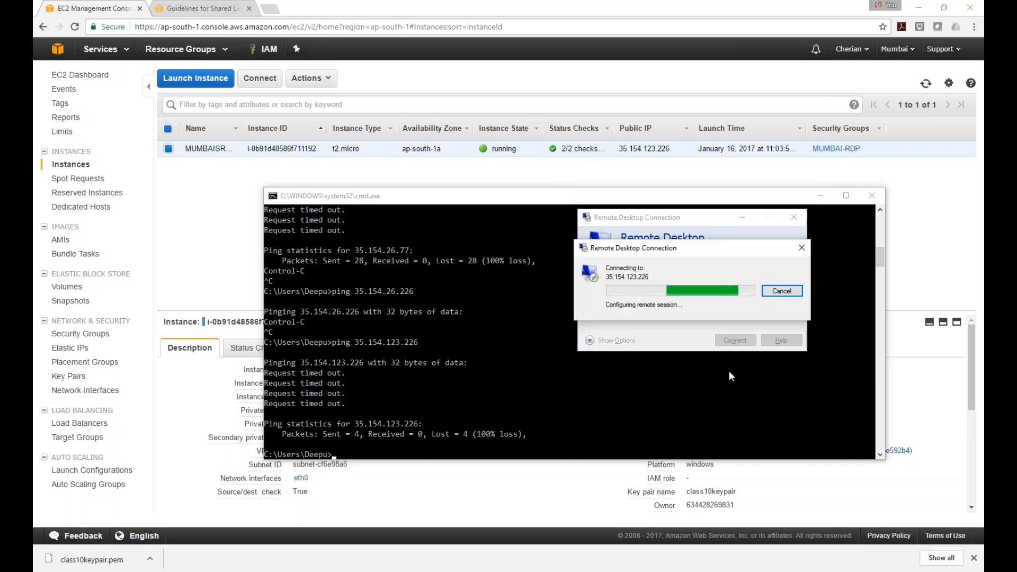
left_click(544, 425)
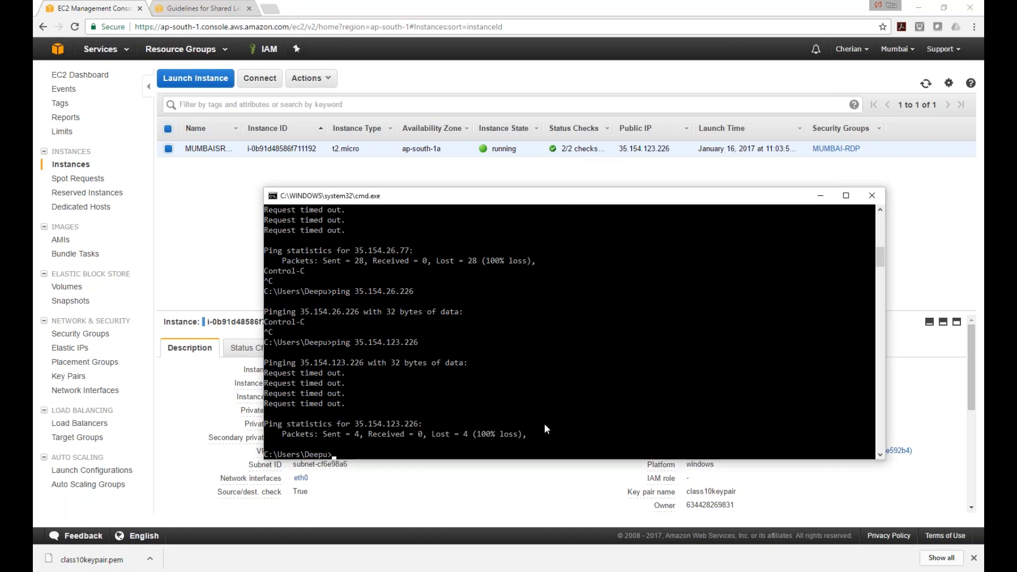
key("Up")
type("\\")
key("Return")
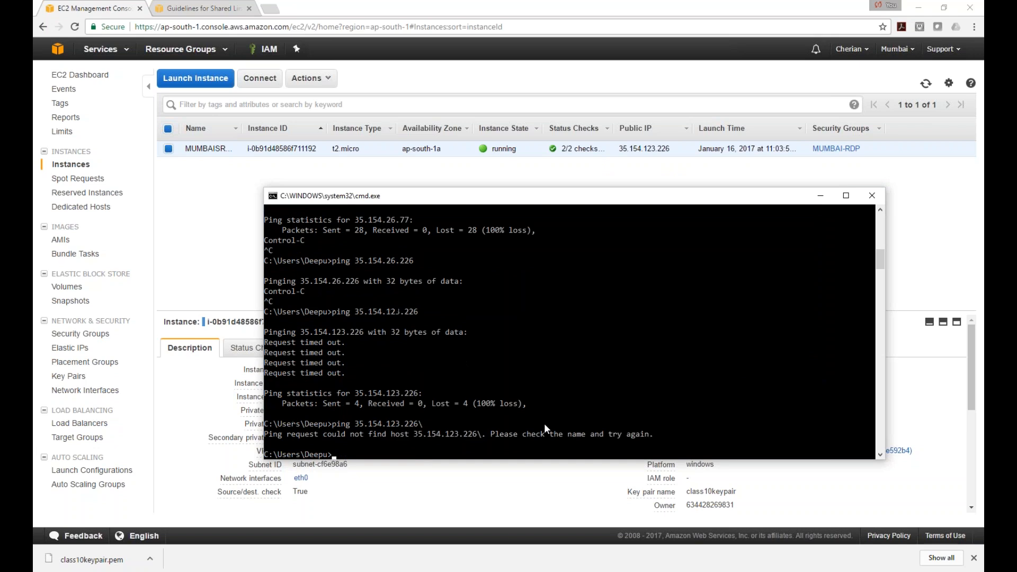
key("Up")
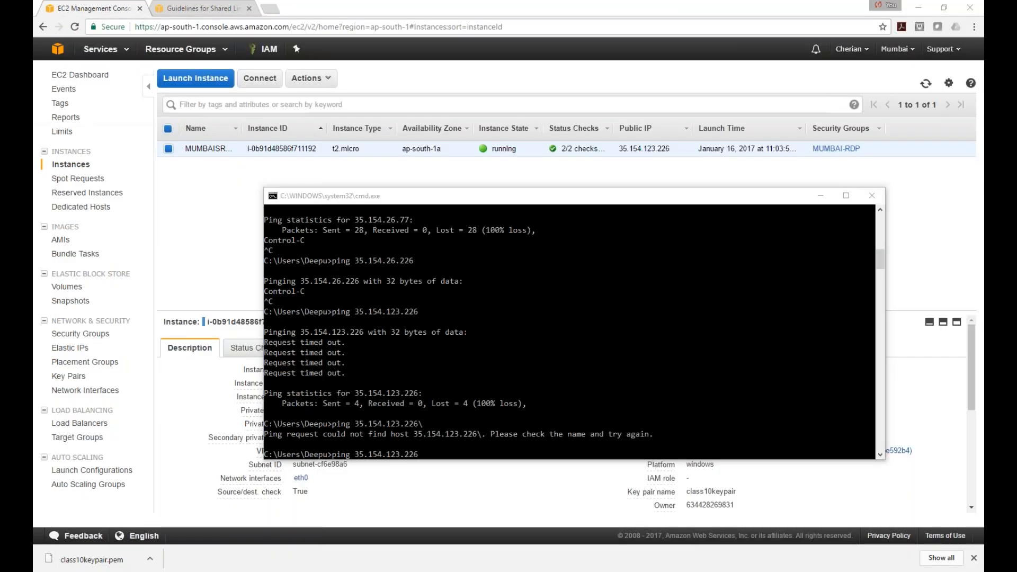
left_click(478, 405)
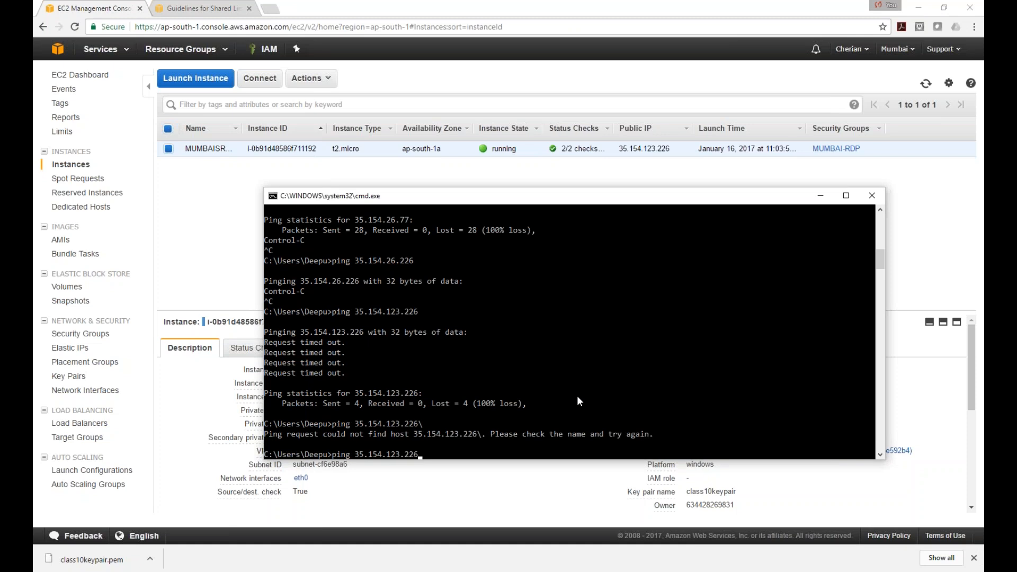
key("Return")
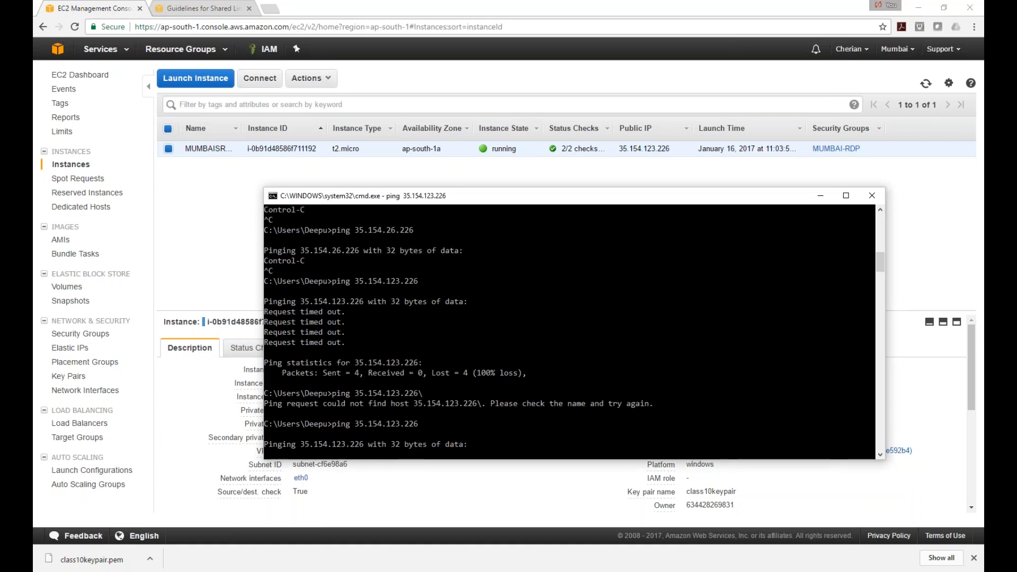
Step: On the remote server, open Control Panel, show its items as large icons and open Windows Firewall
left_click_drag(34, 167, 423, 15)
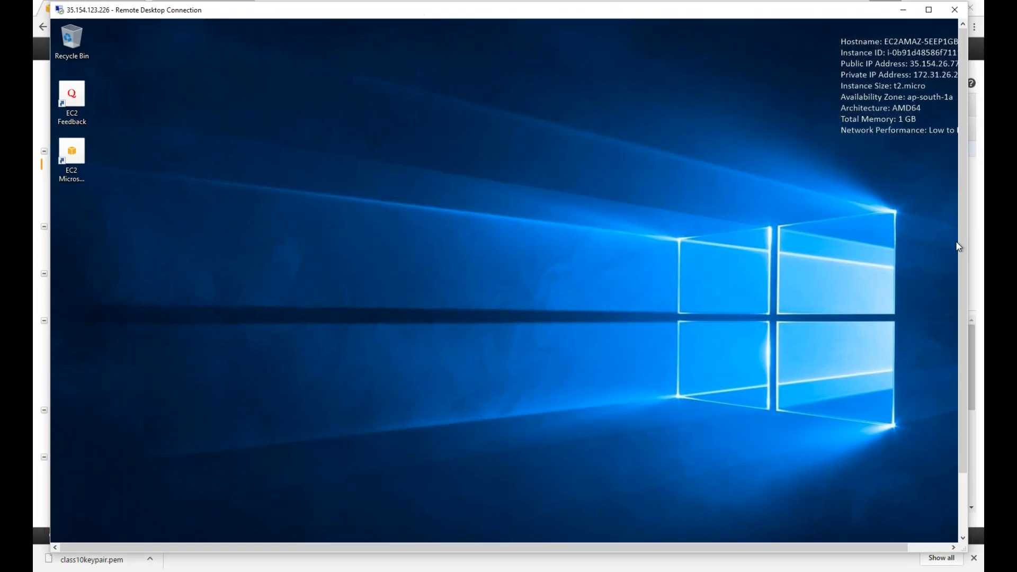
left_click_drag(963, 249, 963, 324)
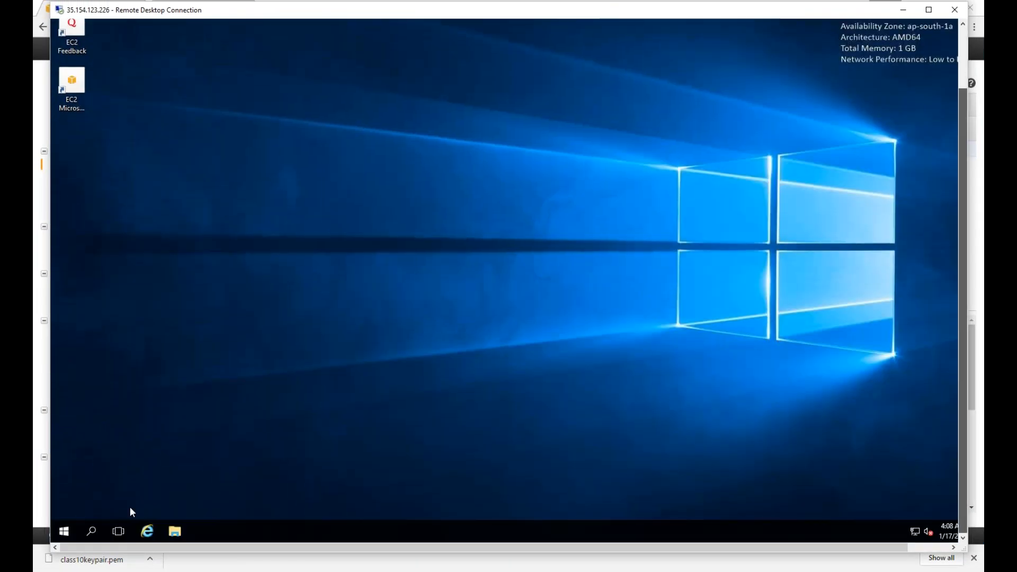
right_click(63, 530)
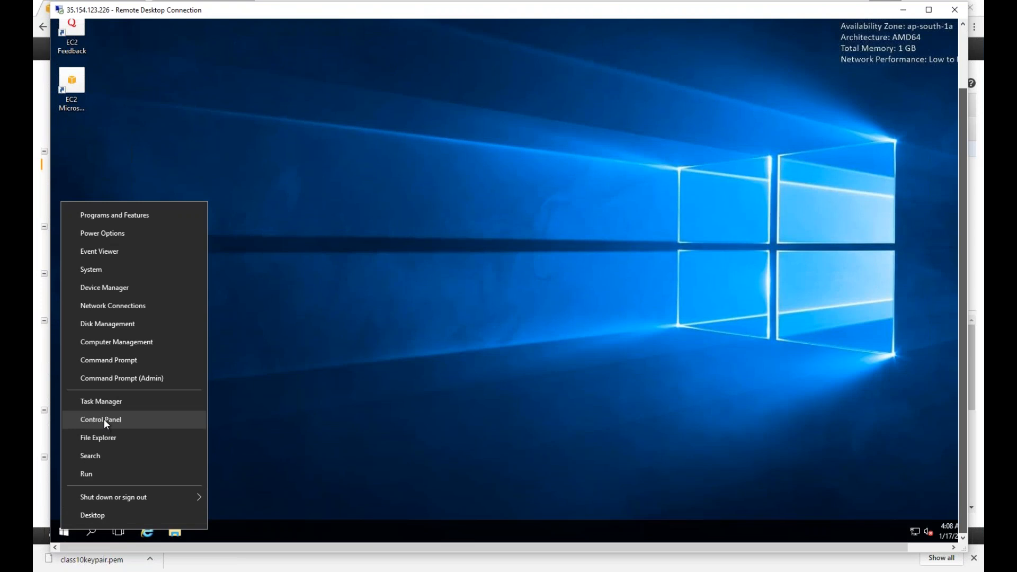
left_click(130, 414)
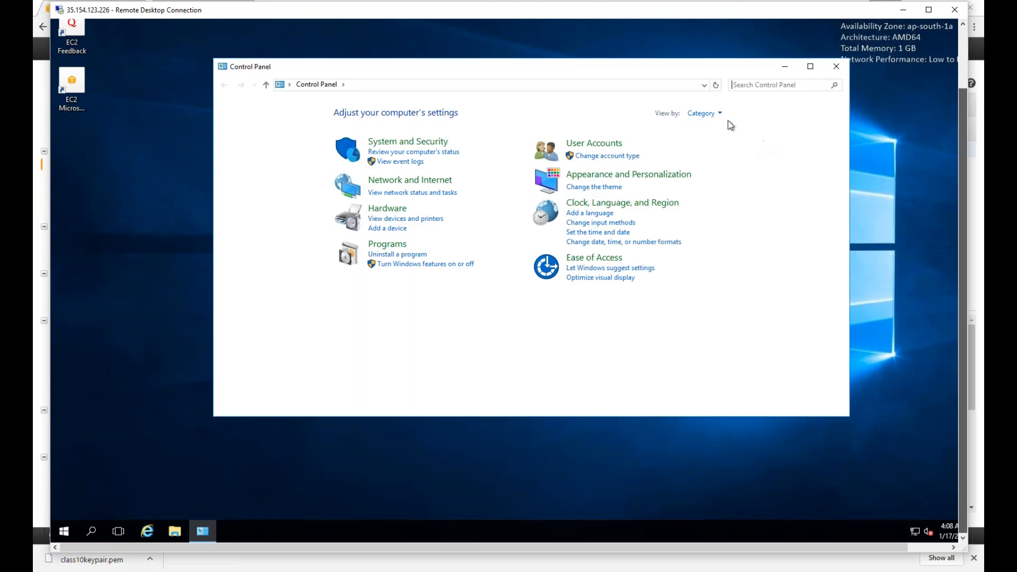
left_click(717, 114)
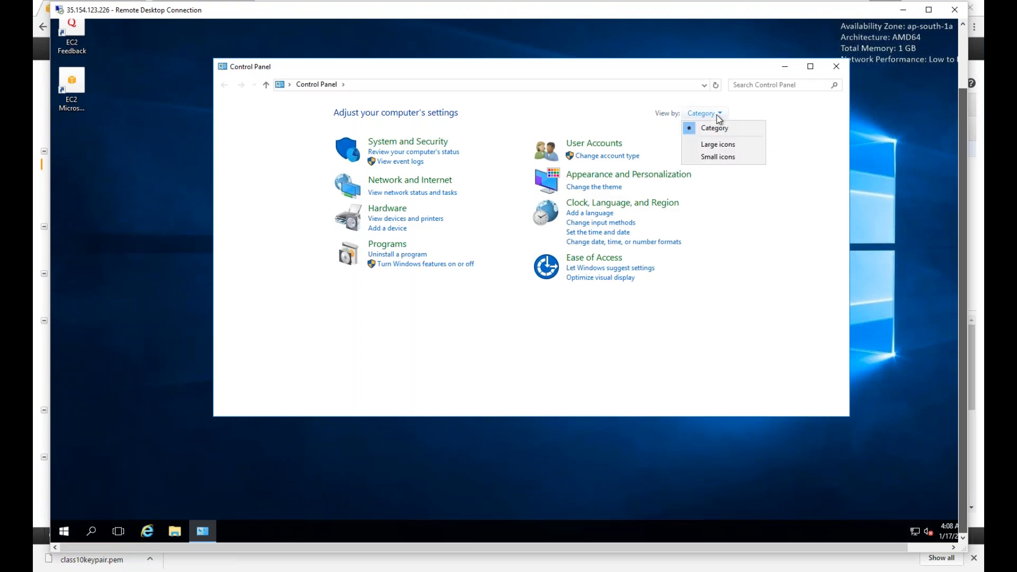
left_click(719, 144)
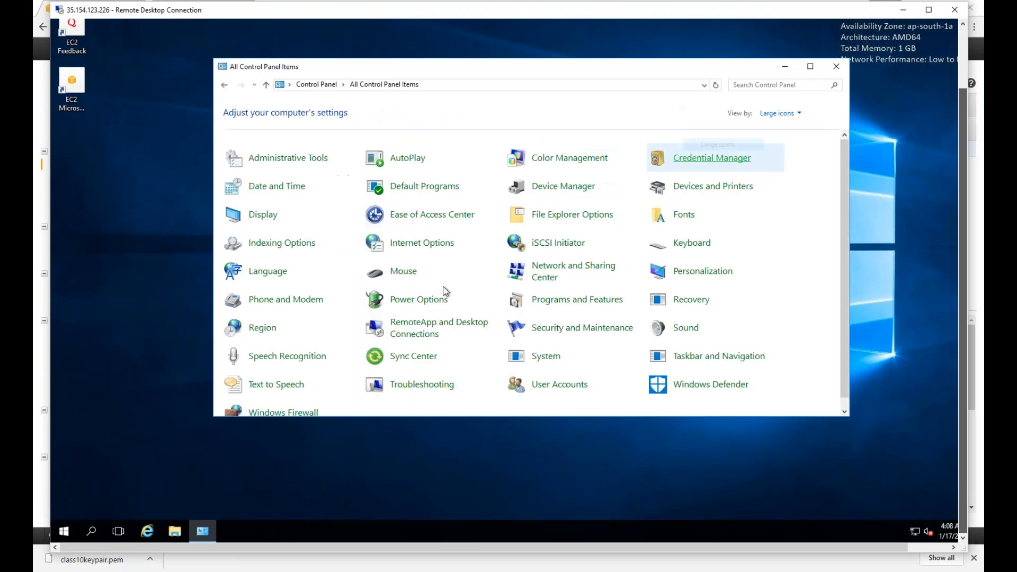
left_click(305, 405)
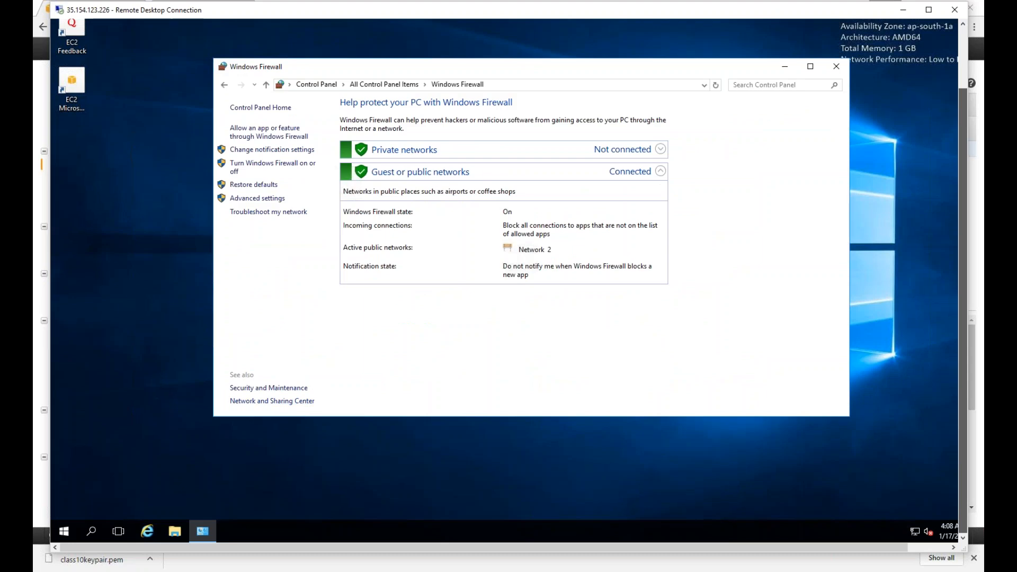
Step: Turn off Windows Firewall for both the public and private network settings and apply the change
left_click(659, 173)
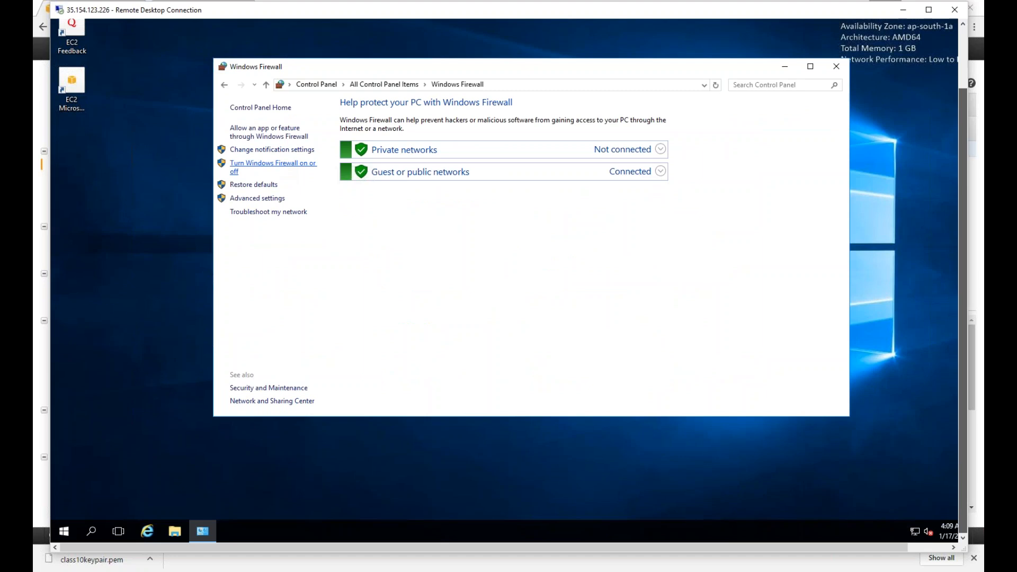
left_click(276, 166)
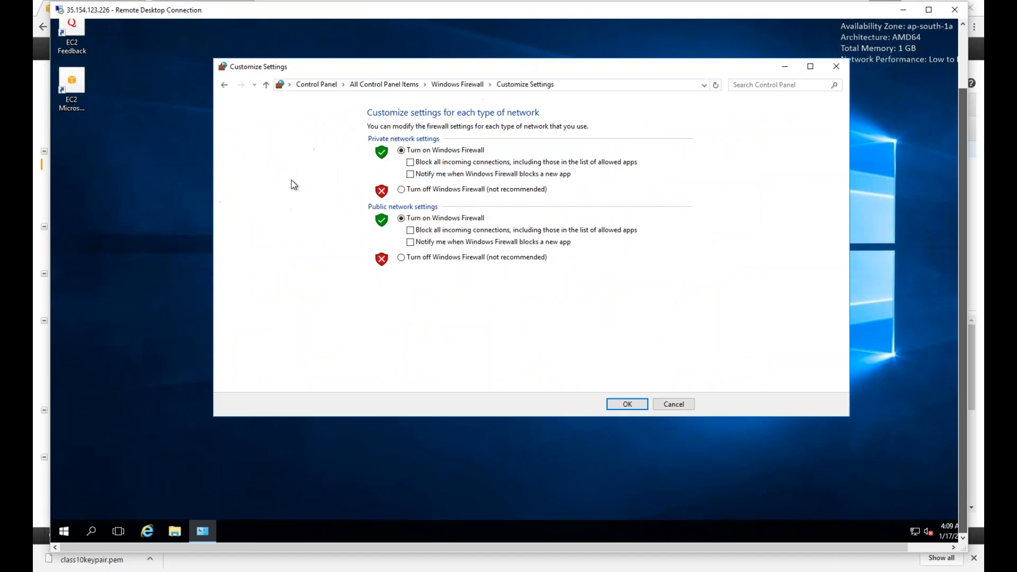
left_click(402, 258)
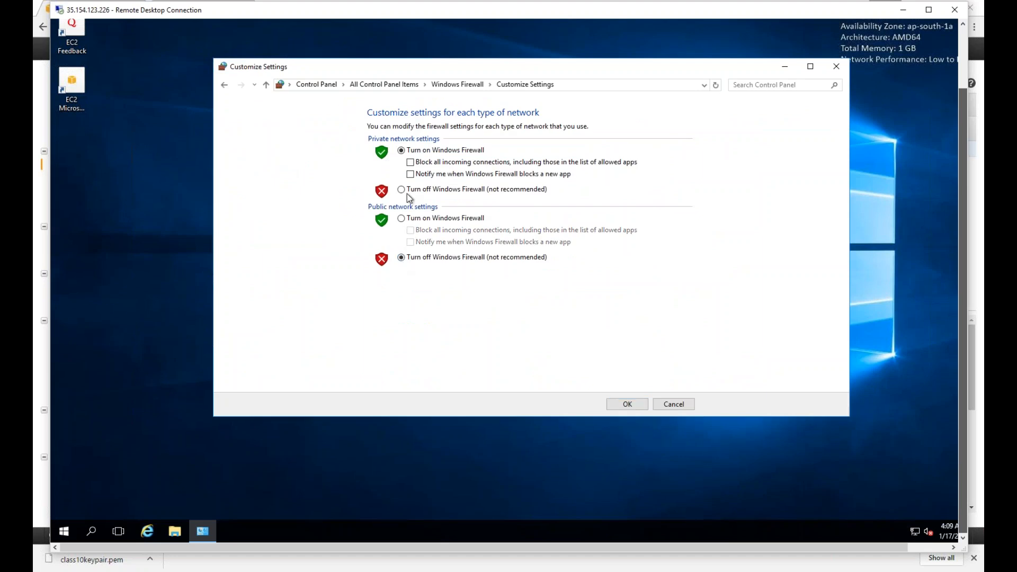
left_click(407, 191)
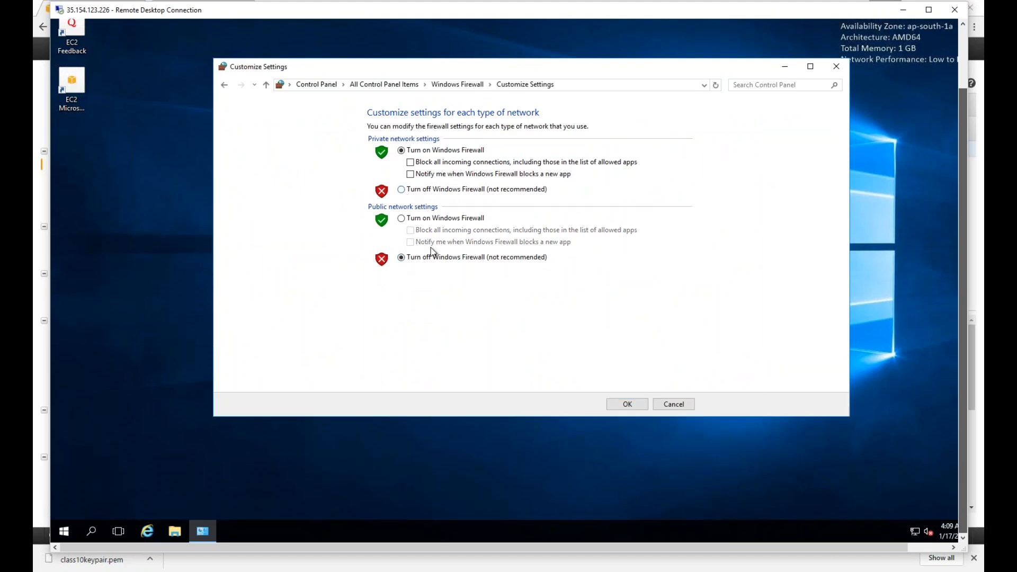
left_click(632, 409)
Step: Ping 35.154.123.226 again from the local command prompt, and close the prompt and the remote Windows Firewall window
key("alt+Tab")
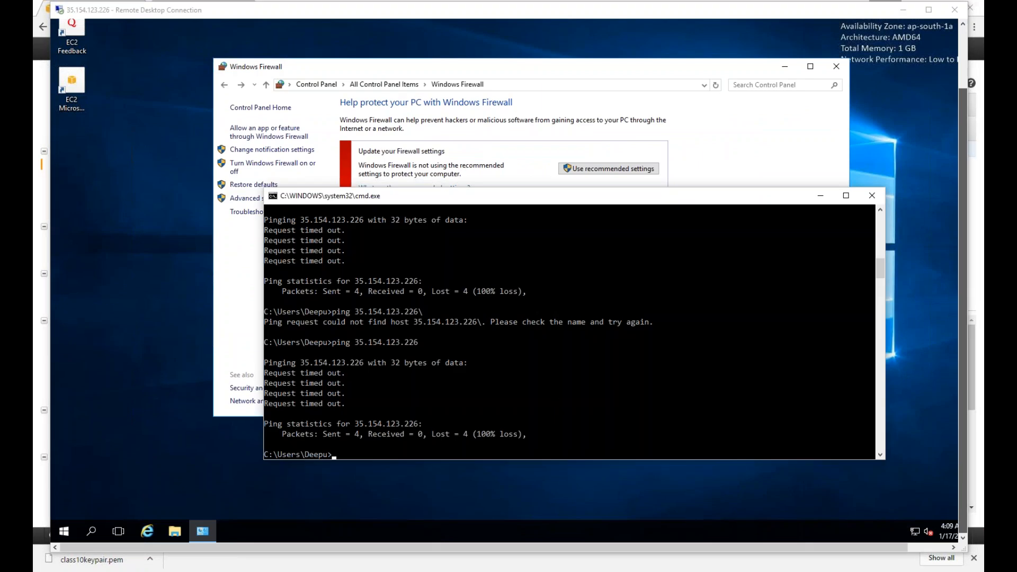
key("Up")
key("Return")
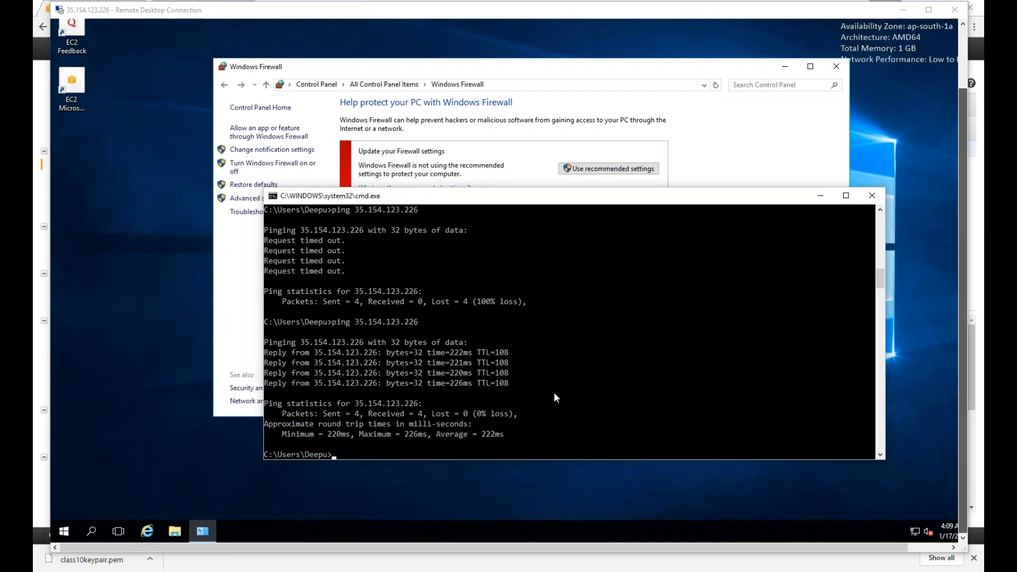
left_click(872, 196)
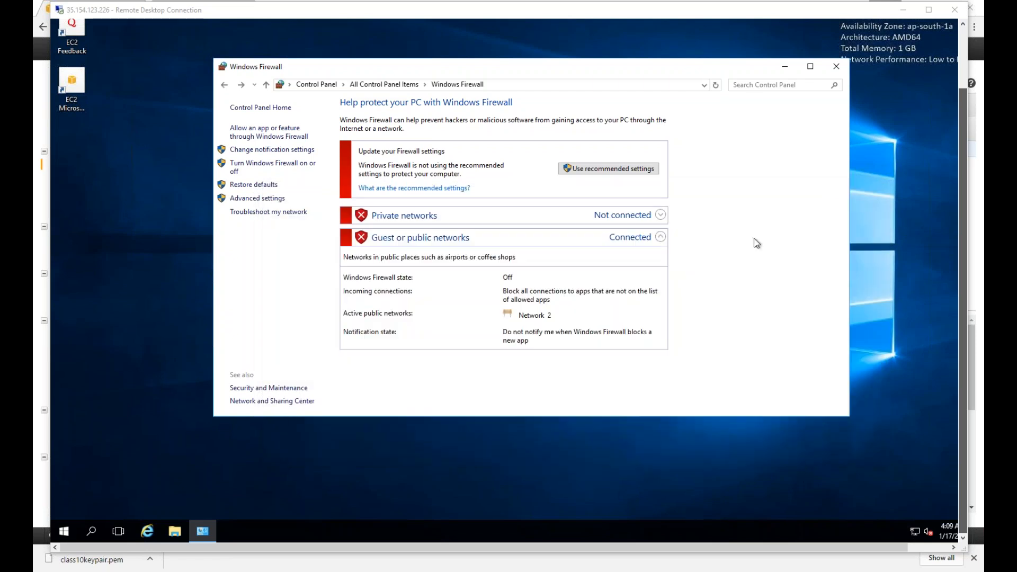
left_click(836, 66)
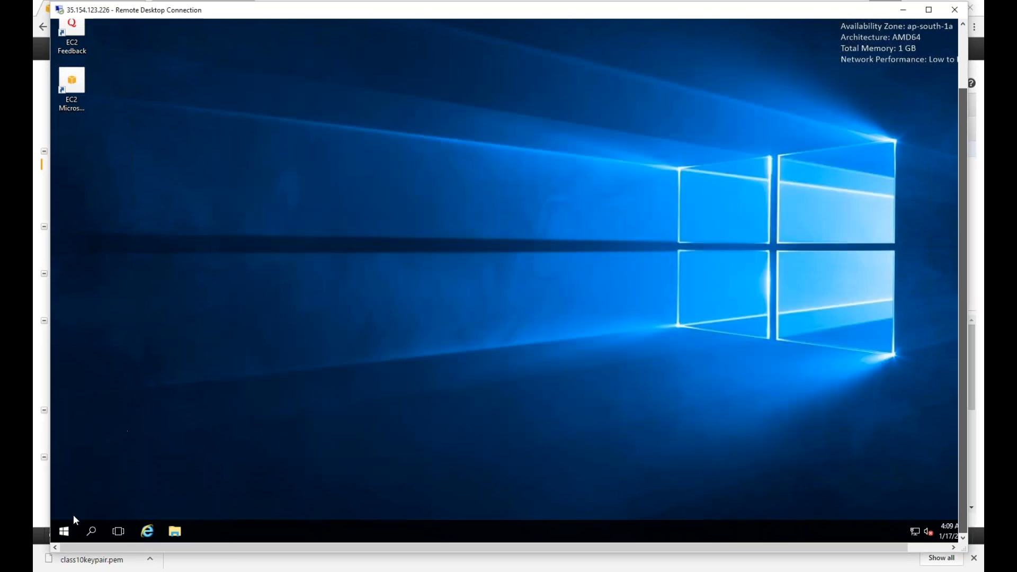